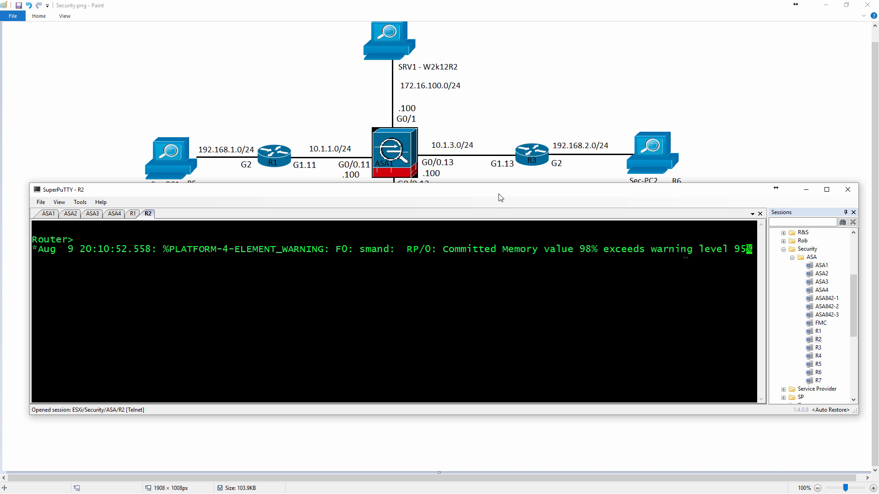
Move the terminal window off the network topology diagram to examine it, and bring the terminal back over the diagram's upper half.
drag(342, 190, 0, 175)
click(174, 175)
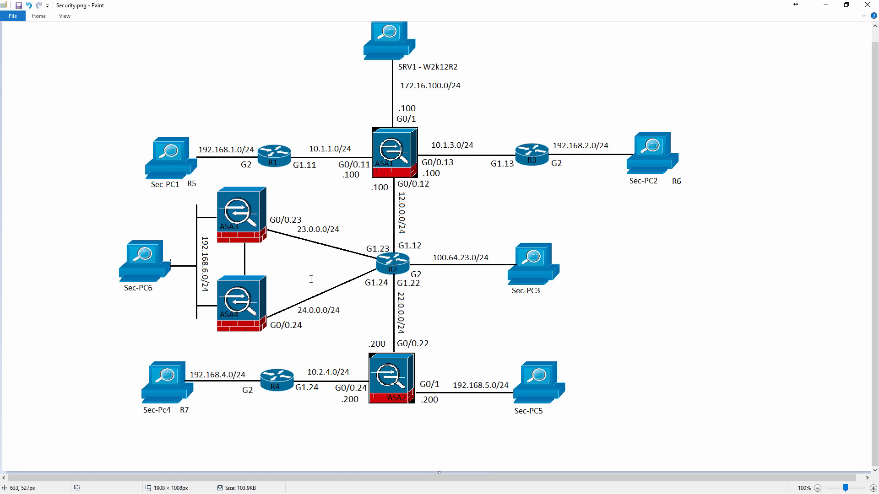
key(alt+Tab)
drag(0, 178, 383, 54)
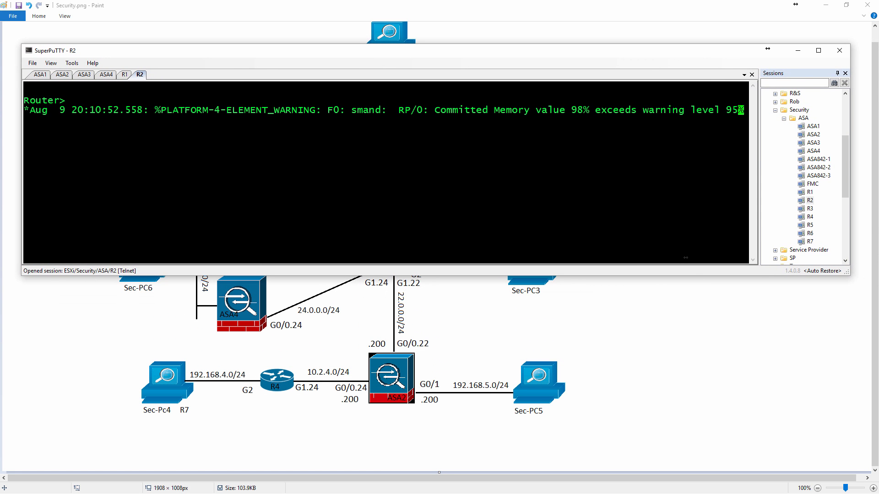
Open a new SSH session to ASA2 and log in with the account's username and password.
click(816, 135)
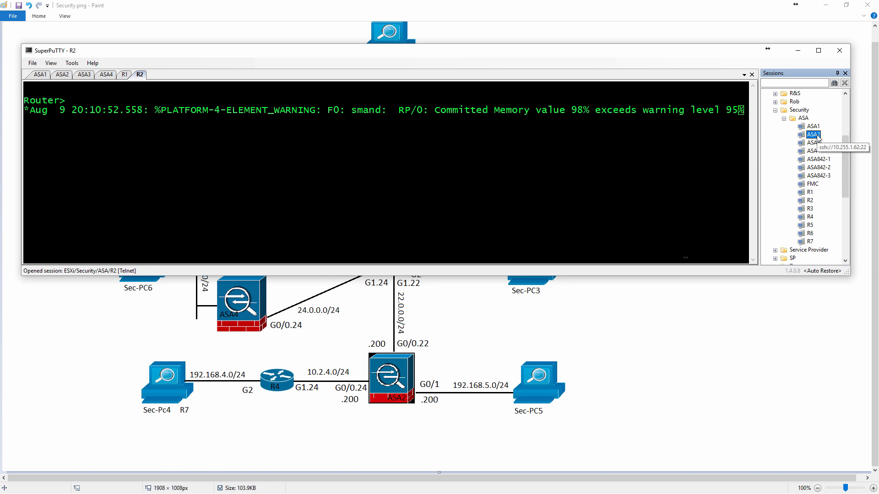
double_click(818, 136)
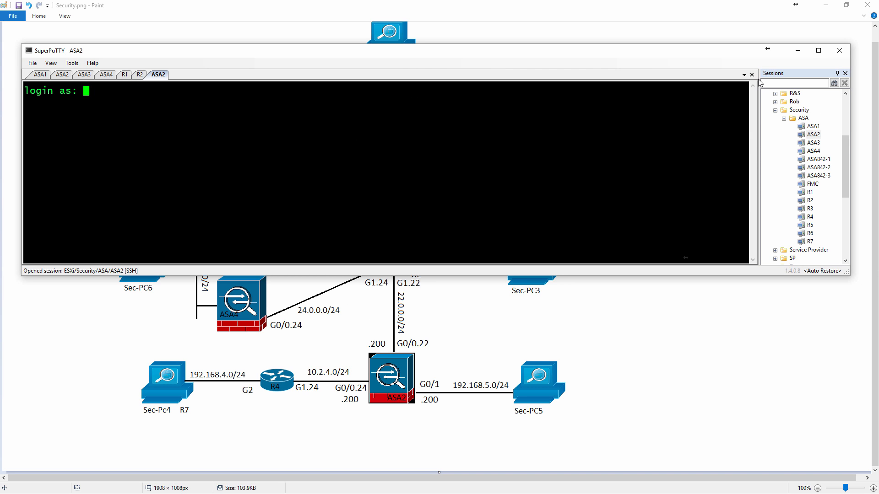
text(Rob)
key(Return)
Enter privileged mode on ASA2 with "en" and the enable password.
key(Return)
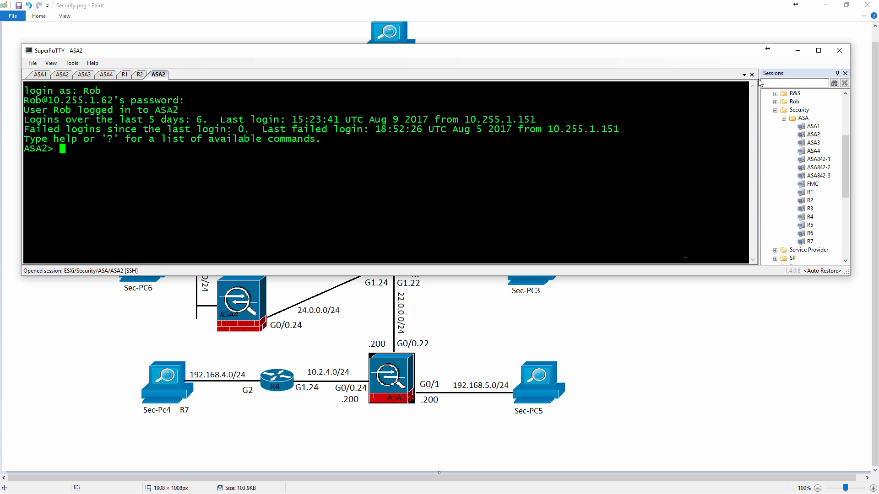
text(en)
key(Return)
key(Return)
Show the IP summary of ASA2's interfaces with "sh int ip br".
text(sh ip int br)
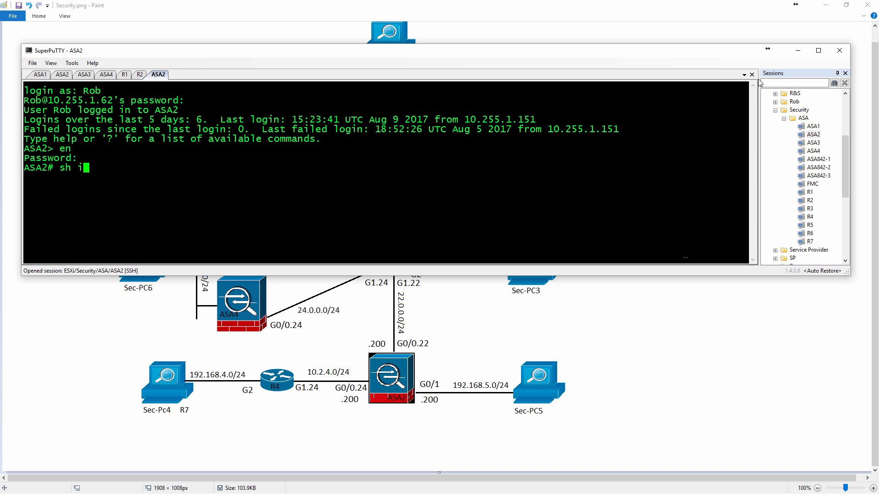
key(Return)
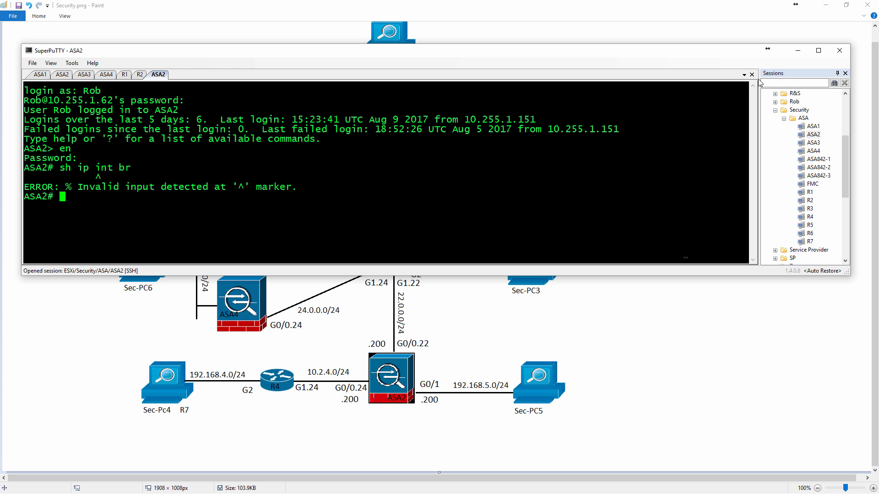
text(sh int ip br)
key(Return)
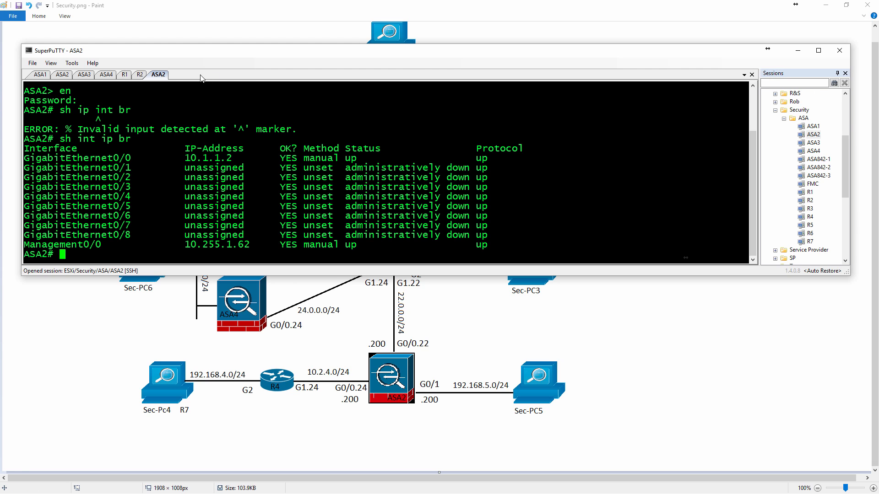
Close the four older terminal sessions for ASA4, ASA3, ASA2 and ASA1.
click(108, 77)
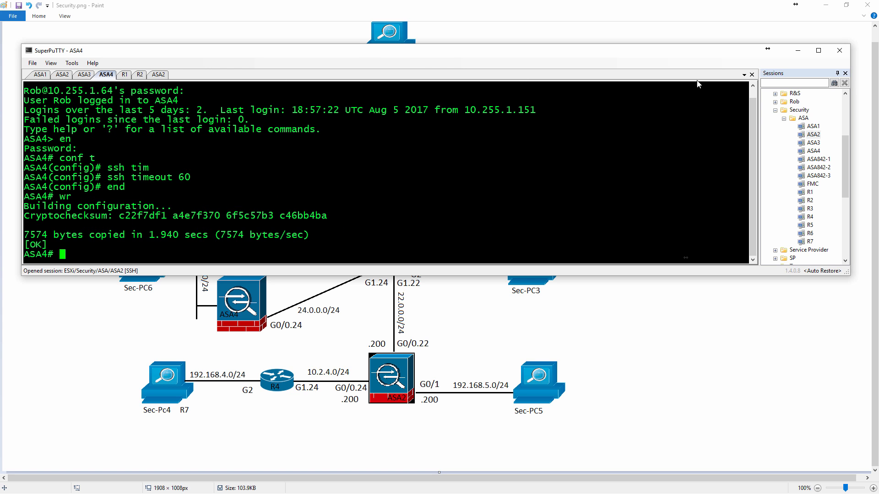
click(751, 74)
click(751, 75)
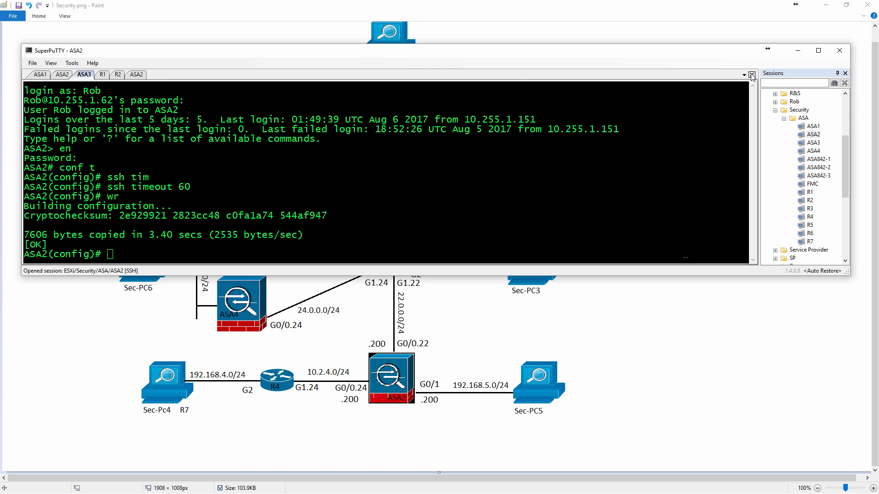
click(751, 74)
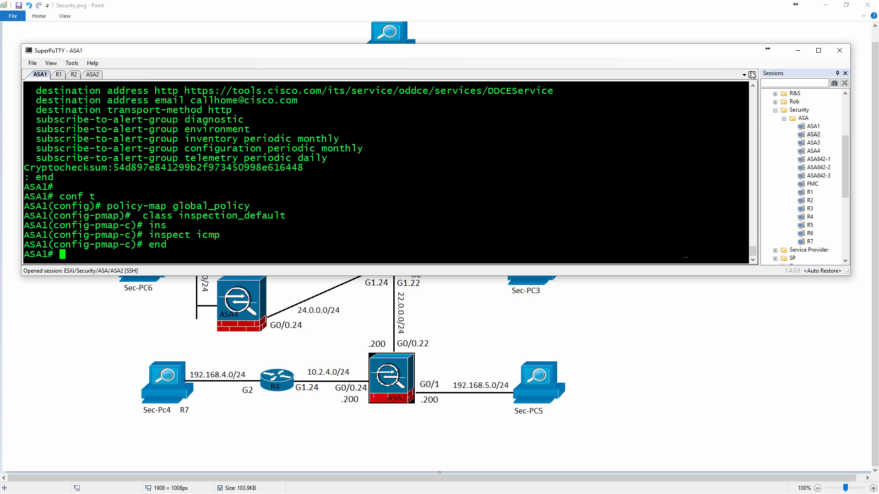
click(751, 74)
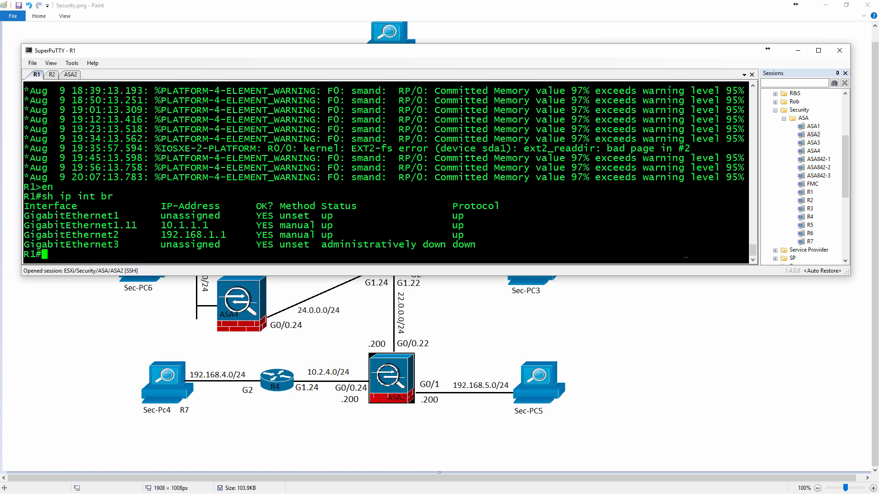
Minimize the terminal, switch to the vSphere Client and view the summary of host 10.255.1.80.
click(798, 52)
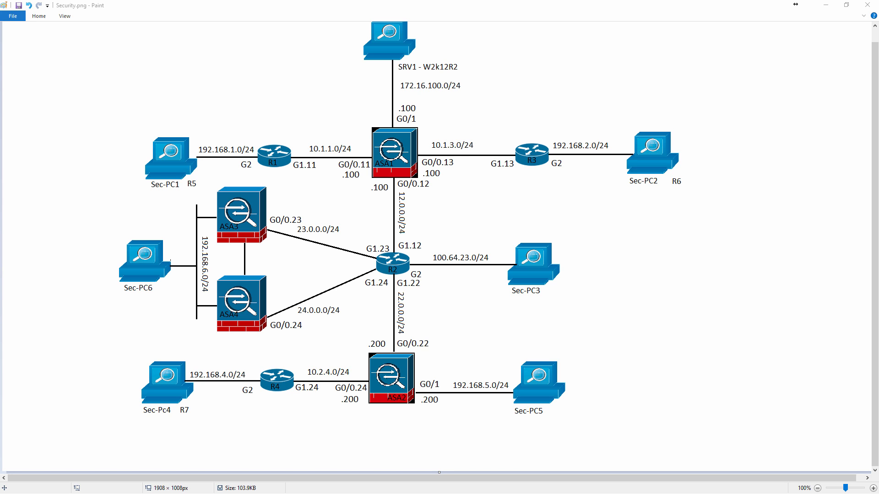
mouse_move(0, 58)
mouse_down()
mouse_move(214, 40)
mouse_move(155, 1)
mouse_up()
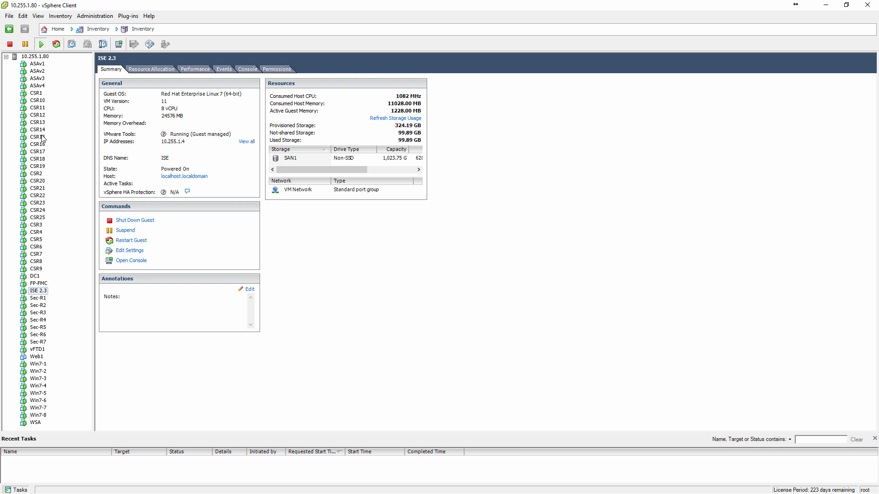
click(39, 58)
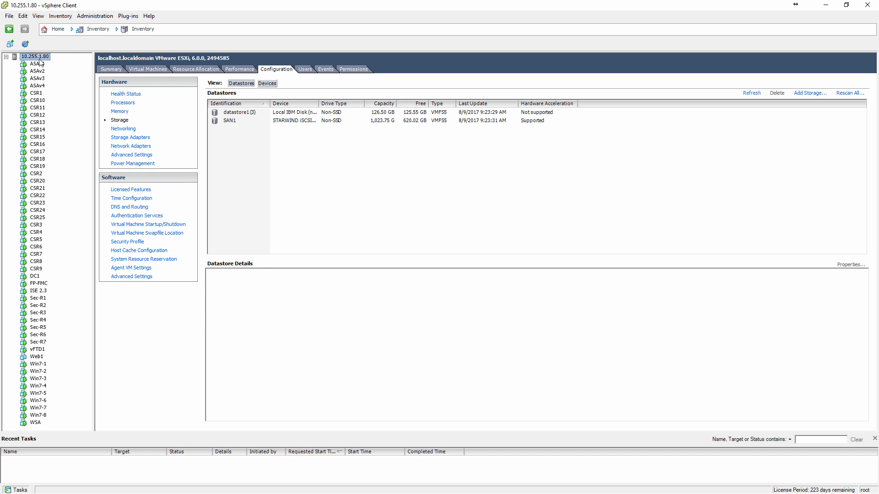
click(119, 70)
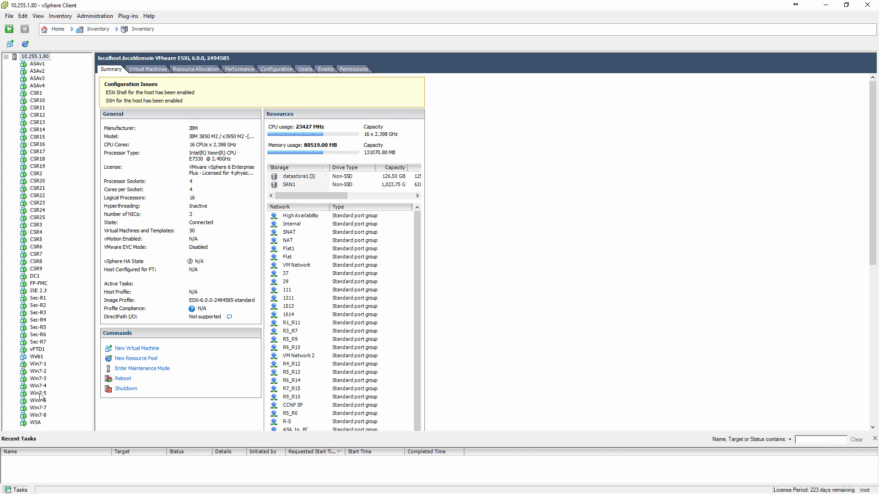
Examine the host's networking configuration, looking through its standard switches, port groups and connected virtual machines.
click(283, 72)
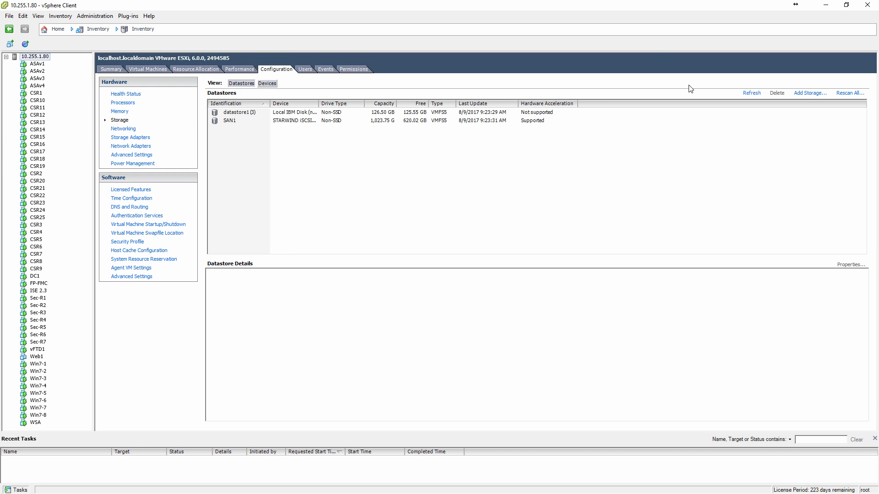
click(132, 129)
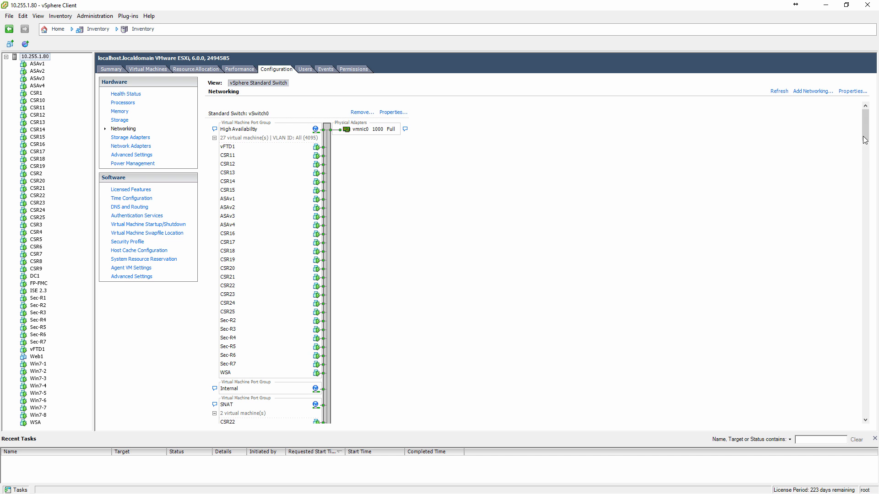
drag(864, 140, 862, 409)
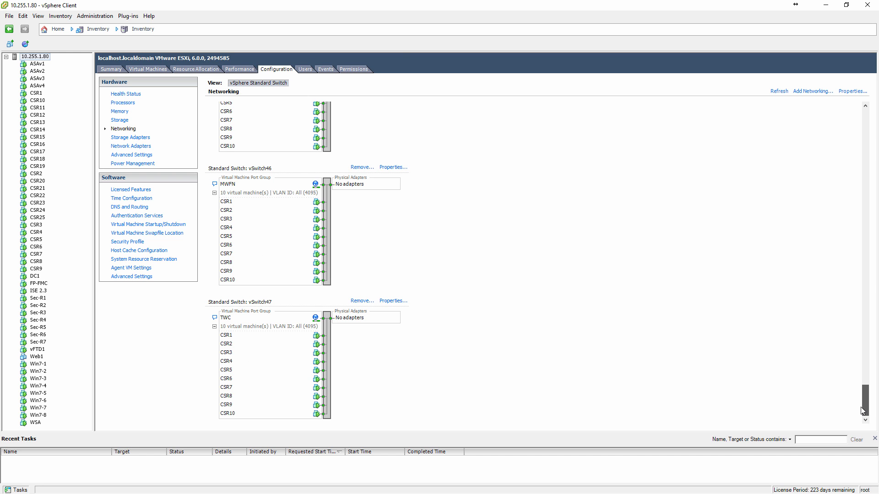
drag(863, 410, 865, 363)
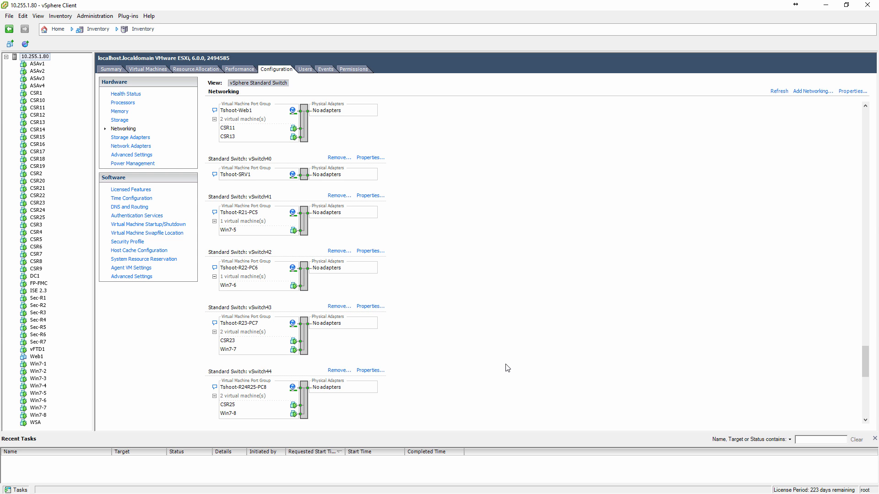
scroll(507, 368, up, 3)
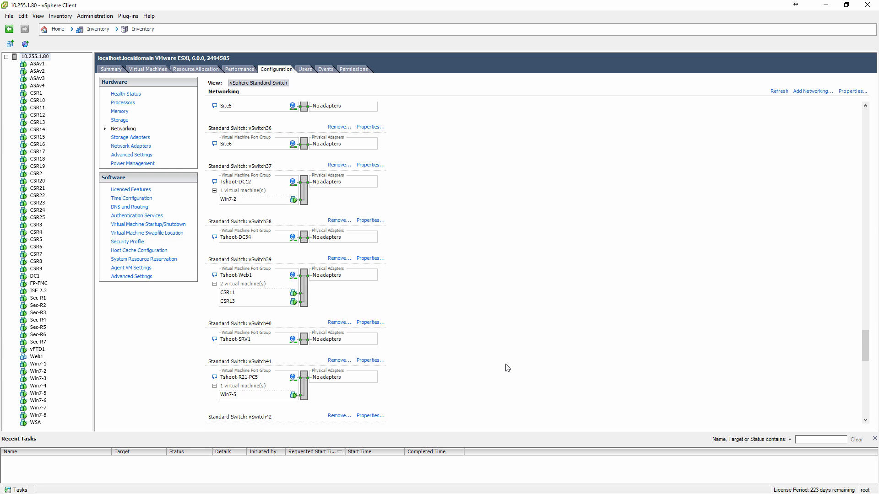
scroll(508, 368, up, 8)
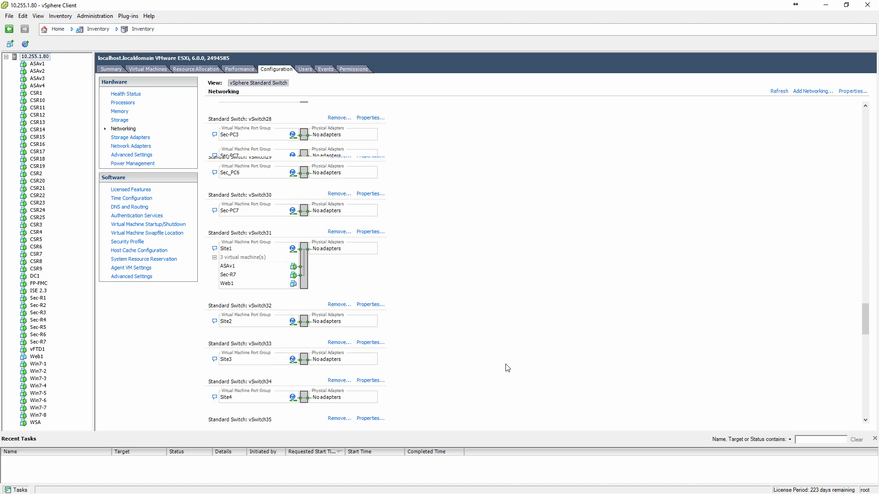
scroll(507, 368, up, 3)
scroll(507, 368, down, 1)
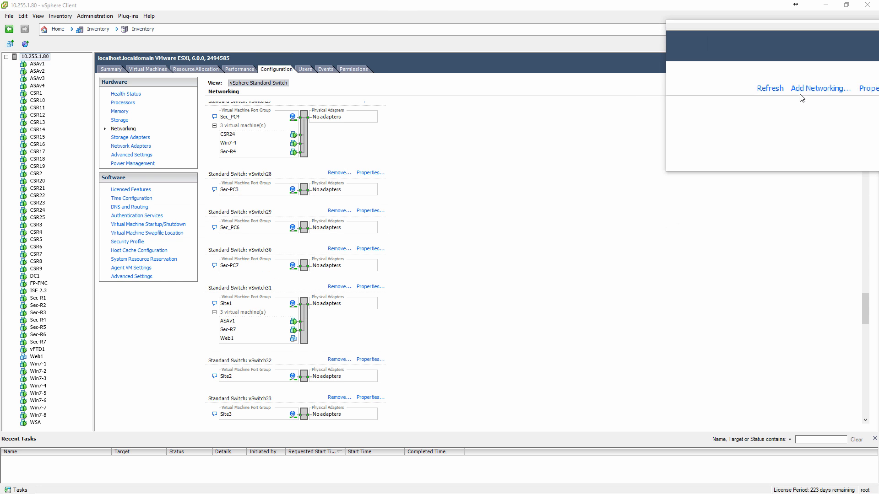
Walk through adding a virtual machine network on a new standard switch up to its label and VLAN ID settings, and cancel it.
click(813, 91)
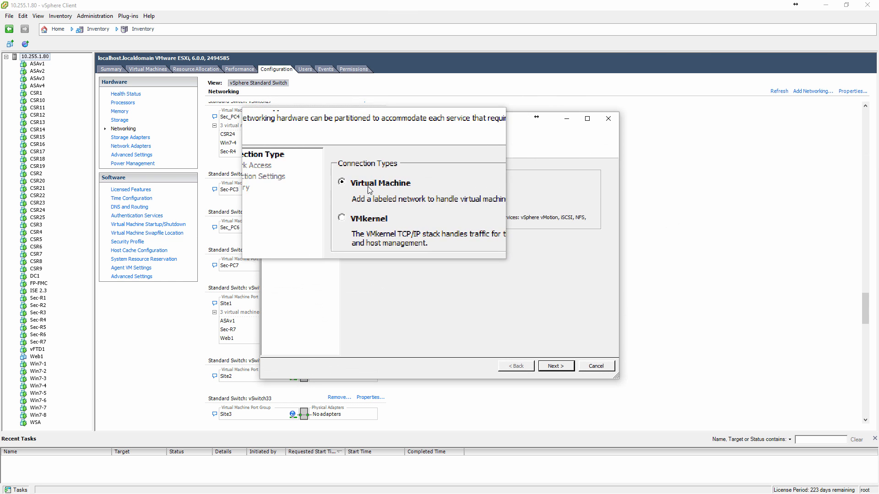
click(547, 367)
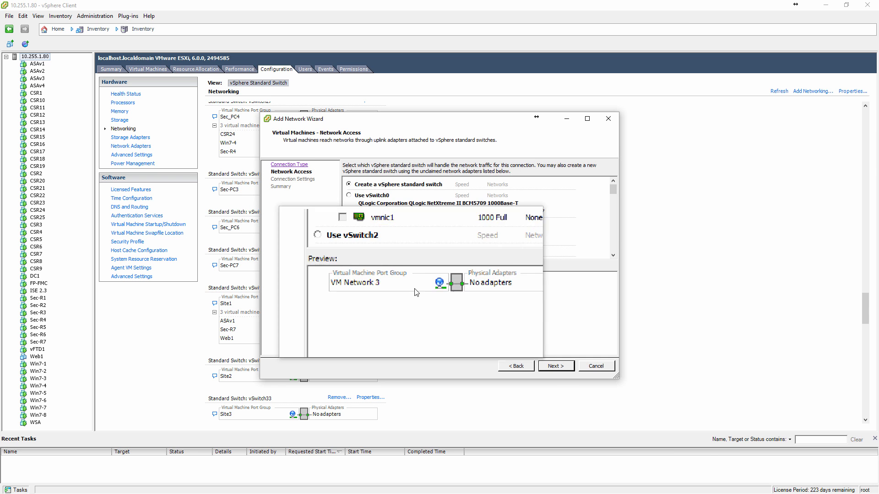
click(553, 366)
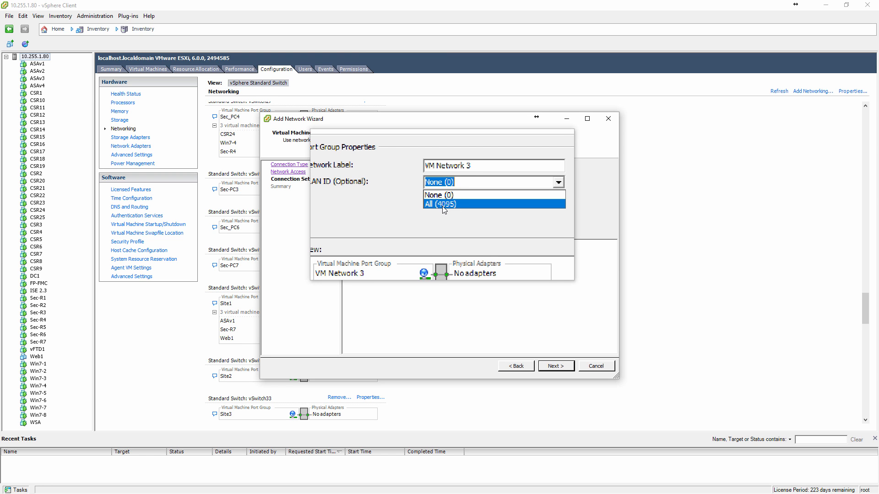
click(448, 200)
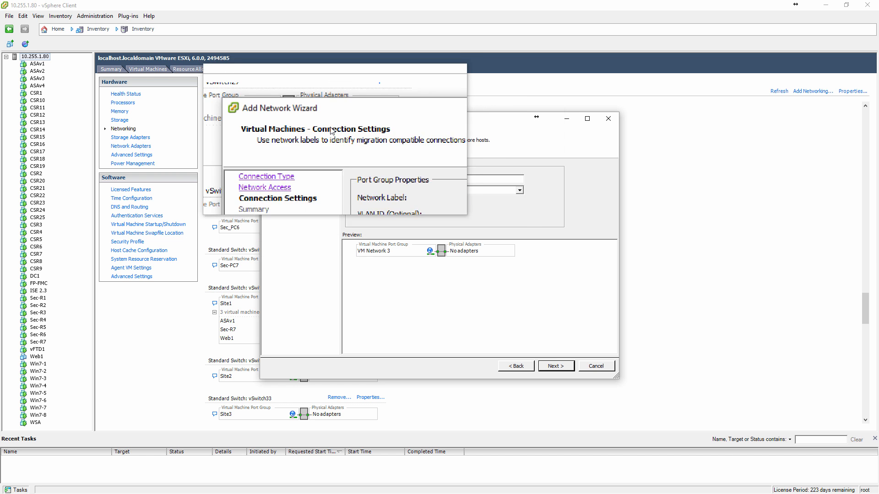
drag(319, 120, 444, 129)
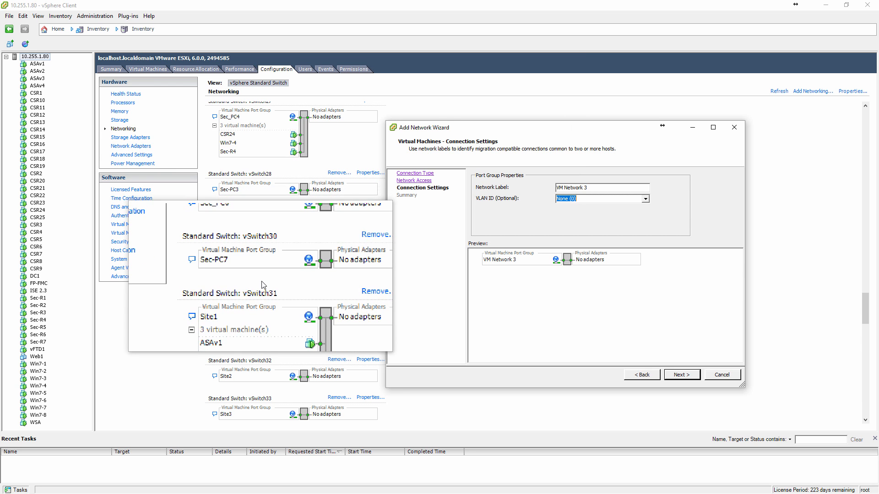
click(718, 377)
Connect network adapter 1 of virtual machine Sec-R2 to the Security network and apply the settings.
scroll(299, 270, up, 10)
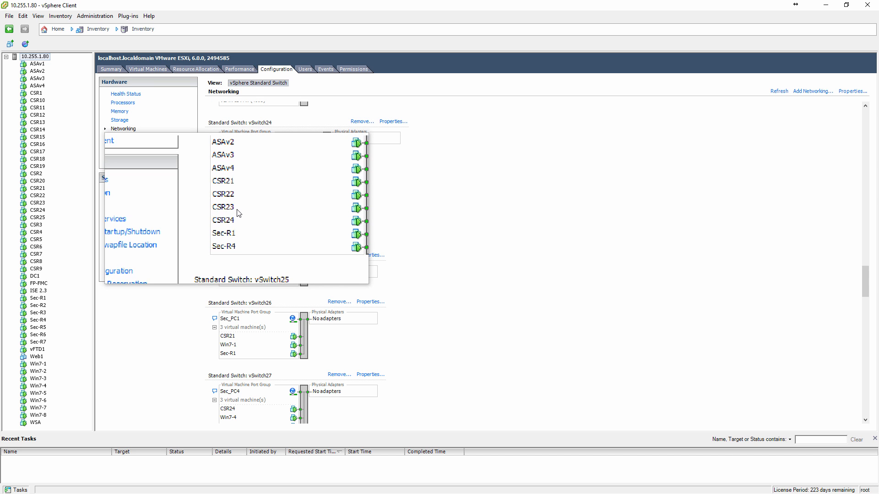
click(41, 307)
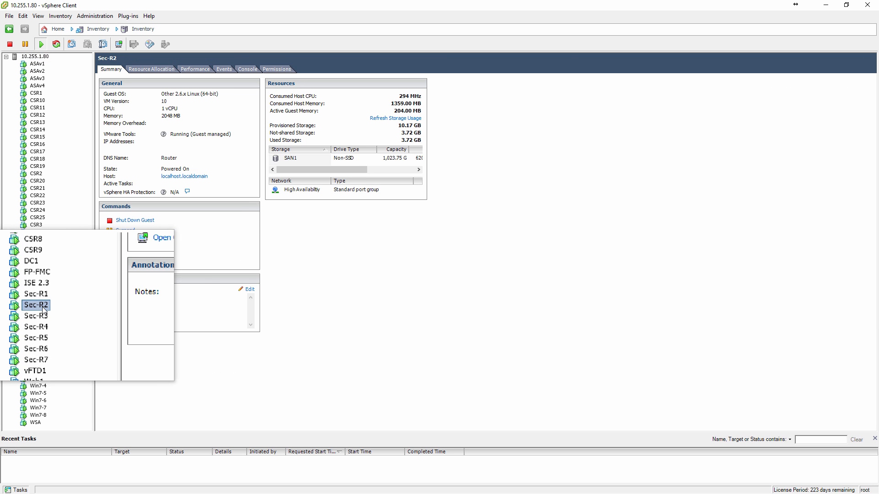
click(131, 251)
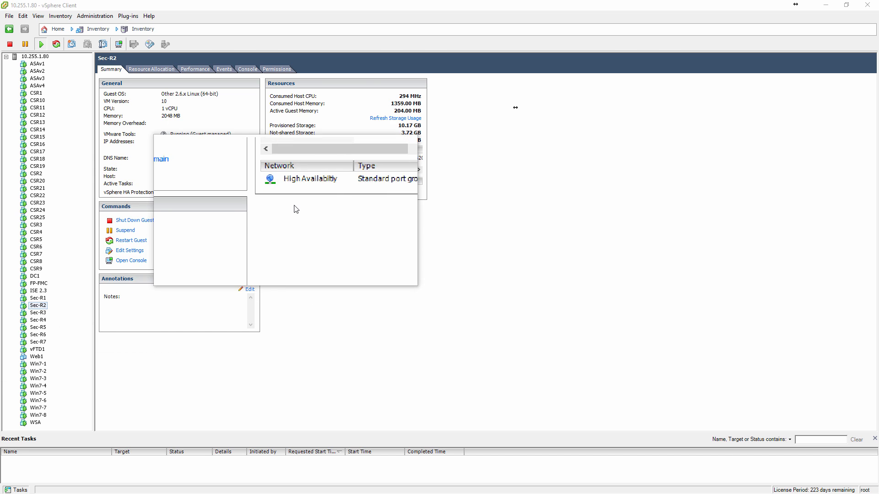
click(367, 225)
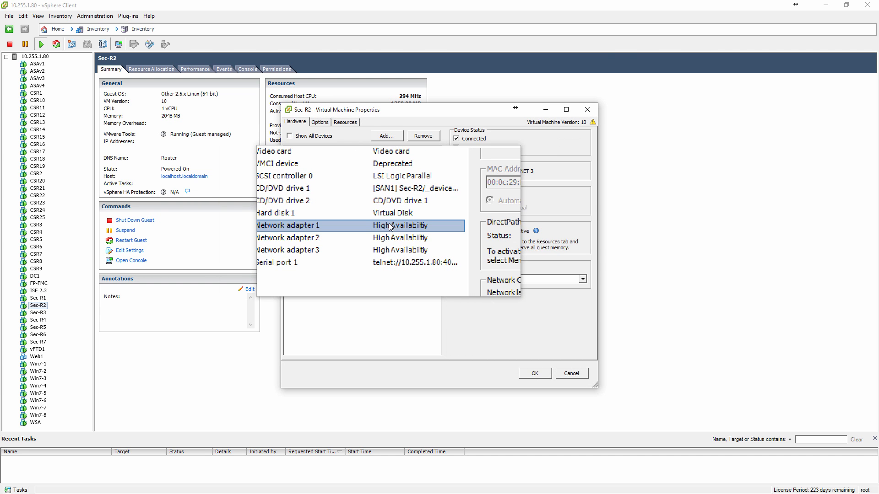
click(507, 279)
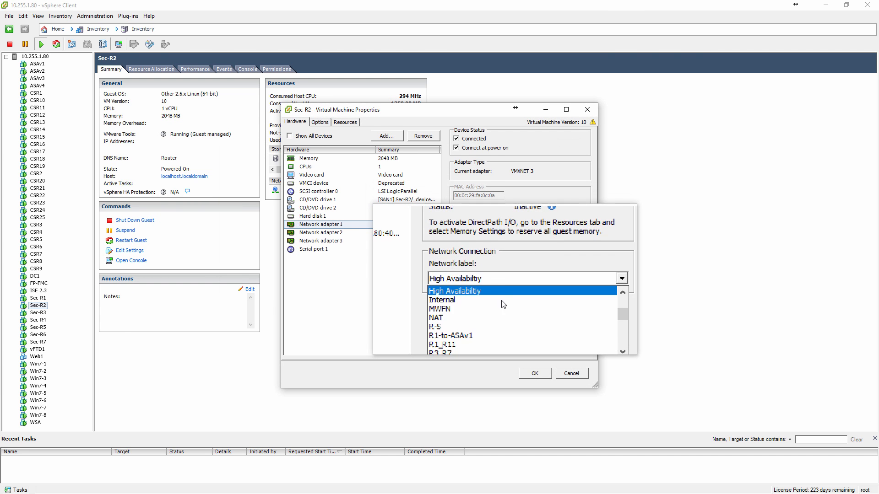
scroll(507, 306, down, 2)
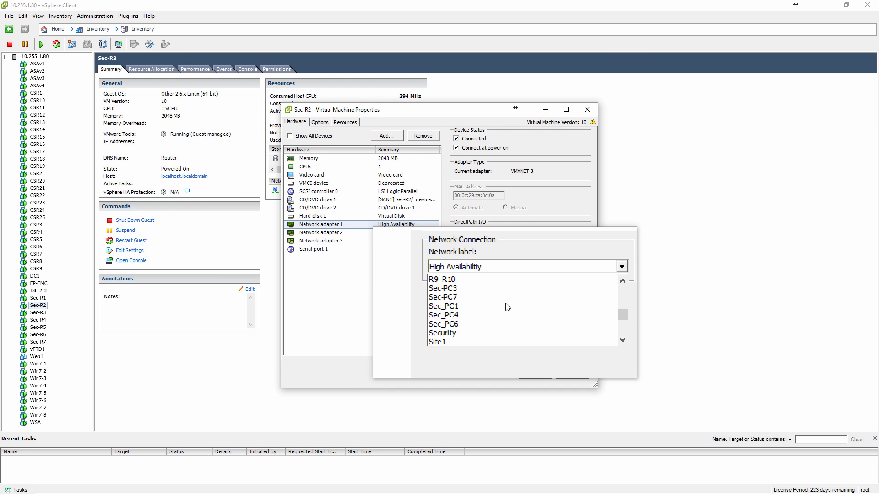
click(488, 320)
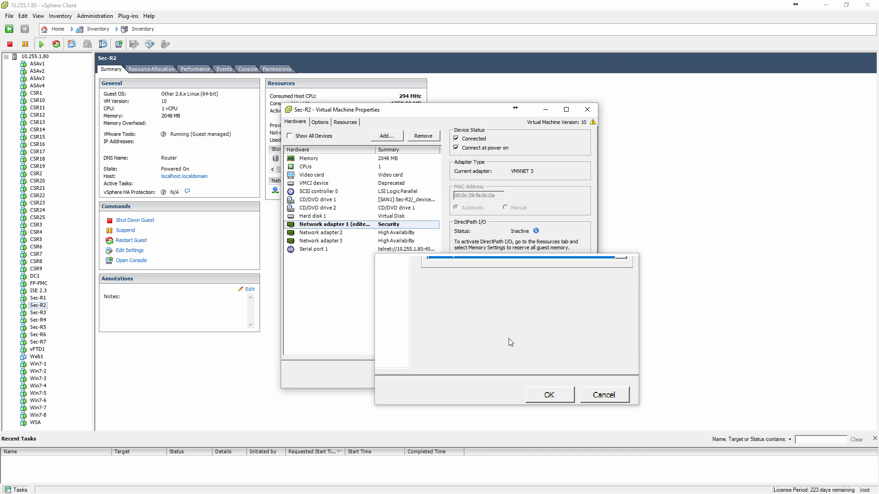
click(526, 379)
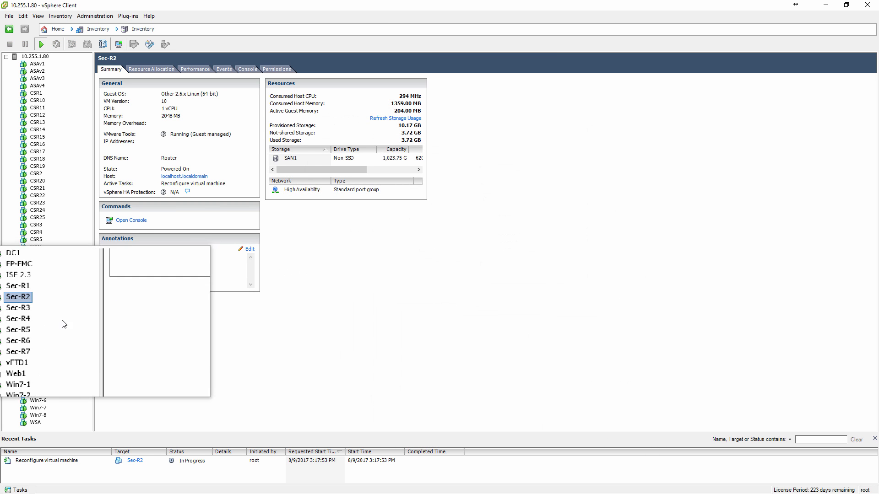
Connect network adapter 1 of virtual machine Sec-R3 to the Security network and apply the settings.
click(45, 315)
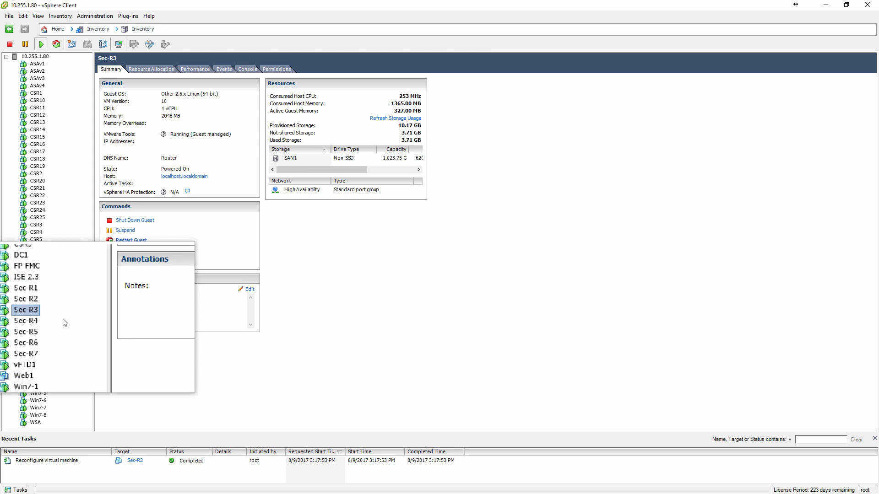
click(129, 250)
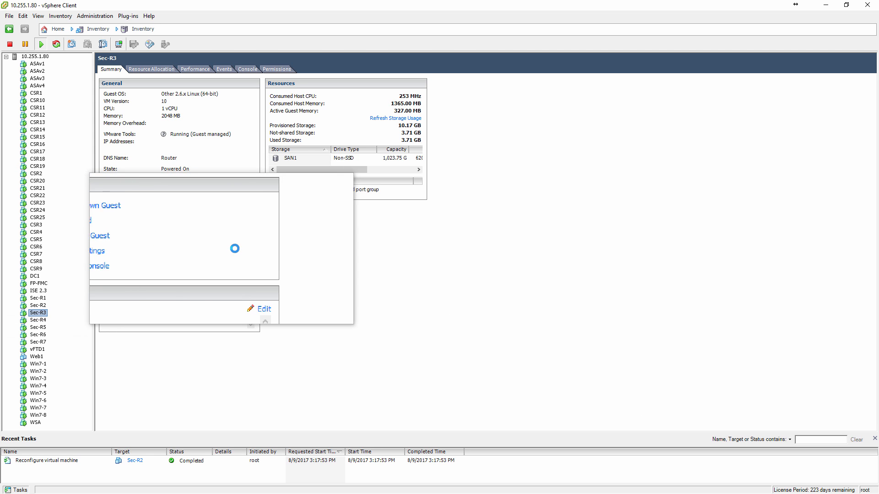
click(320, 224)
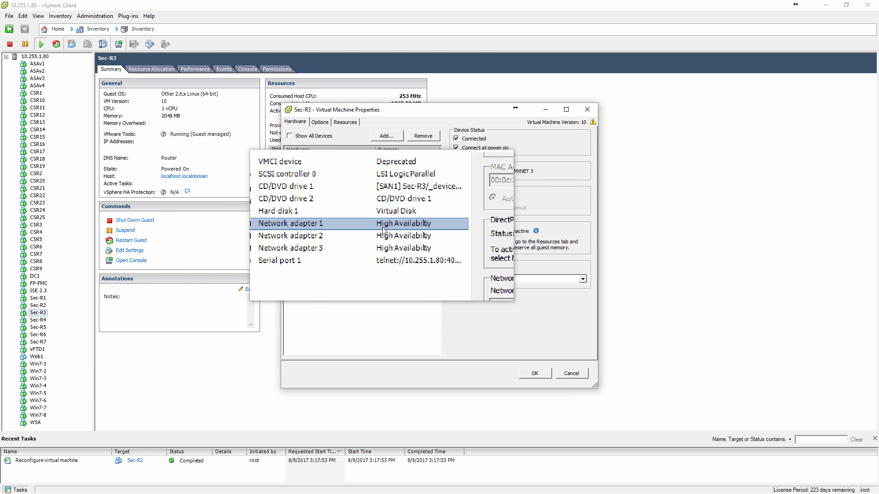
click(500, 283)
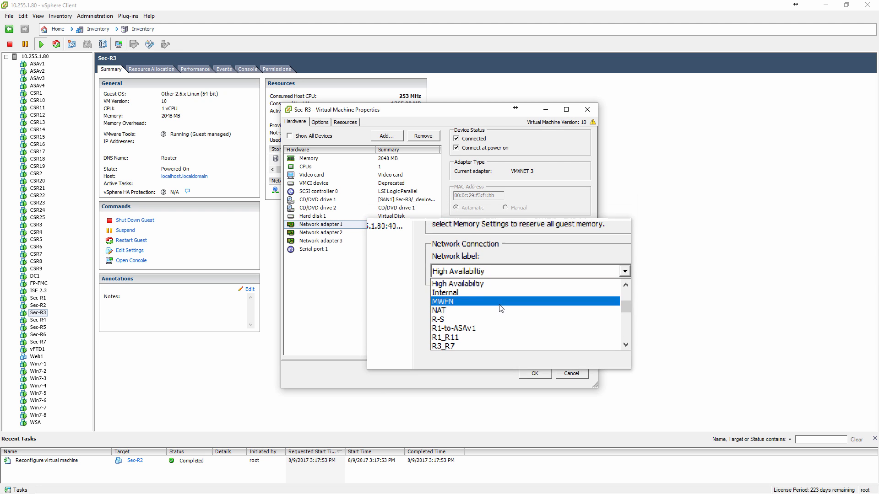
scroll(500, 312, down, 2)
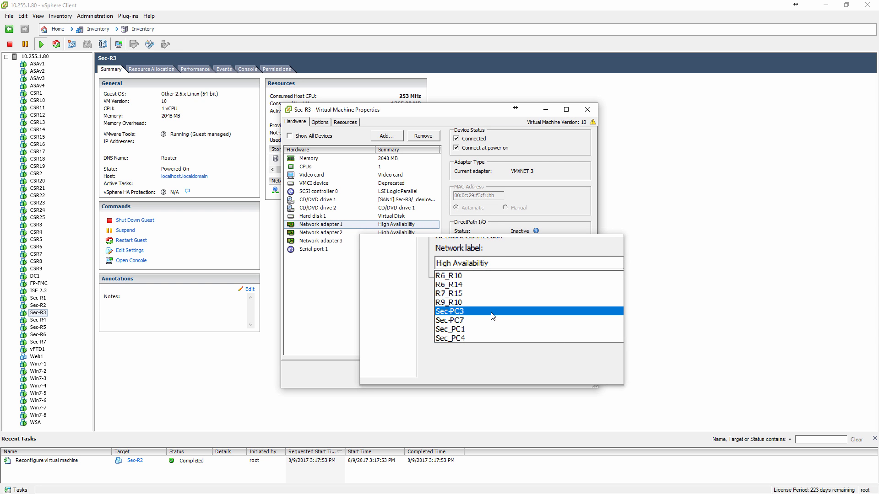
scroll(492, 315, down, 1)
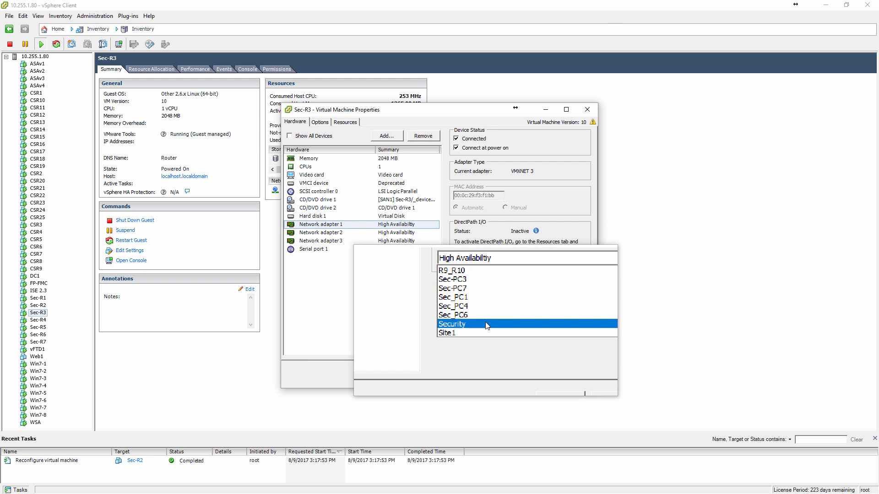
click(488, 326)
click(534, 375)
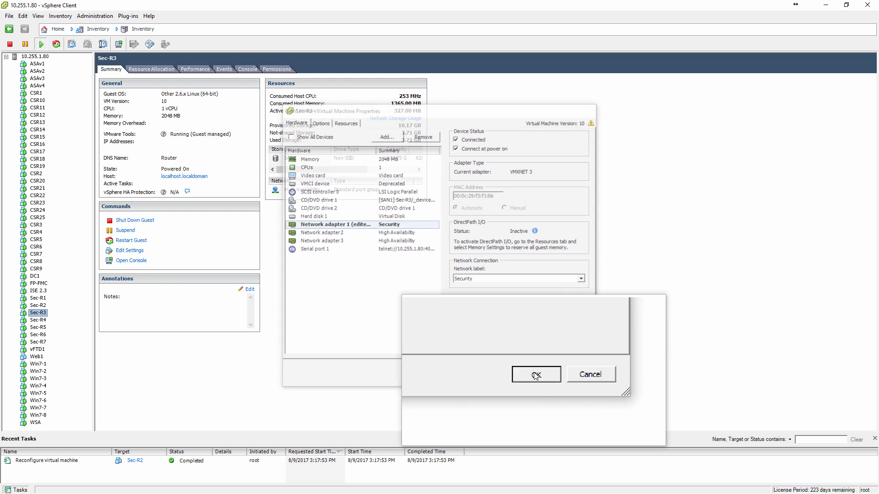
Move the vSphere Client aside to study the router and PC links in the topology diagram, and maximize it again.
mouse_move(530, 366)
mouse_down()
mouse_move(257, 374)
mouse_move(69, 333)
mouse_move(59, 369)
mouse_move(39, 373)
mouse_move(42, 366)
mouse_move(48, 390)
mouse_move(60, 359)
mouse_move(473, 112)
mouse_move(855, 9)
mouse_move(698, 10)
mouse_move(702, 314)
mouse_move(680, 381)
mouse_move(630, 222)
mouse_move(633, 252)
mouse_up()
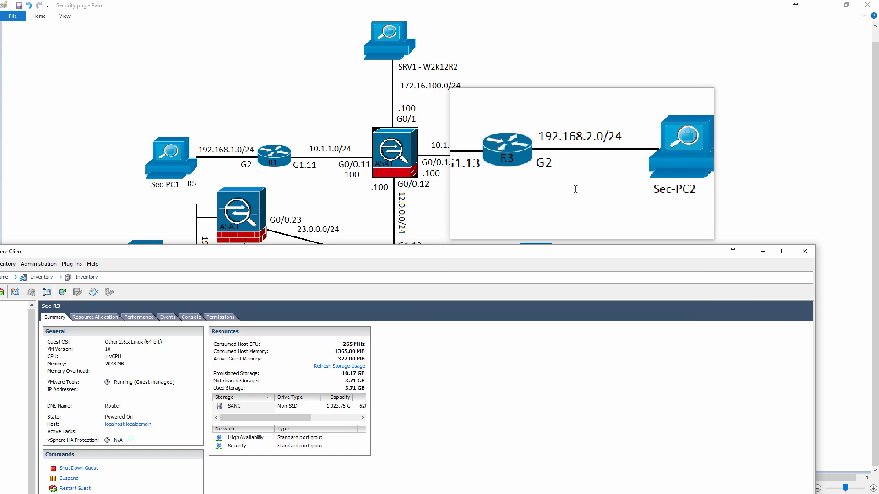
drag(562, 251, 557, 444)
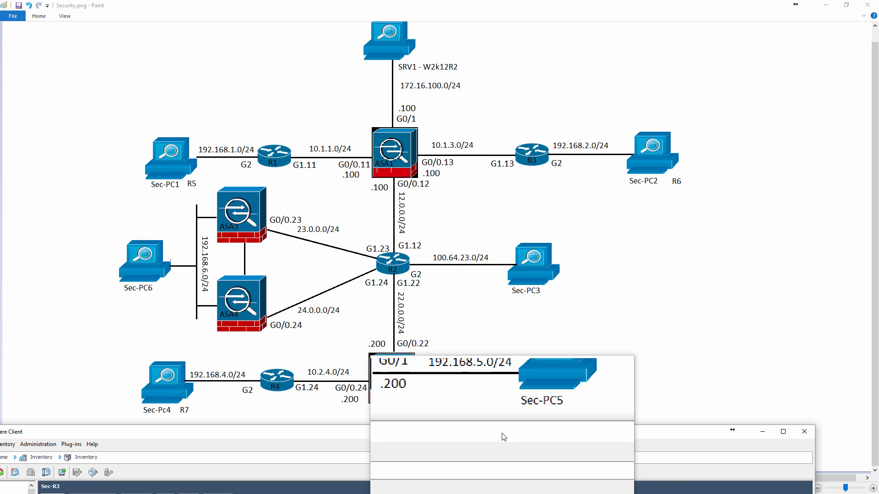
drag(502, 432, 519, 415)
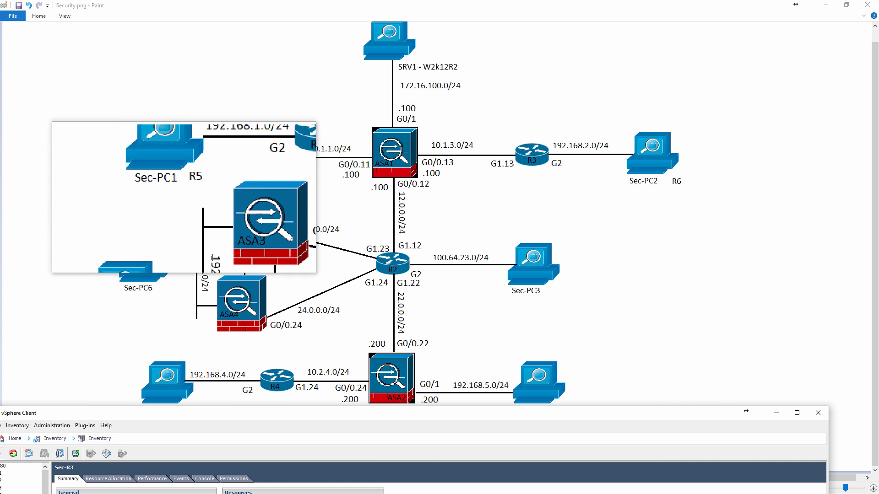
drag(338, 415, 379, 1)
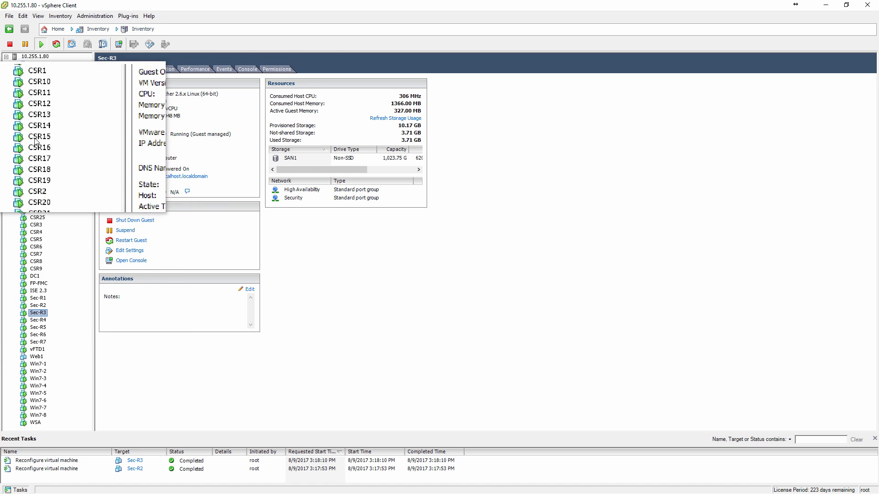
Check which network Sec-R1's network adapter 2 is connected to in its virtual machine settings, and close them.
click(37, 300)
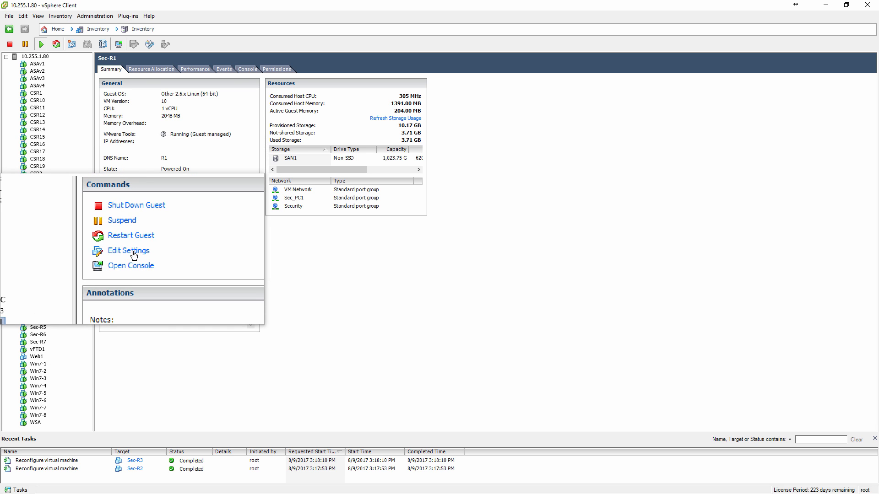
click(130, 251)
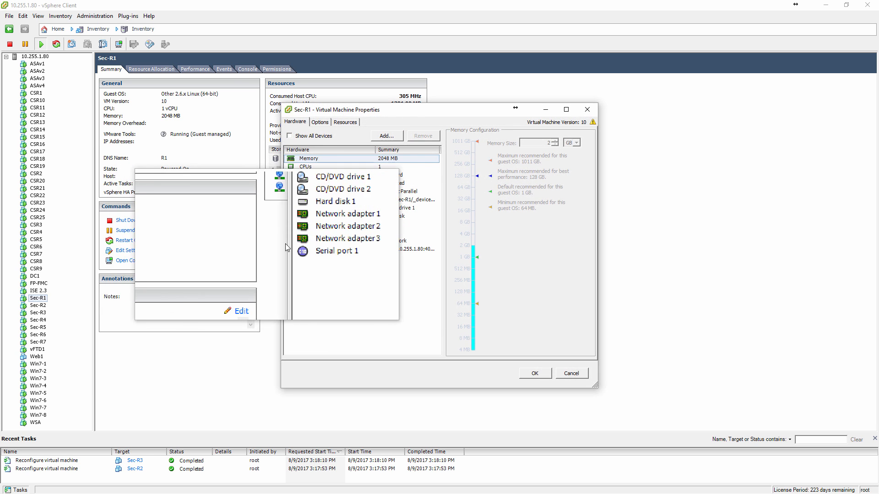
click(331, 235)
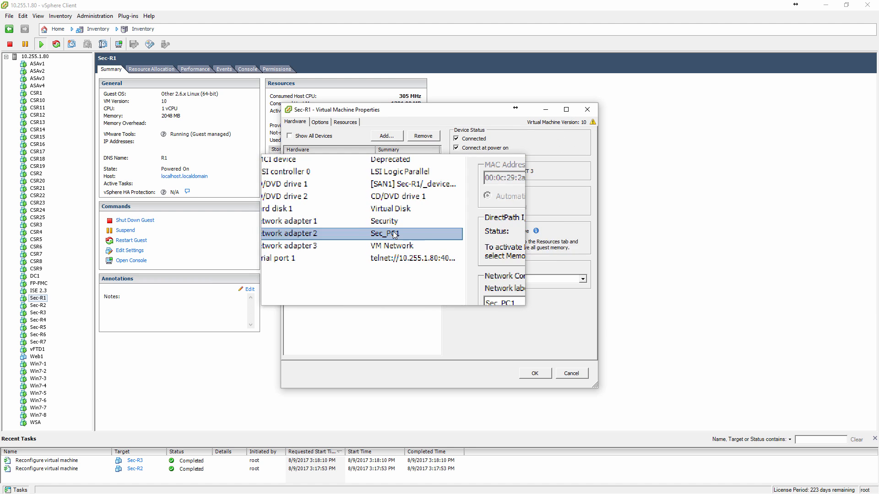
click(451, 280)
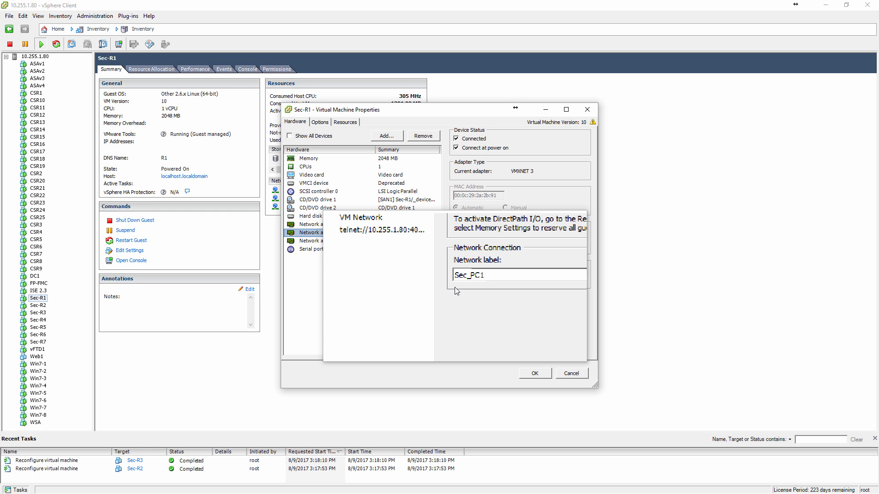
click(463, 285)
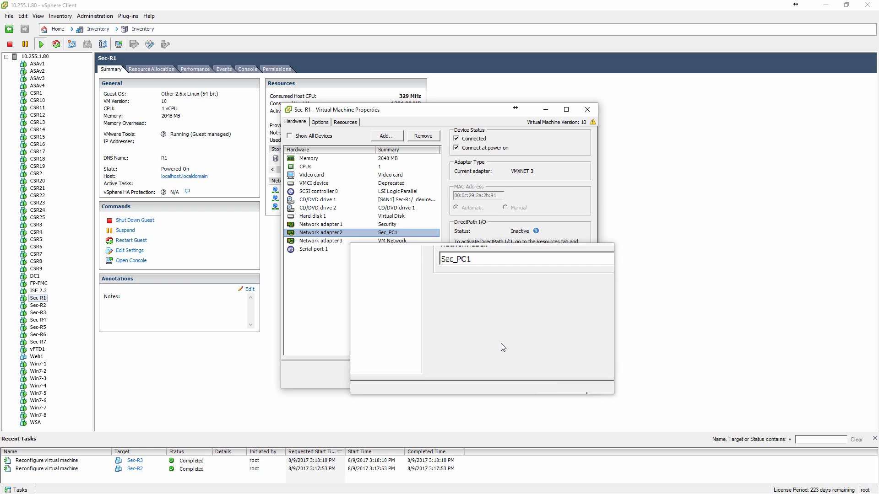
click(534, 373)
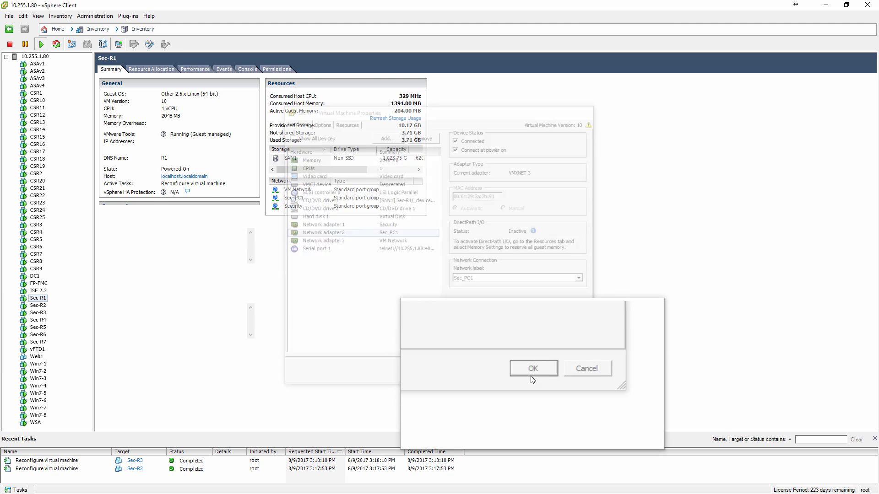
Check which network Win7-1's network adapter 1 is connected to in its virtual machine settings, and close them.
click(37, 365)
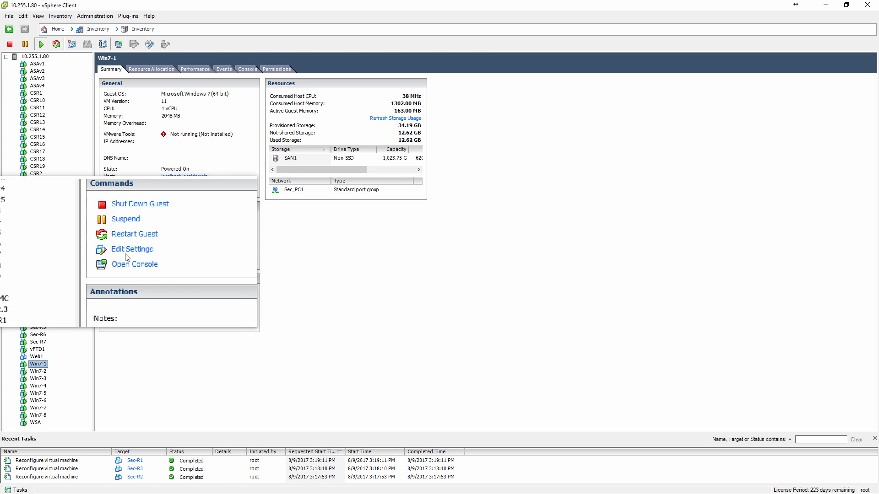
click(128, 251)
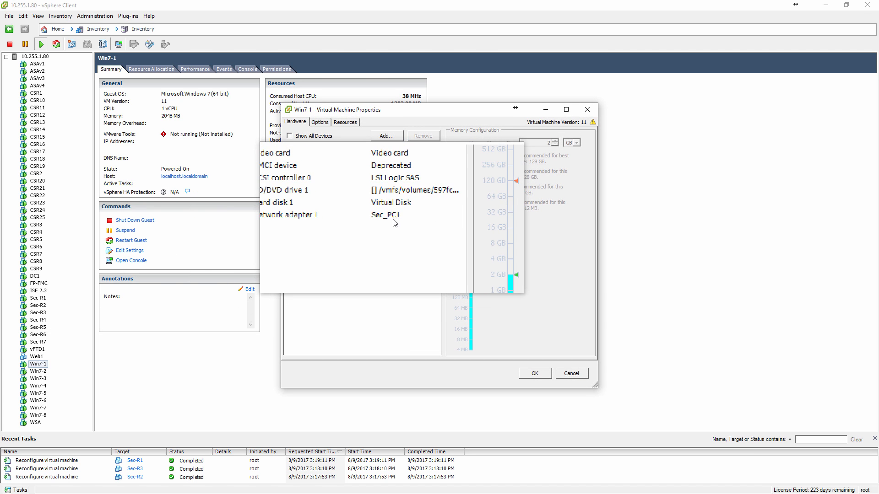
click(534, 373)
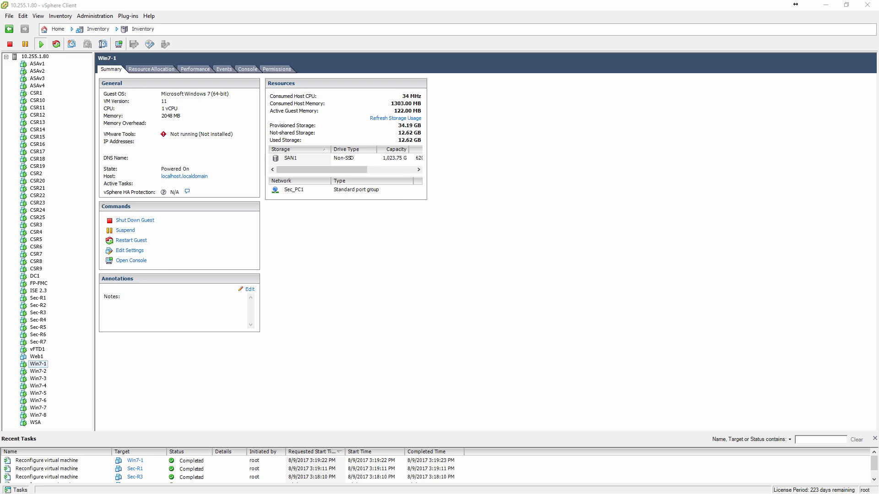
Switch to R1's SuperPuTTY session, place it over the topology diagram, and display the ARP table with sh arp.
key(alt+Tab)
key(alt+Tab)
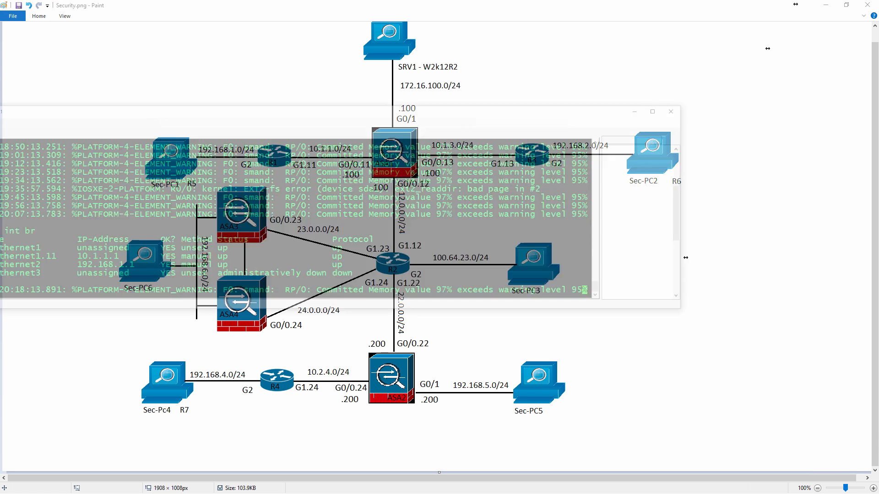
drag(215, 52, 482, 50)
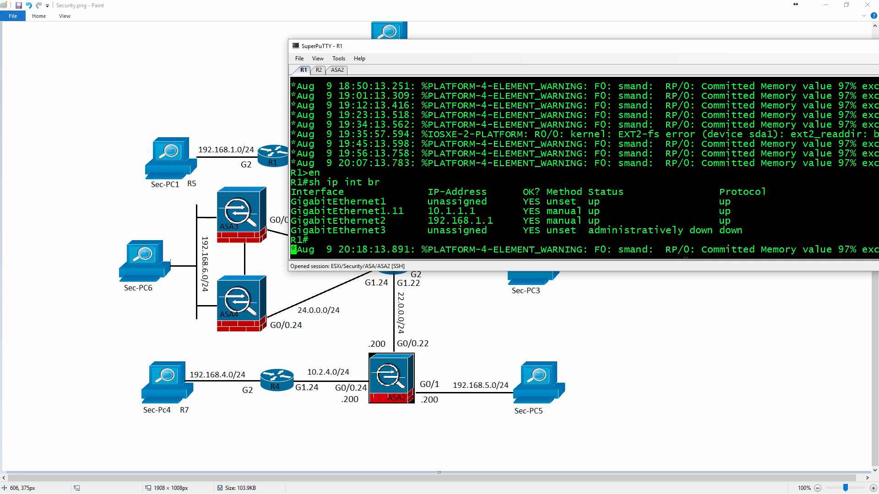
key(Return)
key(Return)
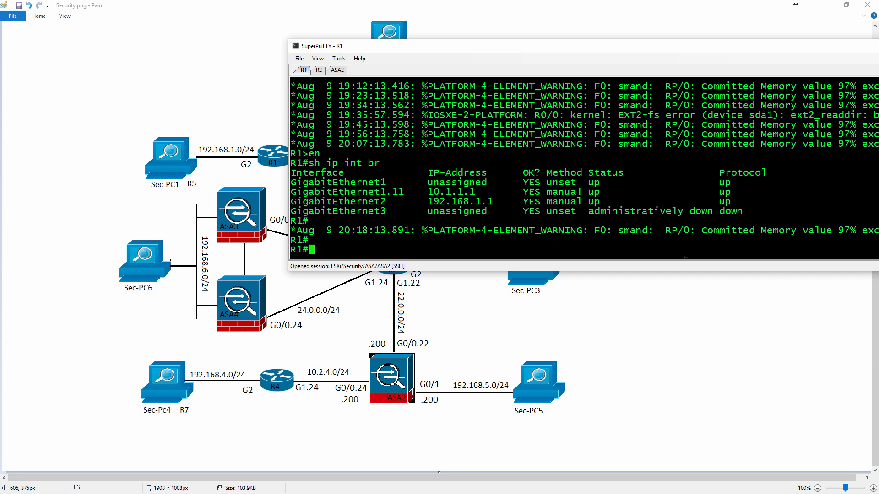
text(sh arp)
key(Return)
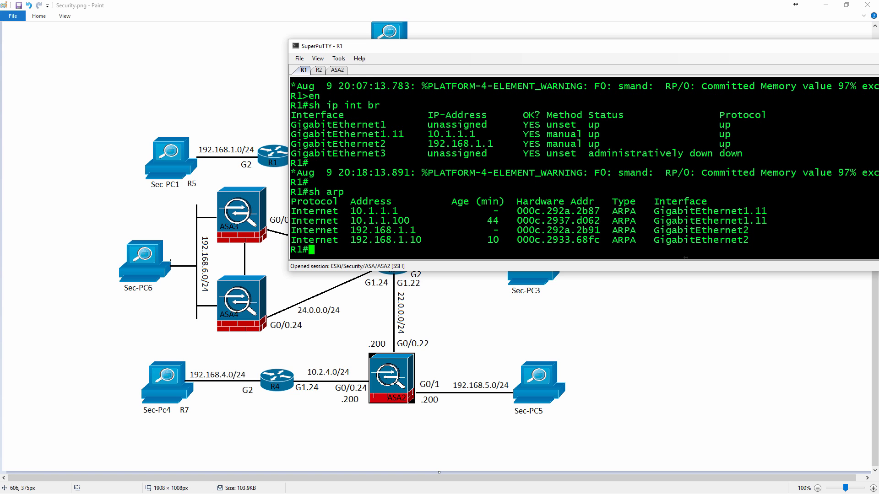
Ping 192.168.1.10 from R1 to test its link to the PC.
text(ping 192.168.1.10)
key(Return)
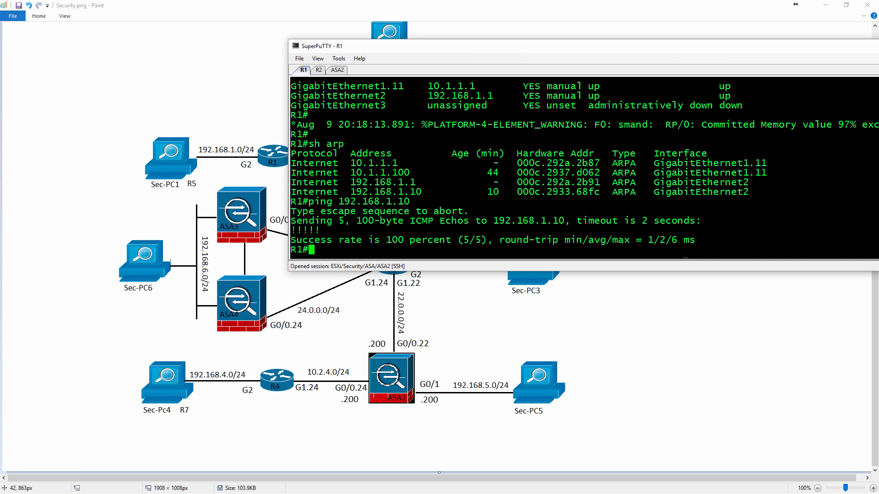
Switch to the Win7-1 console, check the IPv4 settings in the Local Area Connection details, and close the connection windows.
key(alt+Tab)
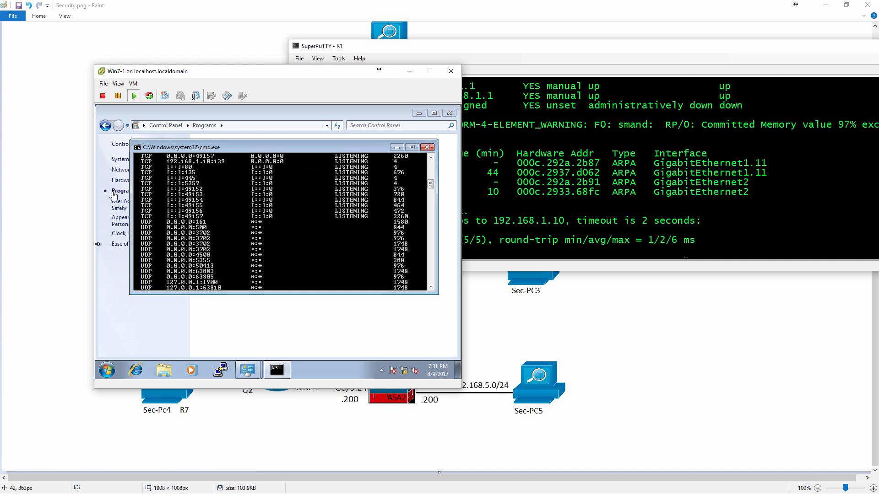
drag(215, 76, 165, 148)
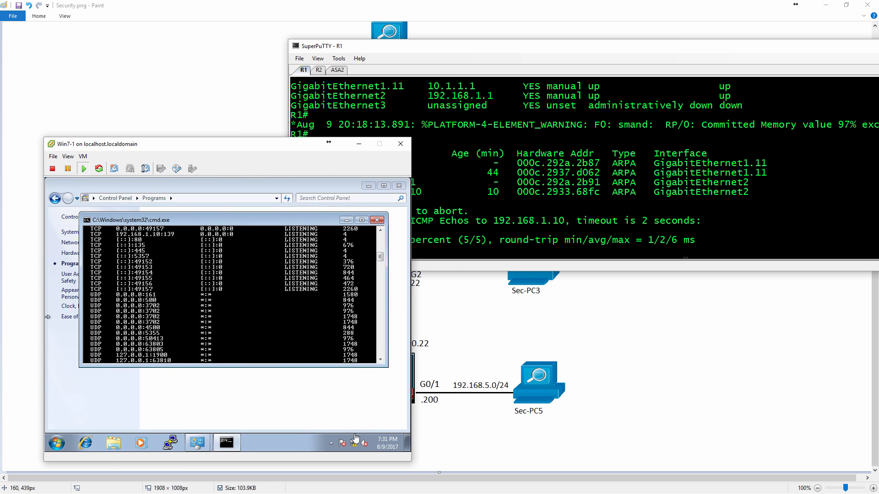
click(354, 449)
mouse_move(194, 446)
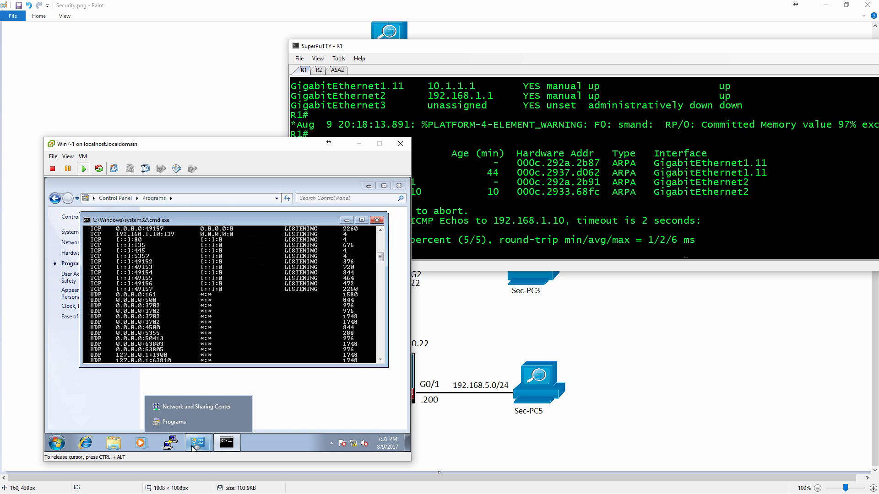
click(197, 406)
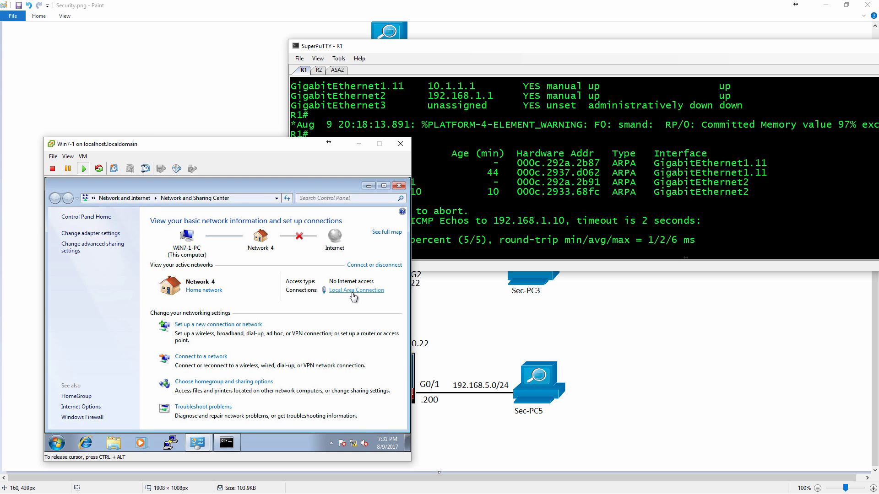
click(354, 290)
click(187, 306)
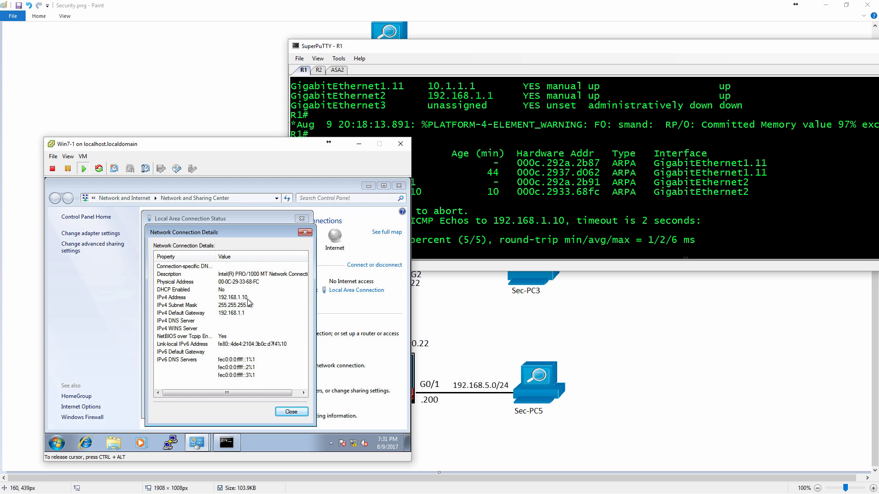
click(305, 233)
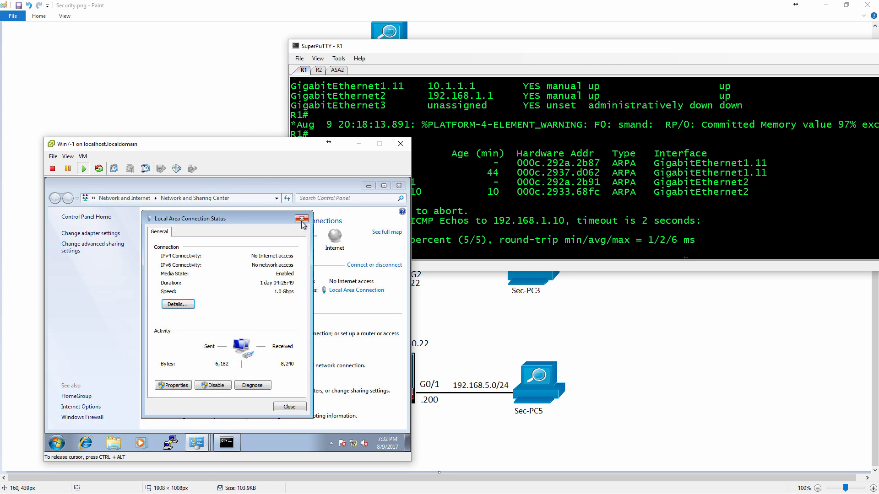
click(302, 219)
Ping 10.1.1.1 from the Win7-1 command prompt to test reachability of R1's ASA-facing interface.
click(227, 443)
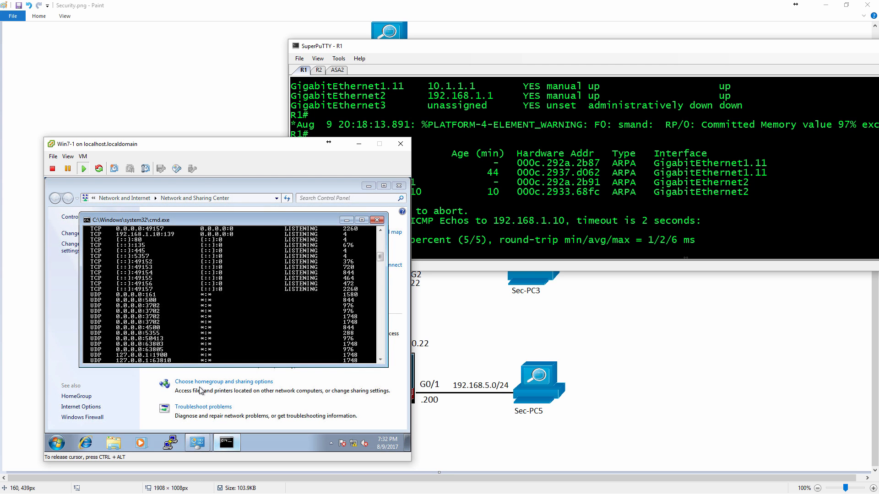
key(Return)
text(ping)
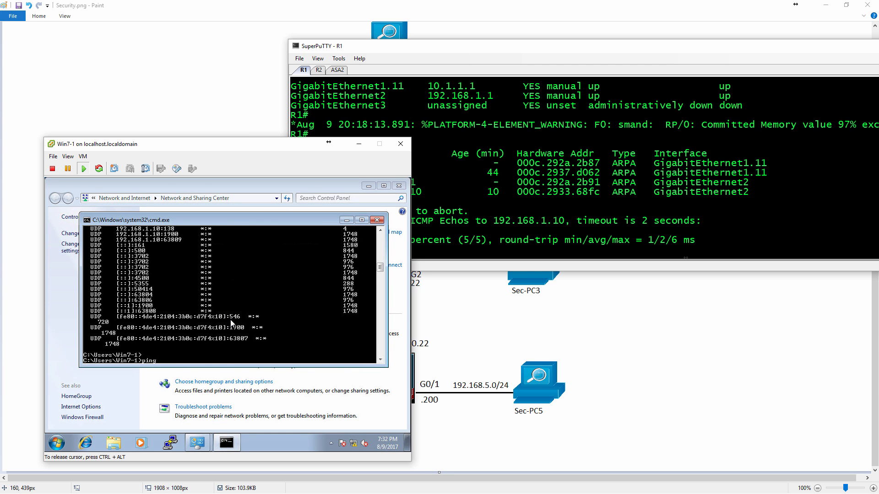
text( 10.1.1.1)
key(Return)
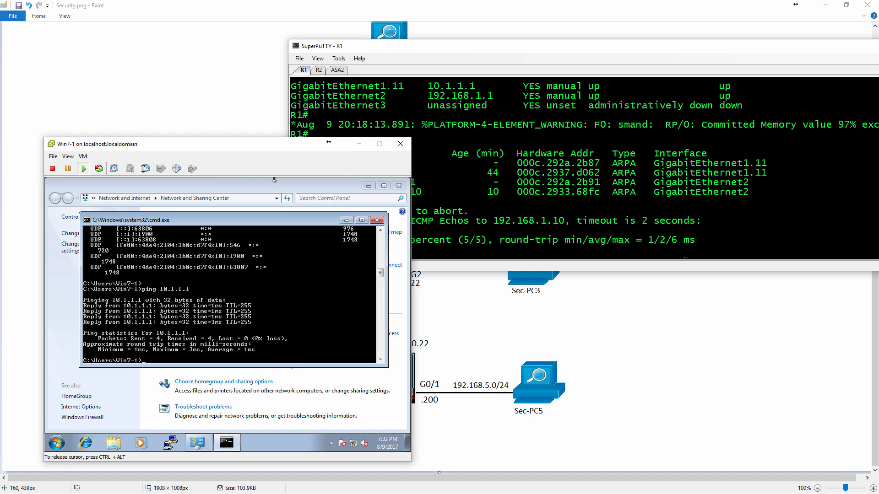
Rearrange the Win7-1 console and R1 session windows so that ASA1, R2 and the devices west of them show in the topology diagram.
key(ctrl+alt)
drag(243, 152, 553, 153)
click(399, 48)
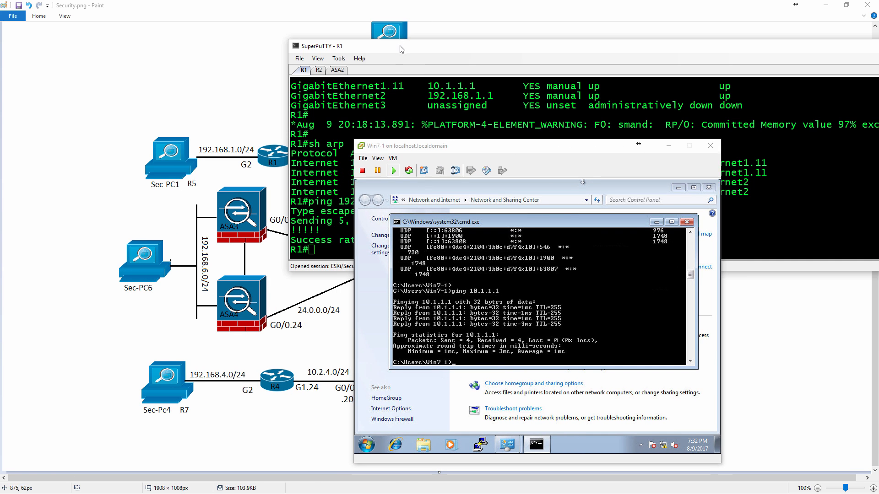
drag(396, 51, 511, 36)
drag(390, 152, 461, 151)
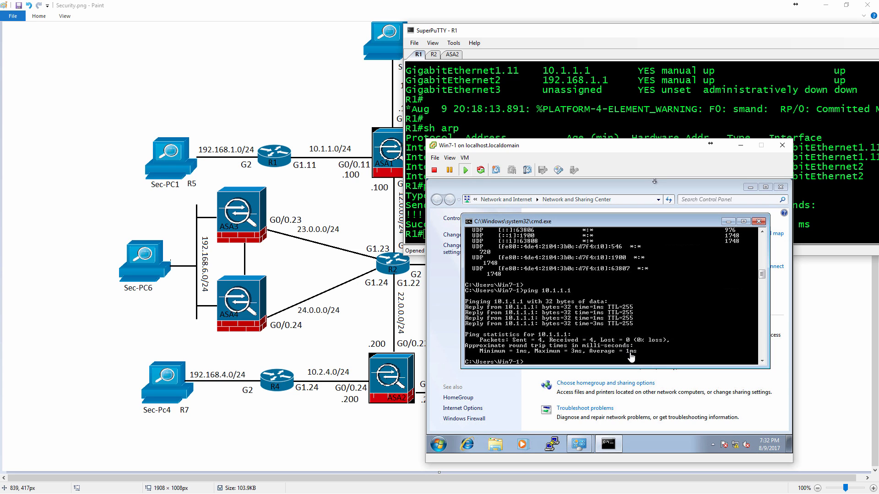
Ping 10.1.1.100 from the Win7-1 command prompt to test reachability of ASA1, and release the console cursor.
click(674, 350)
key(Up)
text(00)
key(Return)
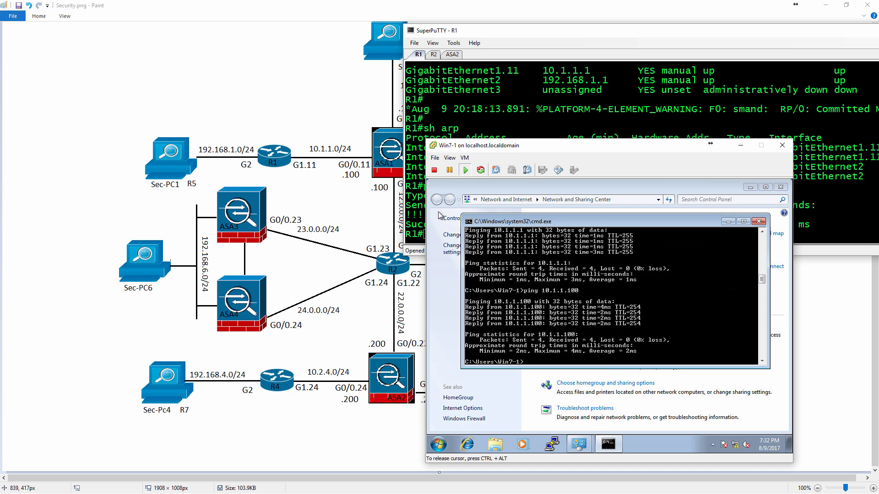
key(ctrl+alt)
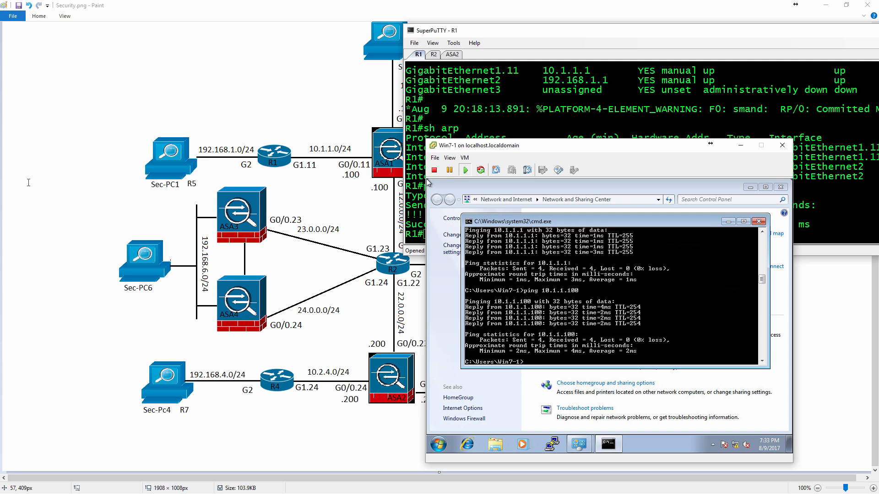
Start PuTTY on Win7-1 and save an SSH session to 10.1.1.100 on port 22 as ASA1.
click(428, 301)
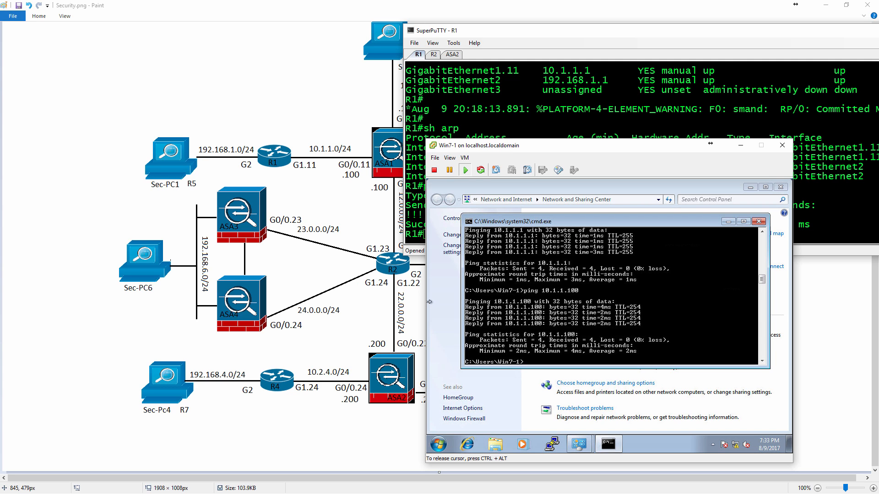
click(551, 444)
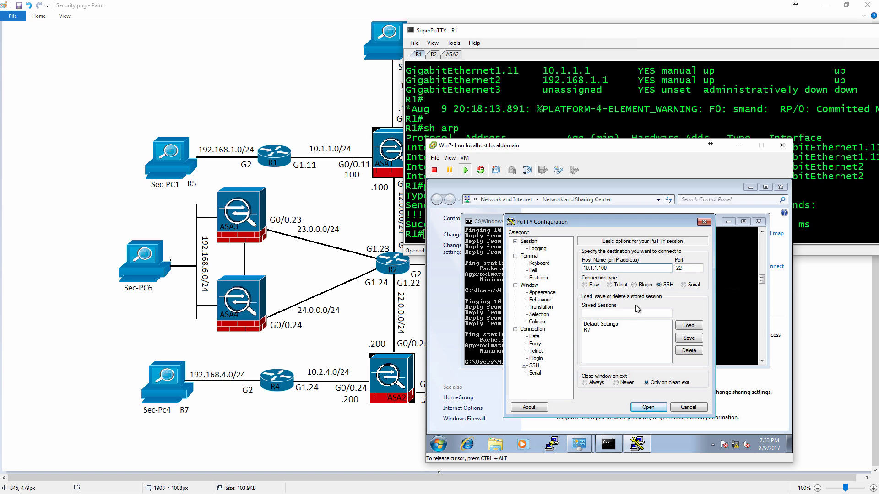
click(632, 314)
text(ASA1)
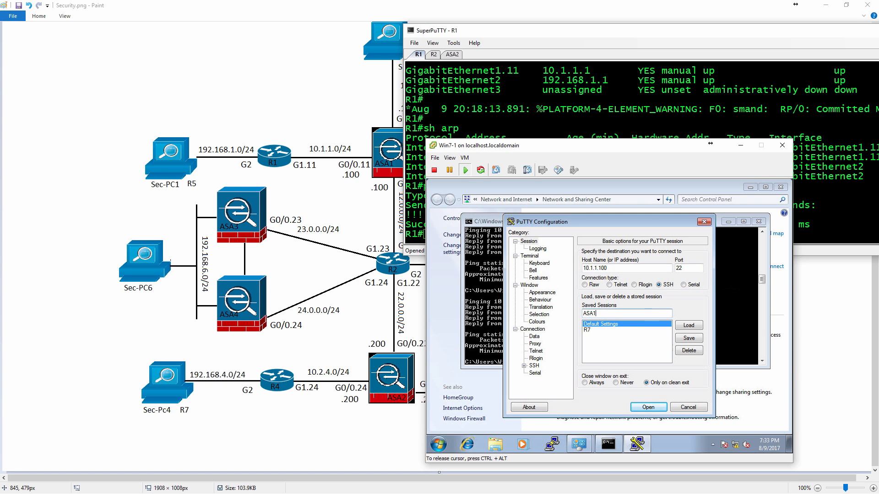
click(692, 339)
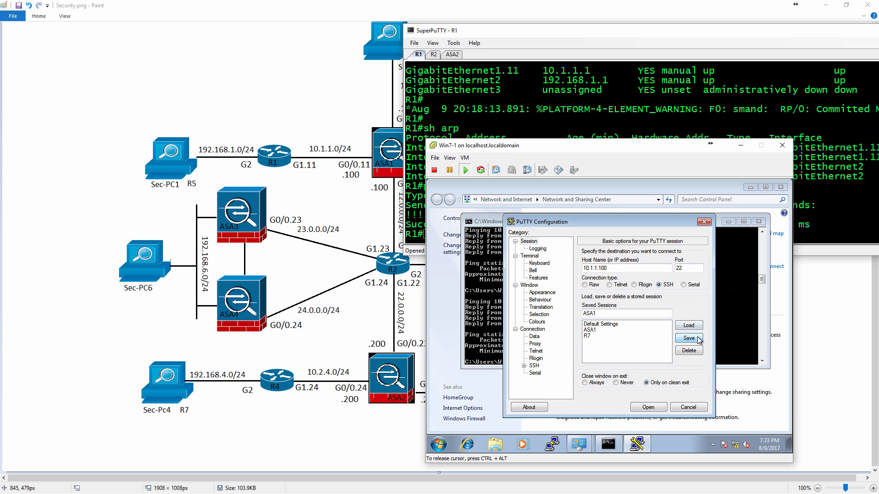
Open the SSH connection to ASA1, accept the key-exchange security alert, and log in with the account's username and password.
click(654, 407)
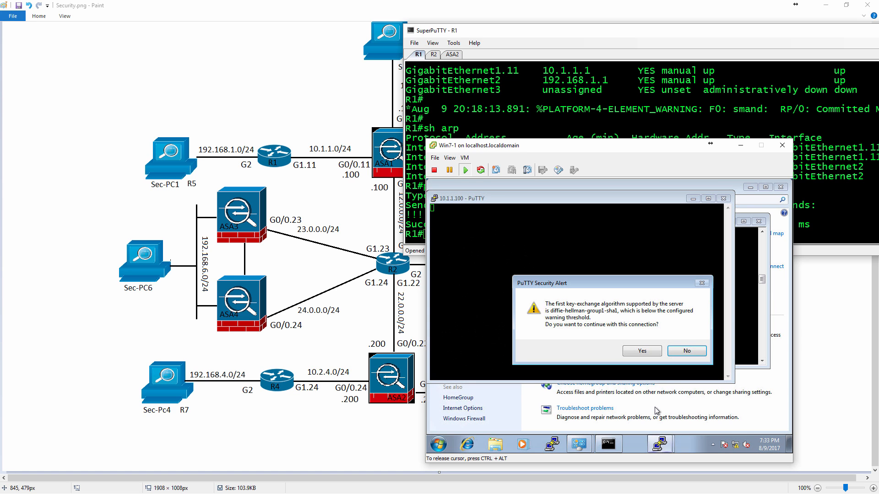
click(645, 353)
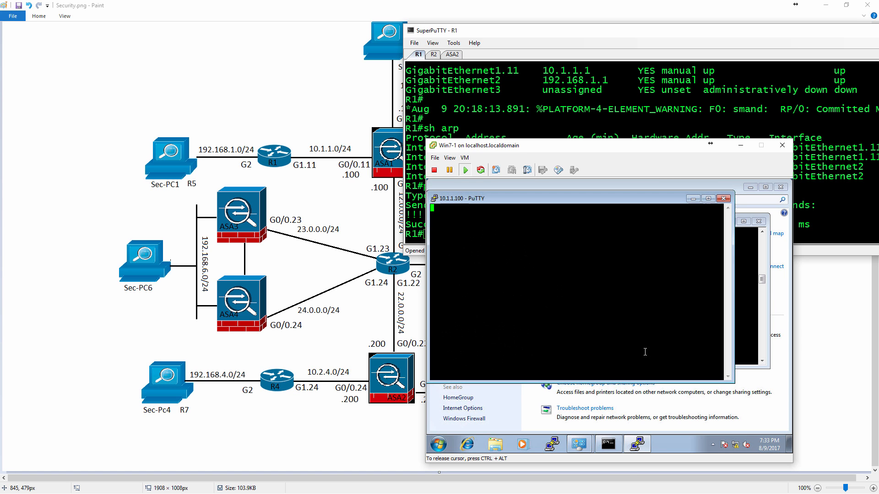
text(Rob)
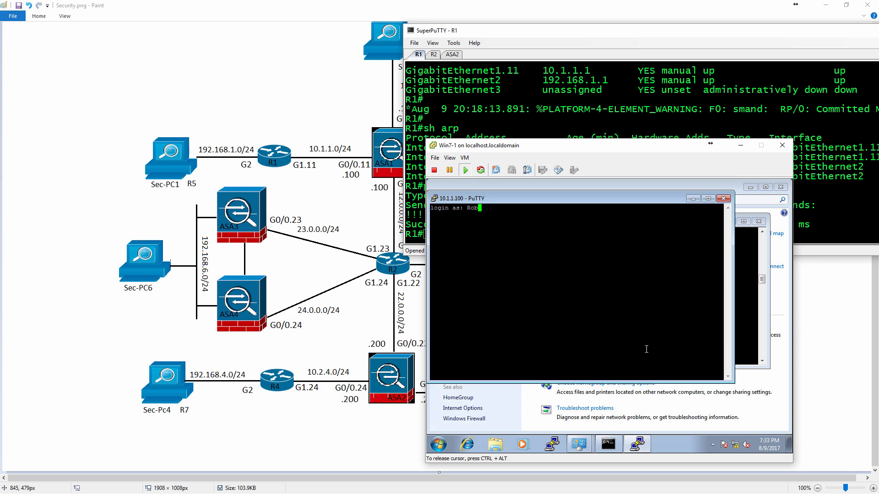
key(Return)
Enter privileged mode on ASA1 with en and the enable password, and release the console cursor.
key(Return)
text(en)
key(Return)
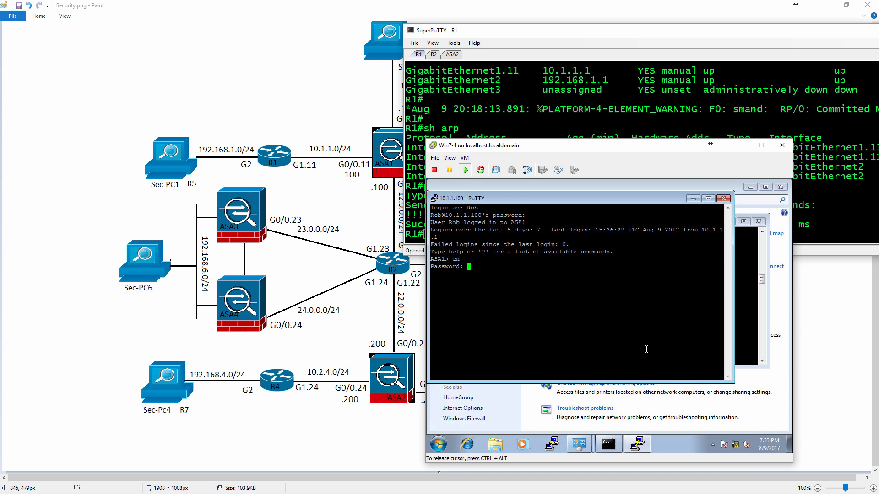
key(Return)
key(ctrl+alt)
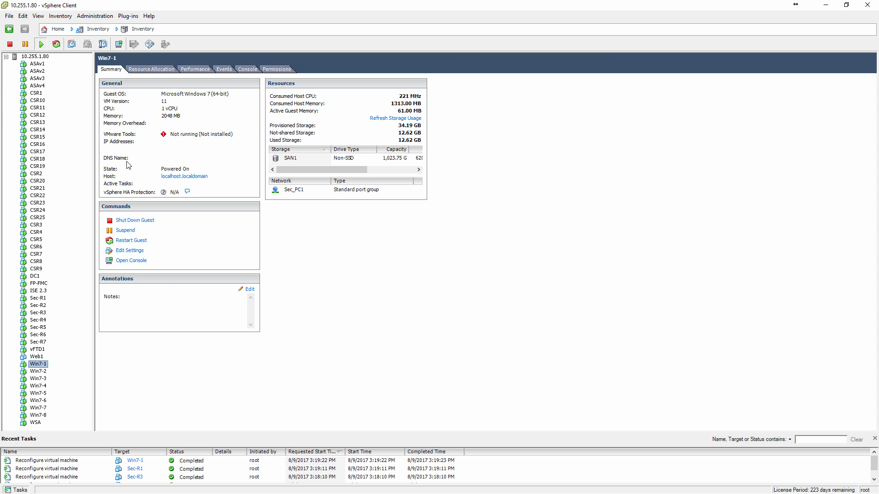
In the vSphere Client, open the properties of vSwitch24, which holds the Security port group, from host 10.255.1.80's networking configuration.
click(43, 56)
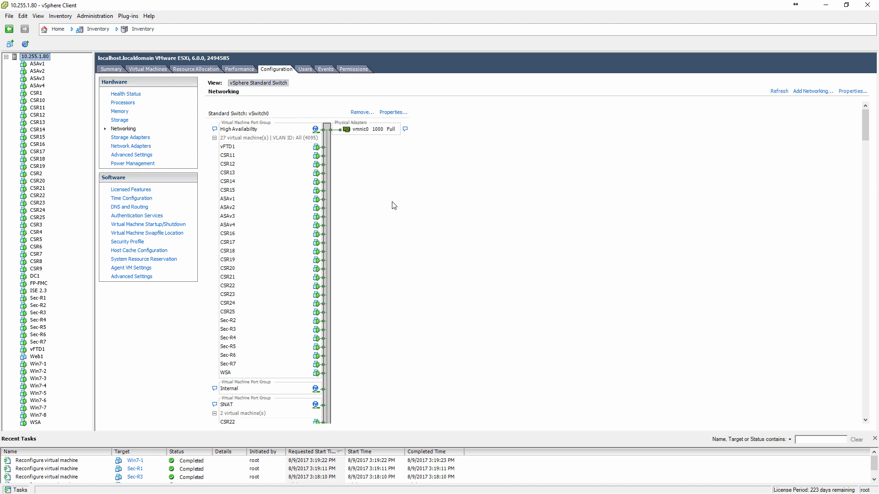
scroll(392, 205, down, 10)
scroll(396, 218, down, 10)
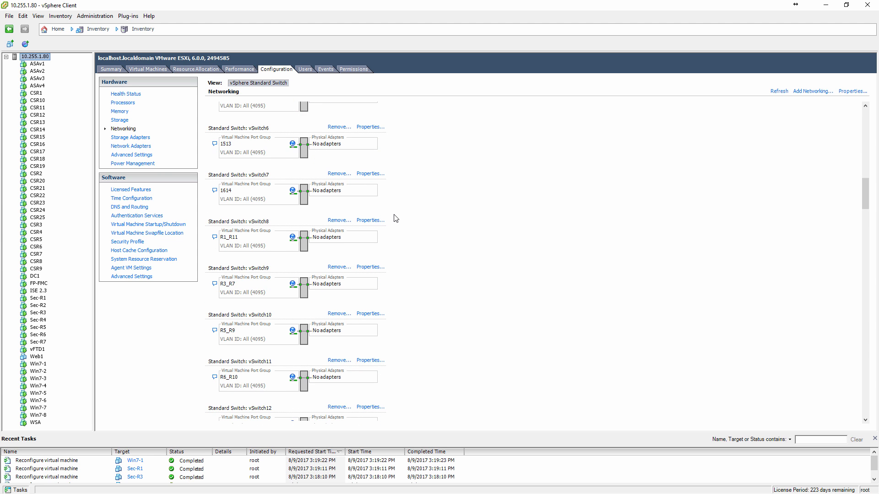
scroll(396, 218, down, 10)
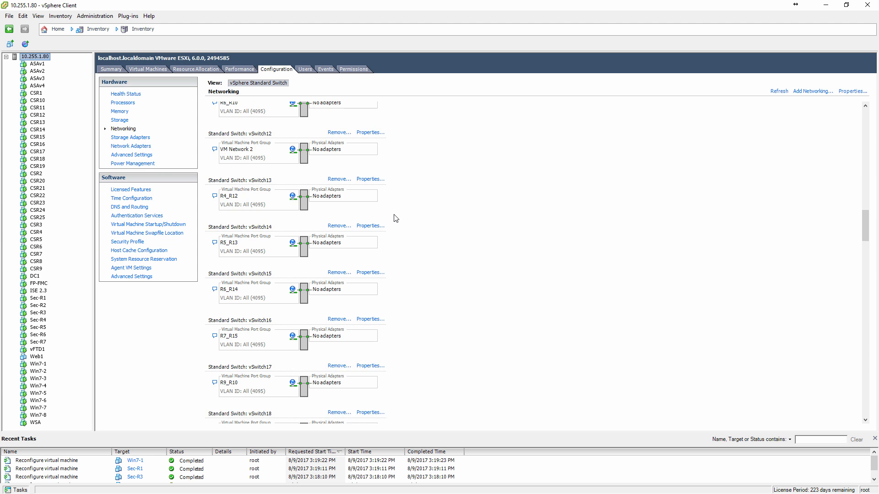
scroll(396, 218, down, 2)
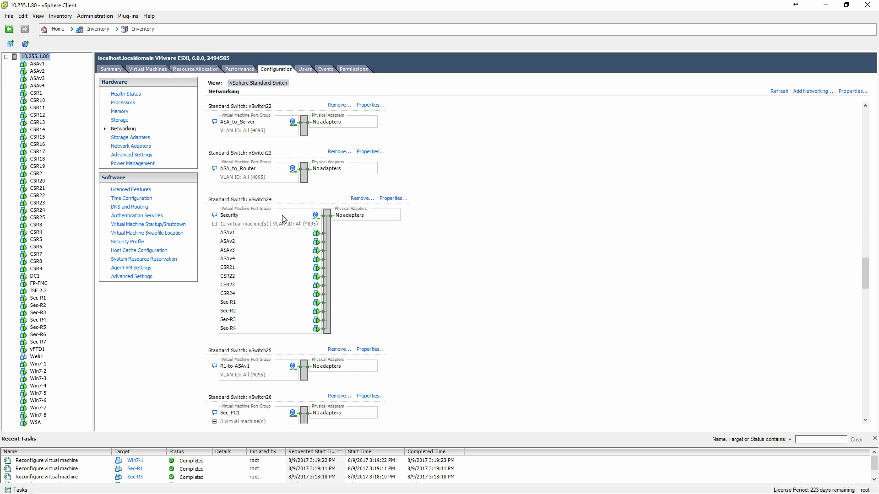
click(394, 199)
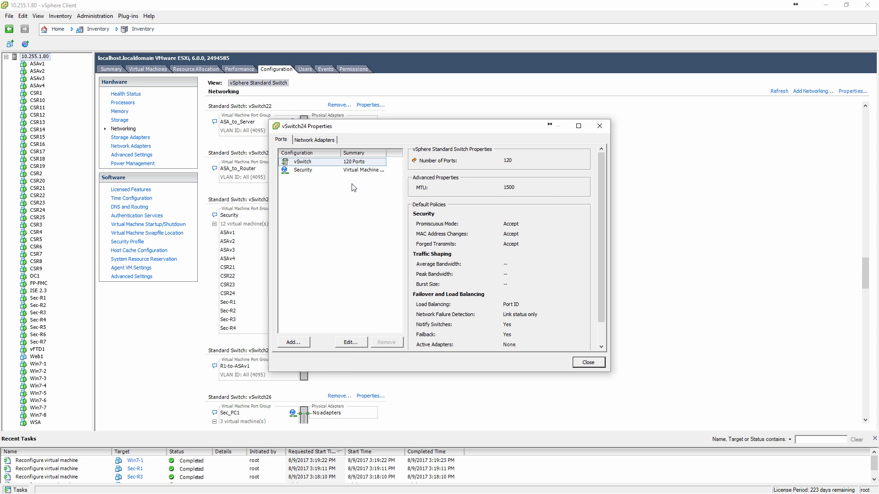
Review vSwitch24's security policy exceptions, confirm the settings despite the absence of active NICs, and close its properties.
click(349, 346)
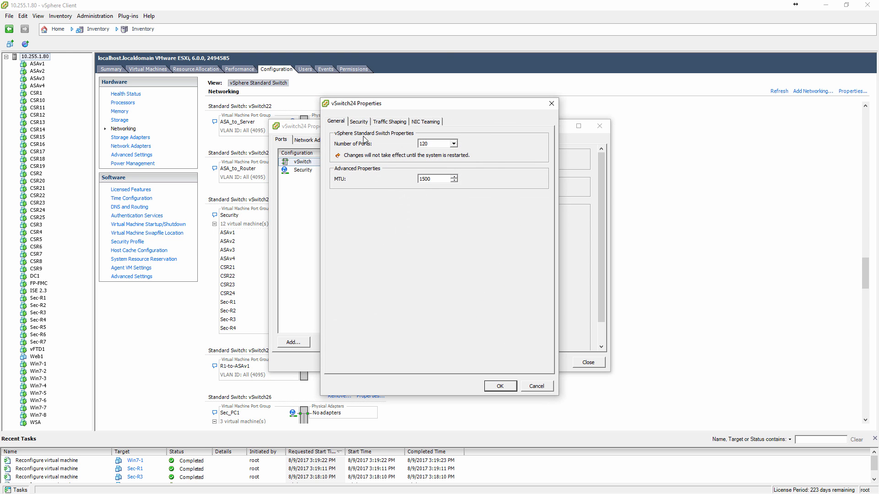
click(359, 122)
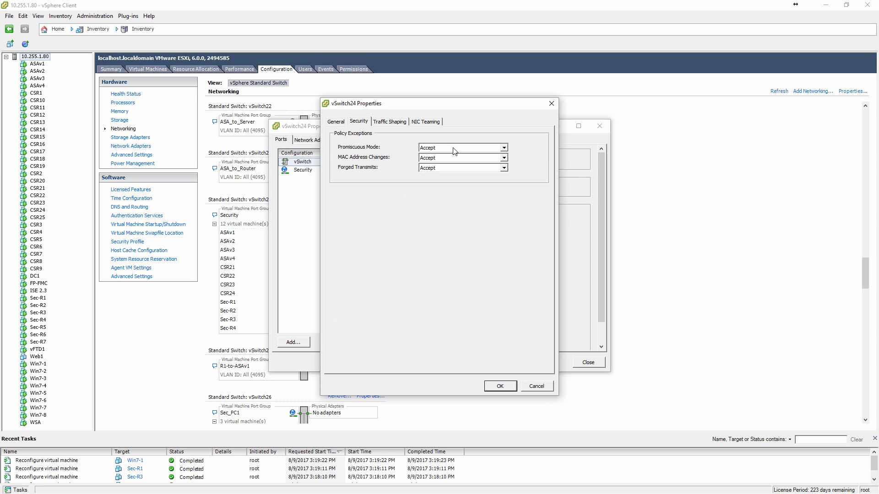
click(492, 387)
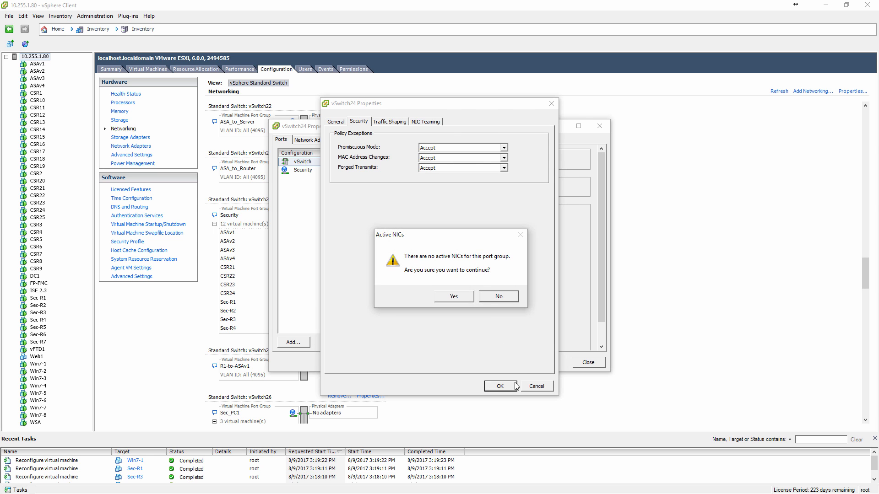
click(491, 301)
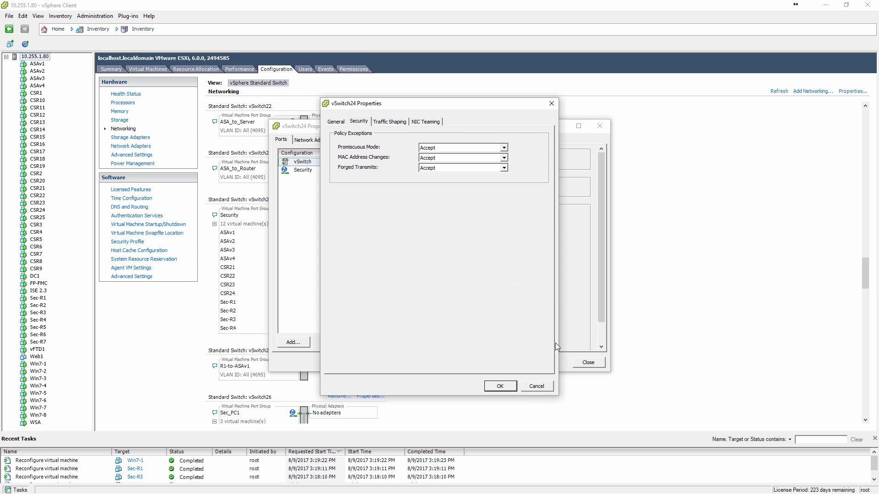
click(499, 386)
click(453, 296)
click(588, 363)
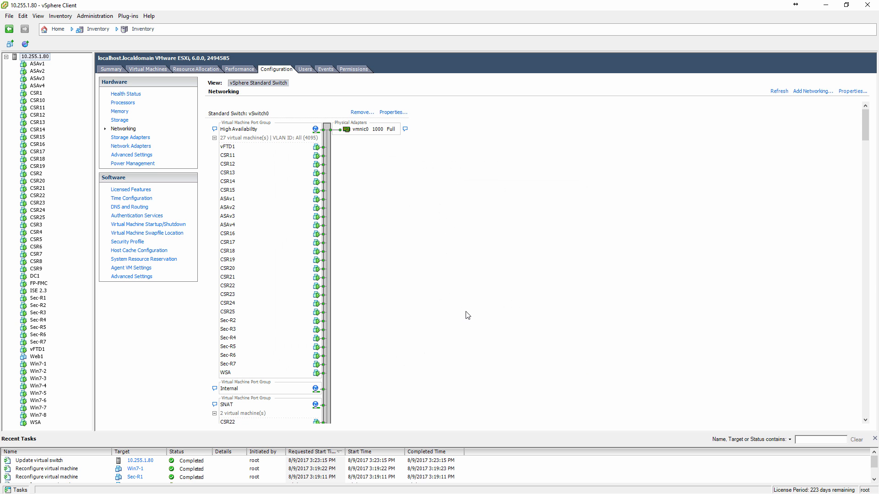
Examine the default security policies of vSwitch26, which holds the Sec_PC1 port group, and close its properties.
scroll(464, 316, down, 10)
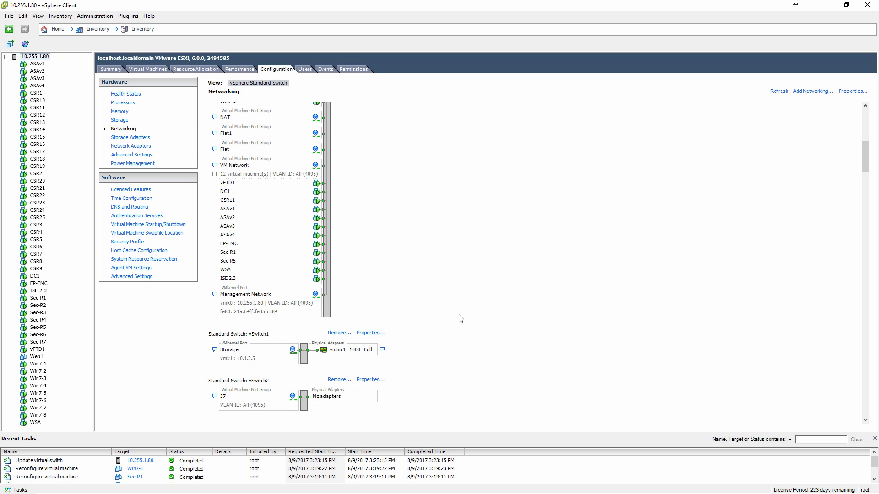
scroll(461, 318, down, 20)
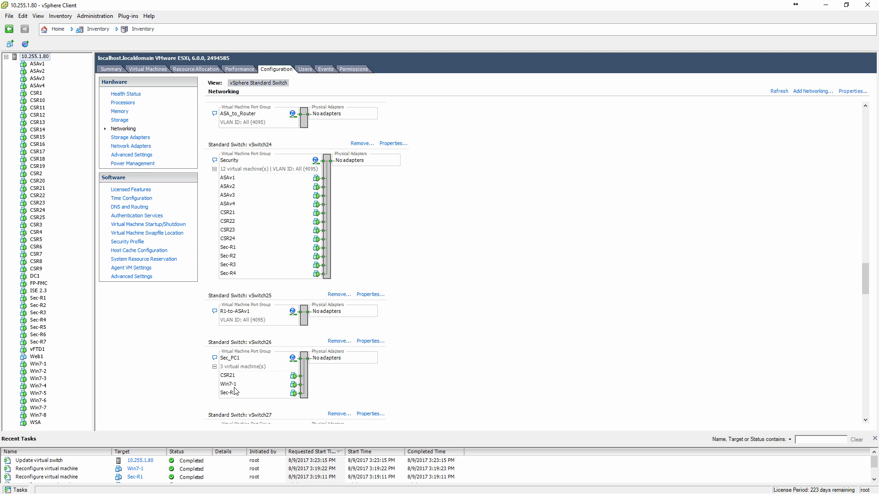
click(359, 342)
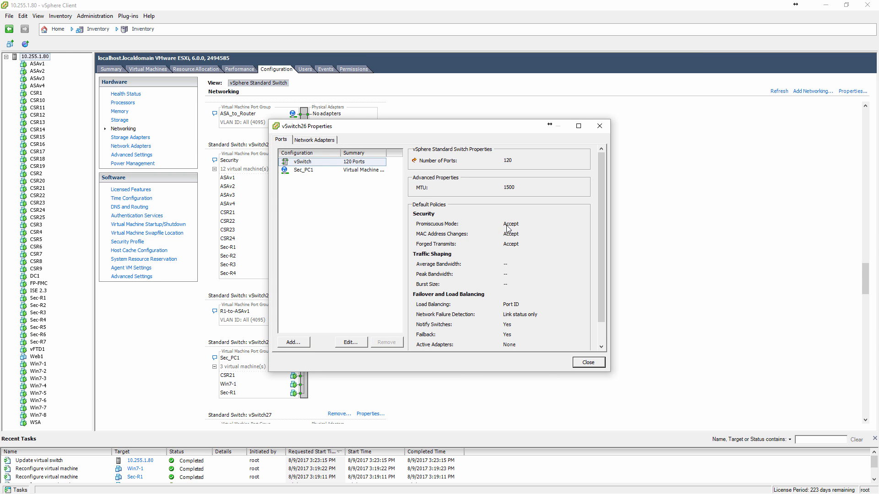
click(601, 128)
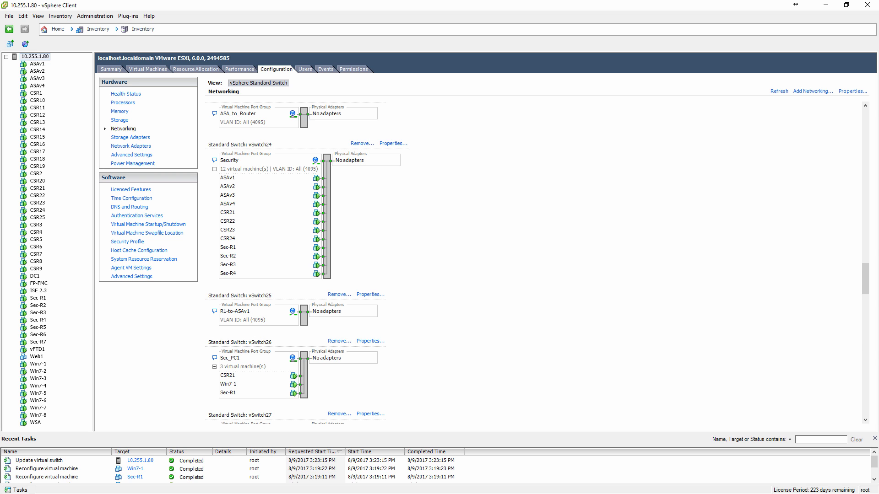
Consult the Security.png topology diagram in Paint, and review the host's standard switches and their port groups in the vSphere Client.
key(alt+Tab)
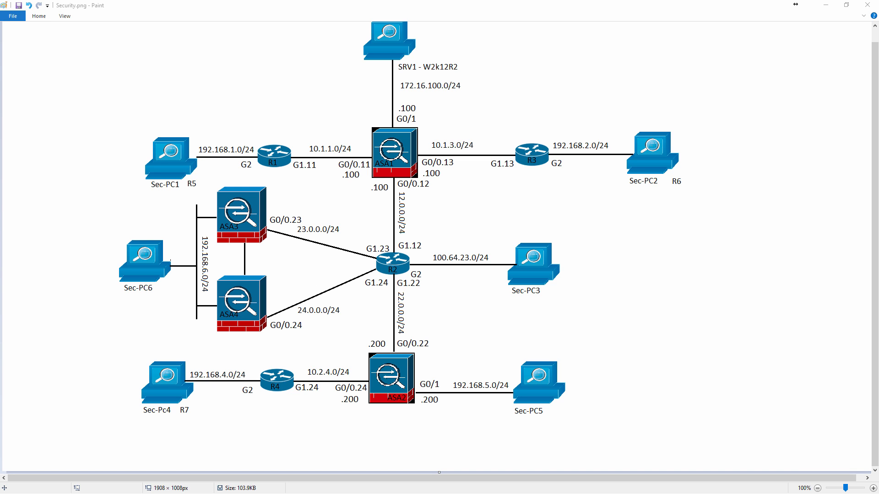
key(alt+Tab)
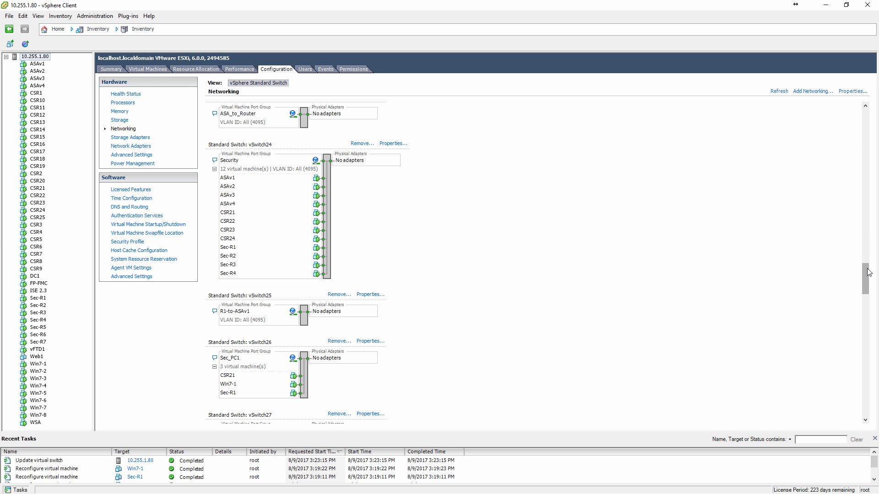
drag(865, 276, 868, 296)
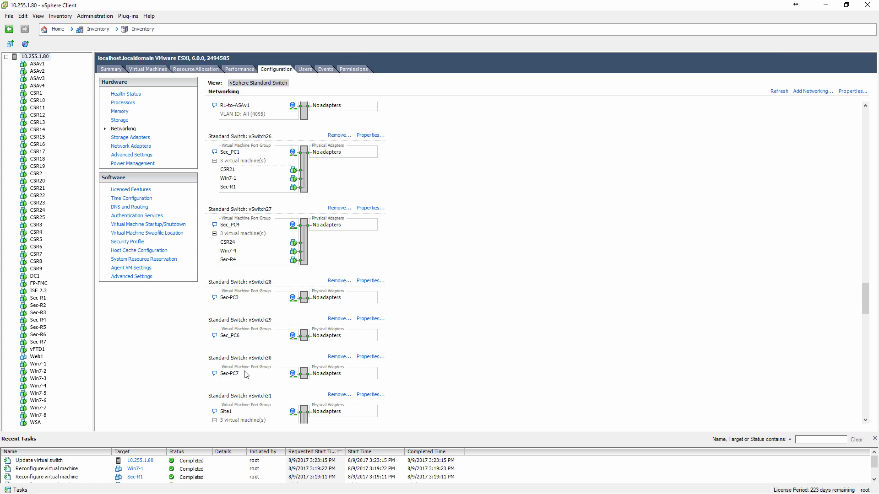
mouse_move(342, 3)
mouse_down()
mouse_move(325, 168)
mouse_move(134, 267)
mouse_move(453, 270)
mouse_move(426, 376)
mouse_move(424, 436)
mouse_move(505, 188)
mouse_move(434, 1)
mouse_up()
scroll(521, 296, up, 10)
scroll(522, 296, up, 7)
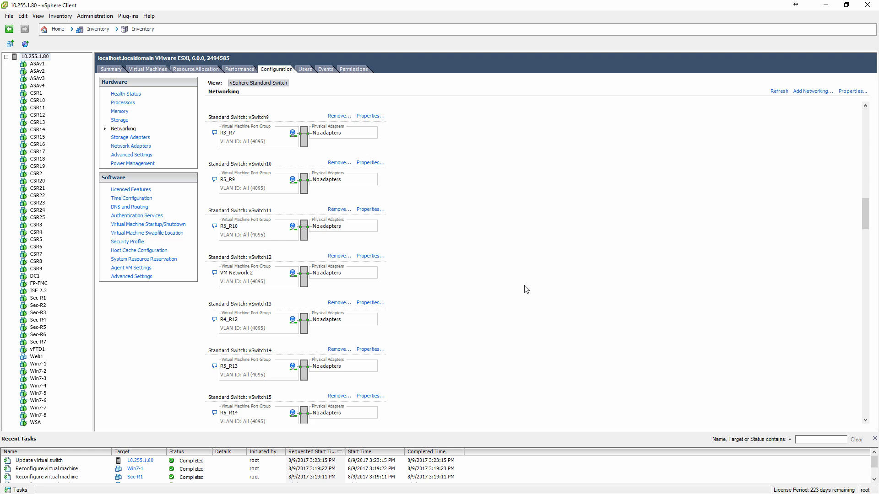
scroll(526, 289, up, 10)
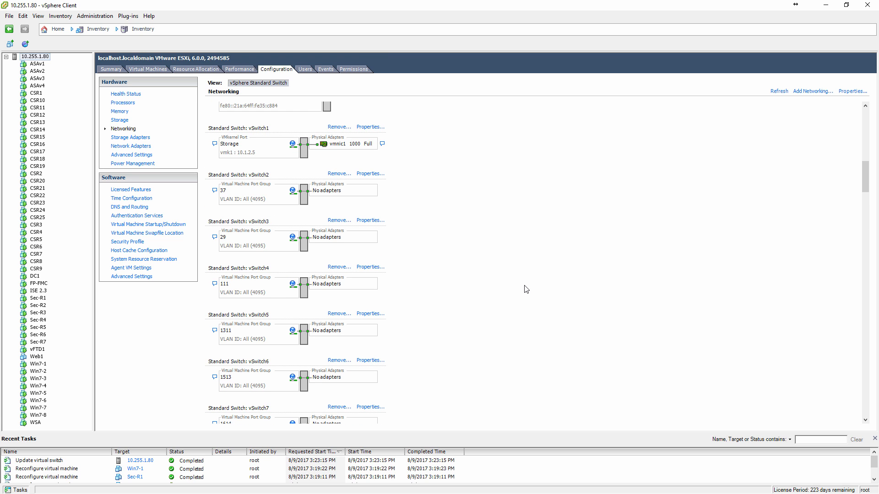
scroll(526, 289, down, 5)
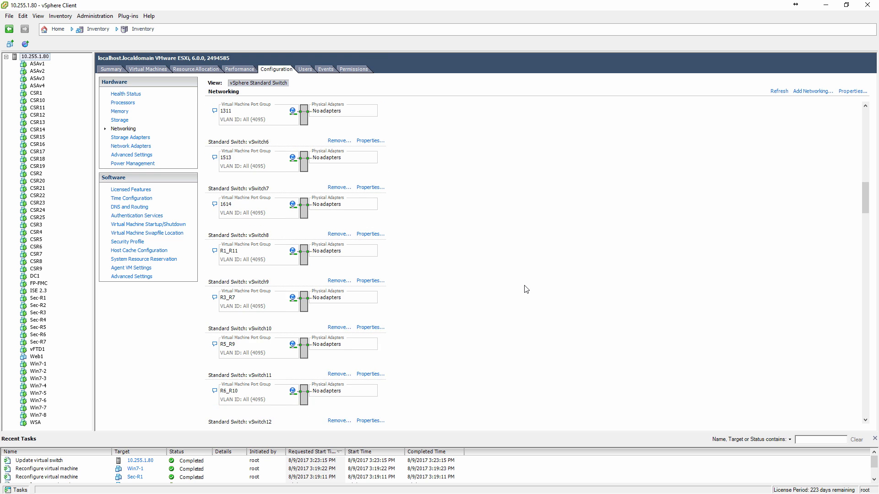
scroll(526, 290, down, 15)
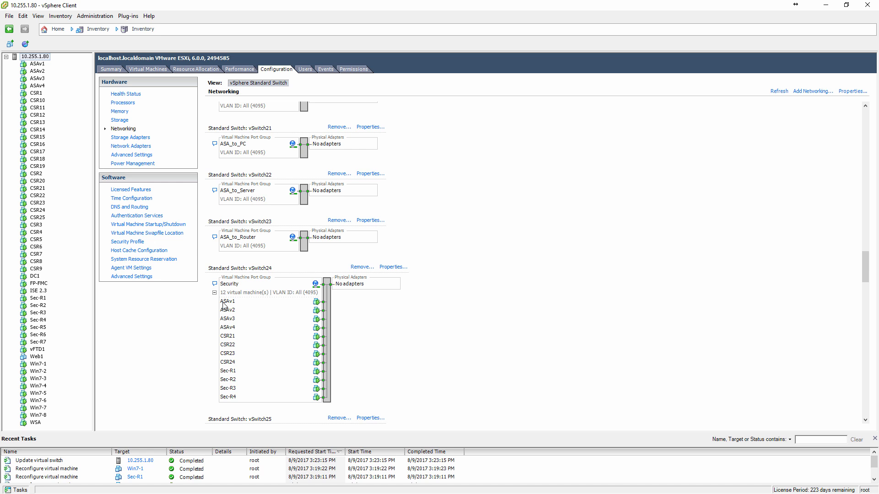
Remove the standard switch vSwitch2, which holds port group 37, and confirm its removal.
scroll(304, 242, up, 5)
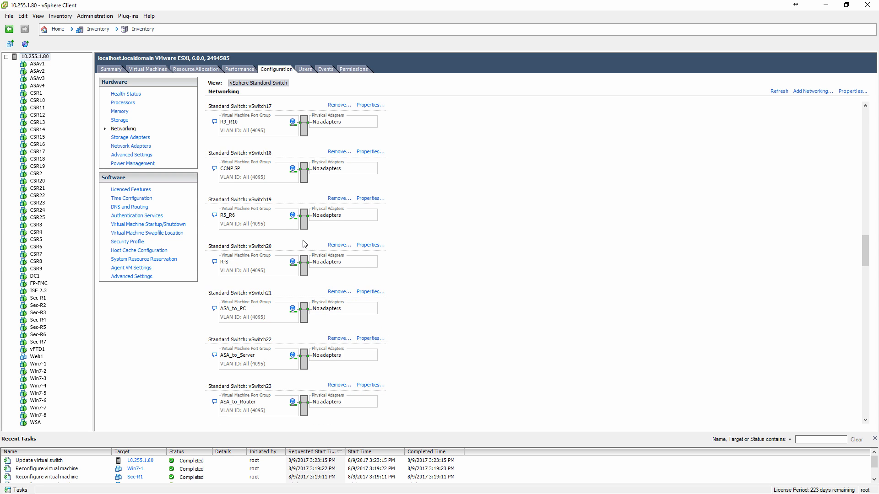
scroll(304, 242, up, 12)
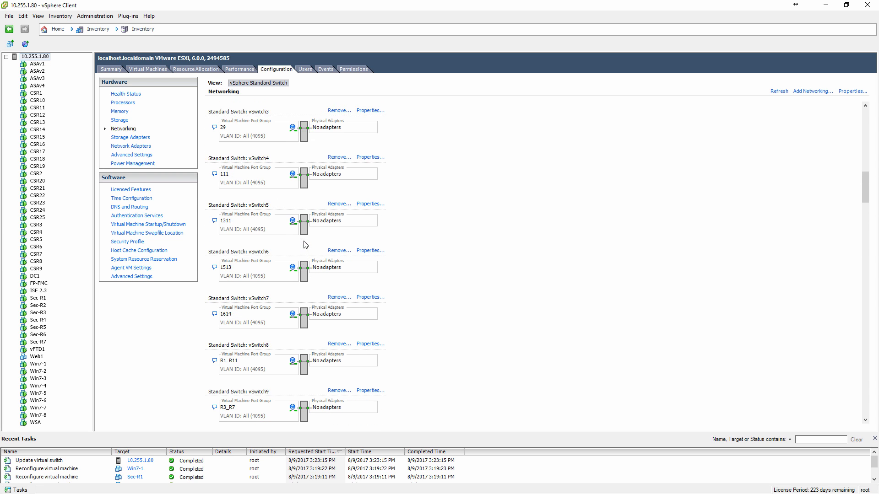
scroll(305, 246, up, 6)
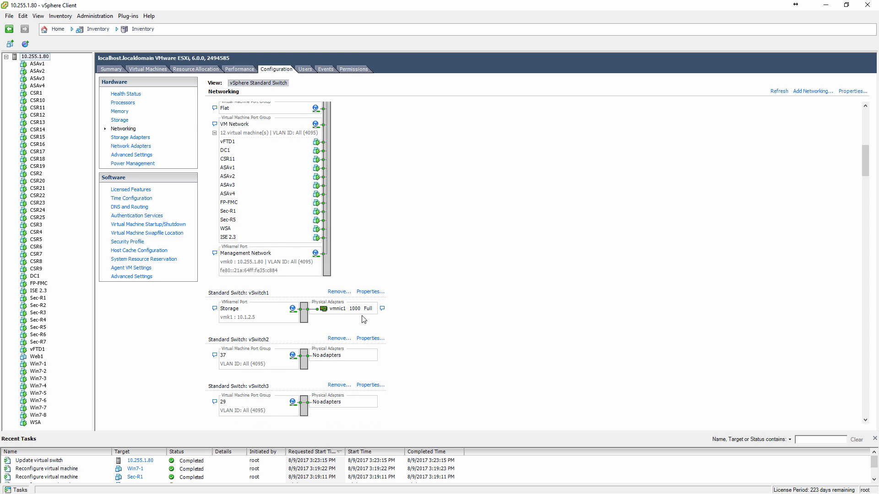
scroll(361, 323, down, 2)
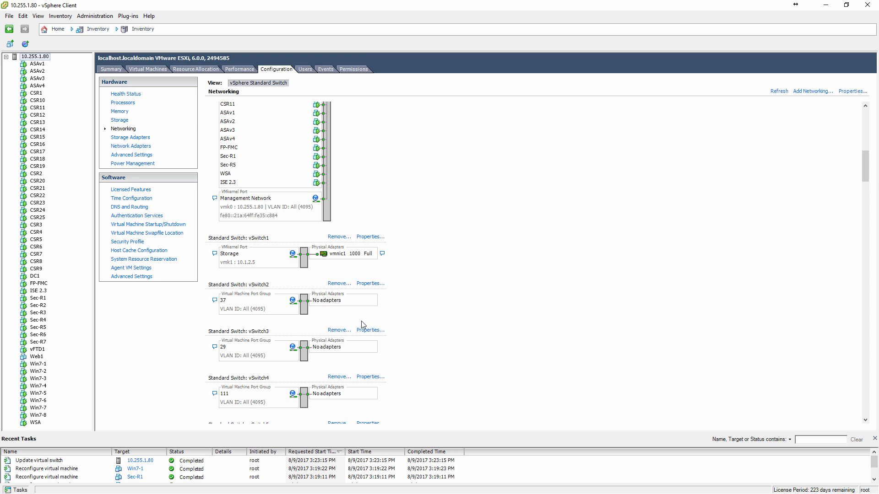
click(338, 284)
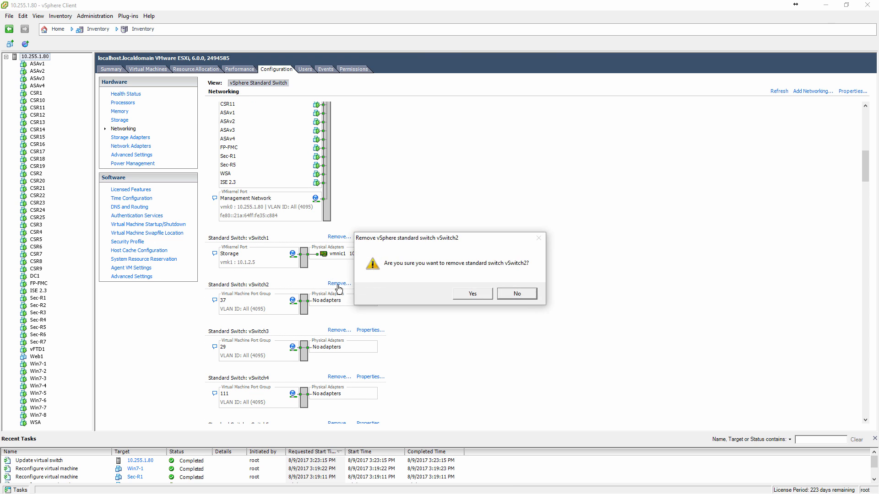
key(y)
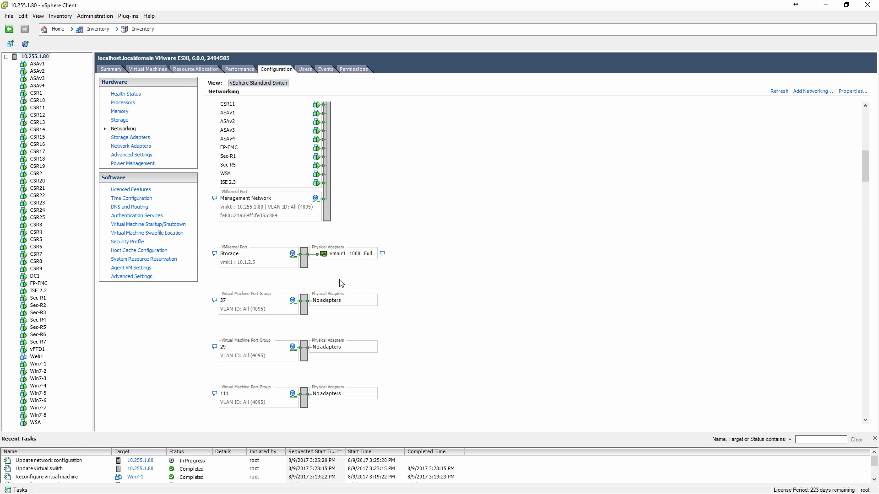
Remove the standard switch vSwitch3, which holds port group 29, and confirm its removal.
scroll(342, 284, down, 2)
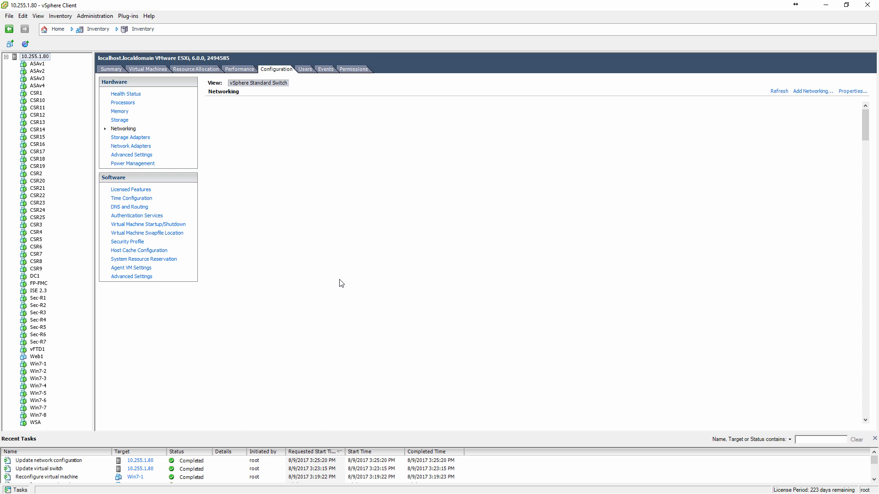
scroll(352, 282, down, 8)
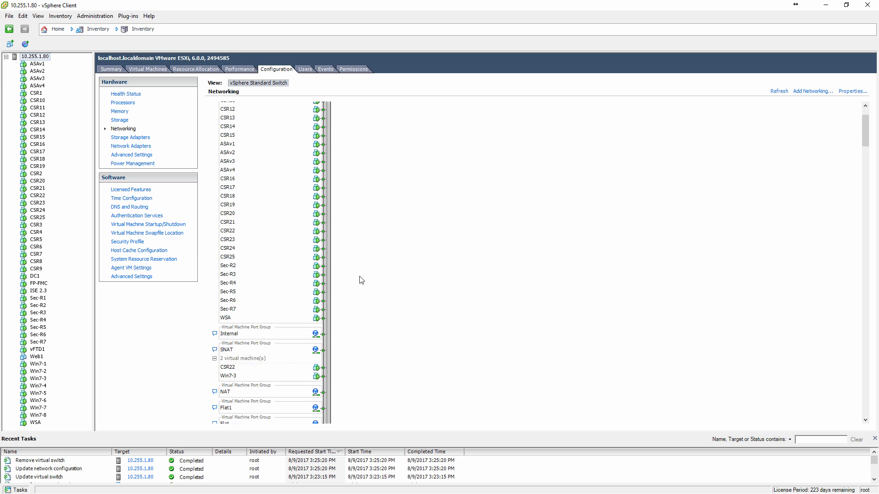
scroll(361, 280, up, 4)
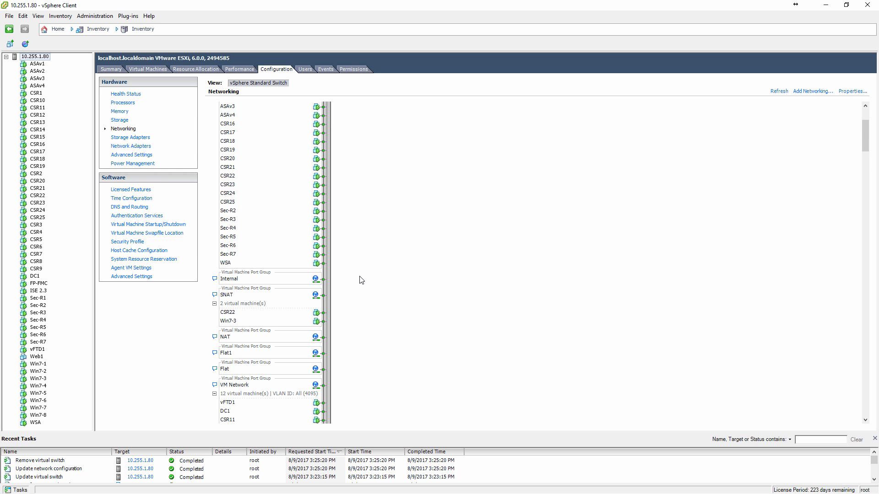
scroll(361, 280, down, 7)
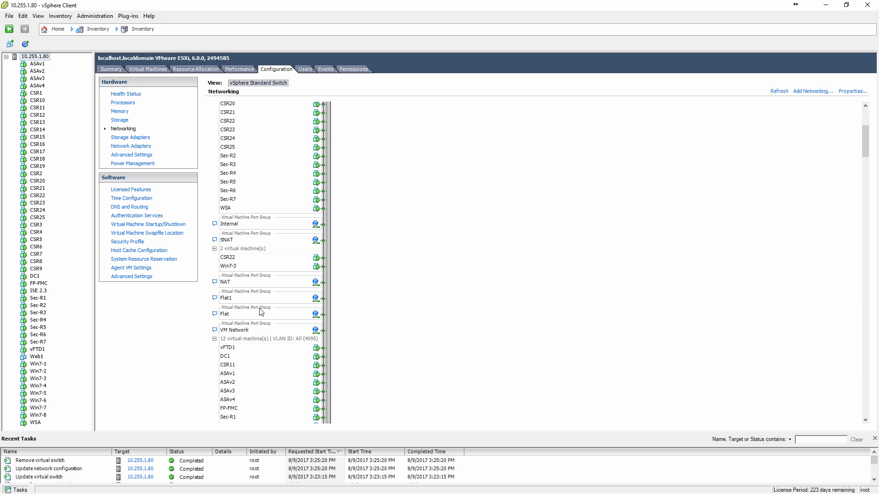
scroll(261, 311, down, 8)
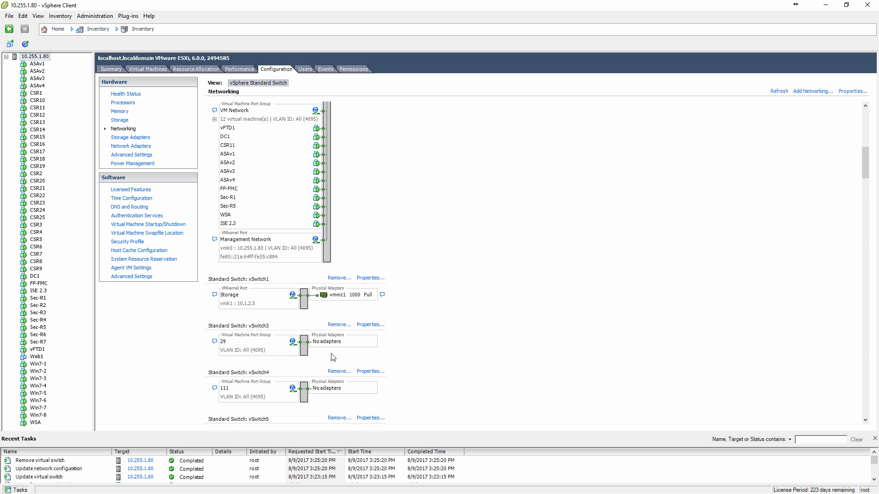
click(337, 324)
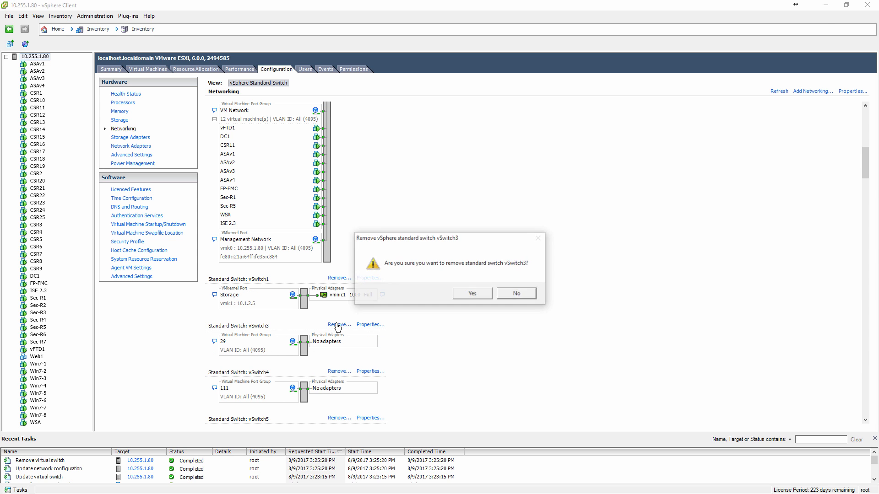
key(Tab)
key(Return)
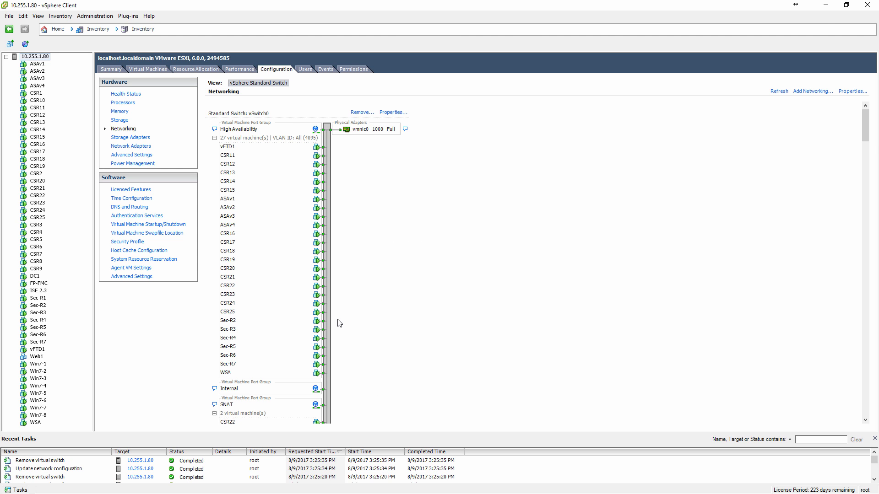
Remove the standard switches vSwitch4 and vSwitch5, which hold port groups 111 and 1311, confirming each removal.
scroll(339, 324, down, 15)
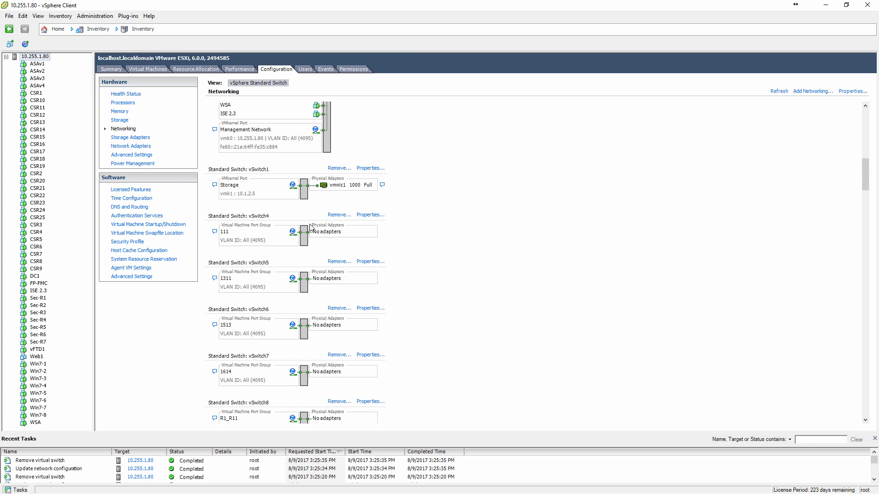
click(343, 216)
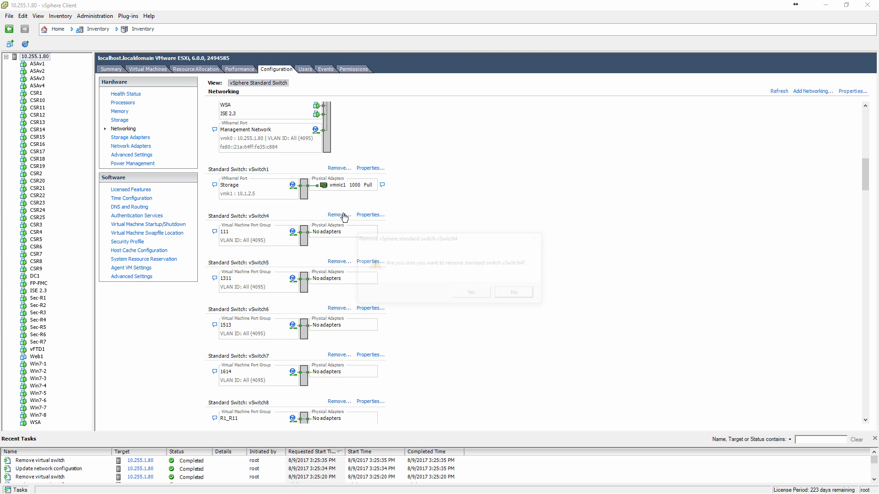
key(Return)
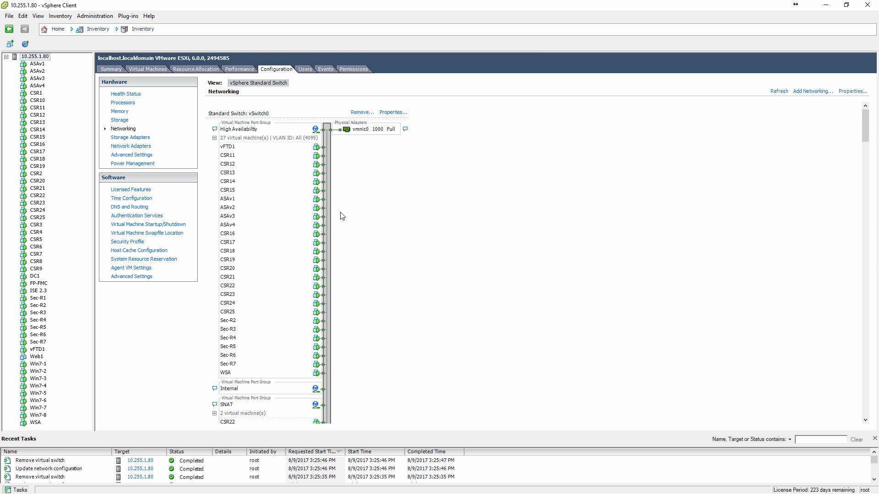
scroll(342, 216, down, 10)
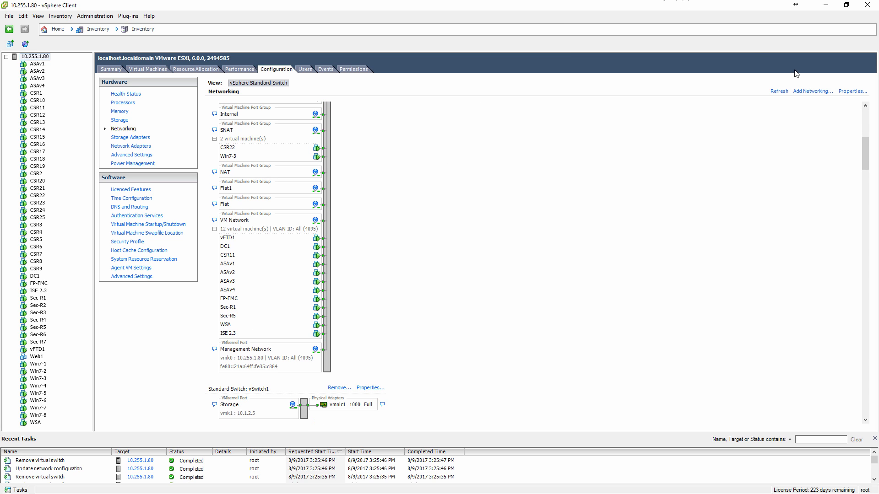
scroll(435, 291, down, 6)
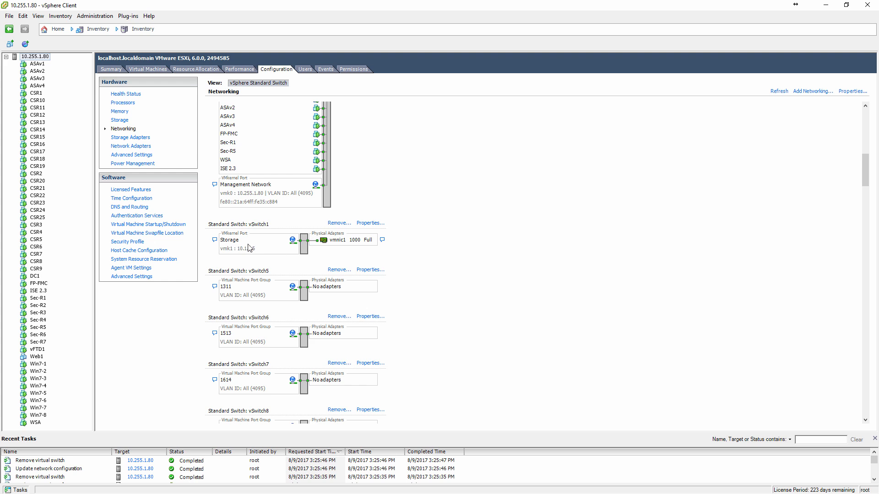
click(340, 270)
key(Return)
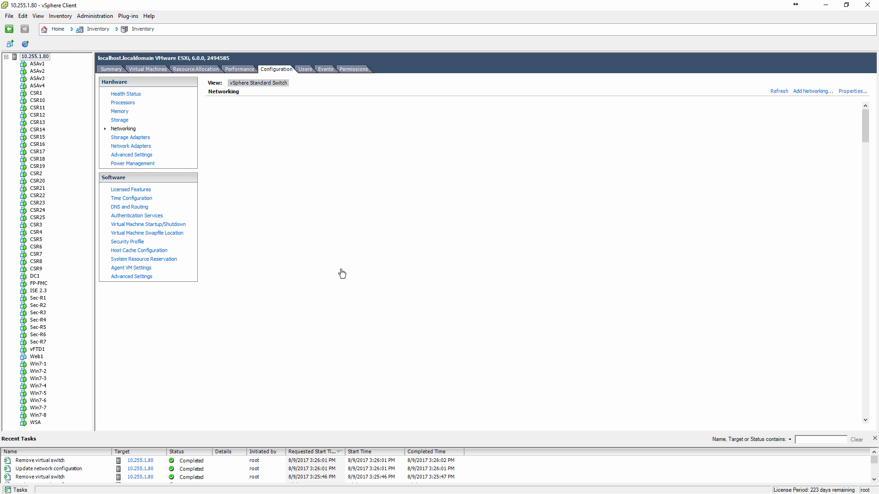
Remove the standard switches vSwitch6 and vSwitch7, which hold port groups 1513 and 1614, confirming each removal.
scroll(341, 273, down, 3)
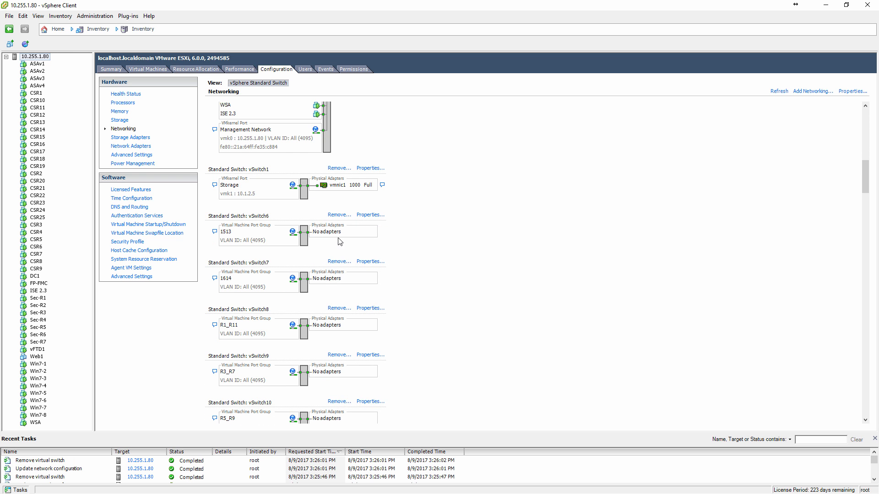
click(333, 215)
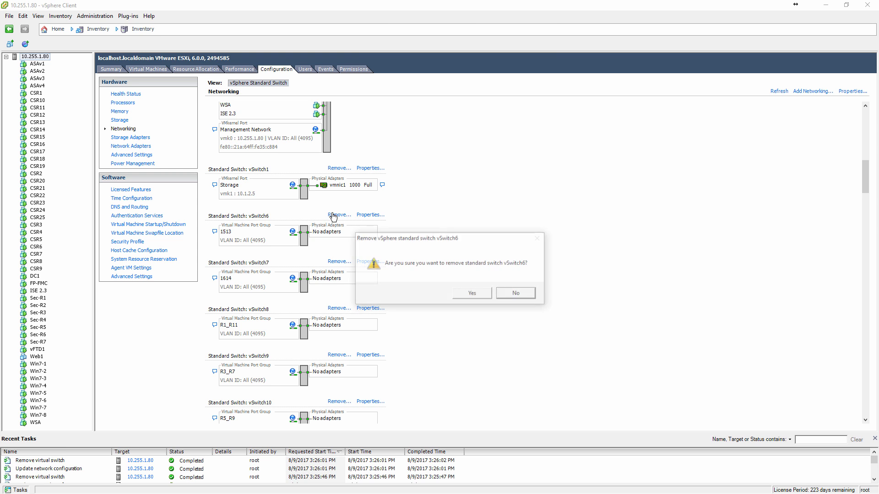
key(Return)
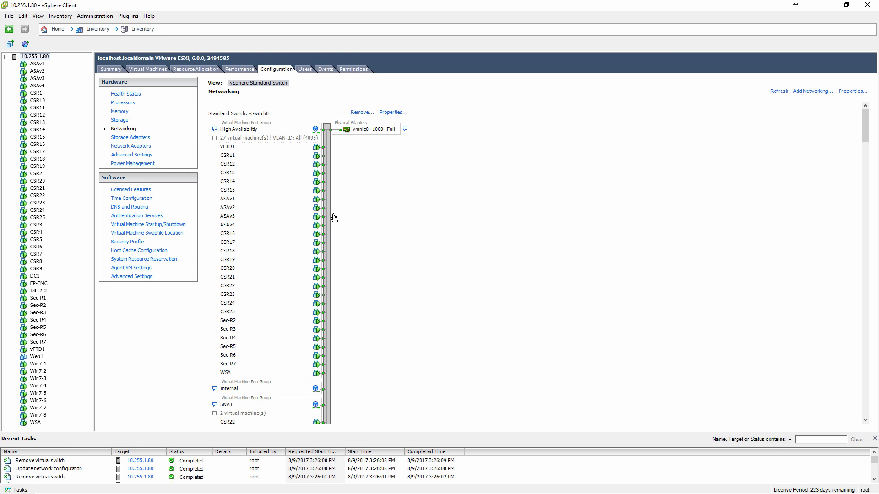
scroll(334, 218, down, 10)
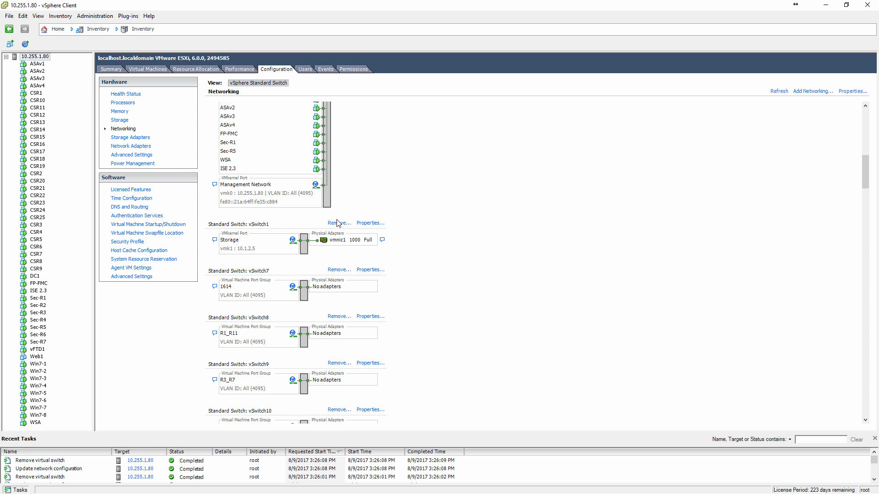
click(340, 274)
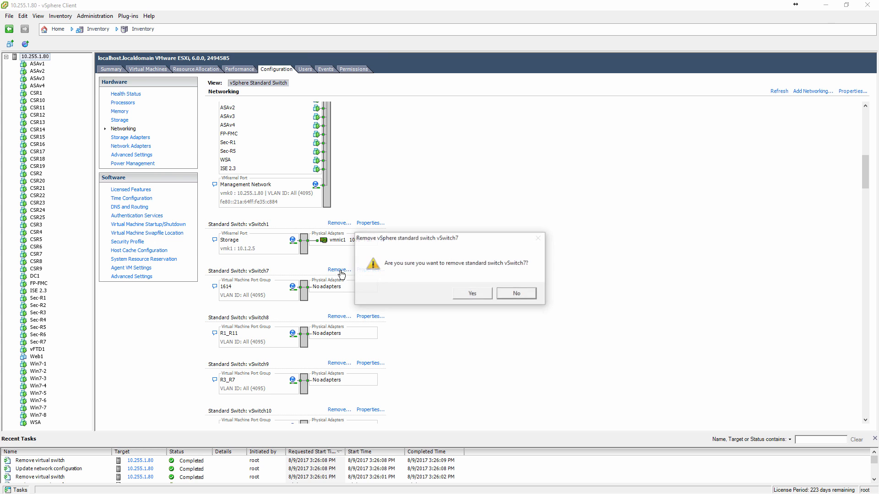
key(Return)
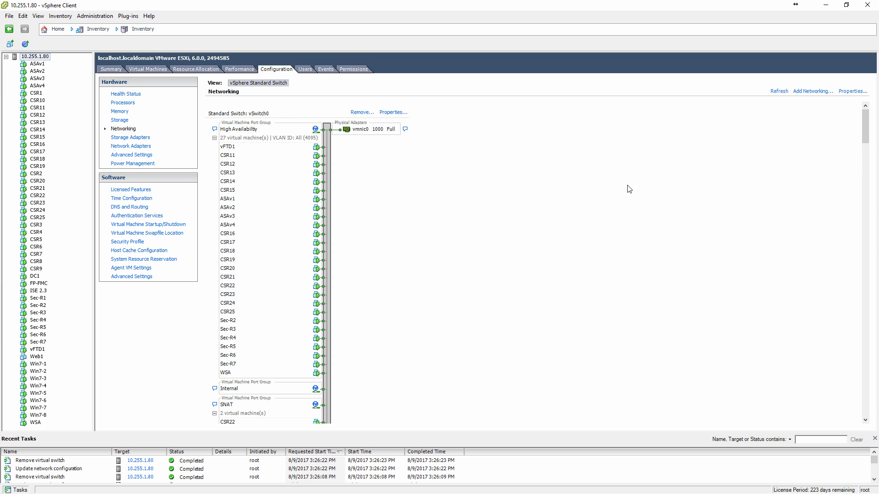
Add a new vSphere standard switch without physical adapters for a virtual machine network labelled Sec-PC2, consulting the topology diagram for the name.
scroll(536, 286, down, 10)
scroll(538, 282, down, 10)
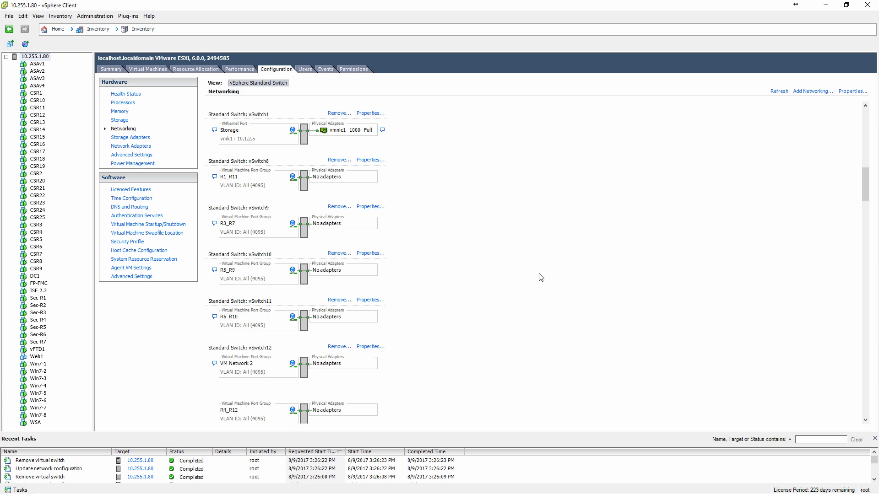
scroll(540, 277, up, 10)
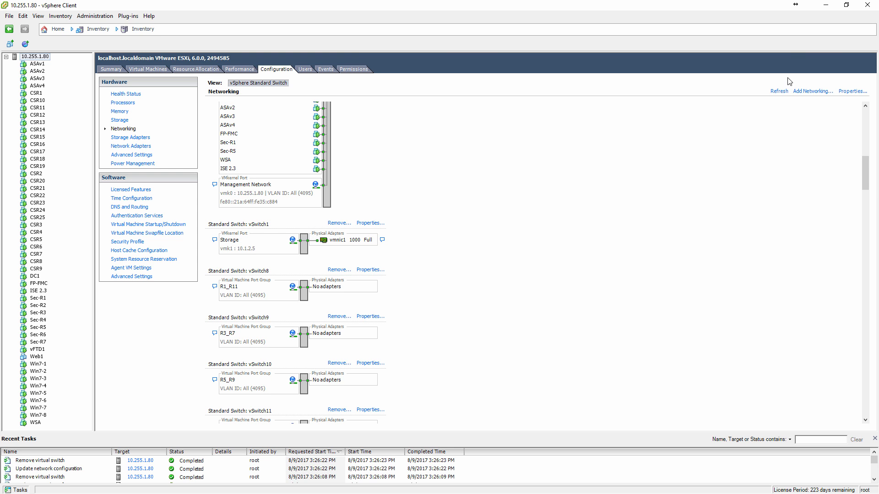
click(803, 92)
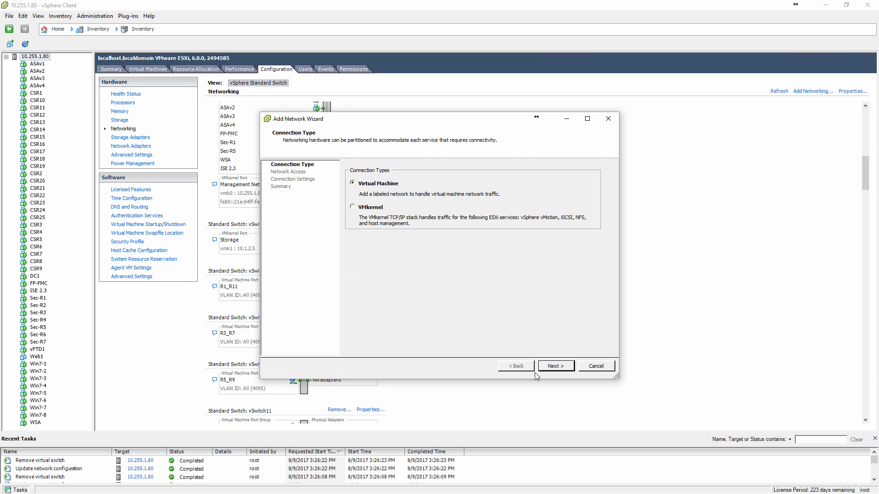
click(555, 366)
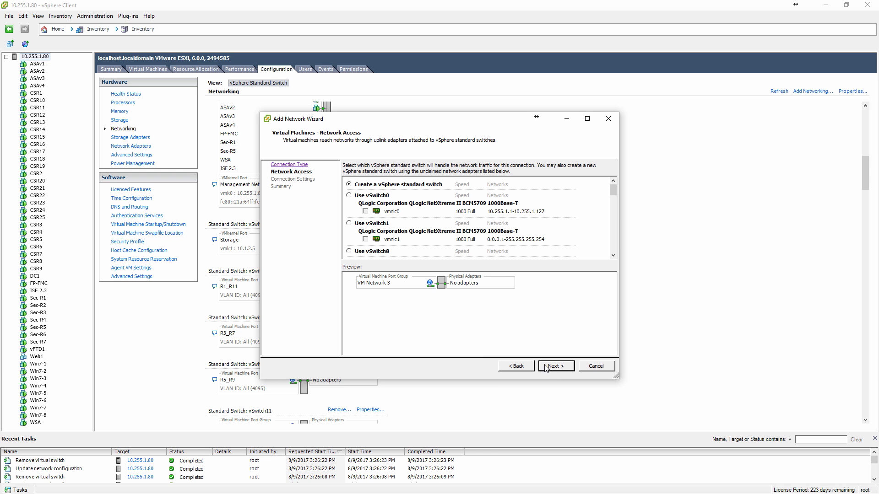
click(552, 369)
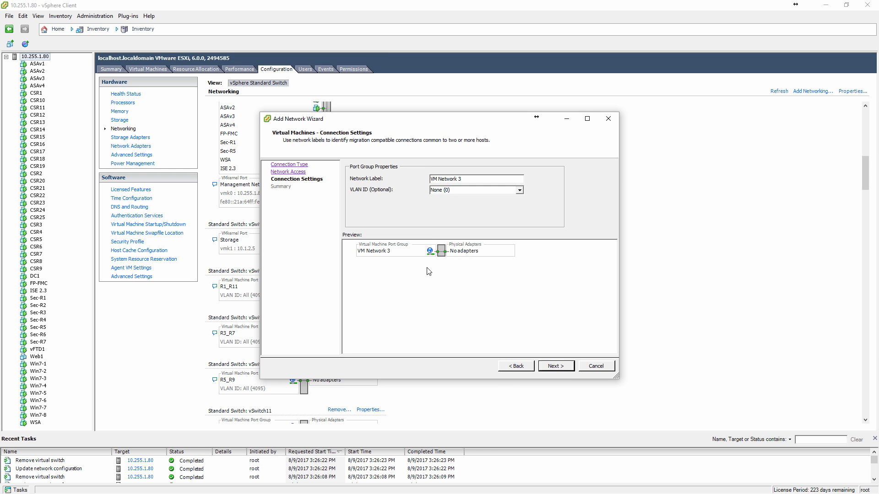
drag(476, 181, 389, 181)
text(Sec-PC2)
key(alt+Tab)
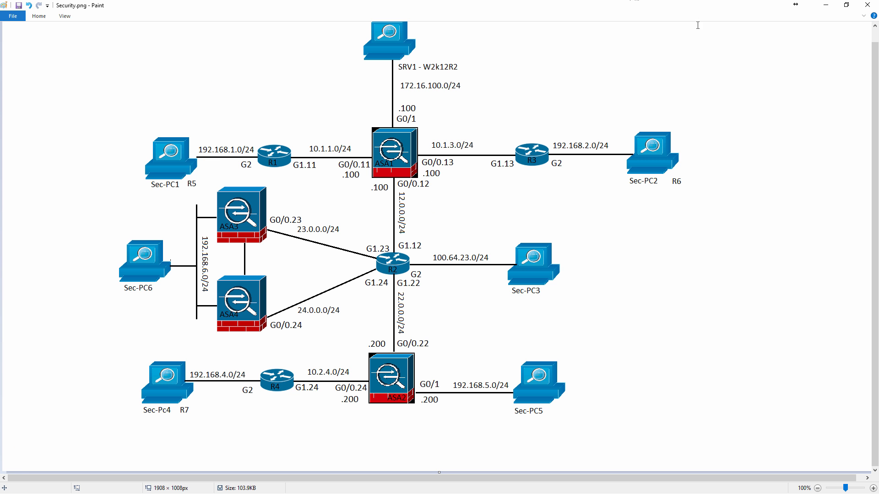
click(826, 5)
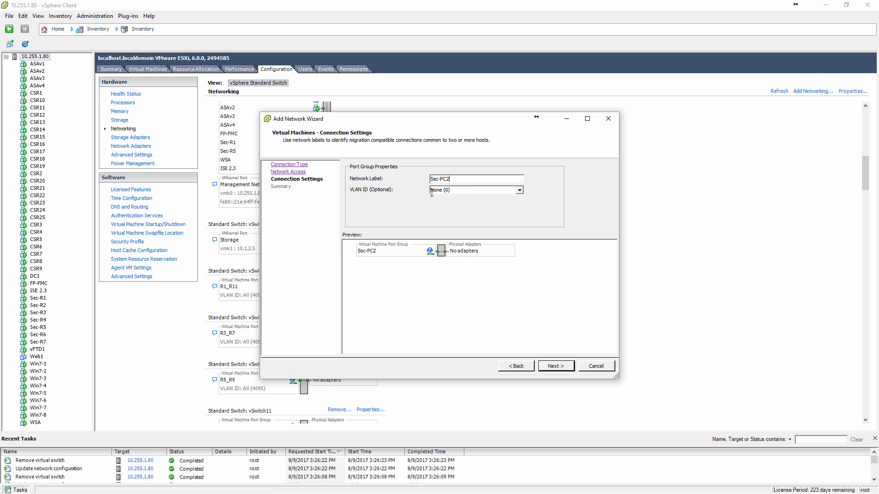
click(548, 364)
click(550, 366)
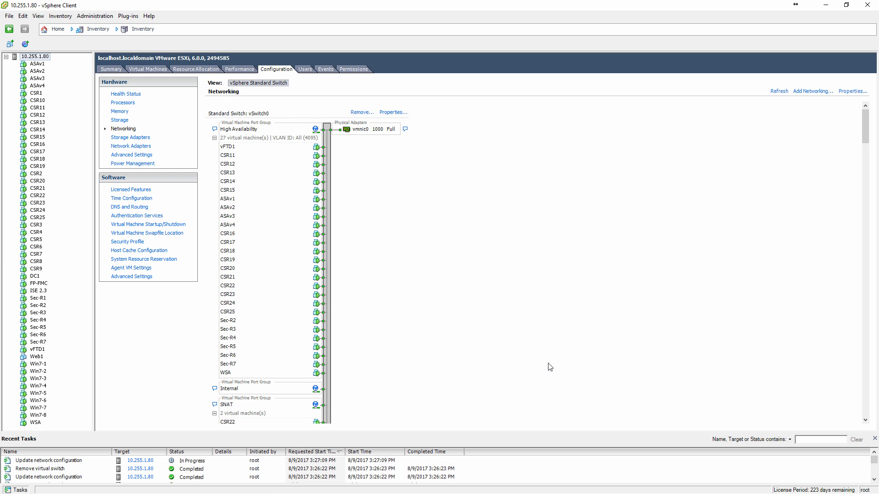
Set Promiscuous Mode to Accept in the security policy of the Sec-PC2 standard switch, continuing without active NICs.
scroll(550, 367, down, 10)
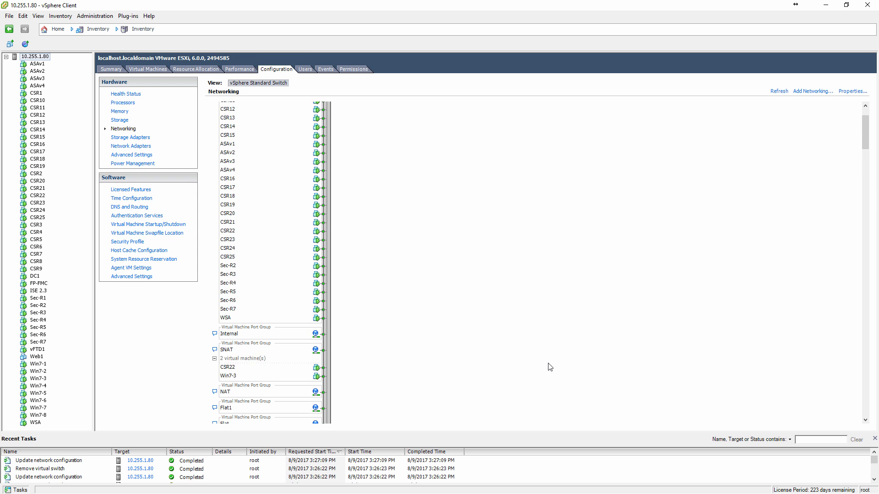
scroll(549, 367, down, 6)
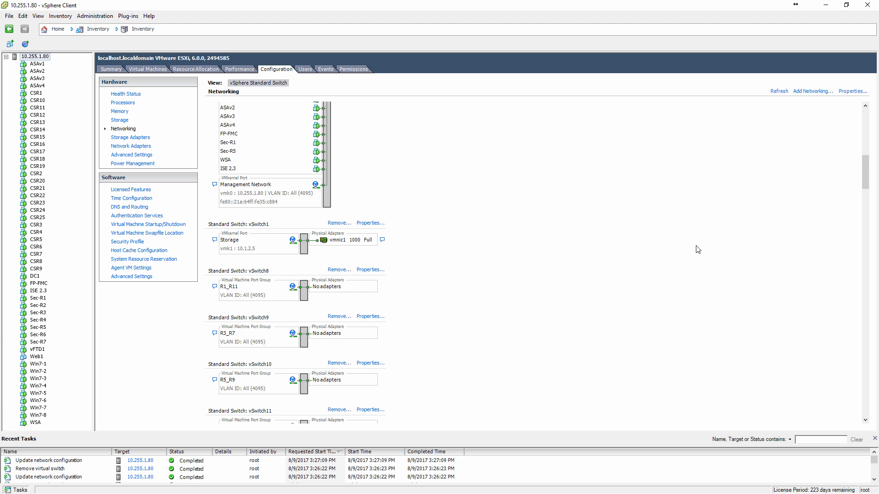
drag(869, 166, 869, 393)
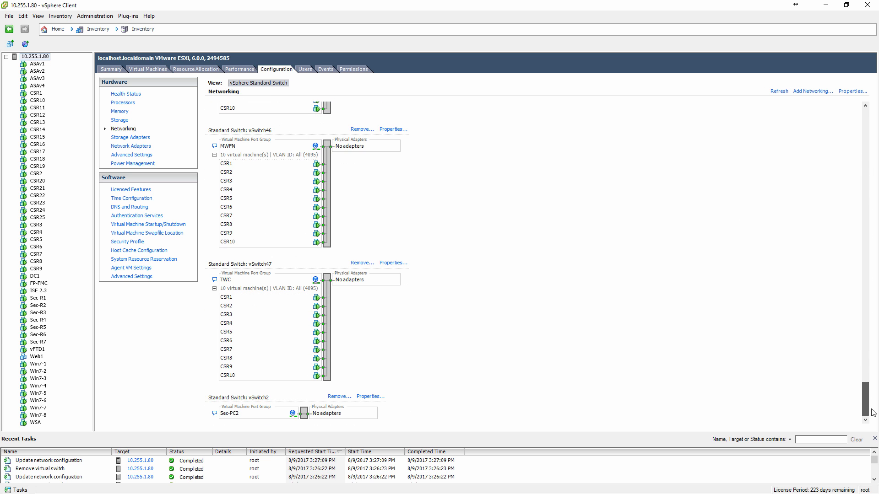
click(369, 397)
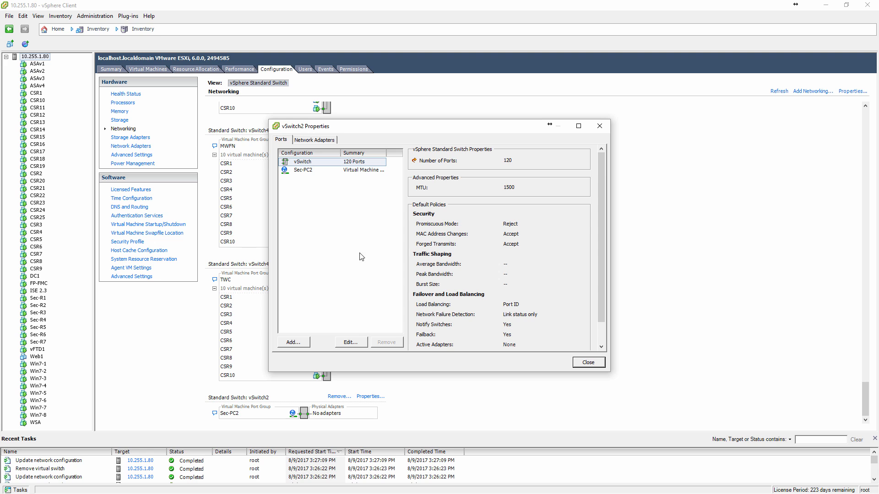
click(350, 342)
click(367, 122)
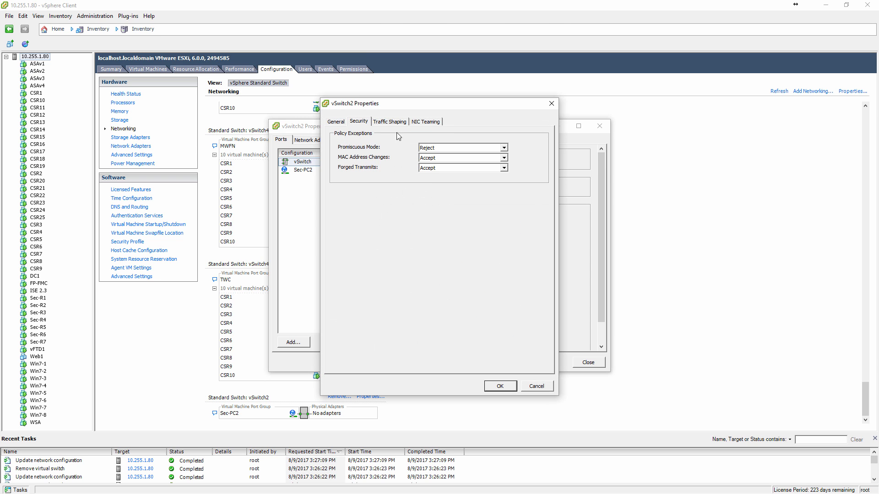
click(422, 148)
click(430, 158)
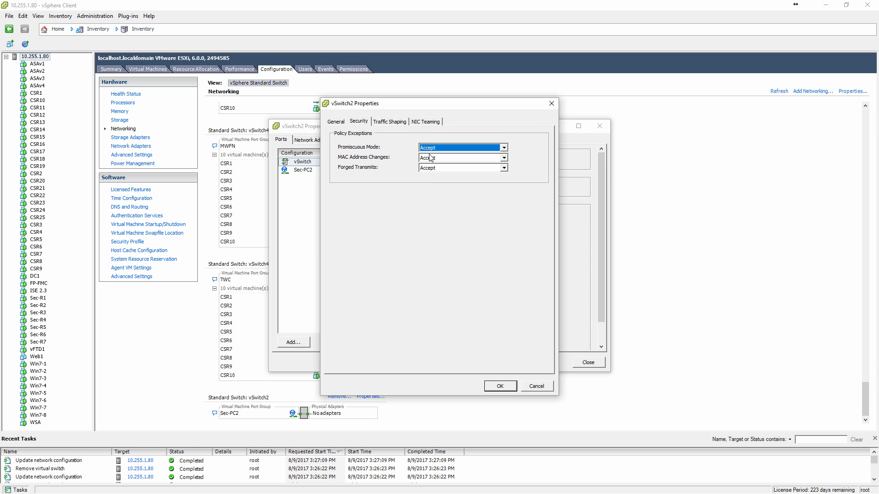
click(500, 387)
click(452, 299)
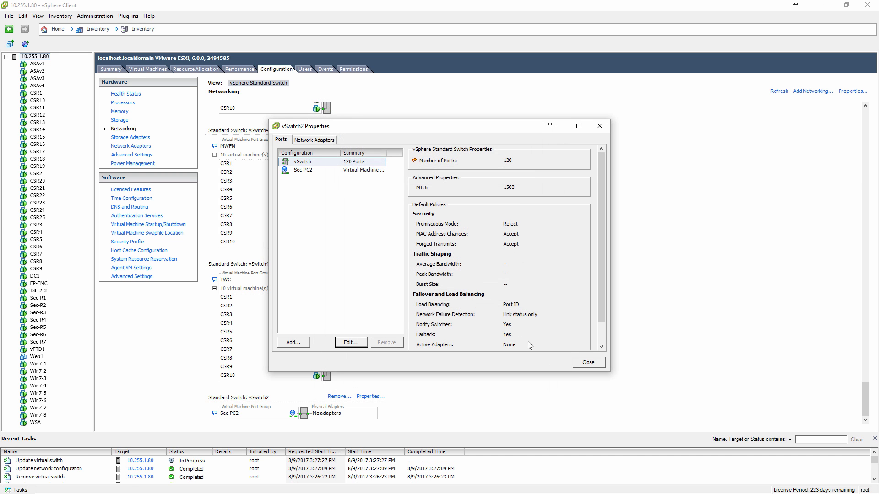
click(588, 362)
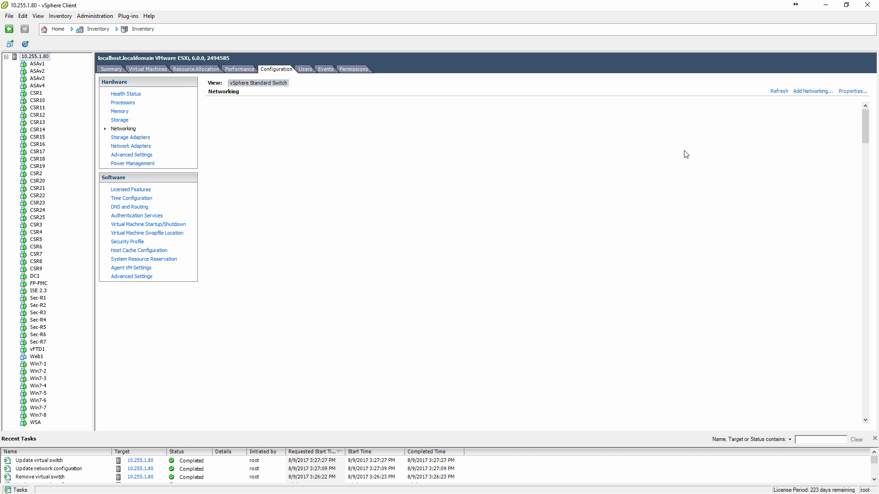
Add another new vSphere standard switch without physical adapters for a virtual machine network labelled Sec-PC5.
click(814, 91)
click(555, 368)
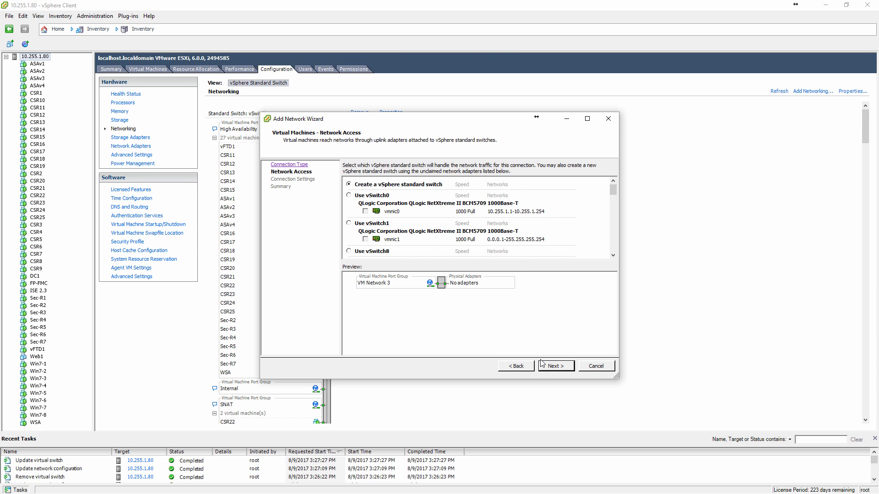
click(541, 366)
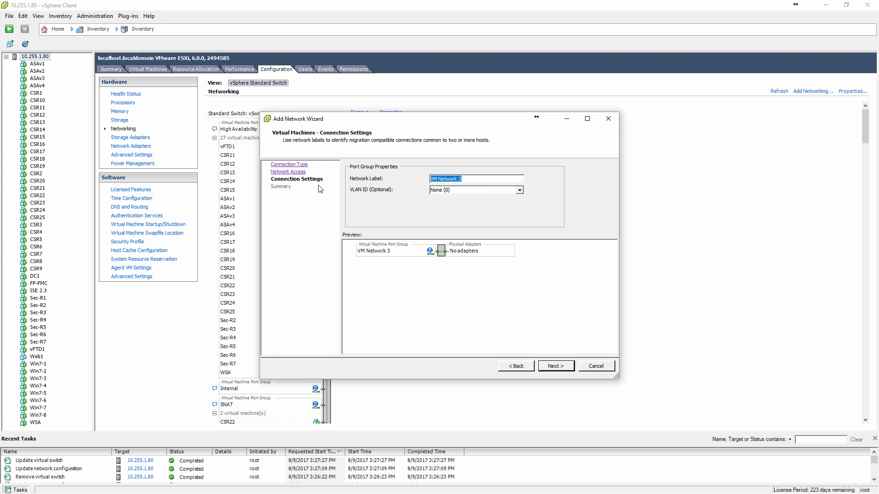
text(Sec-PC5)
click(555, 366)
click(555, 366)
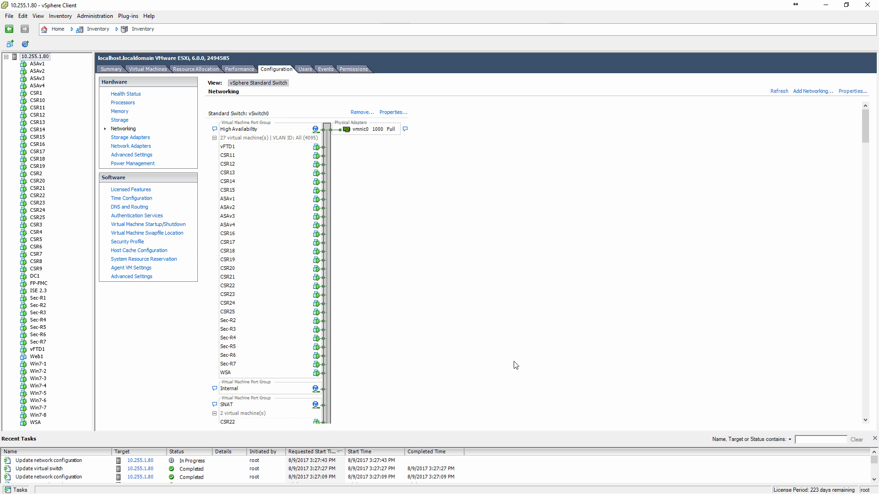
Set Promiscuous Mode to Accept in the security policy of the Sec-PC5 standard switch, continuing without active NICs.
drag(866, 118, 867, 403)
click(370, 396)
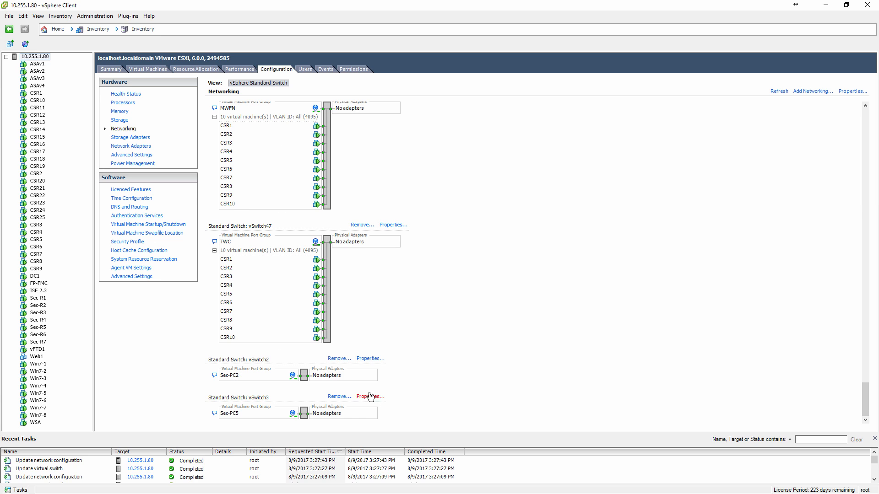
click(350, 342)
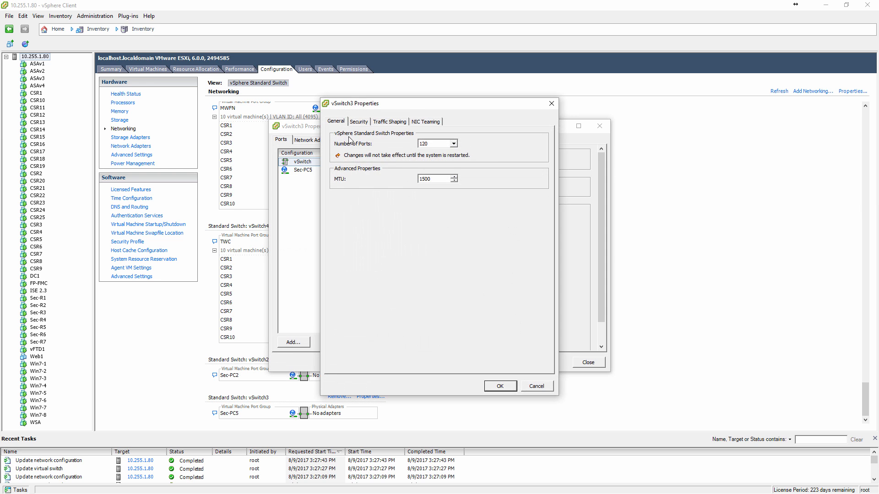
click(358, 120)
click(435, 148)
click(434, 156)
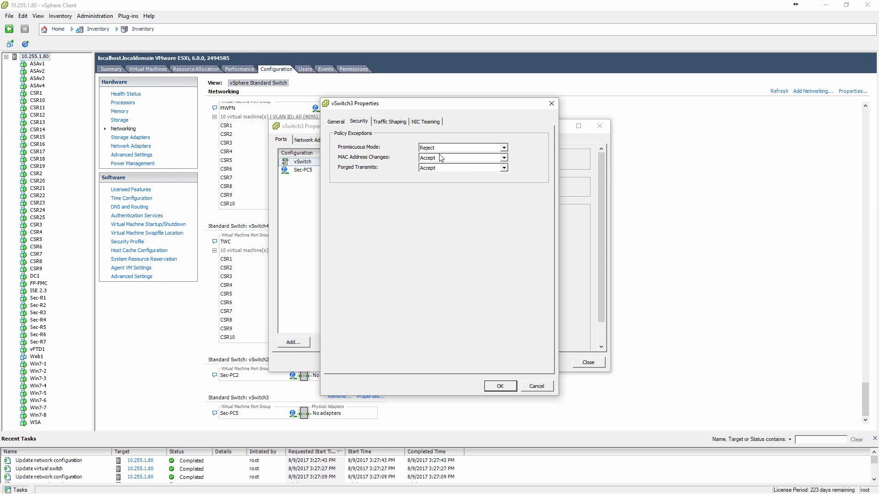
click(500, 386)
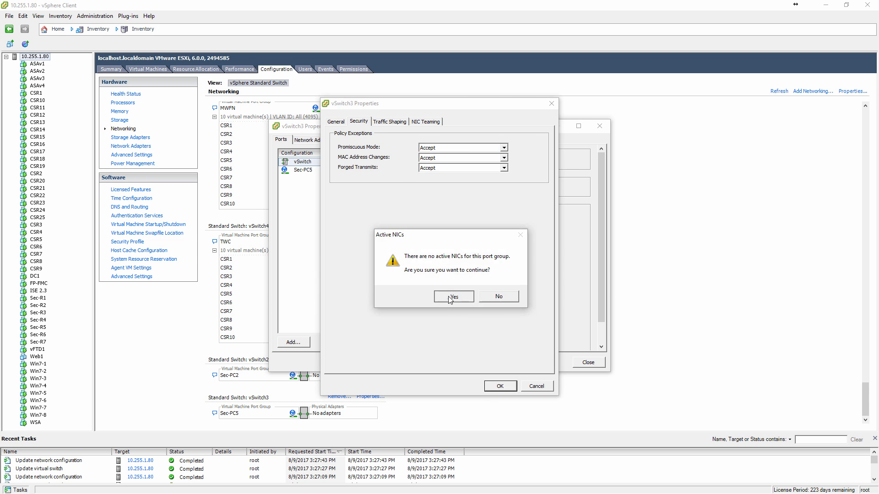
click(453, 296)
click(588, 363)
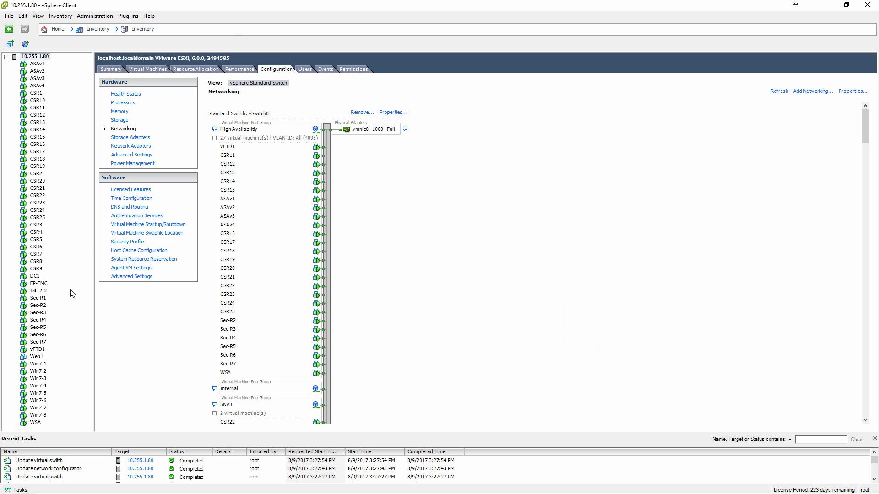
double_click(249, 5)
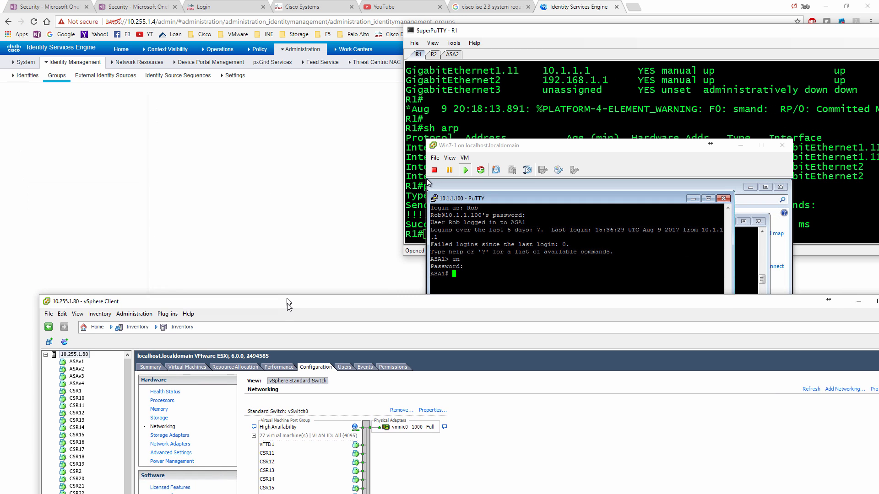
double_click(288, 372)
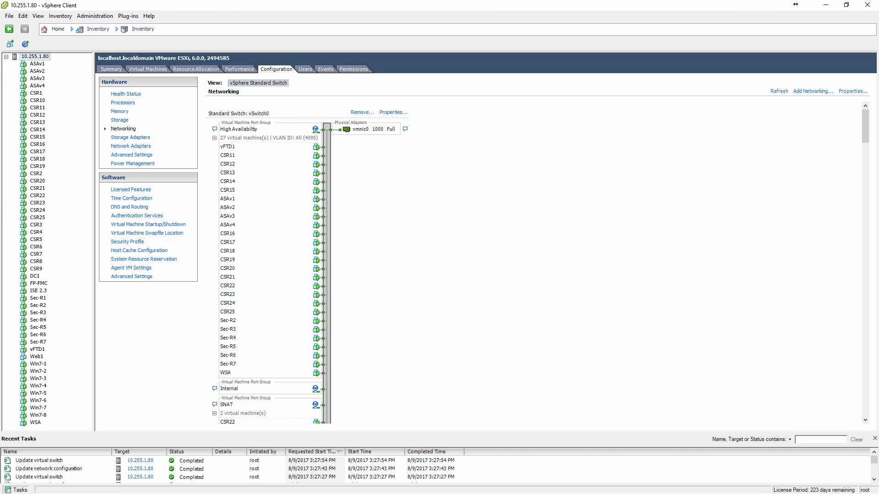
Connect network adapter 2 of the Sec-R3 virtual machine to the Sec-PC2 network, checking its link in the topology diagram.
key(alt+Tab)
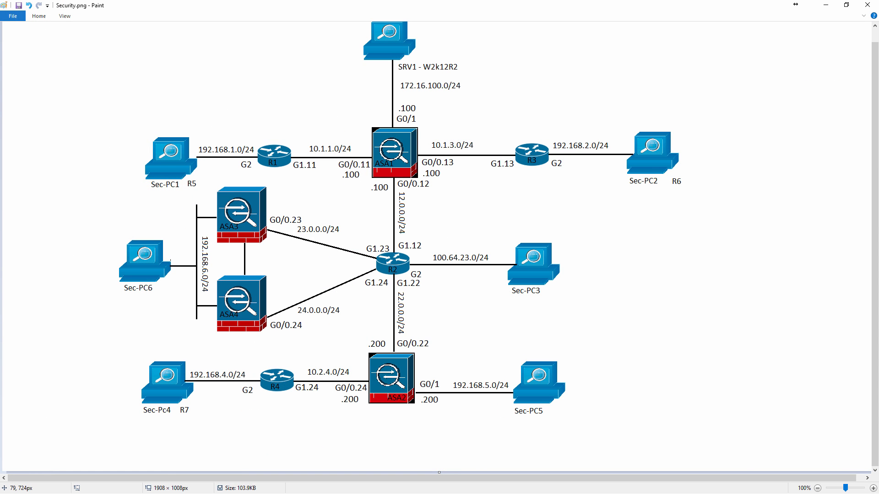
key(alt+Tab)
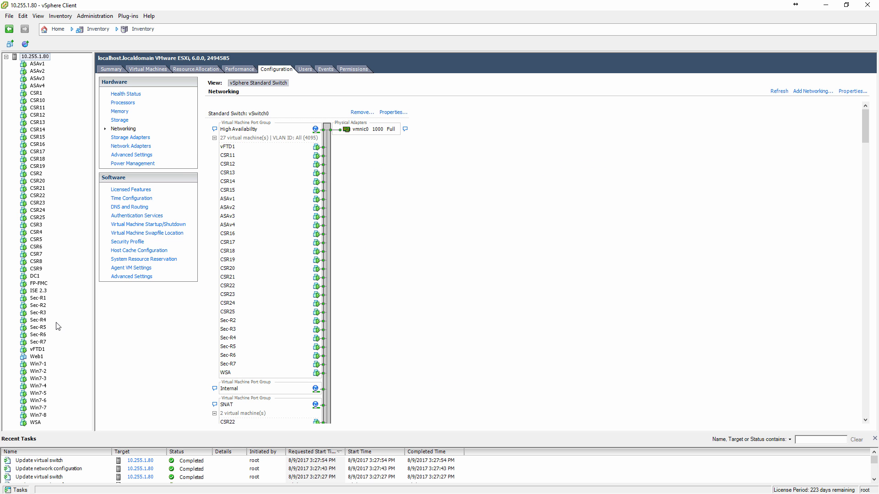
click(44, 313)
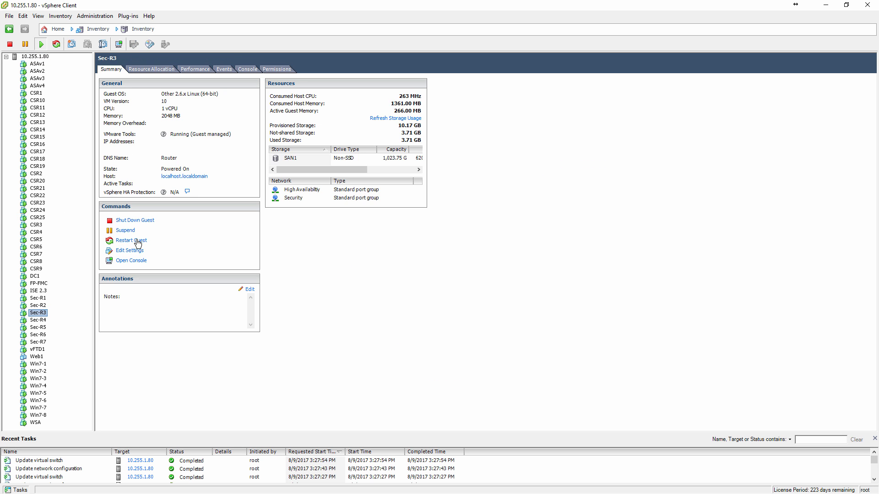
click(133, 250)
click(400, 234)
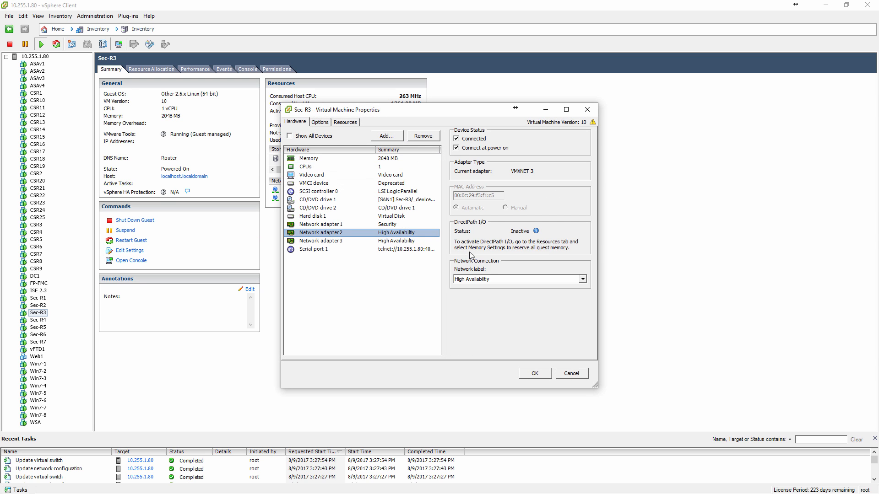
click(483, 281)
scroll(493, 300, down, 5)
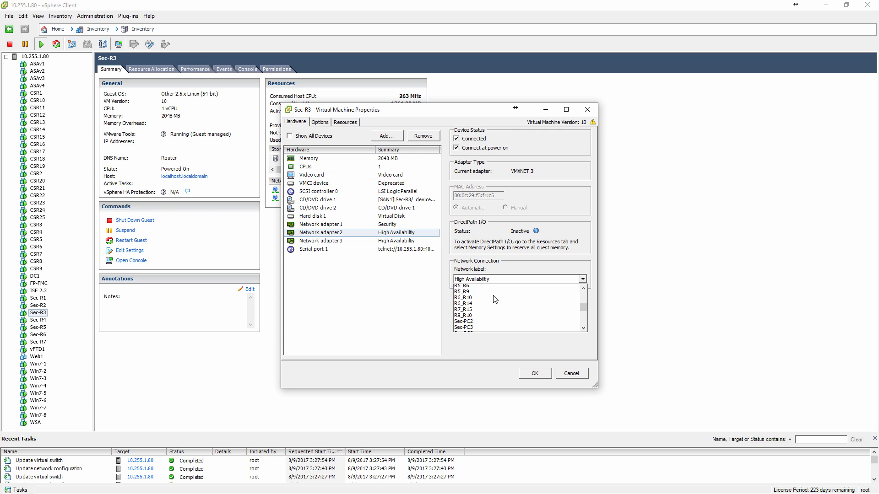
scroll(494, 300, down, 2)
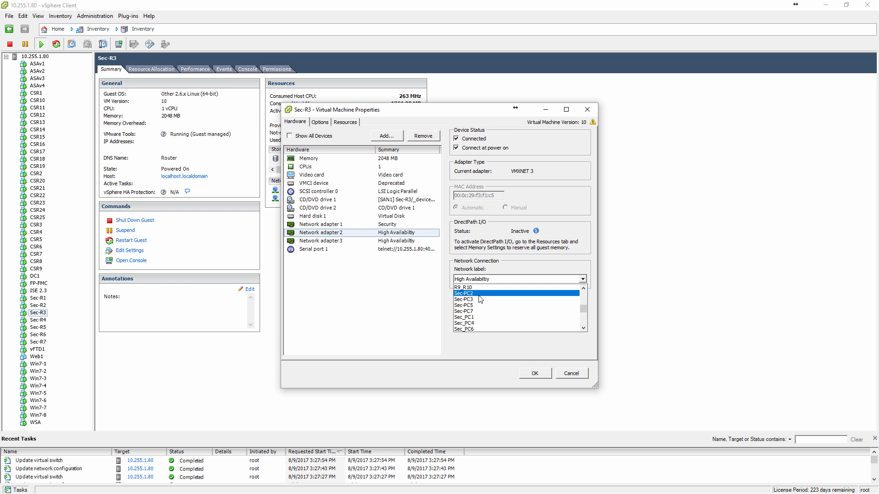
click(464, 293)
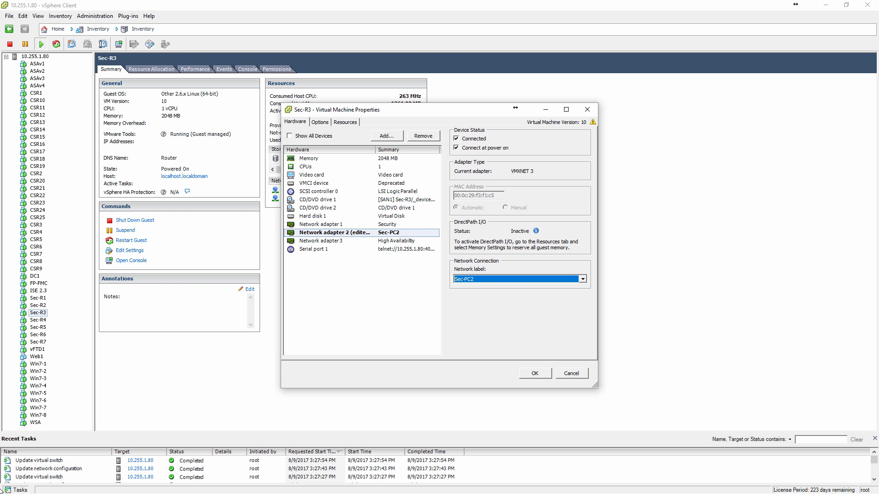
key(alt+Tab)
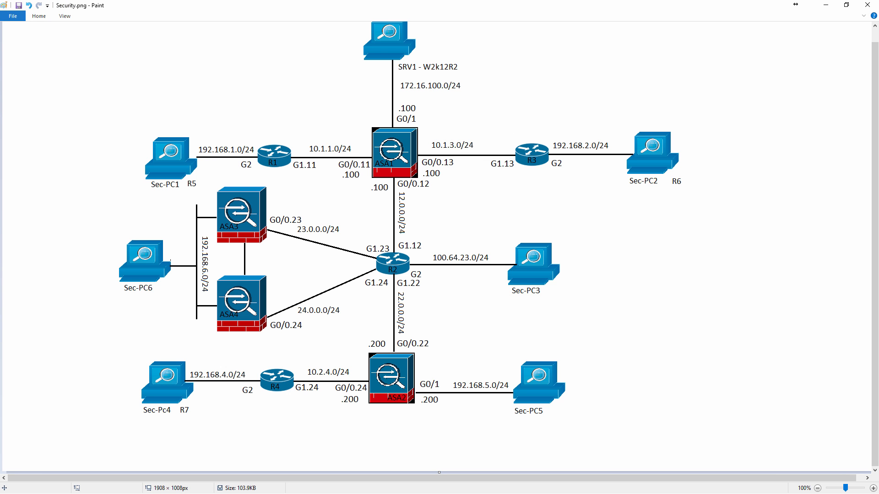
click(825, 5)
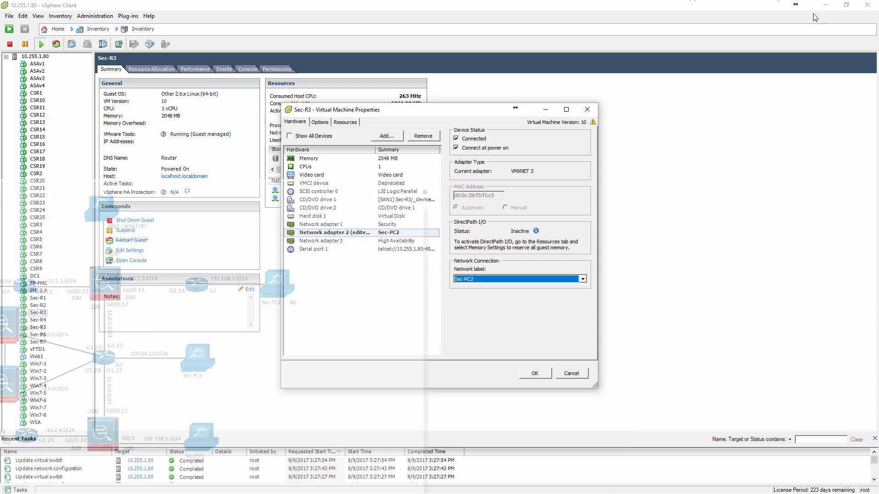
click(535, 373)
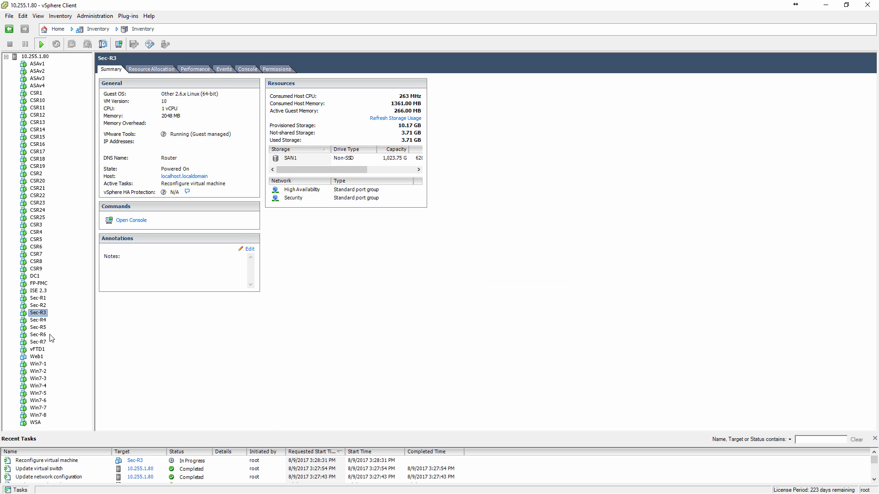
Connect network adapter 1 of the Win7-2 virtual machine to the Sec-PC2 network.
click(39, 372)
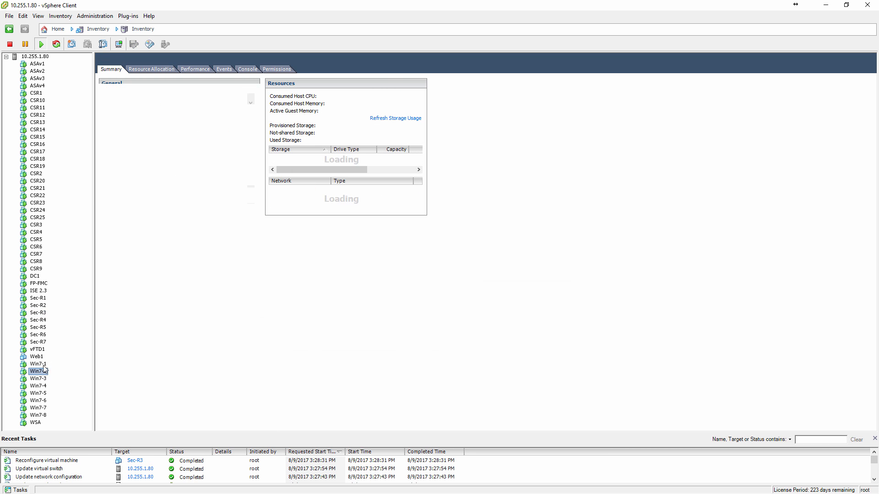
click(133, 250)
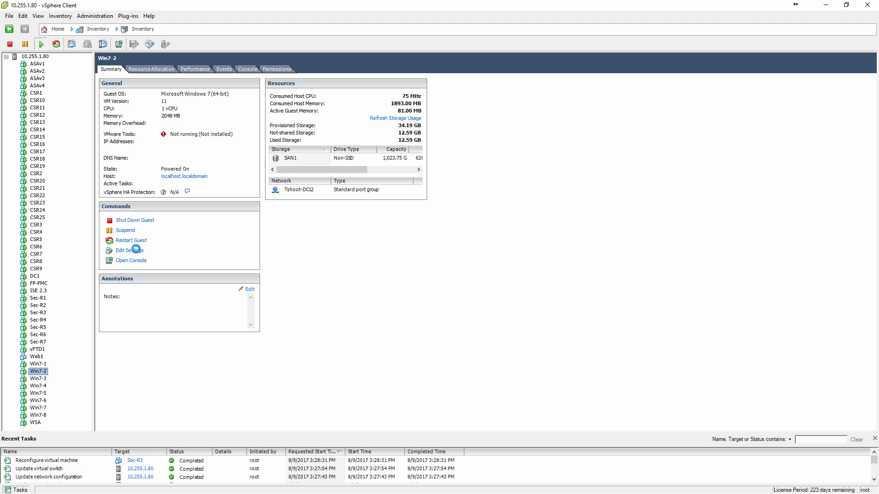
click(331, 216)
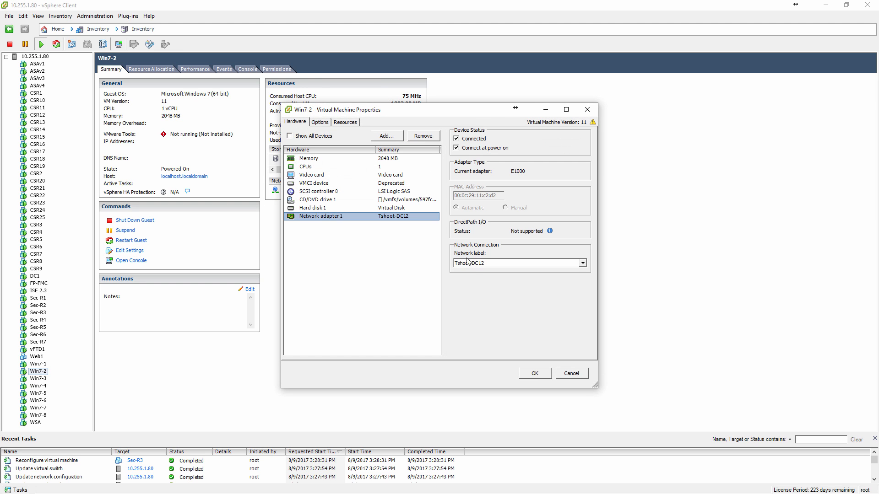
click(481, 263)
scroll(516, 292, up, 3)
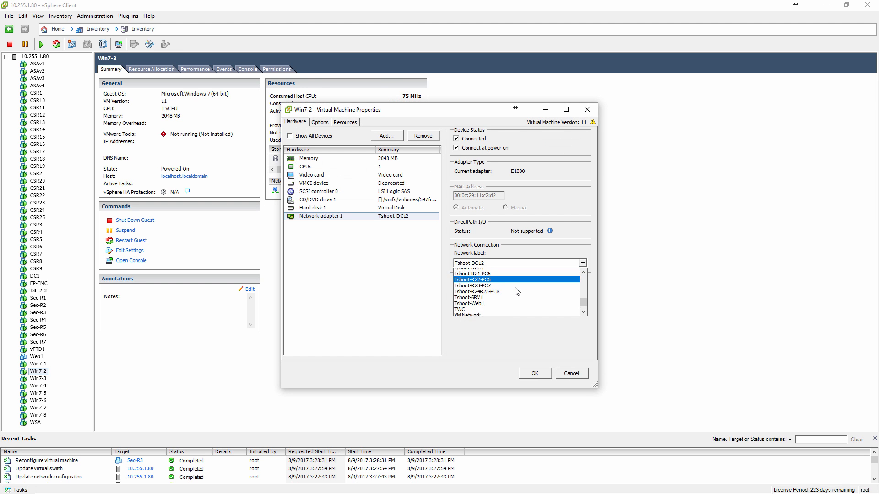
scroll(514, 292, up, 5)
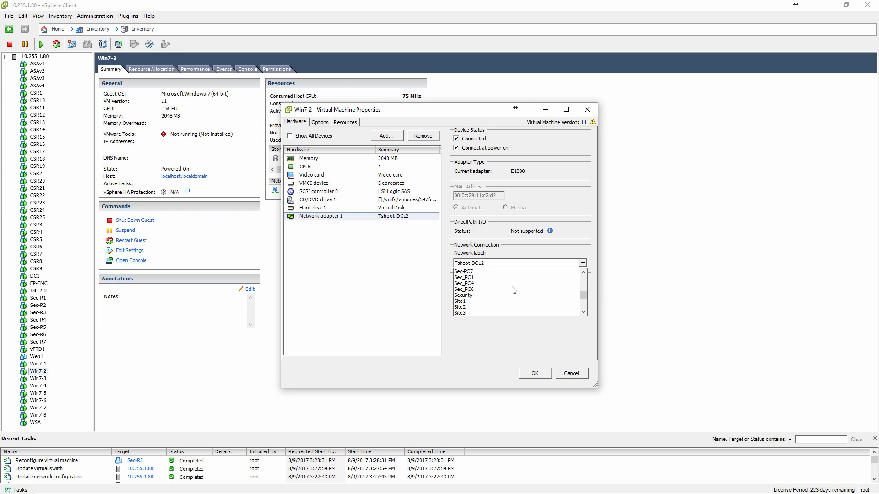
scroll(498, 284, up, 1)
click(493, 284)
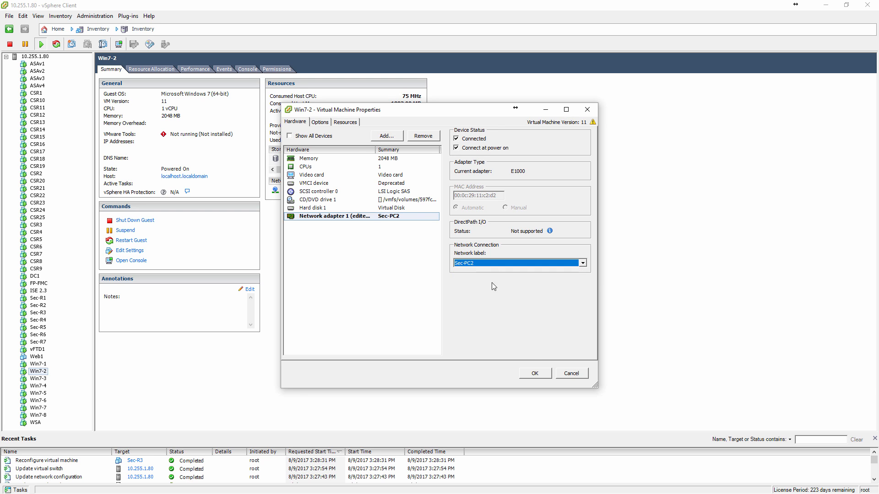
click(533, 375)
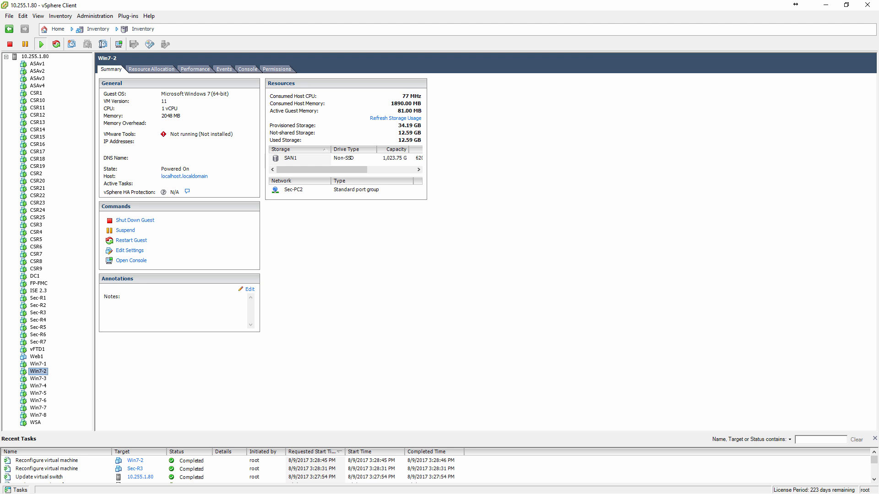
Consult the topology diagram for the ASA2 links and open the settings of network adapter 3 on the ASAv2 virtual machine.
key(alt+Tab)
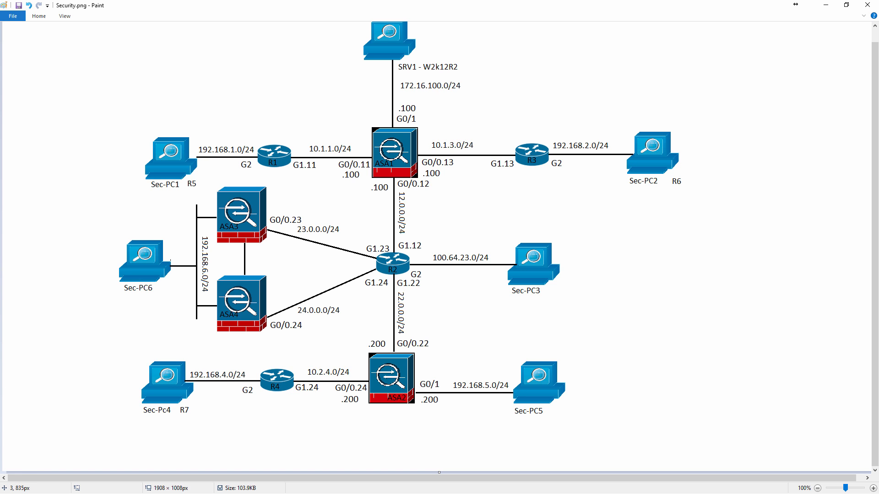
key(alt+Tab)
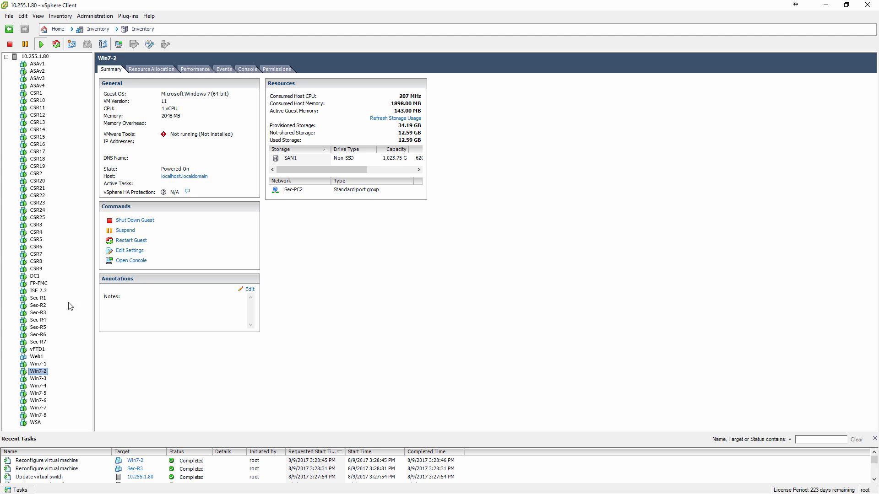
click(40, 71)
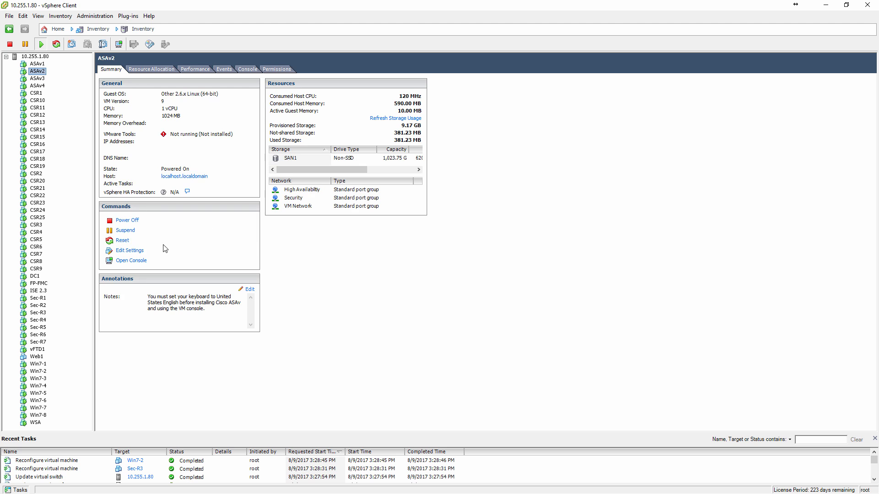
click(129, 251)
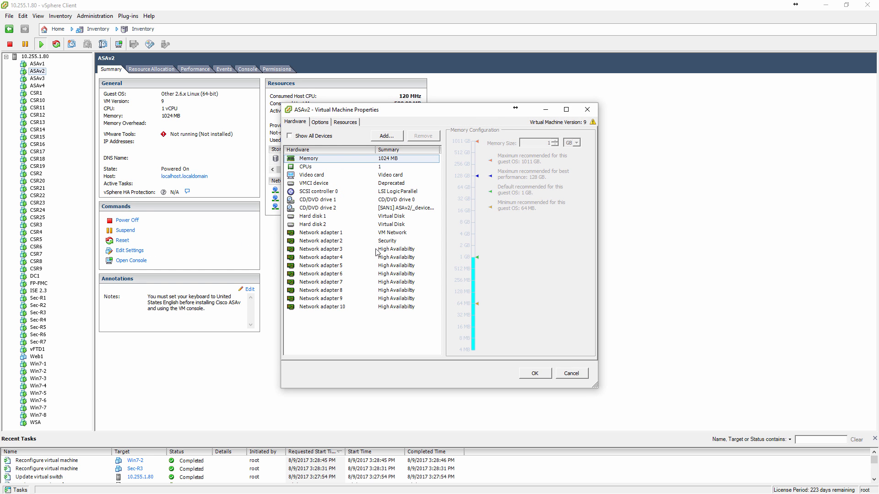
click(379, 250)
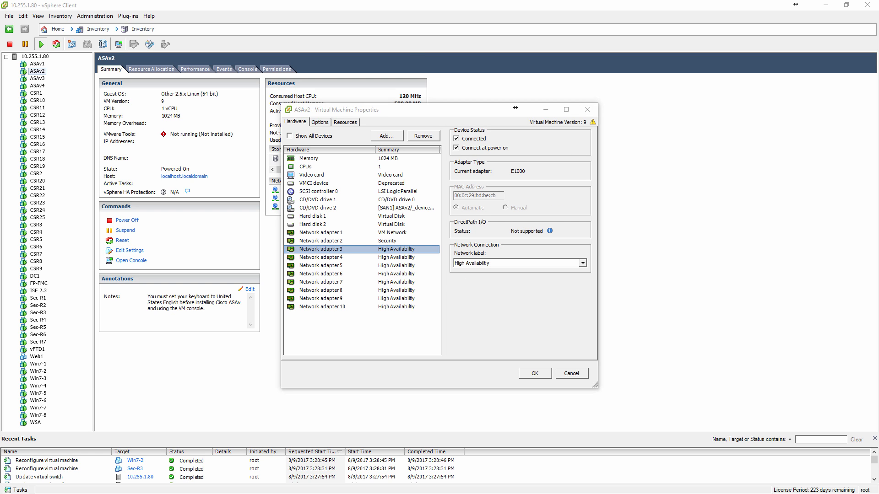
Switch to the ASA2 session in SuperPuTTY and run sh int g0/1 to check the MAC address of the diagram's Sec-PC5-facing interface.
key(alt+Tab)
click(451, 54)
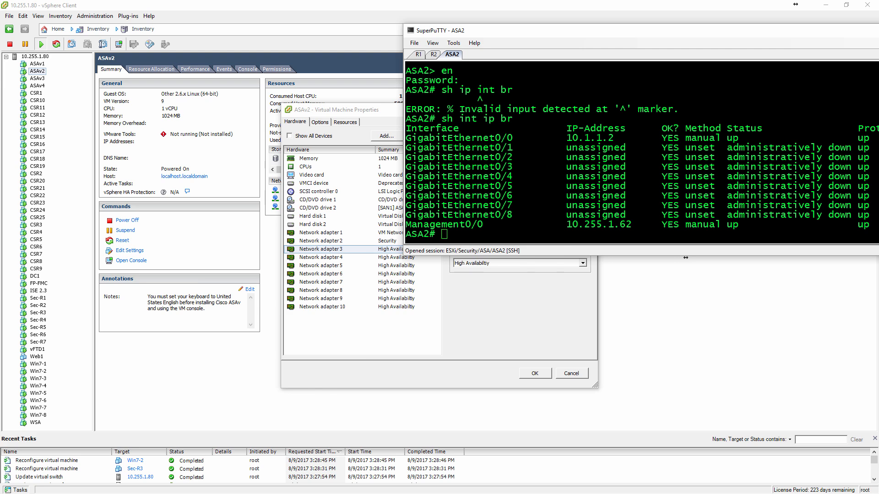
key(alt+Tab)
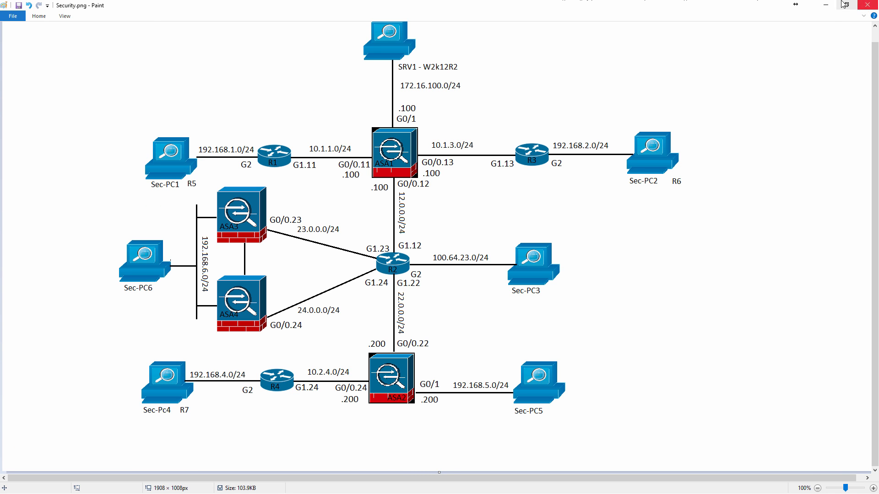
click(825, 5)
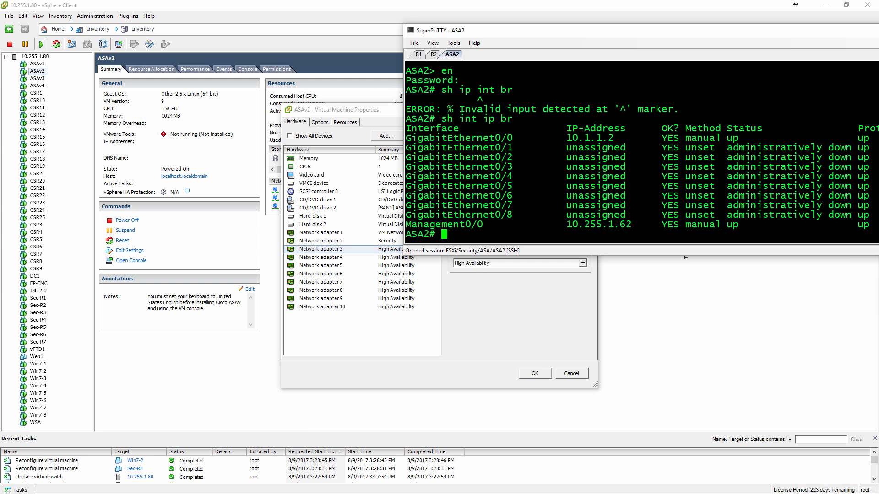
text(sh int g0/1)
key(Return)
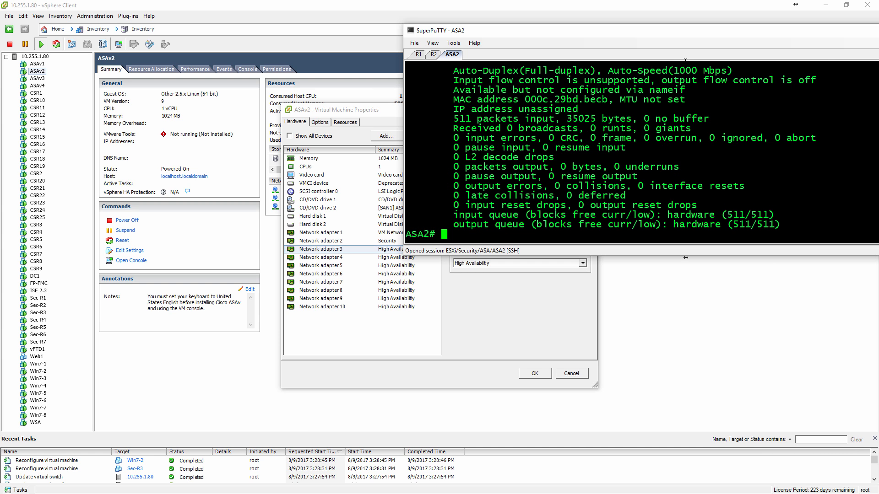
Connect network adapter 3 of the ASAv2 virtual machine to the Sec-PC5 network back in the vSphere Client.
click(369, 113)
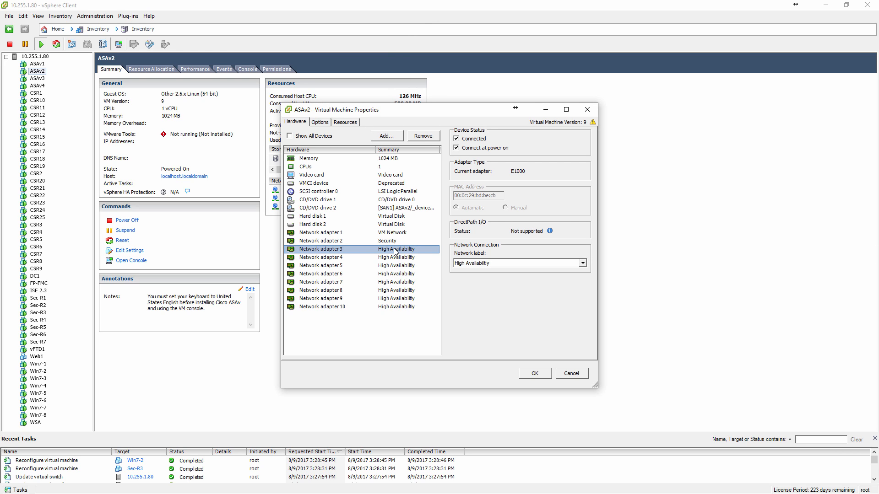
click(495, 265)
scroll(517, 282, down, 1)
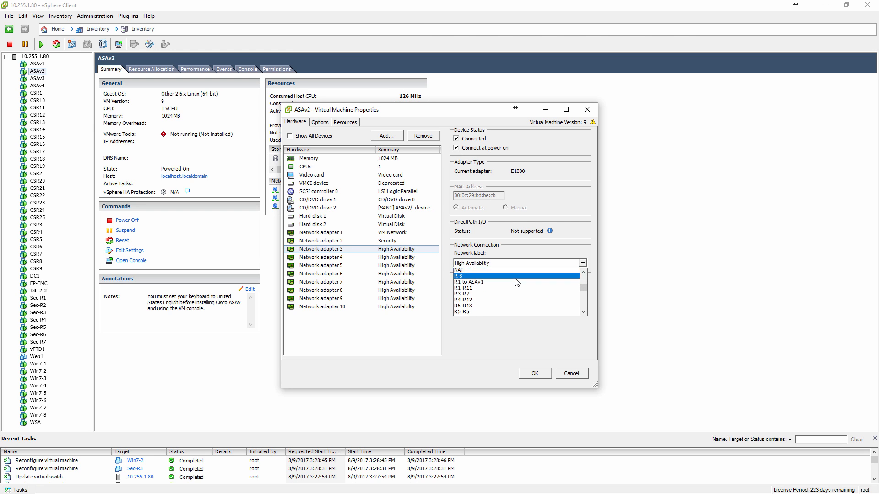
scroll(516, 282, down, 3)
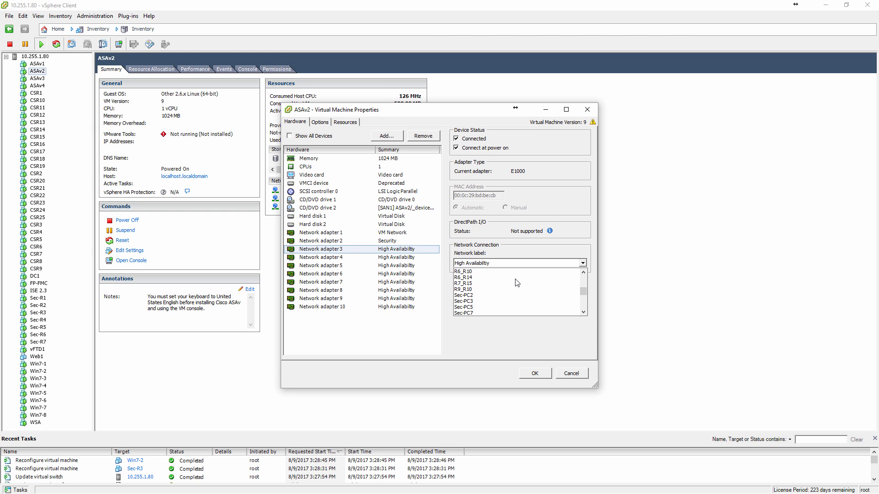
click(509, 308)
click(540, 376)
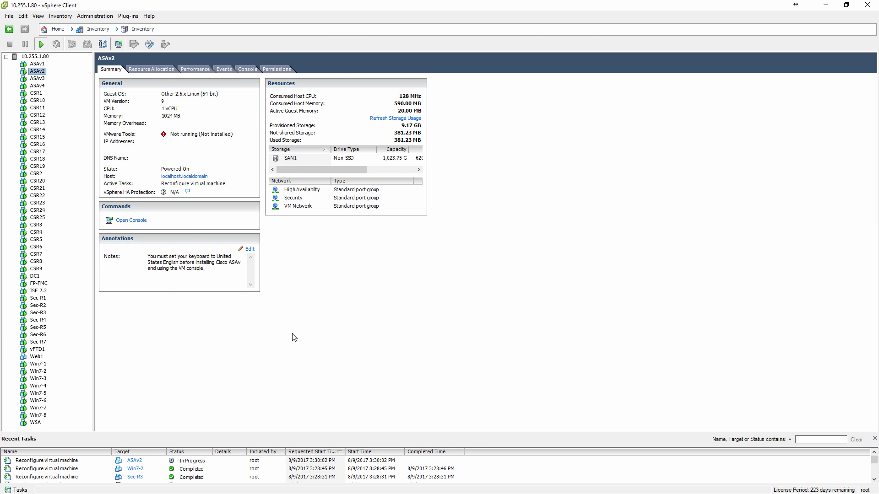
Connect network adapter 1 of the Win7-5 virtual machine to the Sec-PC5 network.
click(39, 393)
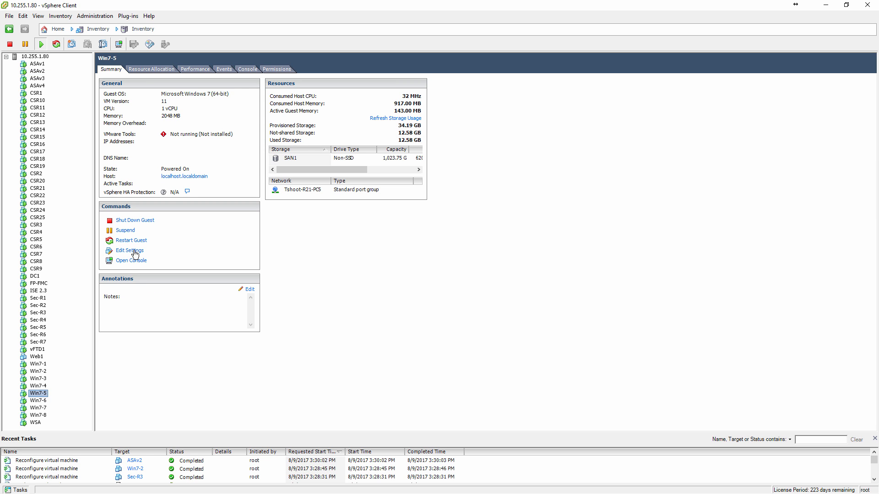
click(135, 254)
click(343, 216)
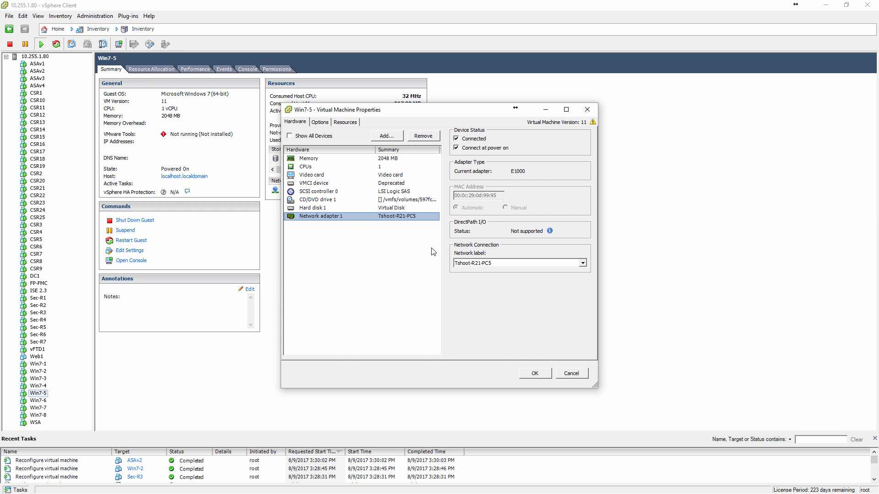
click(583, 263)
scroll(503, 284, down, 2)
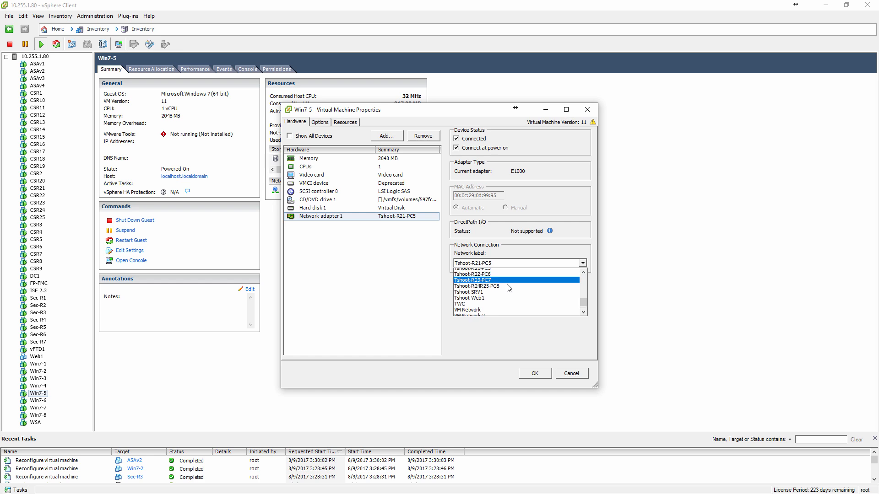
scroll(507, 287, up, 8)
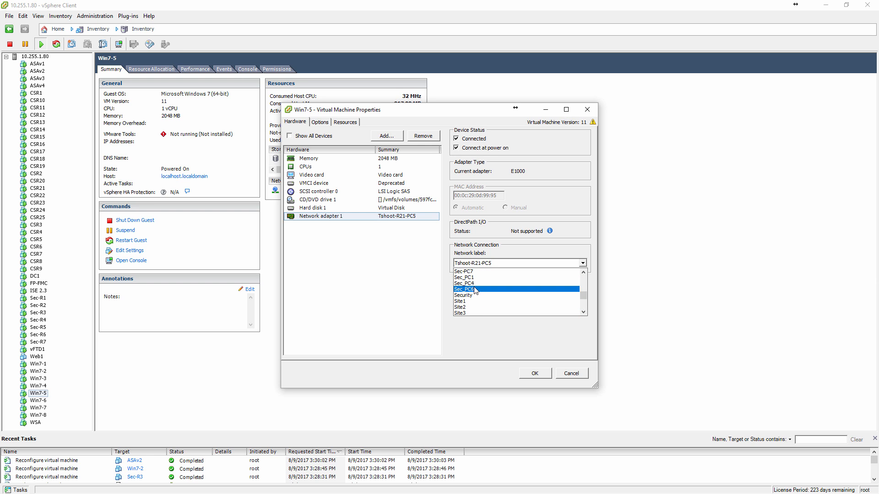
scroll(476, 290, up, 2)
click(484, 290)
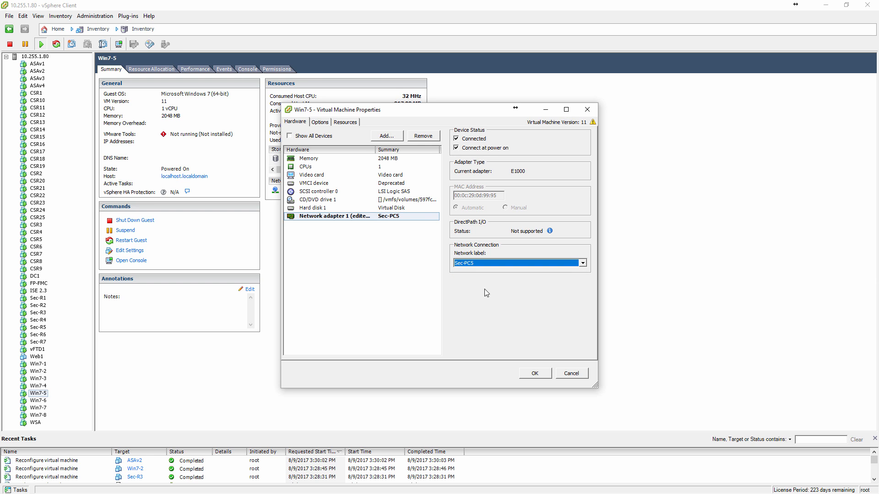
click(529, 377)
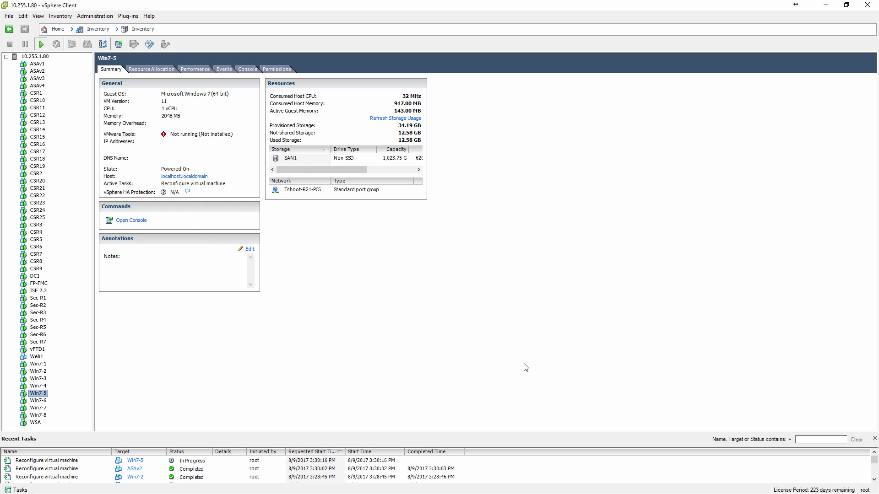
Switch to the Cisco Identity Services Engine page in the browser, view its External Identity Sources page and reload it.
click(826, 5)
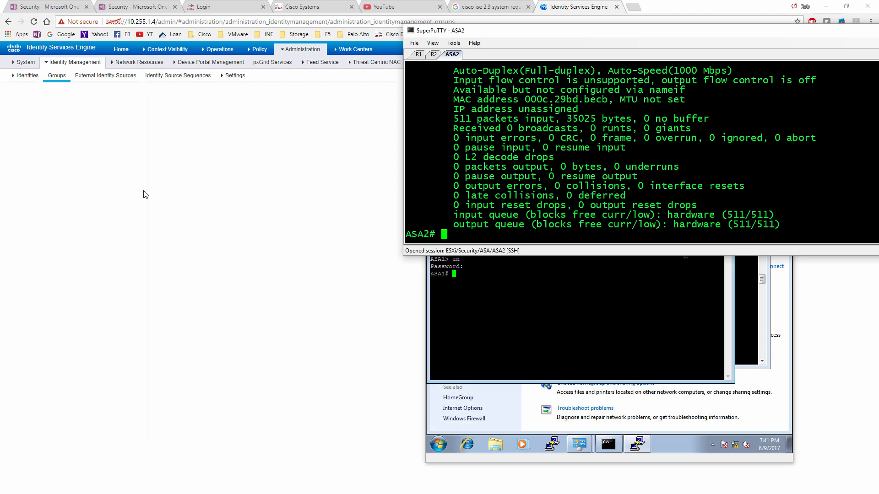
click(144, 166)
mouse_move(69, 64)
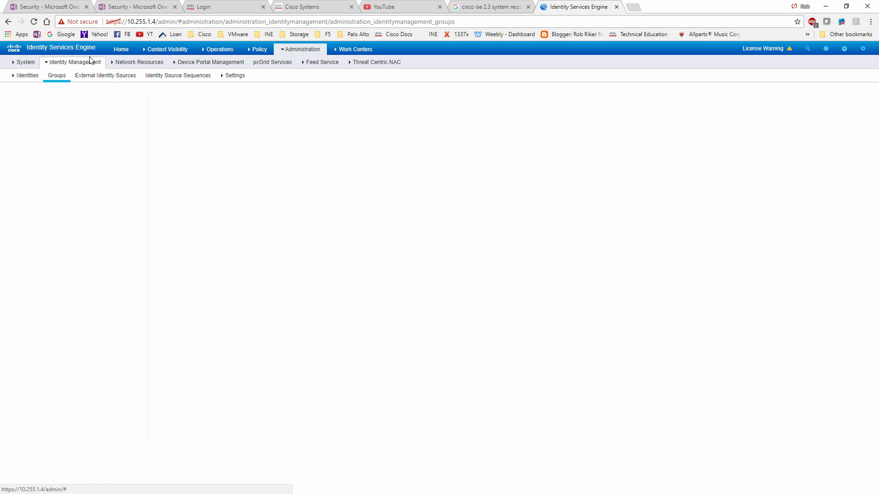
click(42, 48)
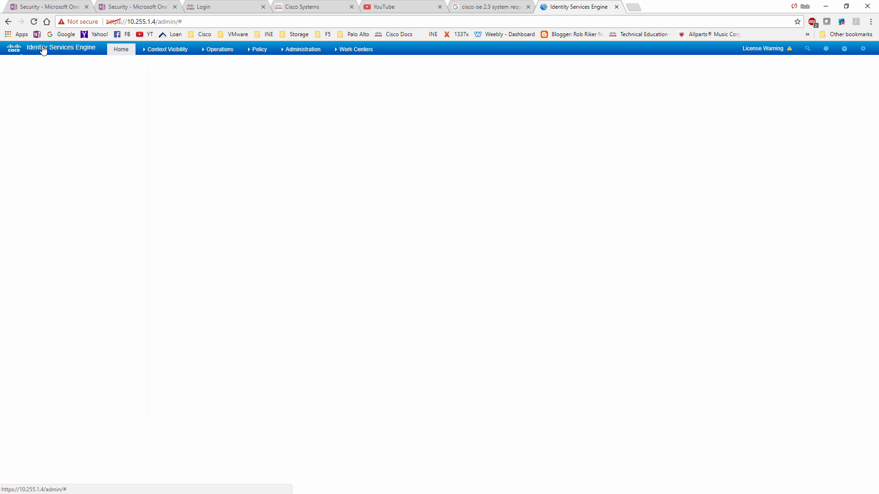
mouse_move(302, 54)
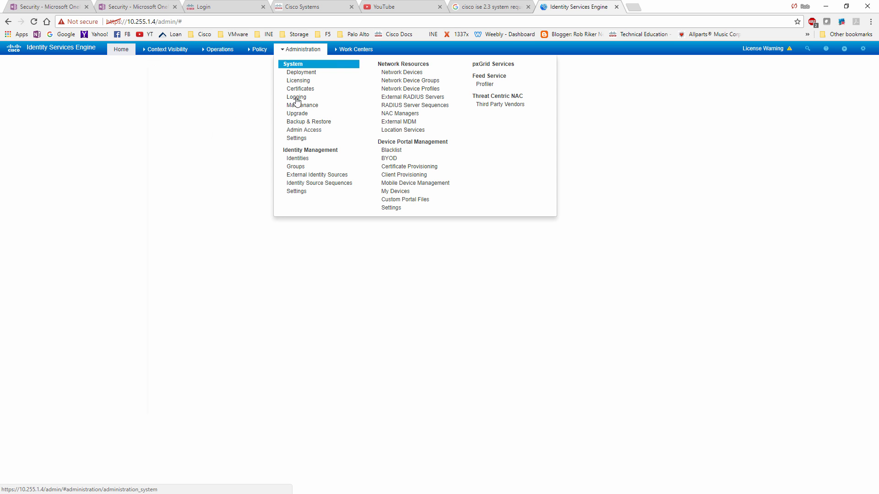
click(305, 176)
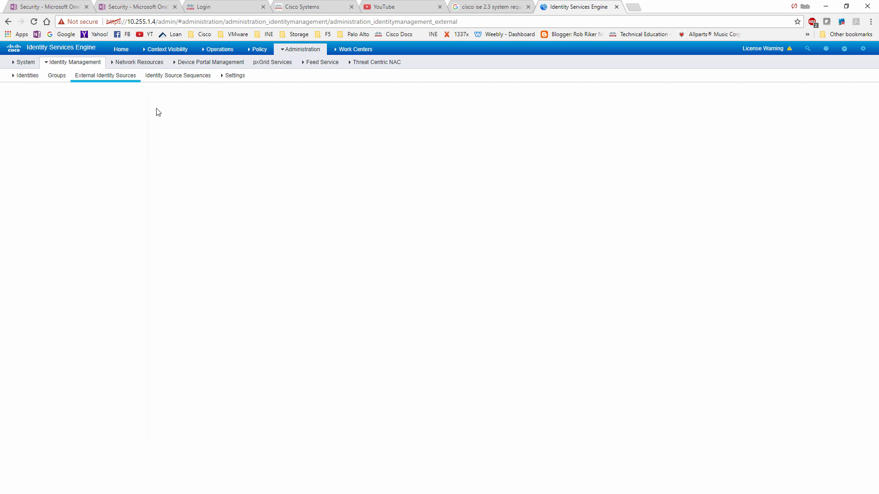
click(91, 62)
click(34, 22)
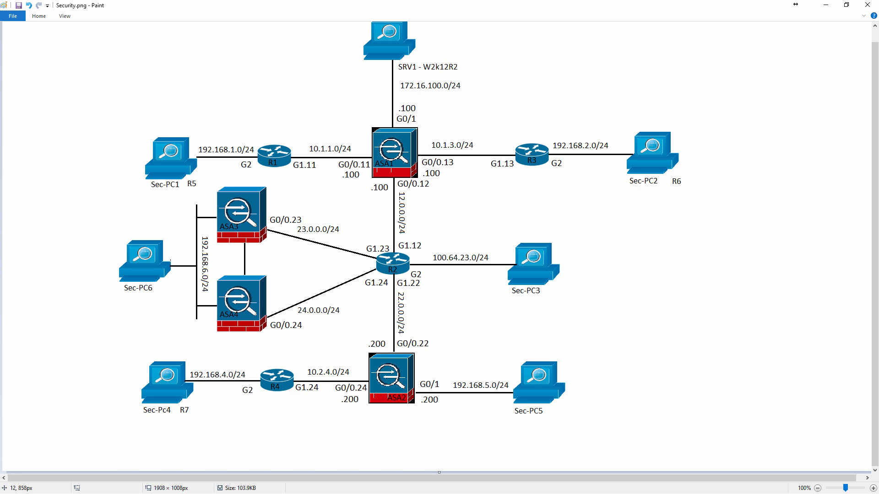
Bring the SuperPuTTY ASA2 session over the topology diagram and check its interfaces with sh int ip br and sh run int g0/0.
key(alt+Tab)
drag(523, 37, 182, 94)
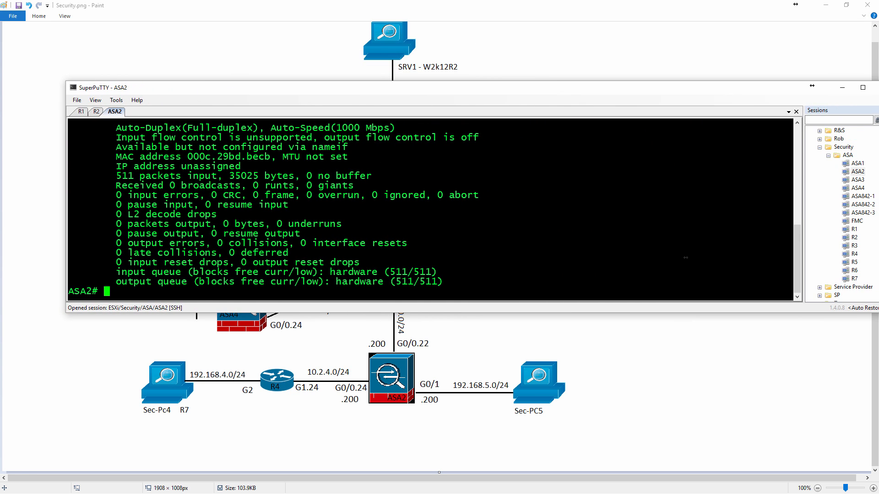
text(sh int ip br)
key(Return)
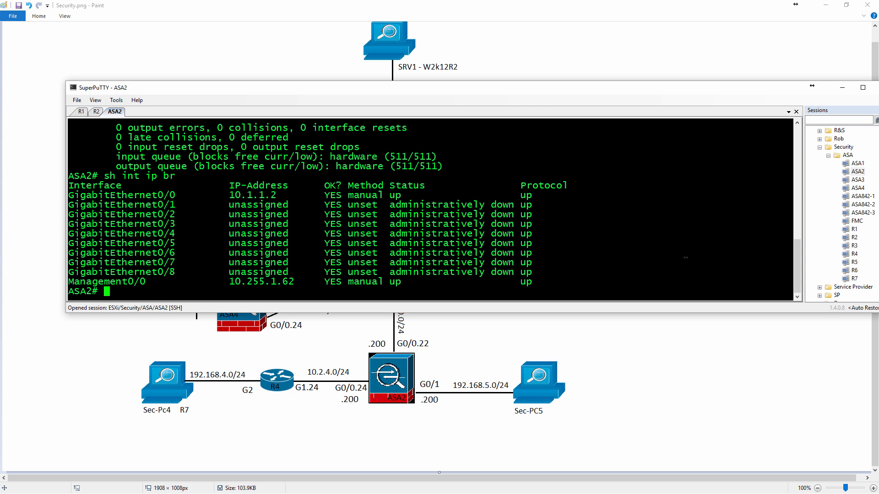
text(sh run int g0/0)
key(Return)
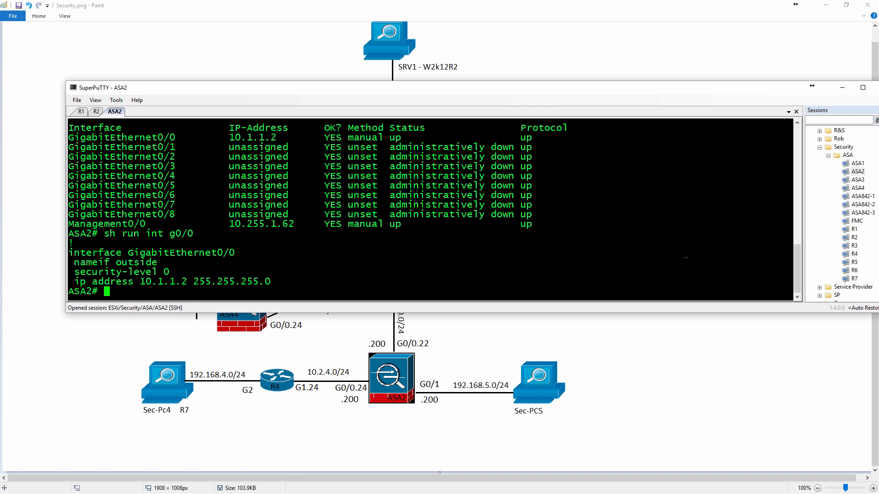
Enter global configuration mode on ASA2 and query the available commands starting with def.
text(conf t)
key(Return)
text(def?)
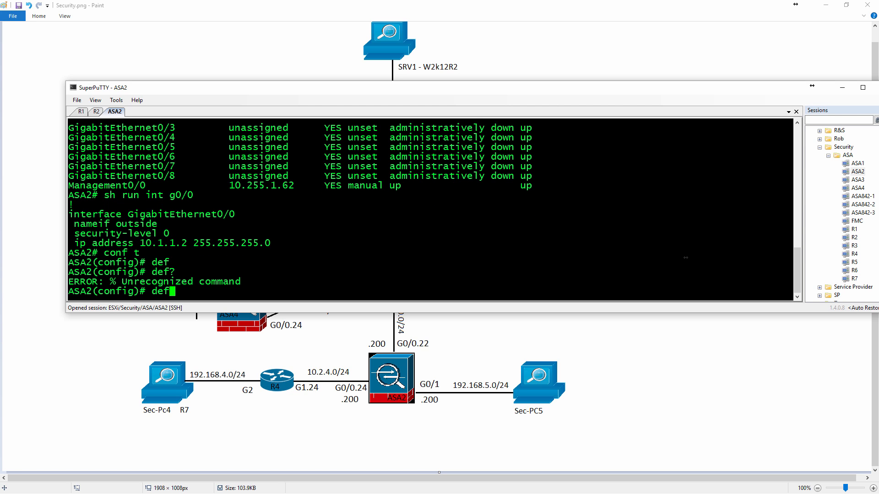
key(BackSpace)
key(BackSpace)
key(BackSpace)
Remove the IP address and the outside name from interface g0/0 on ASA2.
text(int g0/0)
key(Return)
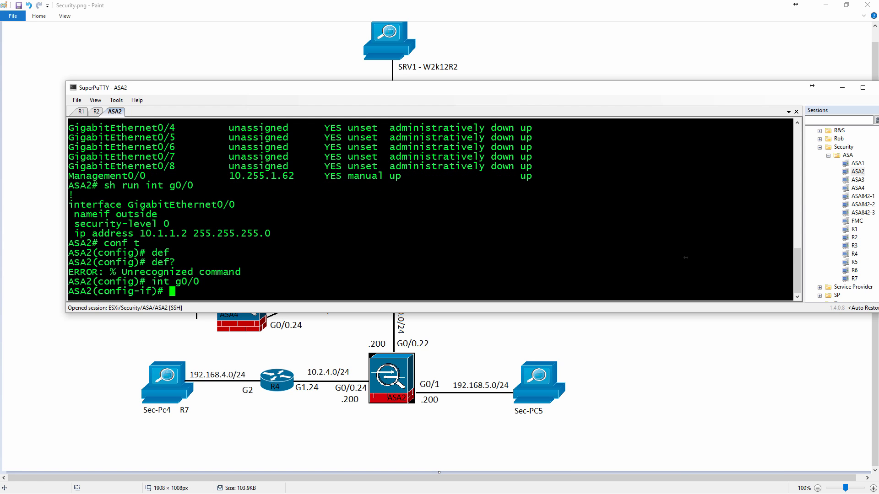
text(no ip add)
key(Return)
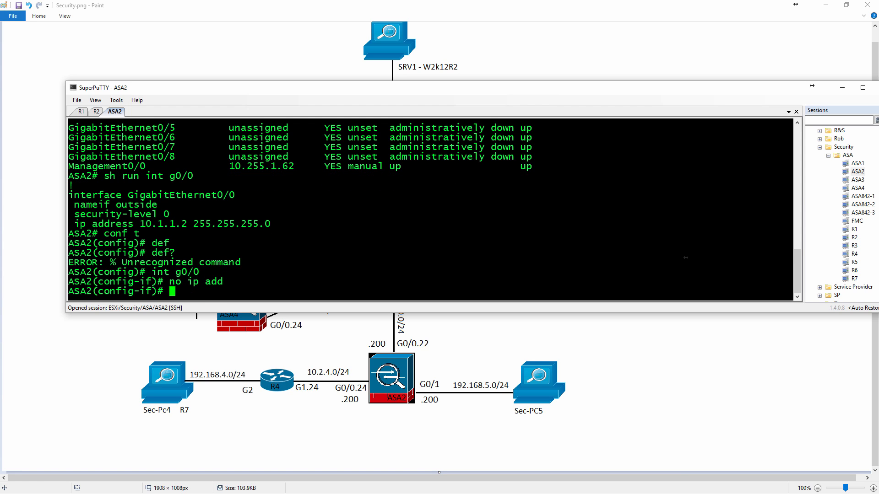
text(no nameif outside)
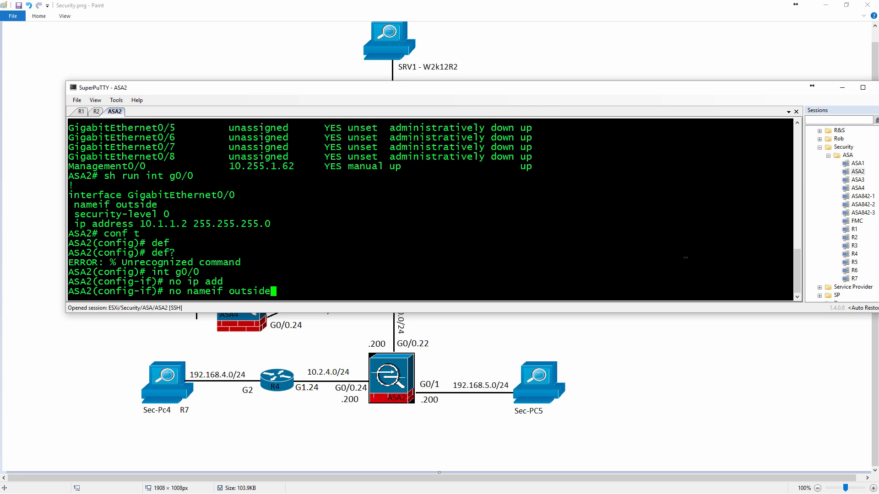
key(Return)
text(exit)
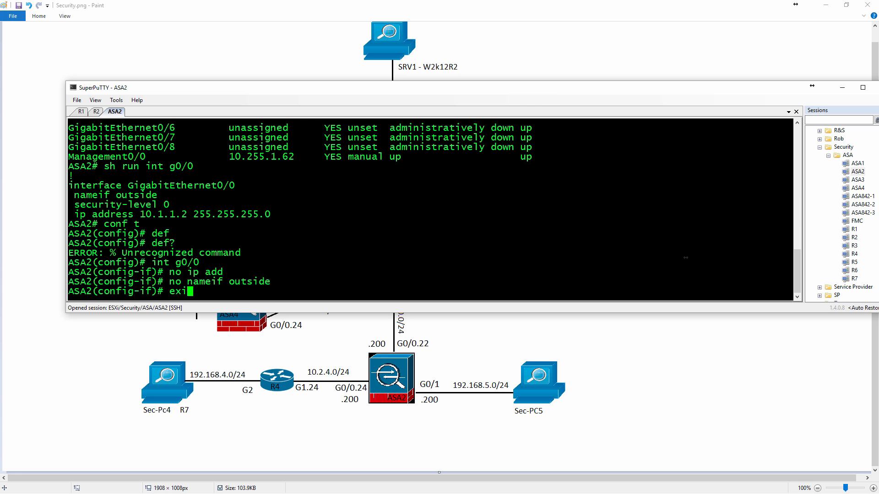
key(Return)
Create subinterface g0/0.22 on ASA2 and assign it to VLAN 22.
text(int )
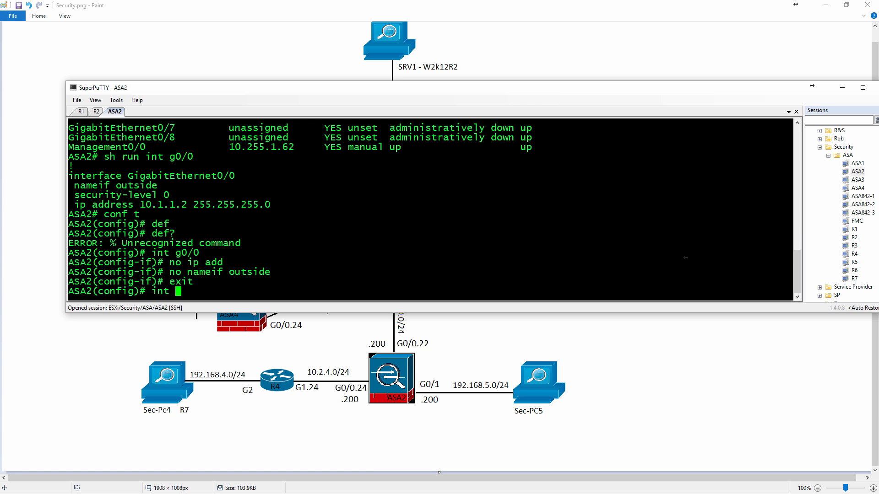
text(g0/0)
key(Return)
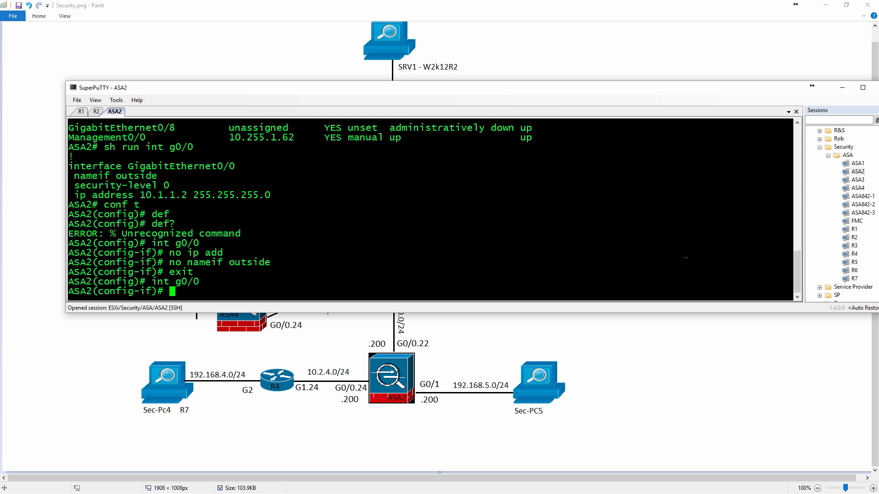
text(int g0/0.22)
key(Return)
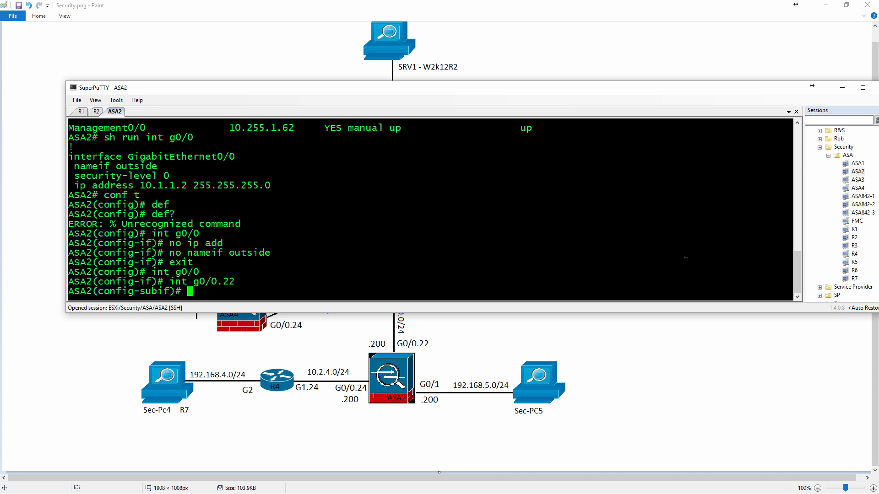
text(vl)
key(Tab)
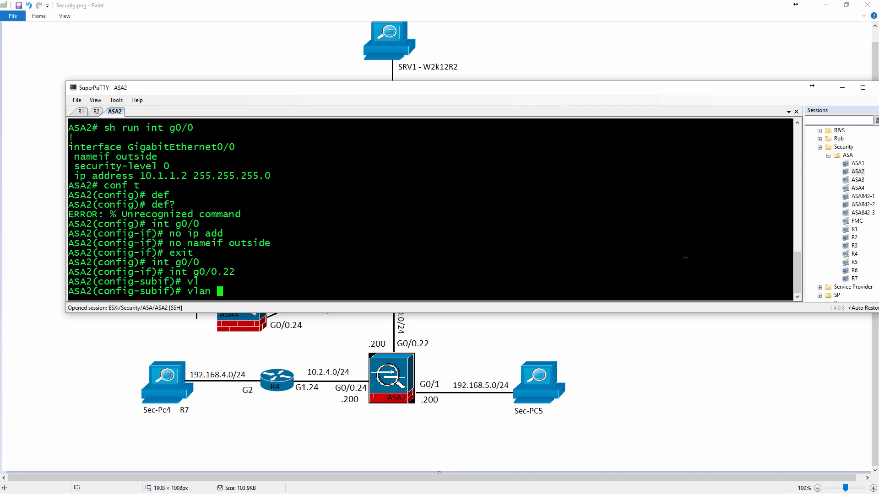
text(22)
key(Return)
Give subinterface g0/0.22 the IP address 22.0.0.200 with mask 255.255.255.0 and name it outside.
text(i)
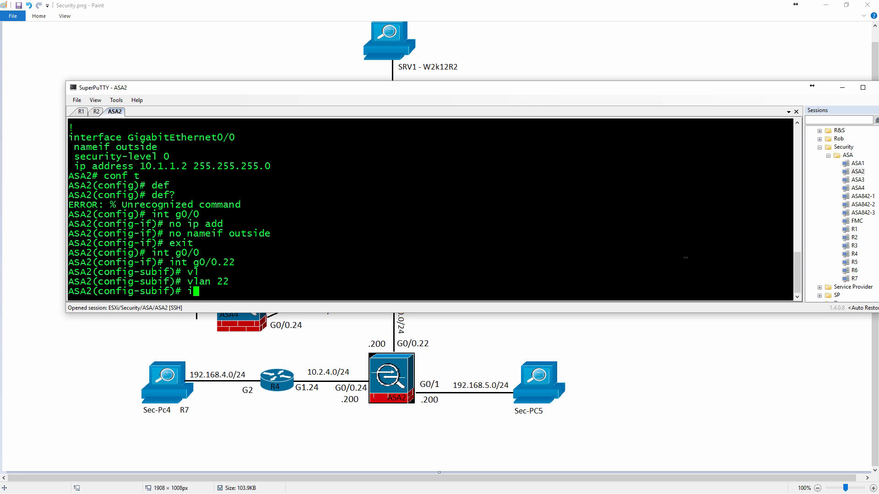
text(p add 22.0.0.22)
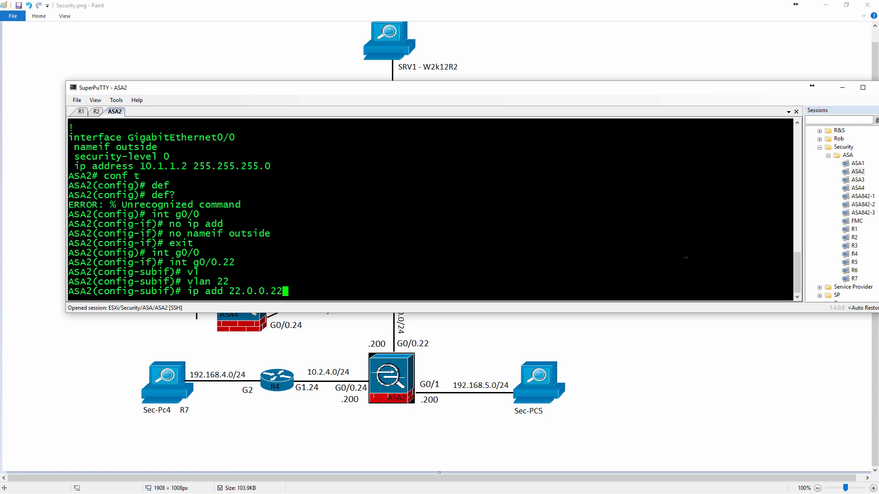
key(BackSpace)
text(00 255.255.255.0)
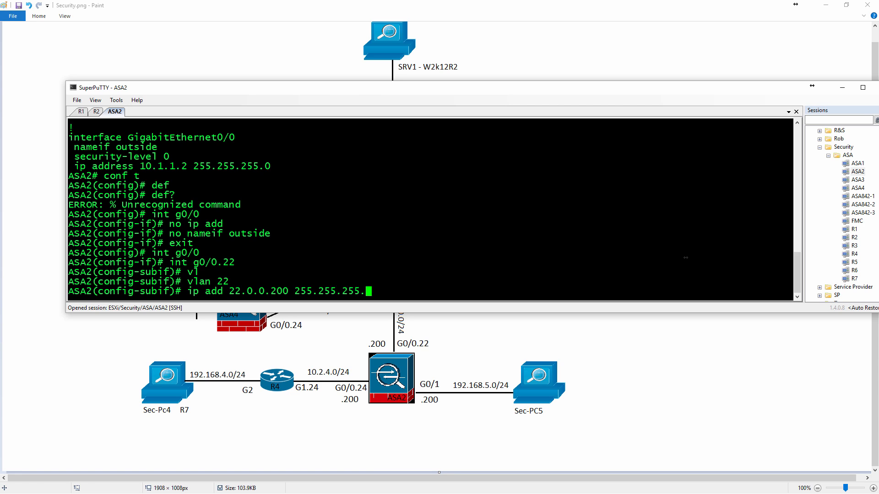
key(Return)
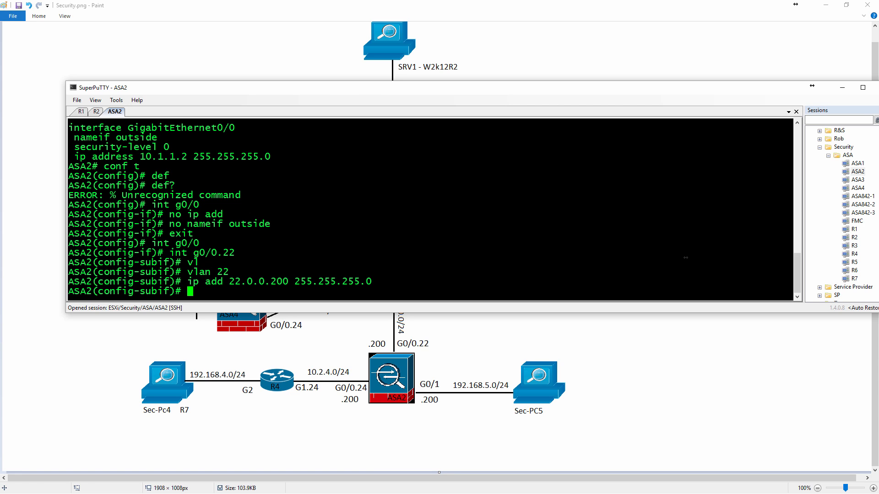
text(nameif outside)
key(Return)
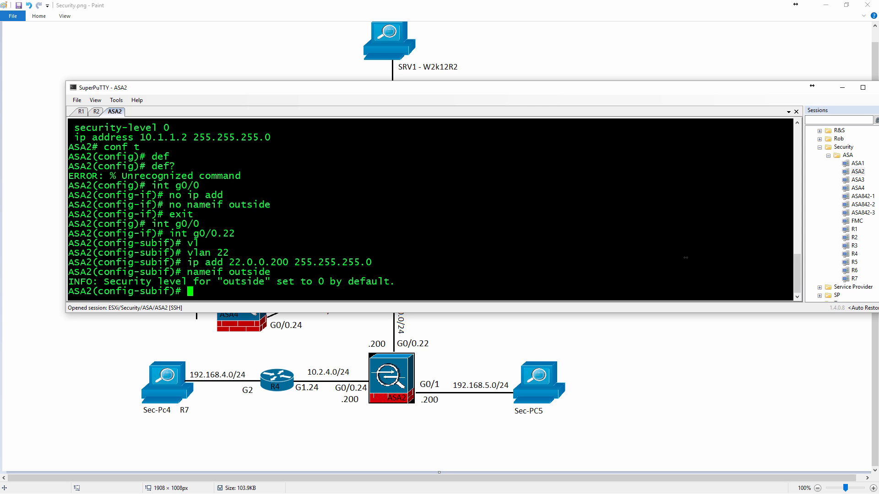
Create subinterface g0/0.24 on ASA2 and assign it to VLAN 24.
key(Up)
key(Up)
key(Up)
key(Up)
key(Up)
key(BackSpace)
text(4)
key(Return)
key(Up)
key(Up)
key(Up)
key(Up)
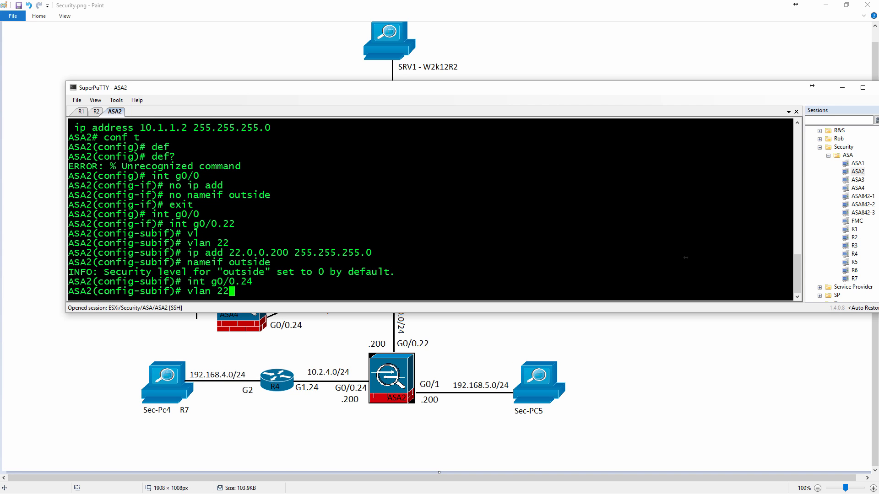
key(BackSpace)
text(4)
key(Return)
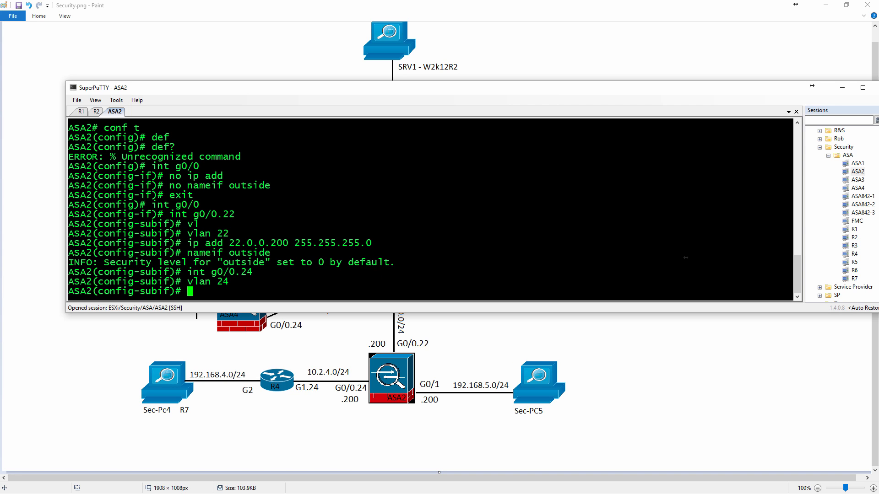
Give subinterface g0/0.24 the IP address 10.2.4.200 with mask 255.255.255.0.
key(Up)
key(Up)
key(Up)
key(Up)
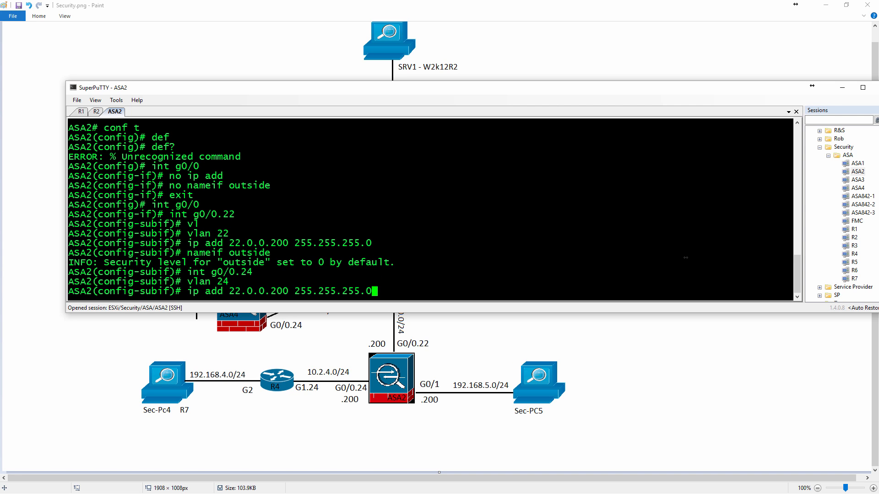
key(Left)
key(Left)
key(Left)
key(Left)
key(Left)
key(Left)
key(Left)
key(Left)
key(Left)
key(Left)
key(Left)
key(Left)
key(Left)
key(Left)
key(Left)
key(Left)
key(Left)
key(Left)
key(BackSpace)
key(BackSpace)
key(BackSpace)
key(BackSpace)
key(BackSpace)
key(BackSpace)
text(1)
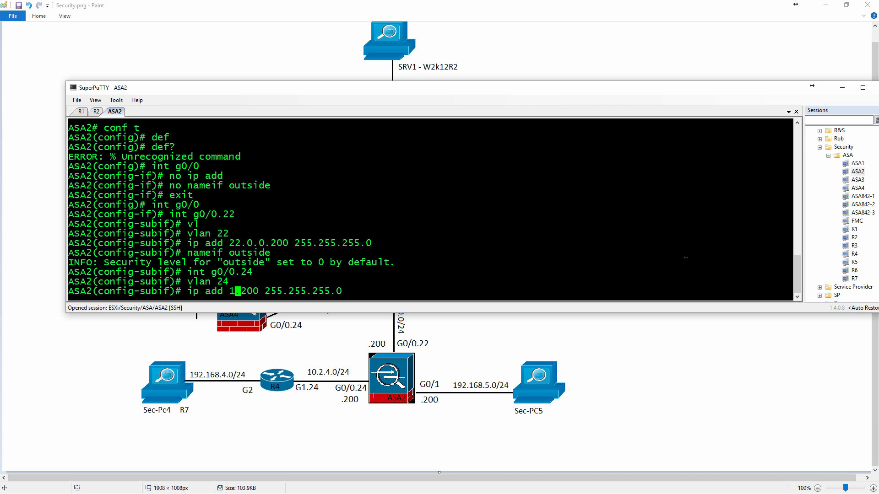
text(0.2.4)
key(Return)
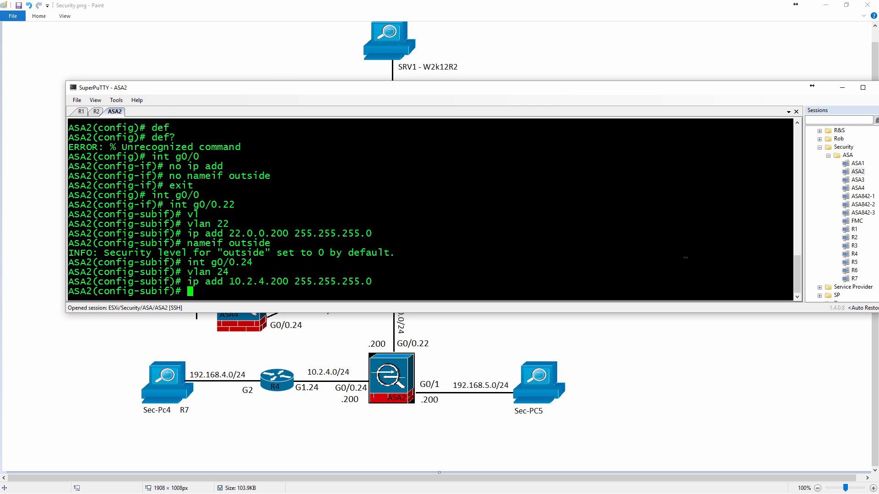
Name subinterface g0/0.24 on ASA2 inside.
text(nameif inside)
key(Return)
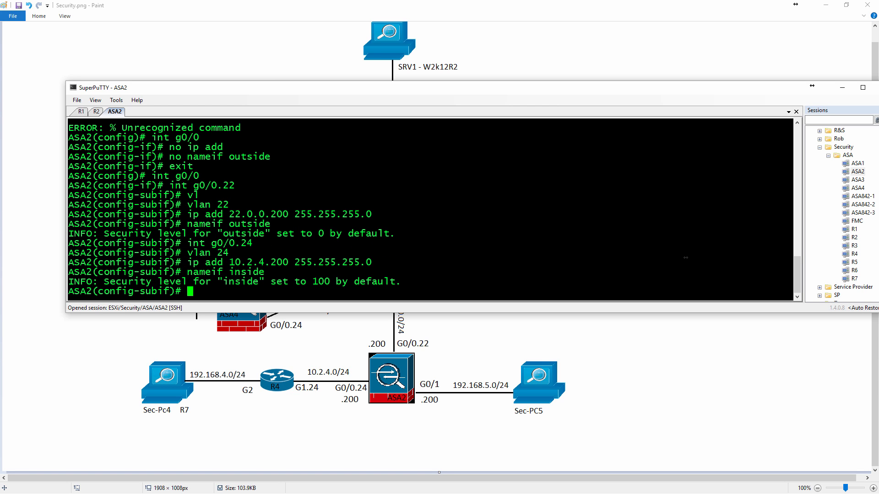
Switch the ASA2 configuration context to interface g0/1.
key(Up)
key(Up)
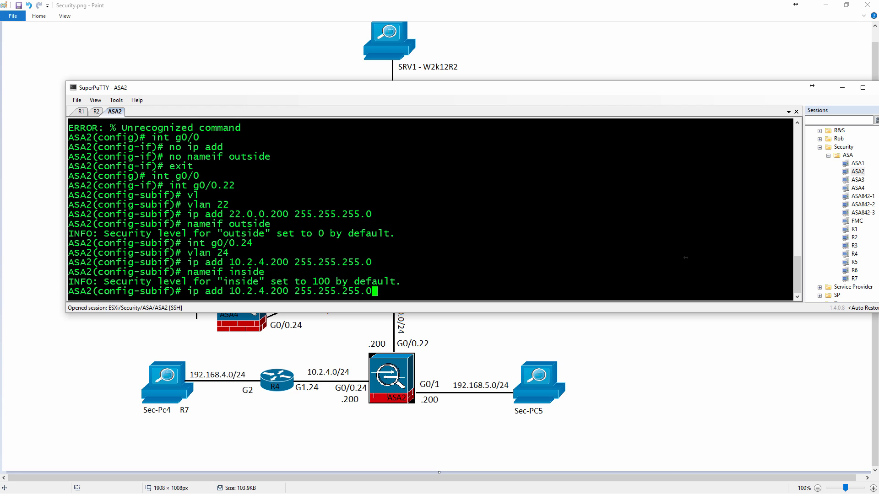
key(Up)
key(Up)
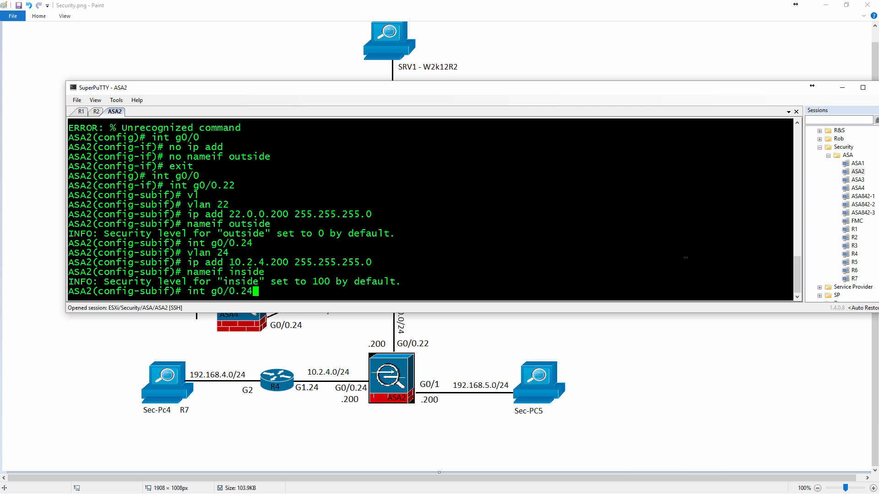
key(Up)
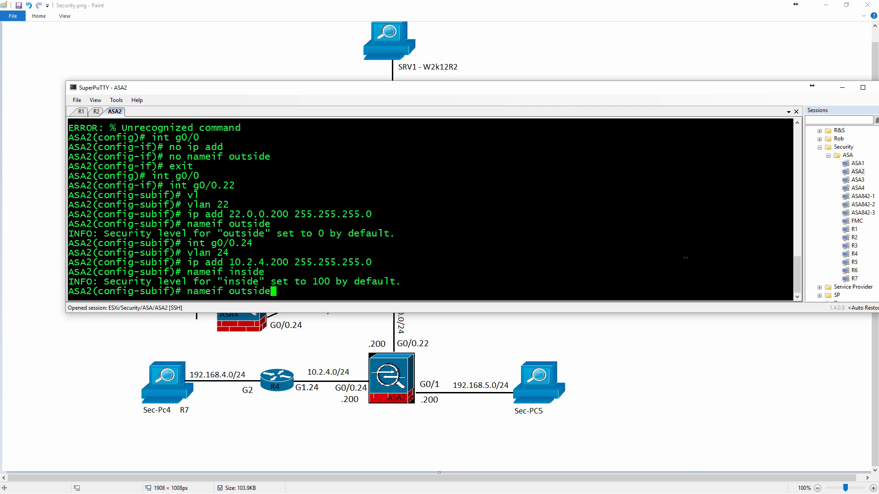
key(Down)
key(BackSpace)
key(BackSpace)
key(BackSpace)
key(BackSpace)
text(1)
key(Return)
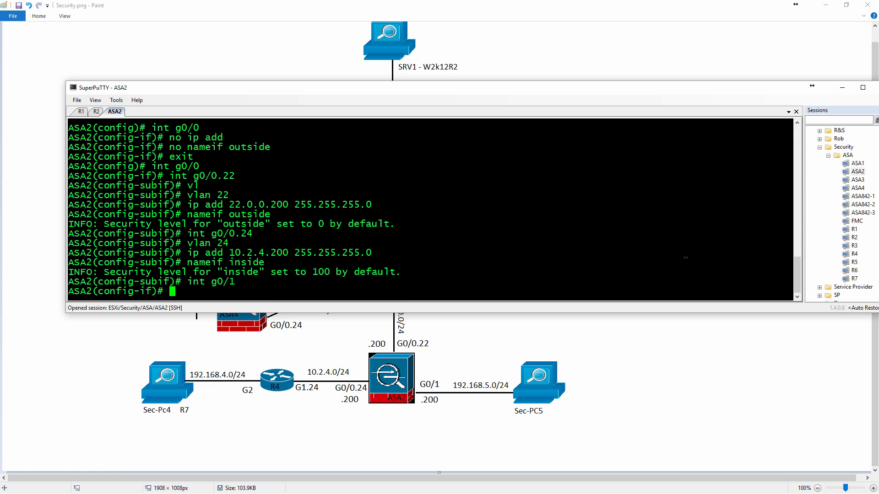
Name interface g0/1 on ASA2 other_inside.
text(nameif other_inside)
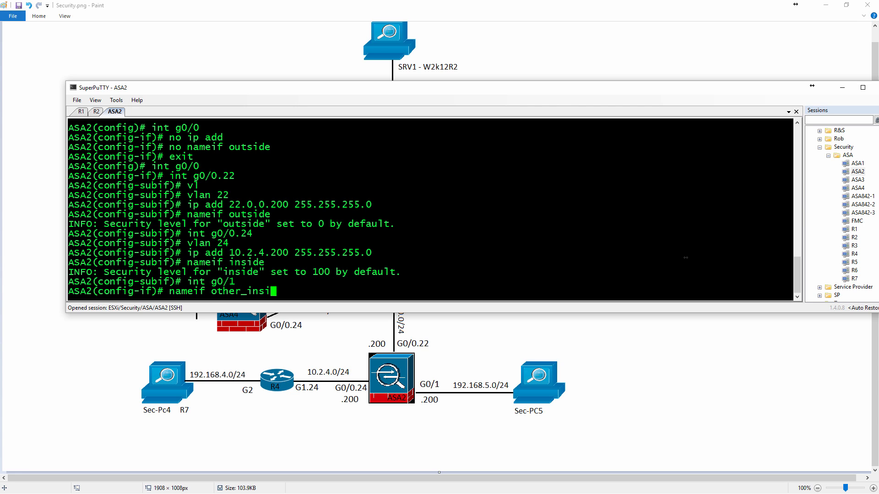
key(Return)
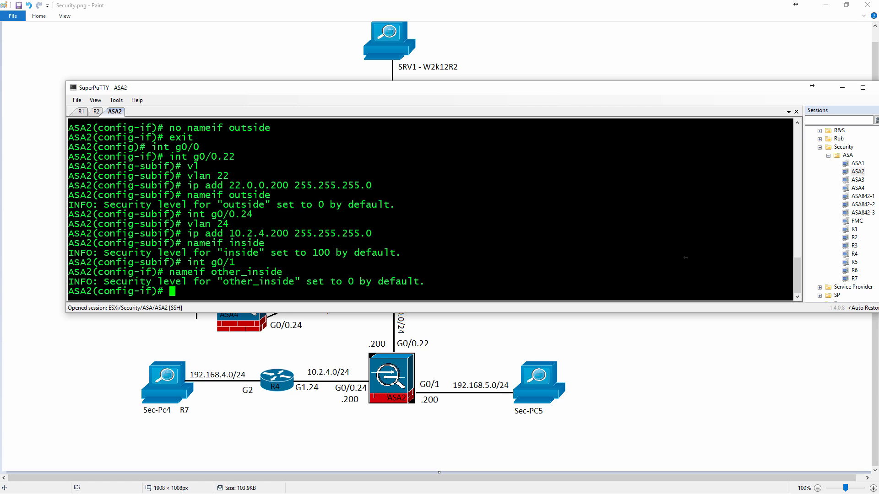
Give interface g0/1 the IP address 192.168.5.200 with mask 255.255.255.0.
text(ip add 192.168.5.2)
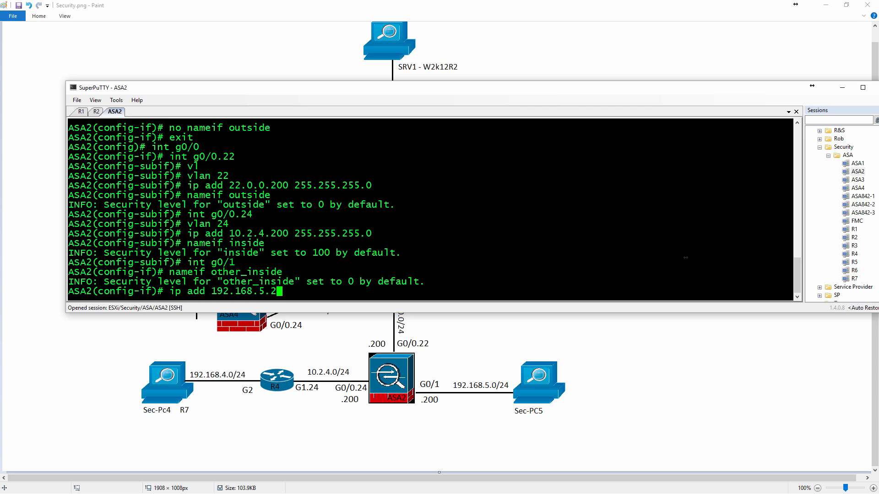
text(00 255.255.255.0)
key(Return)
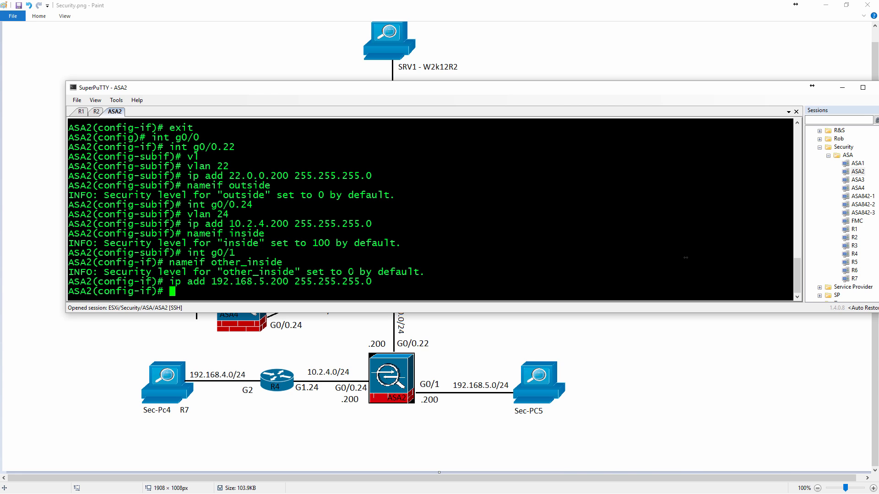
Set the security level of interface g0/1 to 100.
text(sec)
key(Tab)
text(100)
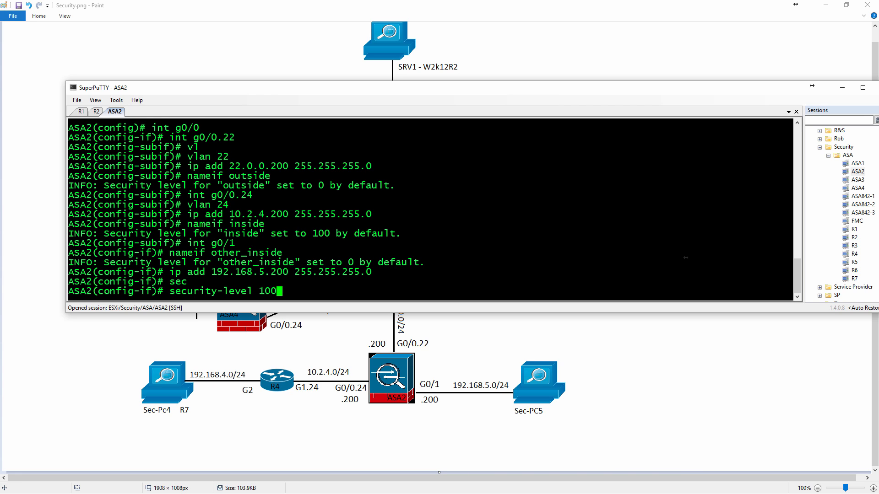
key(Return)
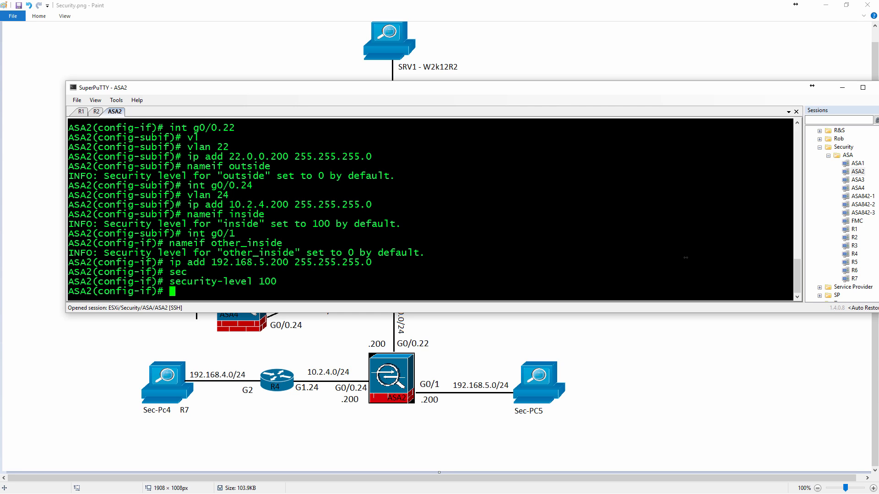
Look up the options of the dhcpd command on ASA2 and the syntax of its address option.
text(exit)
key(BackSpace)
key(BackSpace)
key(BackSpace)
key(BackSpace)
text(dhcp)
key(Tab)
text(d)
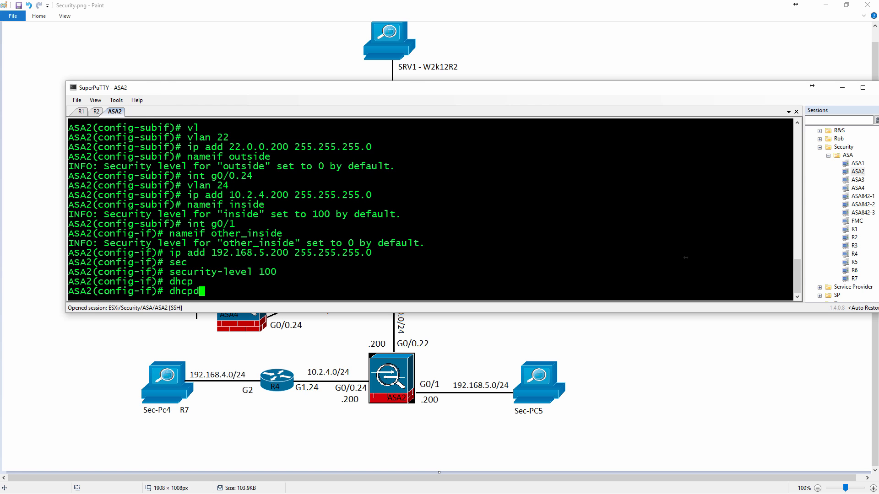
key(Tab)
text(?)
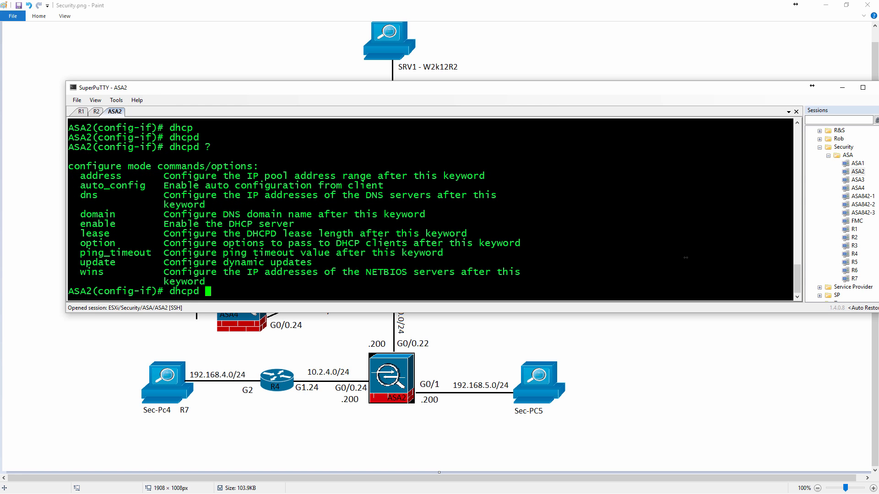
text(add)
key(Tab)
text(?)
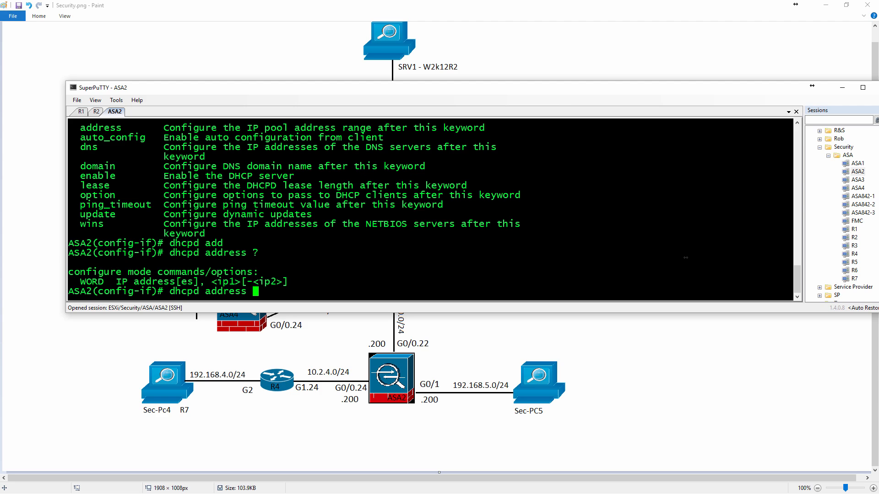
text(192.168.5.10)
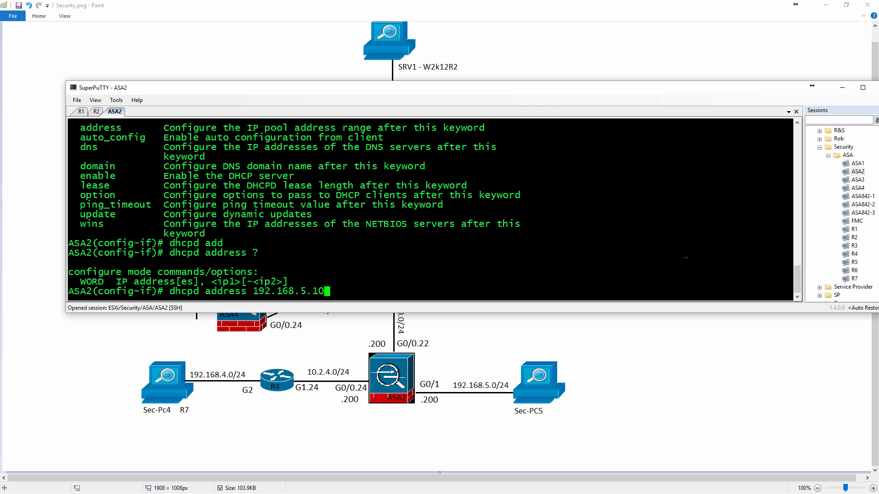
text( 19)
Try to define the DHCP pool on other_inside with the shortened range 192.168.5.10-20.
key(BackSpace)
key(BackSpace)
key(BackSpace)
text(-20 ?)
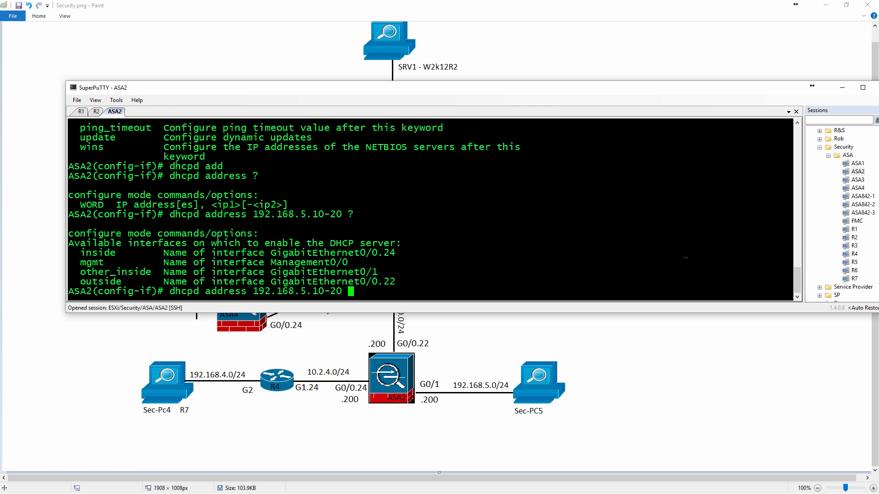
text(o)
key(Tab)
text(t)
key(Tab)
text(?)
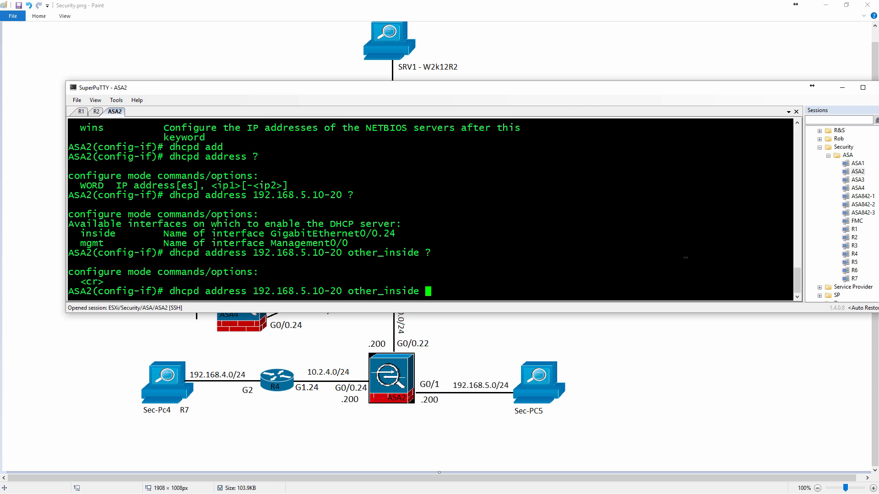
key(Return)
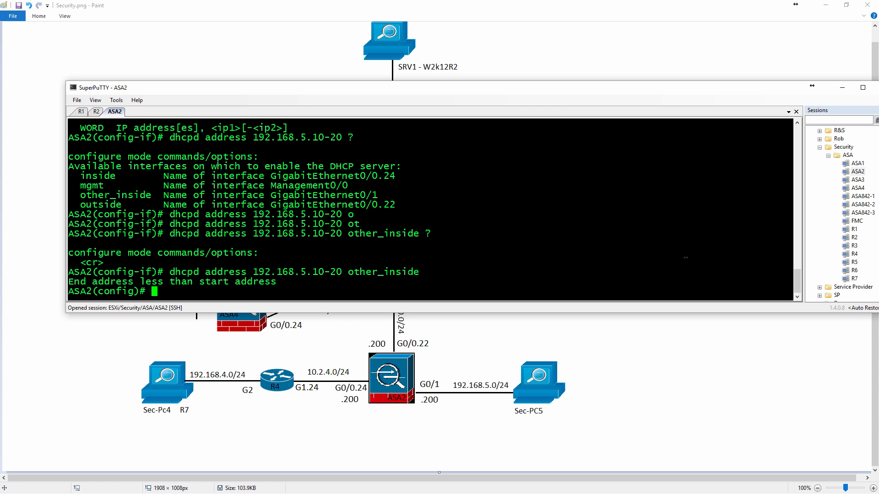
Define the DHCP pool on other_inside with the full range 192.168.5.10-192.168.5.20.
key(Up)
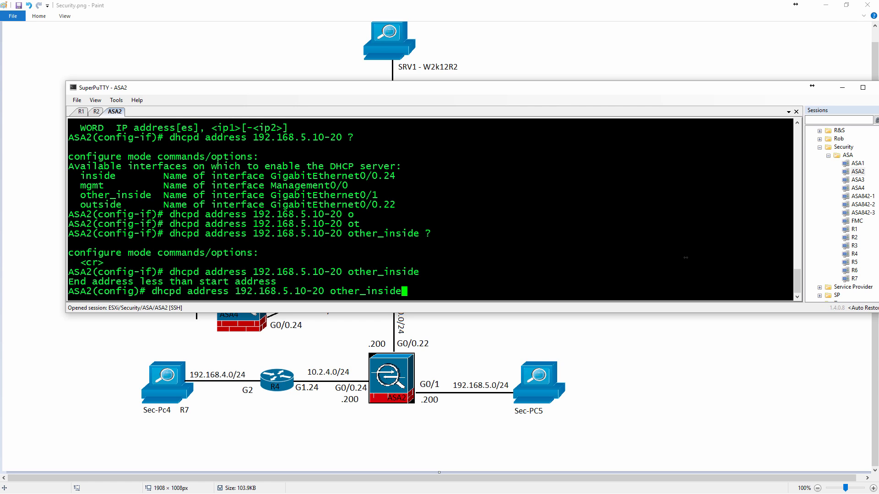
key(Left)
key(Left)
key(Left)
key(Left)
key(Left)
key(Left)
key(Left)
key(Left)
key(Left)
key(Left)
key(Left)
key(Left)
key(Left)
key(Left)
key(Left)
text(192.168.)
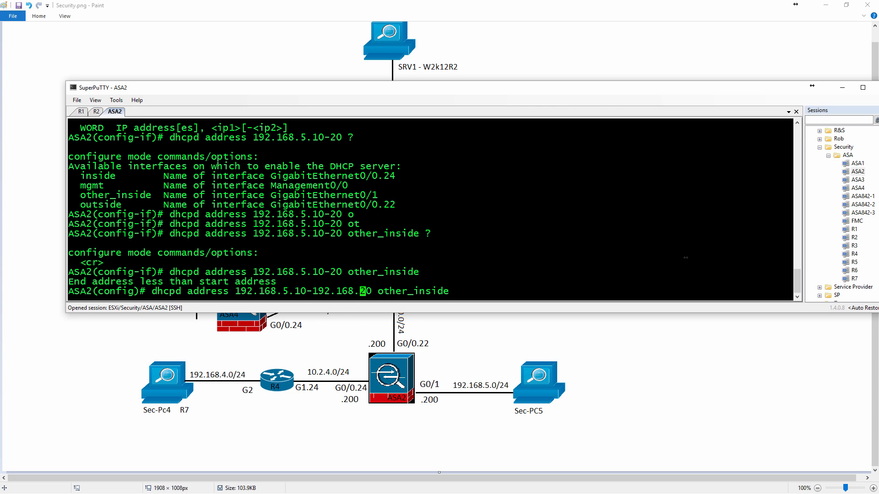
text(5.)
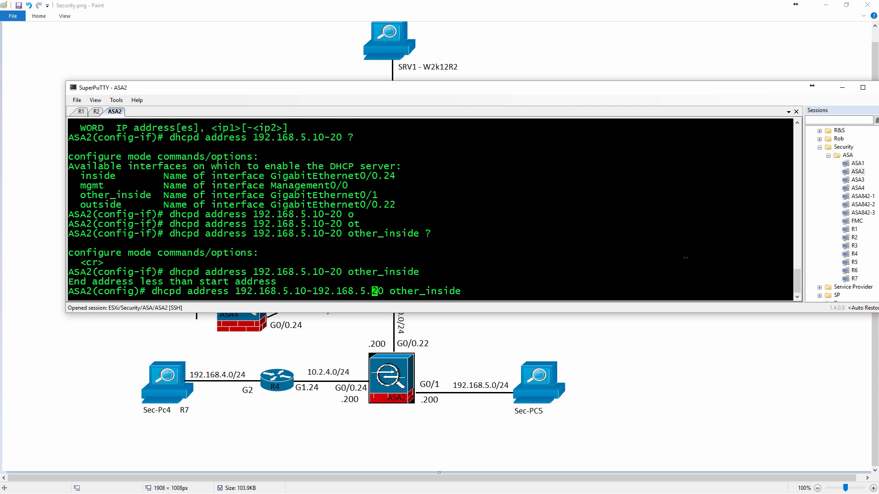
key(Return)
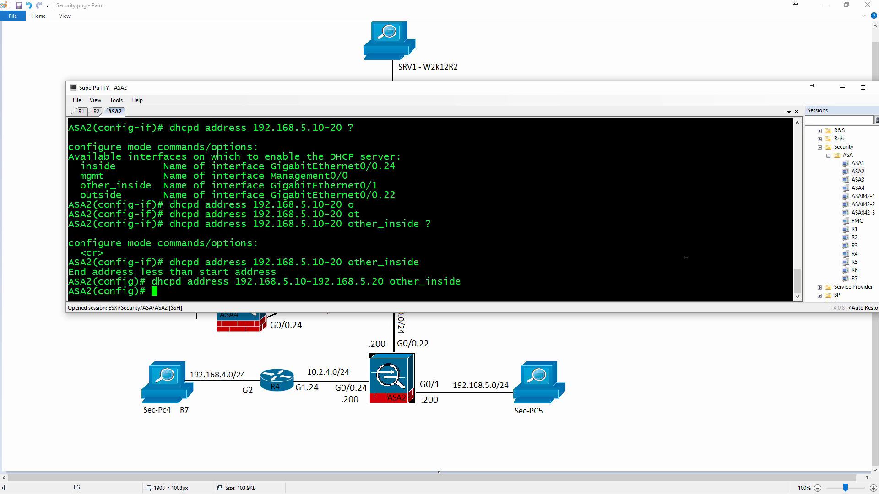
Enable the DHCP server on the other_inside interface of ASA2.
text(dhcpd)
key(Tab)
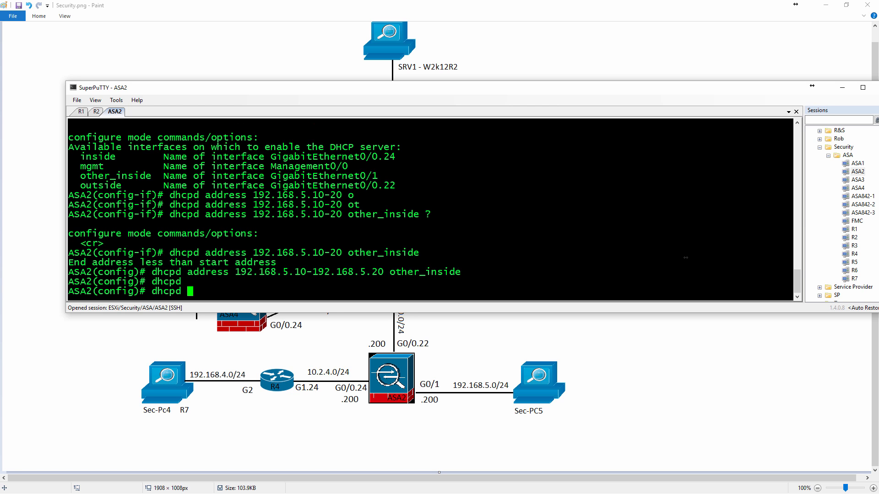
text(?en)
key(Tab)
text(?)
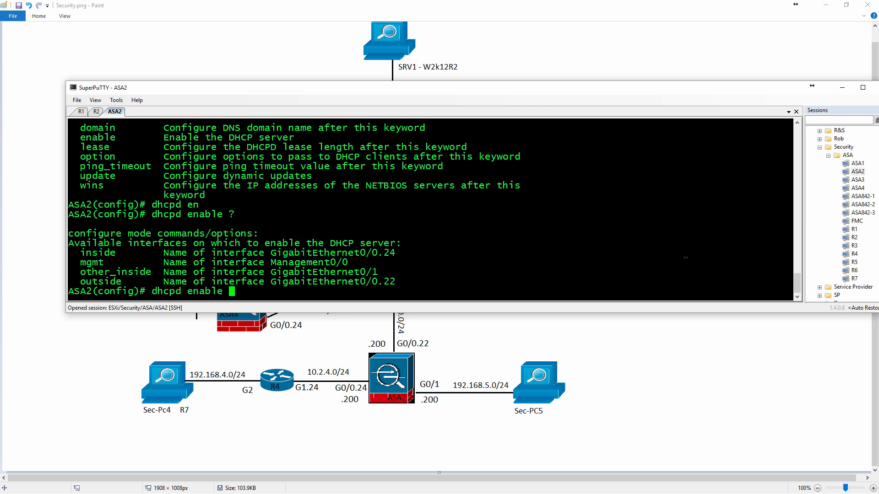
text(o)
key(Tab)
text(t)
key(Tab)
text(?)
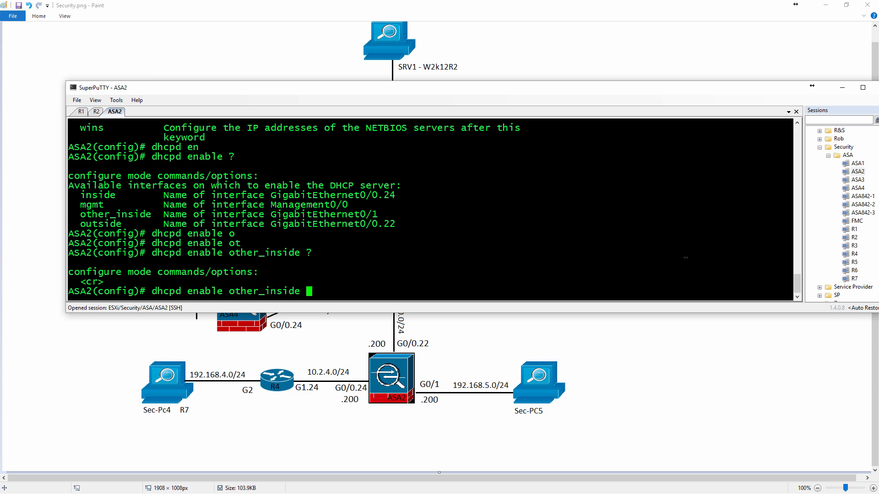
key(Return)
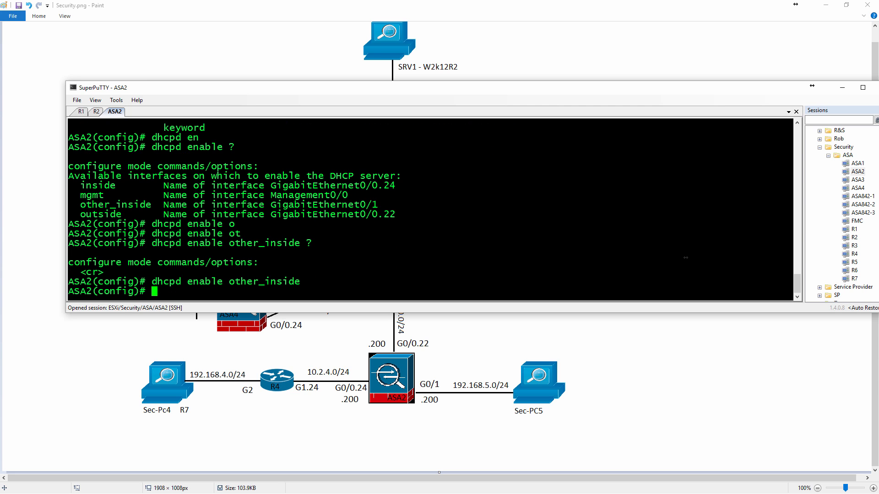
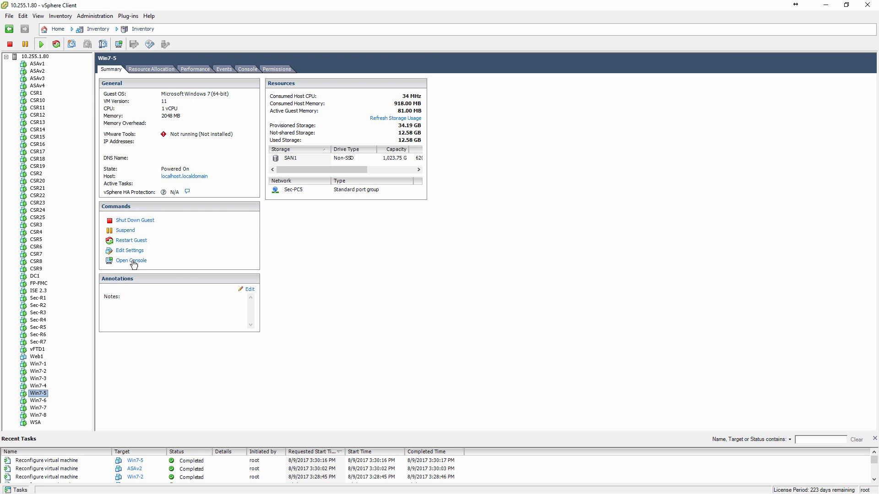
Open the console of the Win7-5 virtual machine, log in with the account password and dismiss the Windows activation notice.
click(131, 261)
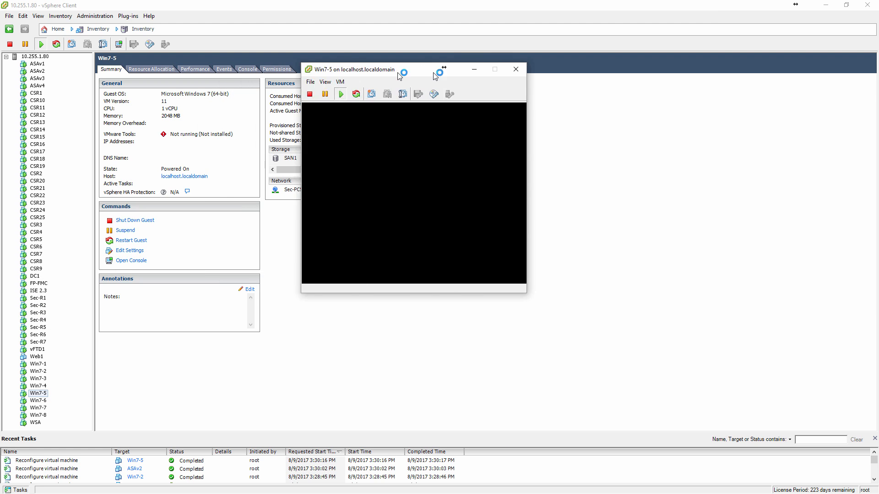
click(512, 287)
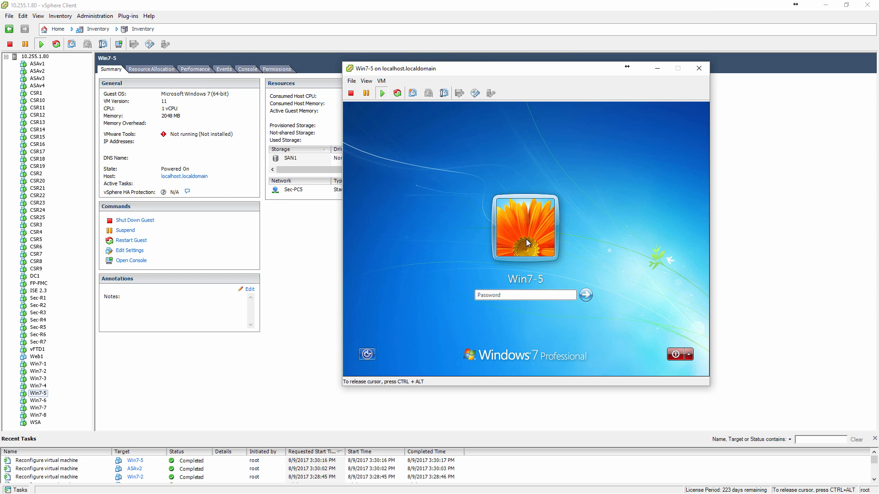
text(••••••••)
key(Return)
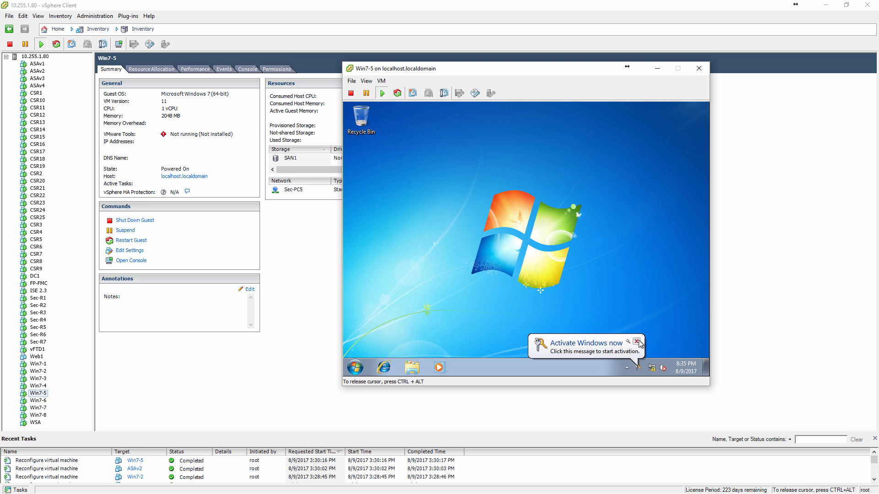
click(636, 342)
Check the IPv4 address details of the Local Area Connection on Win7-5 from the Network and Sharing Center.
right_click(651, 367)
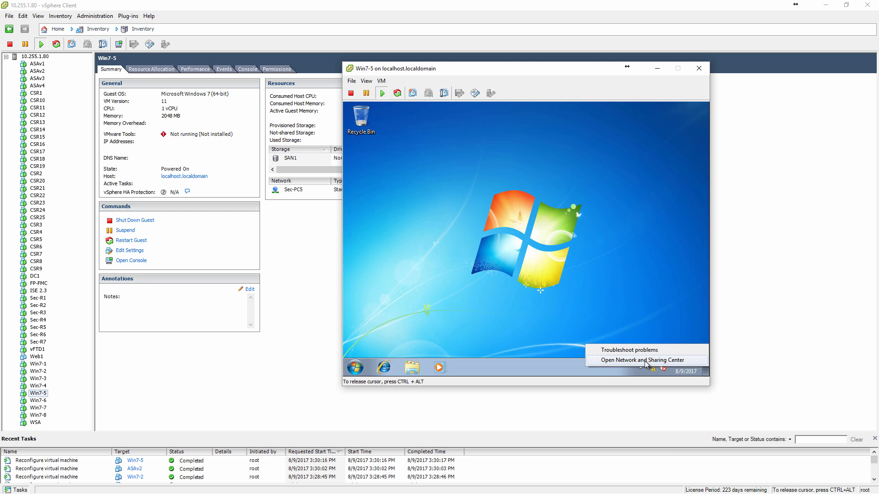
click(641, 360)
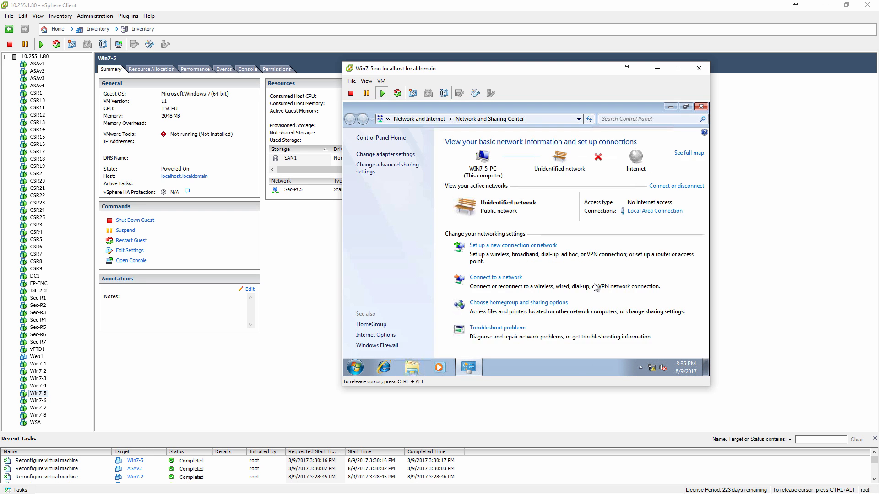
click(650, 211)
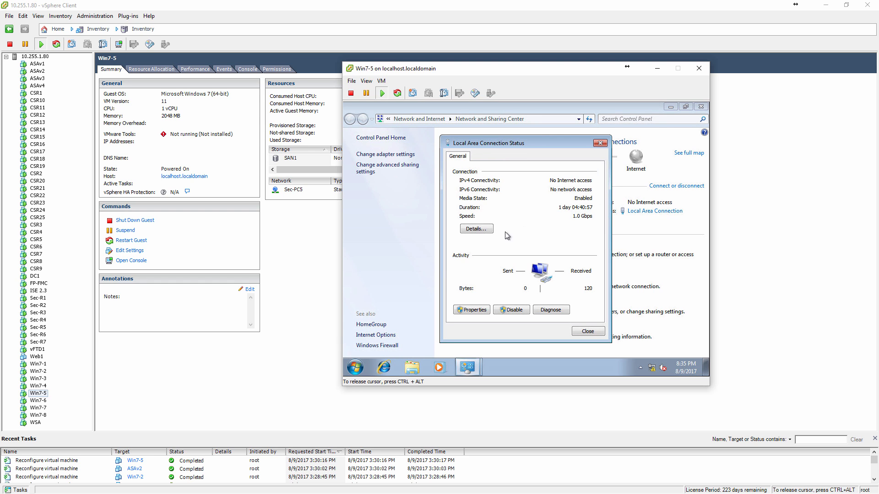
click(488, 229)
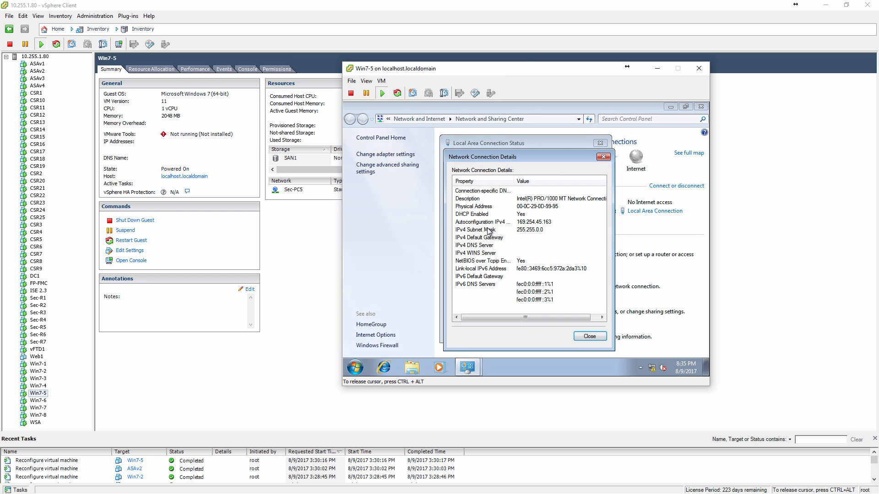
click(603, 156)
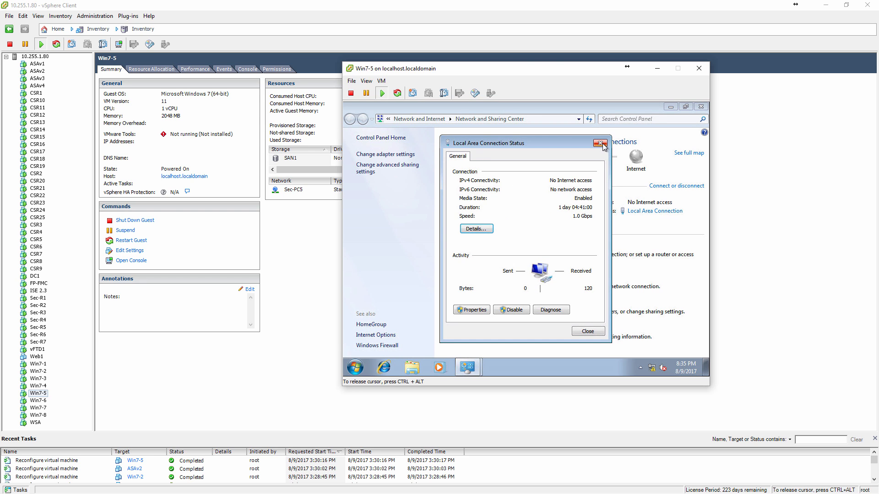
Check in the TCP/IPv4 properties of the Local Area Connection that IP and DNS addresses are obtained automatically.
click(461, 310)
double_click(528, 252)
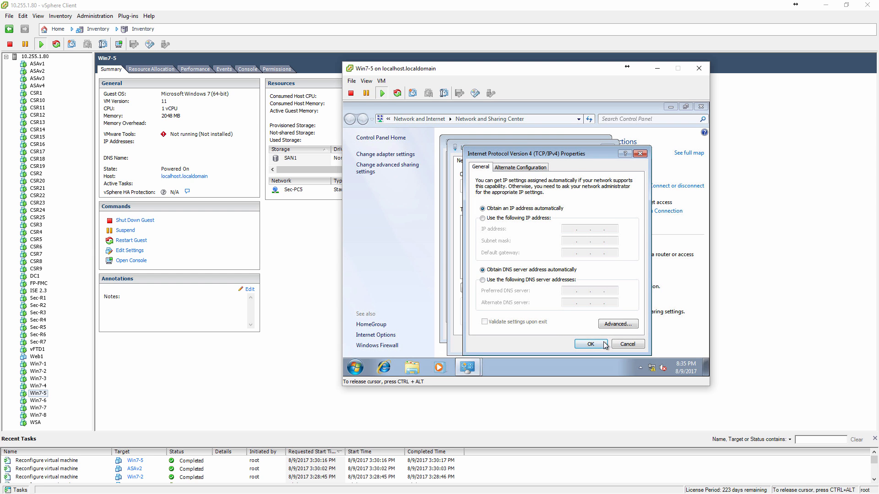
click(600, 345)
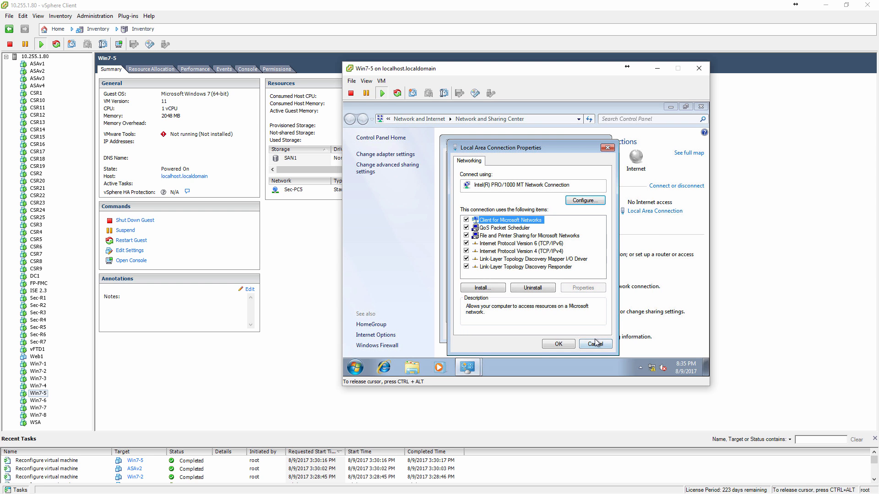
click(560, 344)
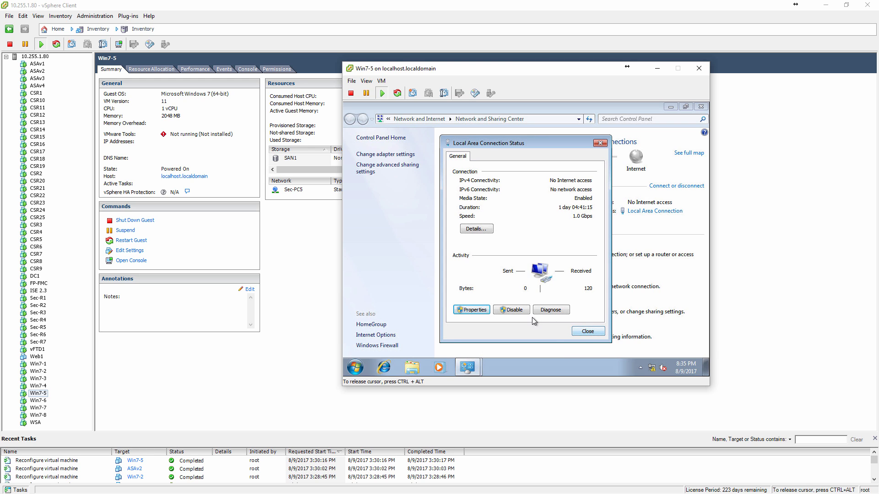
Disable and re-enable the Local Area Connection on Win7-5, and return to the Network and Sharing Center.
click(513, 310)
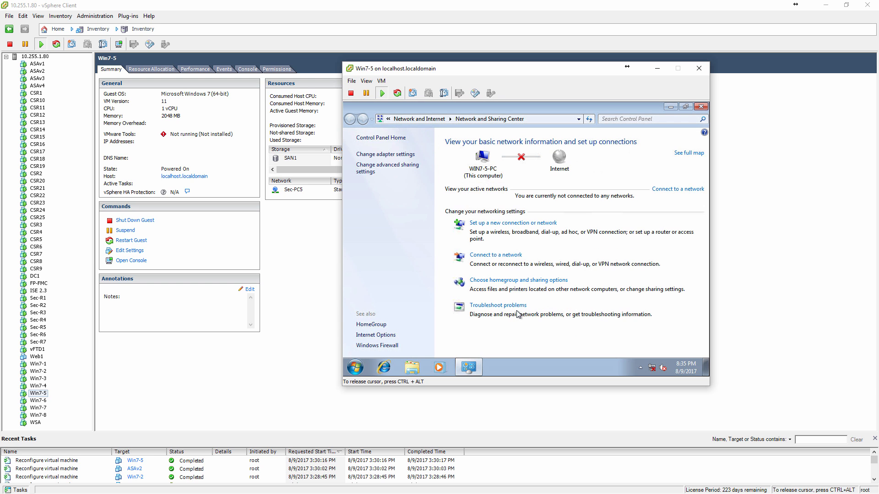
click(386, 156)
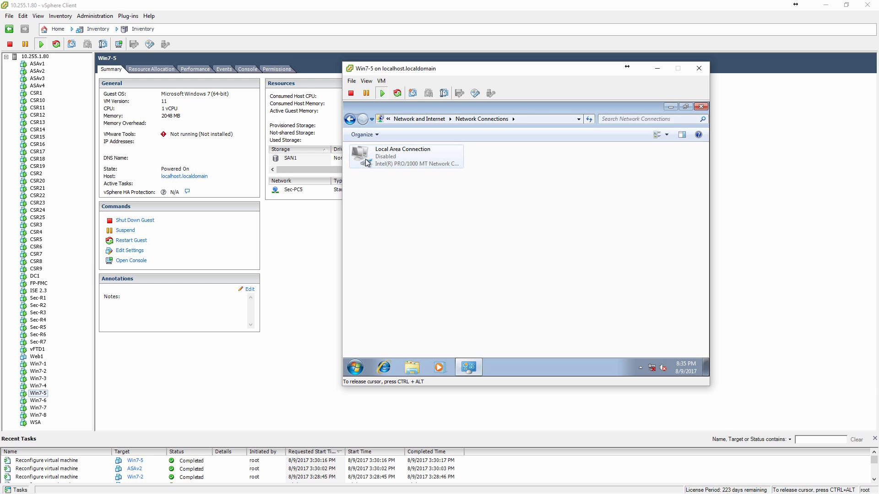
click(380, 158)
click(398, 138)
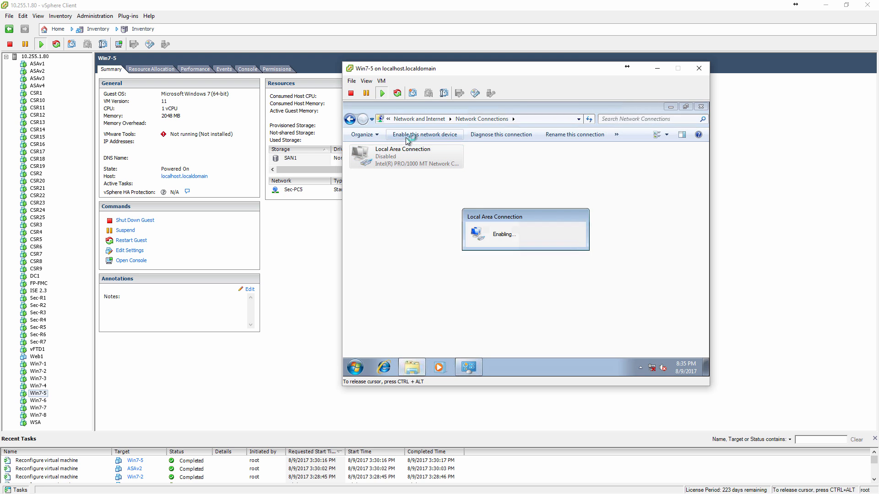
click(350, 119)
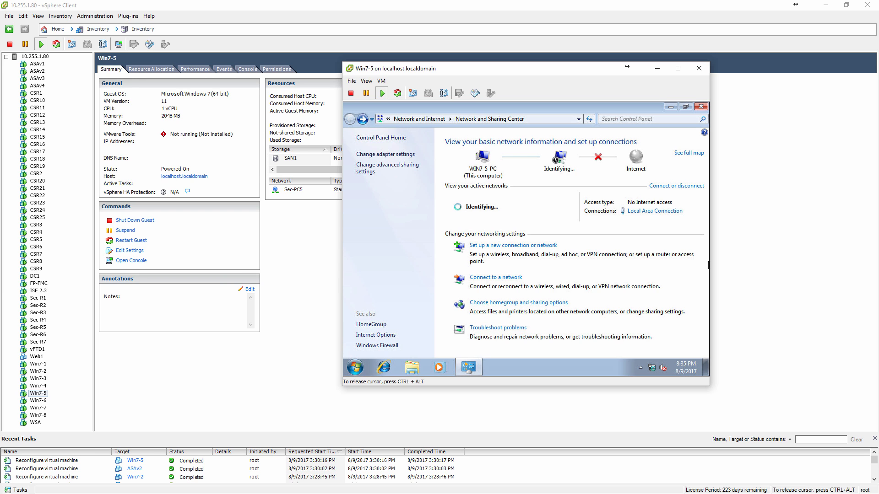
Switch to the ASA2 session in SuperPuTTY, leave configuration mode and list the interface names with show nameif.
key(ctrl+alt)
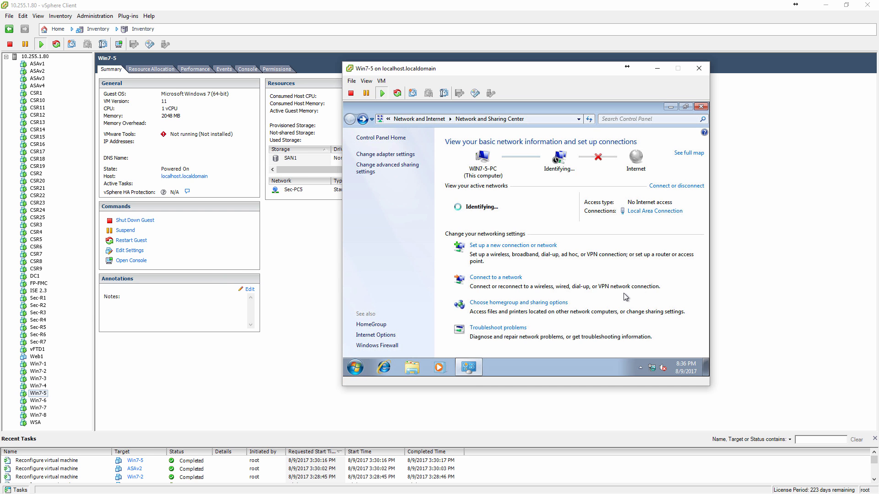
key(alt+Tab)
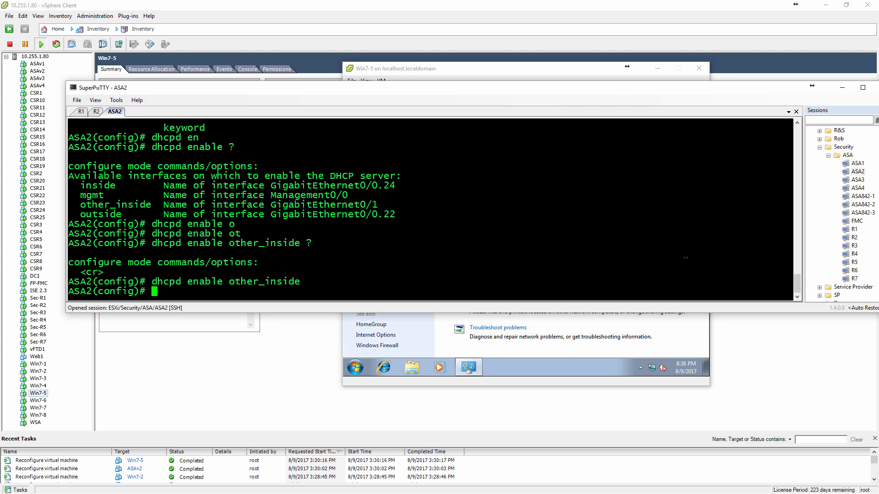
text(end)
key(Return)
text(show na)
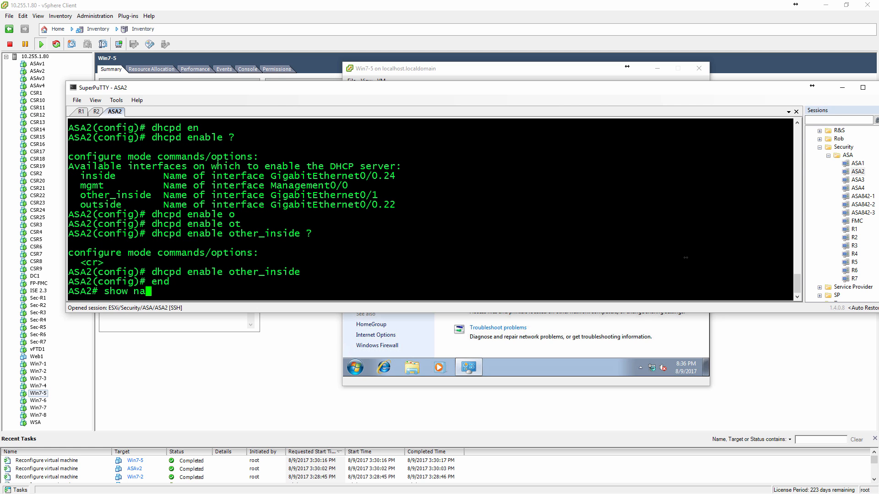
text(meif)
key(Return)
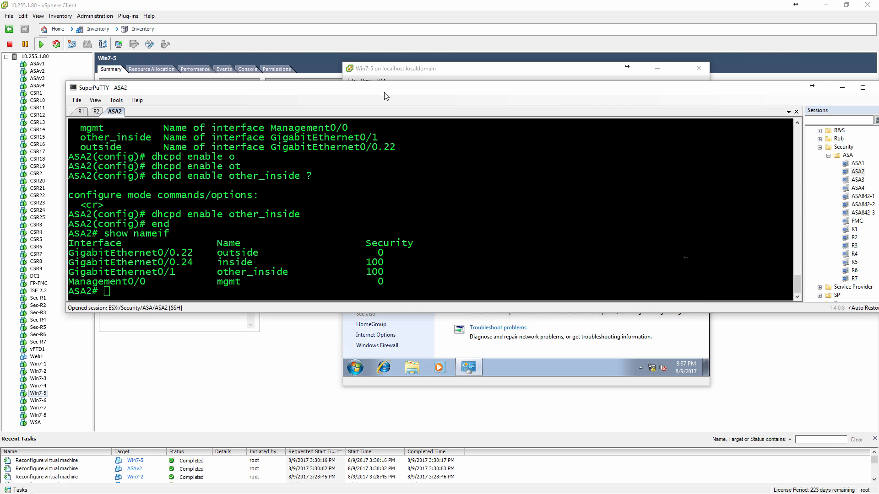
Move the terminal window clear of the Win7-5 console and recheck the Local Area Connection's address details.
drag(387, 92, 372, 243)
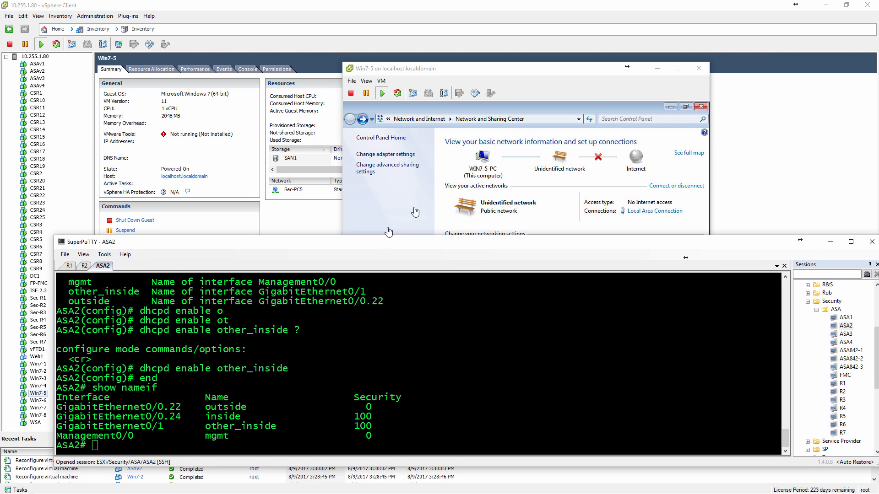
click(547, 198)
click(655, 211)
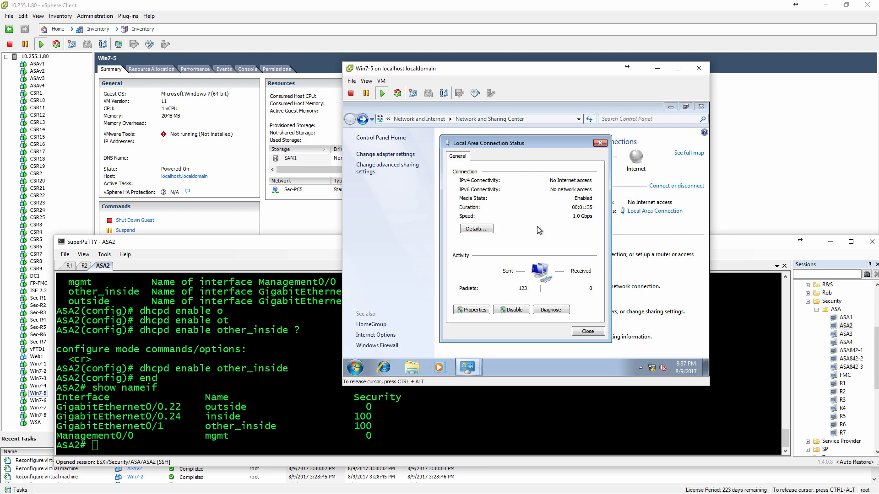
click(474, 231)
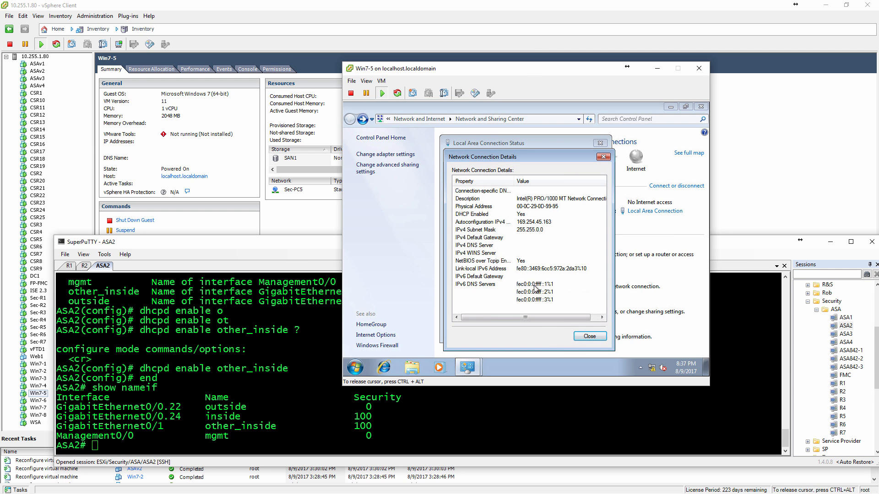
click(585, 337)
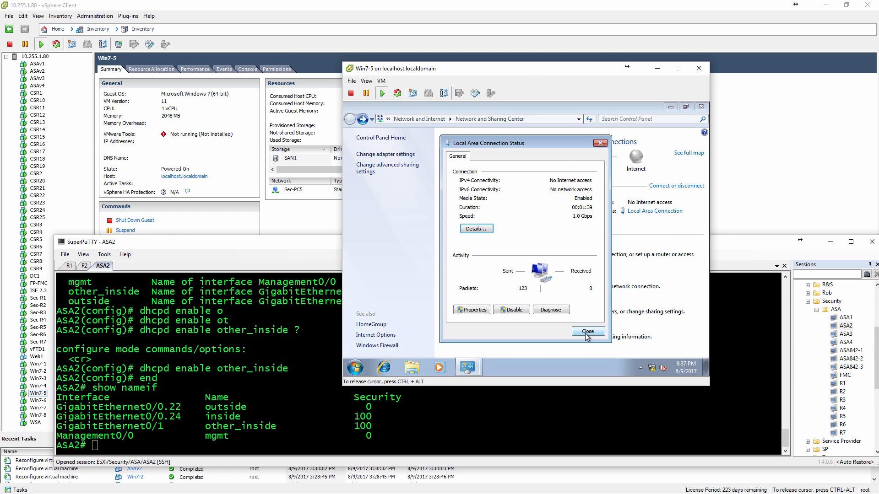
click(587, 336)
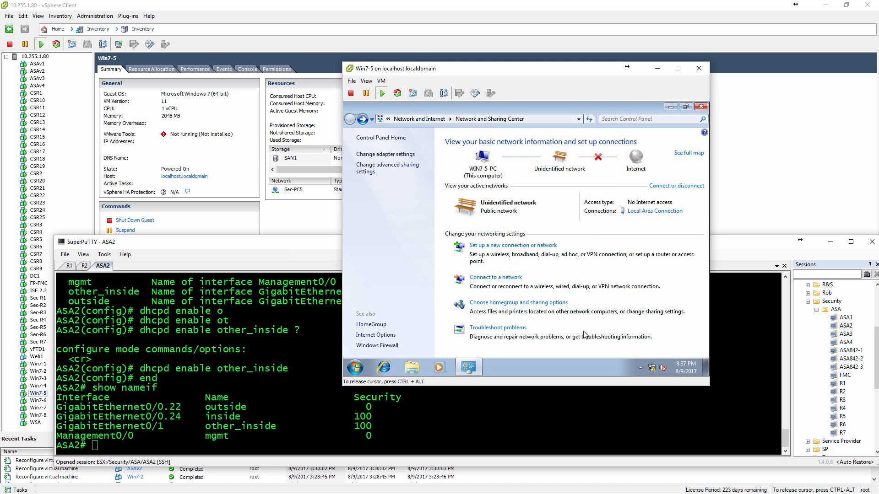
Enter configuration mode on ASA2 and look up the available options of the dhcpd command.
click(317, 254)
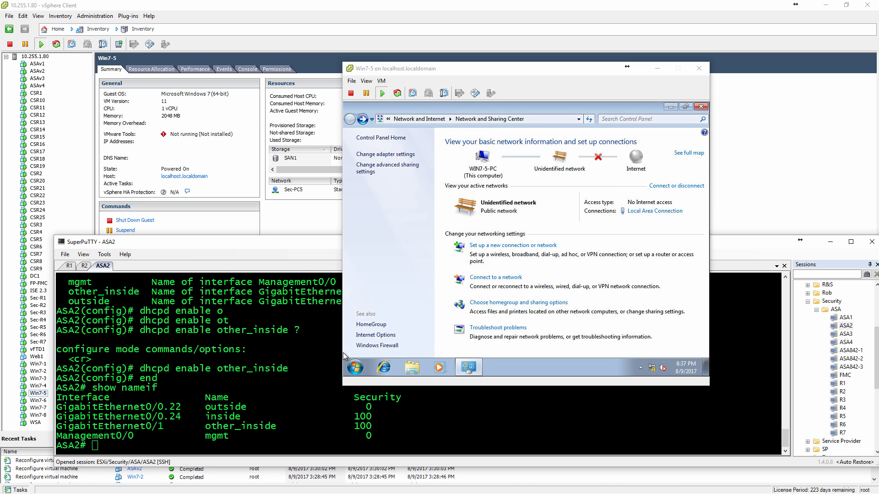
text(conf t)
key(Return)
text(dh)
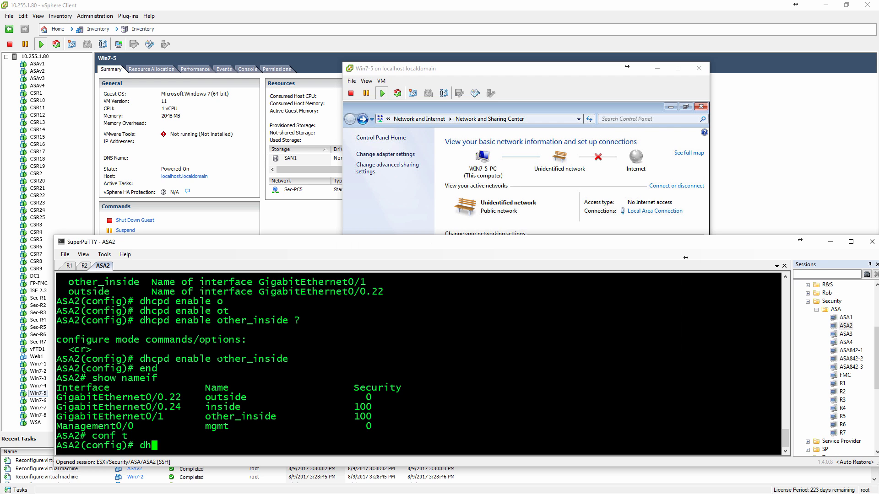
text(cp)
key(Tab)
text(/)
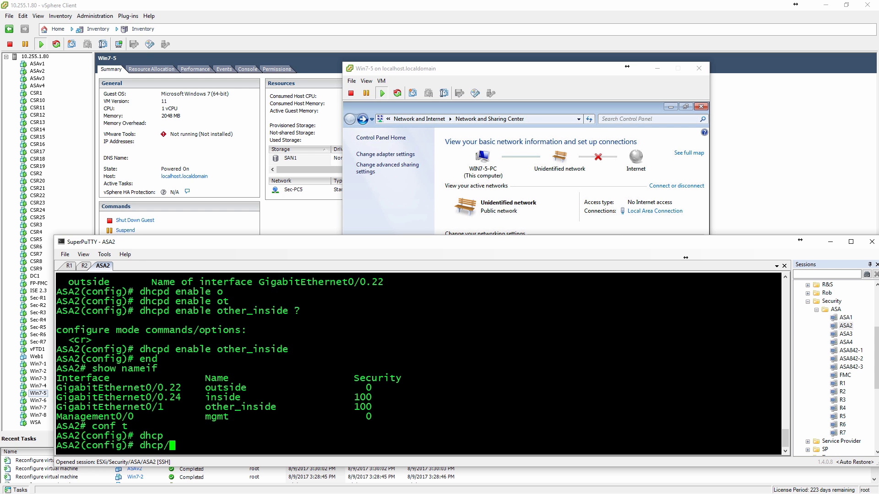
key(BackSpace)
text(?)
text(d)
key(Tab)
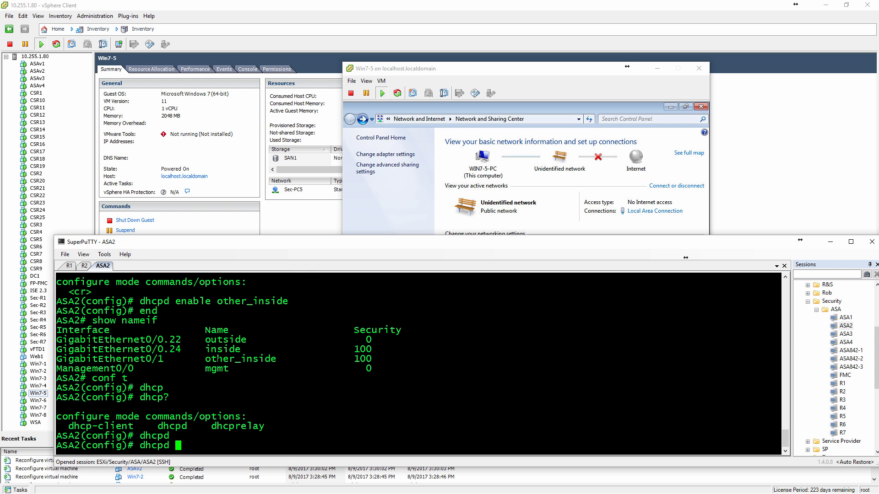
text(?)
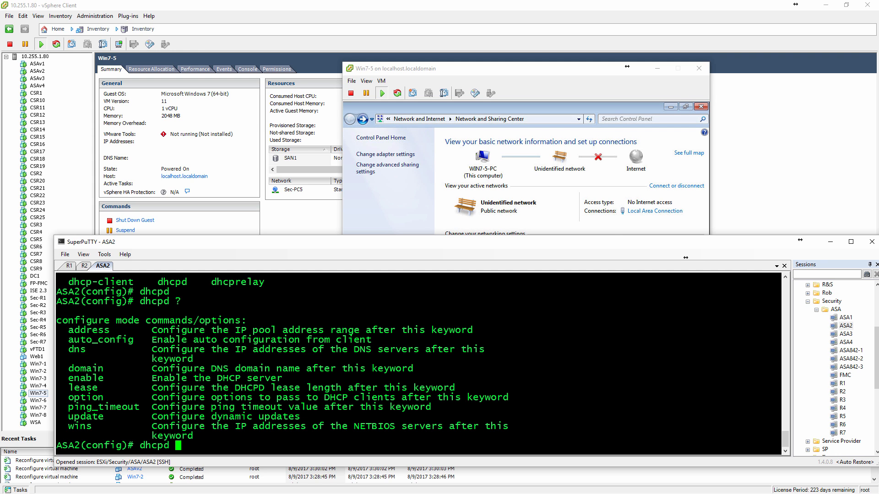
Enter the dhcpd address pool 192.168.5.10-192.168.5.20 again for the other_inside interface, checking the syntax along the way.
text(ad)
key(Tab)
text(?)
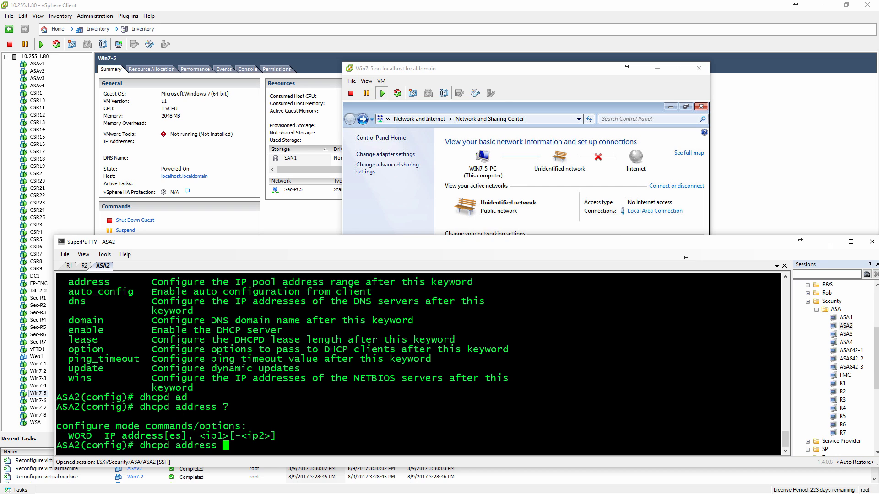
text(192.168.5.10-192.168.)
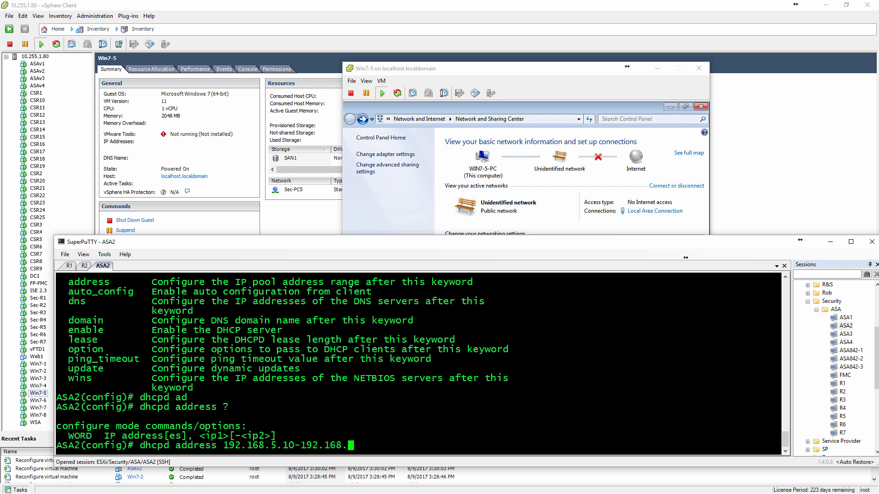
text(5.20 )
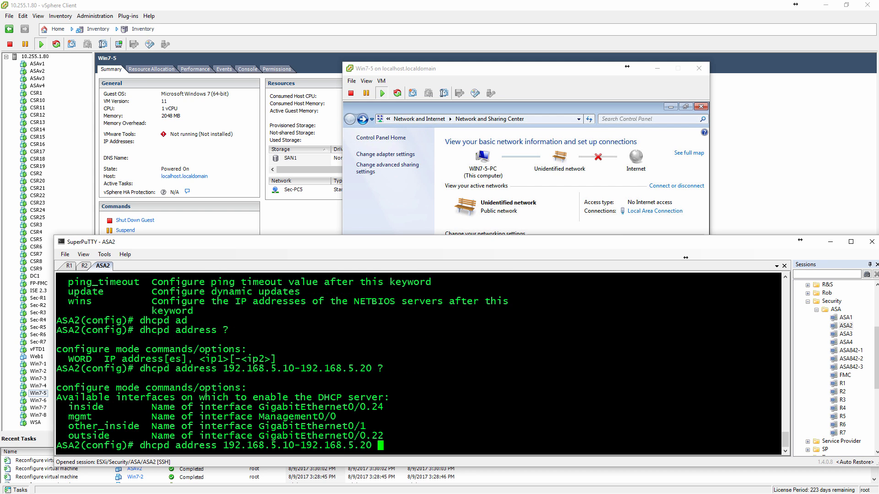
text(?o)
key(Tab)
text(t)
key(Tab)
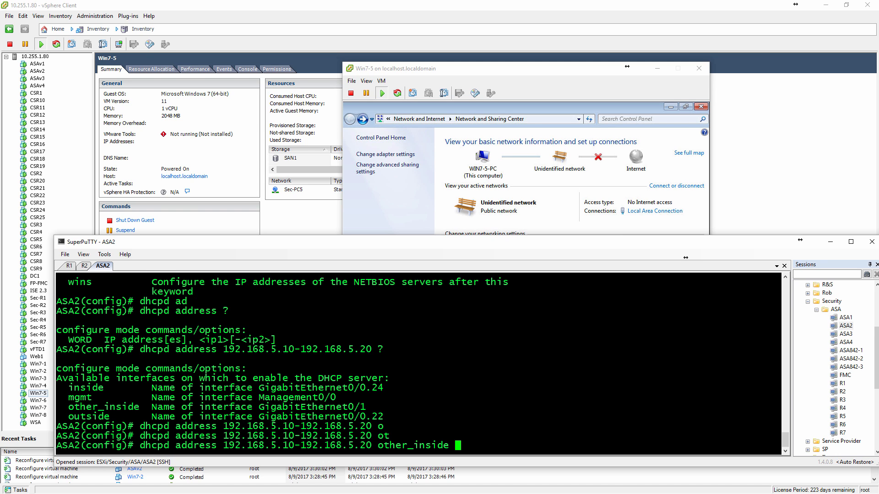
text(?)
key(Return)
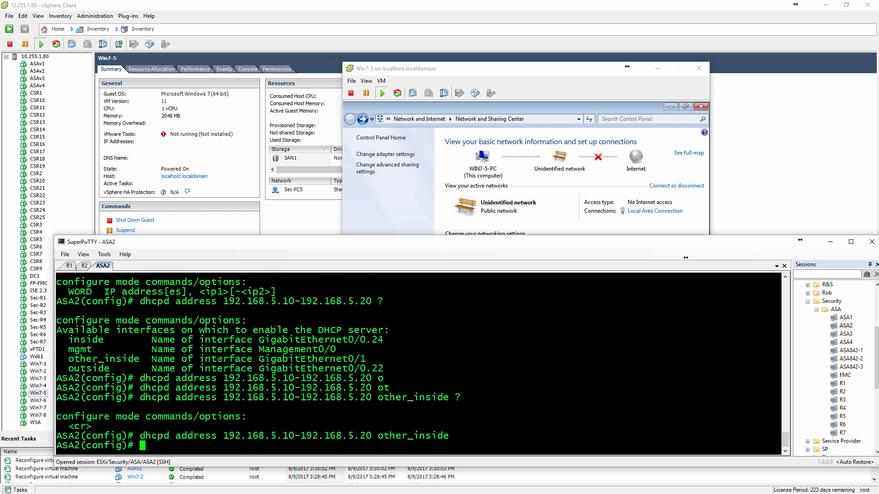
Leave configuration mode on ASA2 and display the running dhcpd configuration.
text(end)
key(Return)
text(sh run dhcpd)
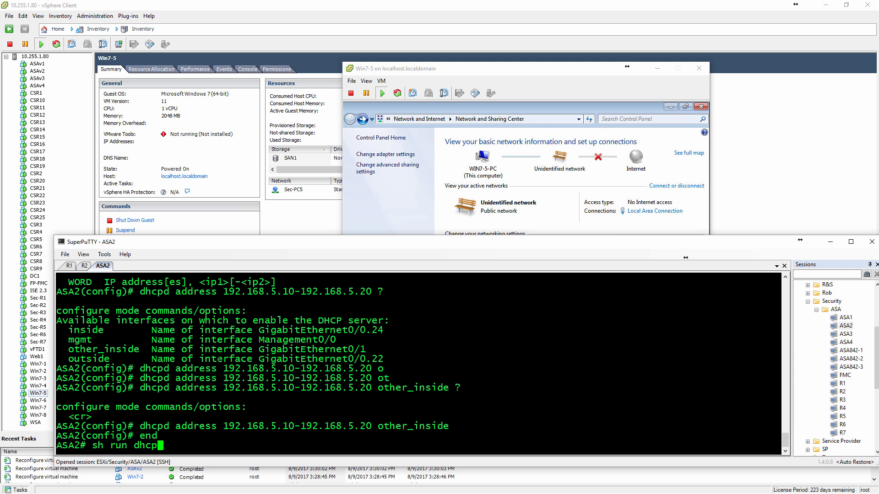
key(Tab)
key(Return)
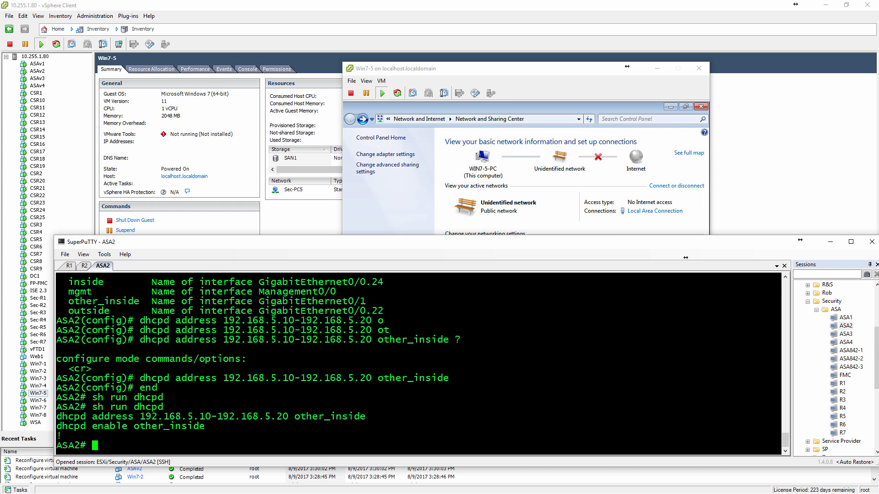
List ASA2's interface IP addresses and status with sh int ip br.
text(sh int ip br)
key(Return)
Enter configuration mode on ASA2 and enable interface g0/1 with no shut.
text(conft)
key(Return)
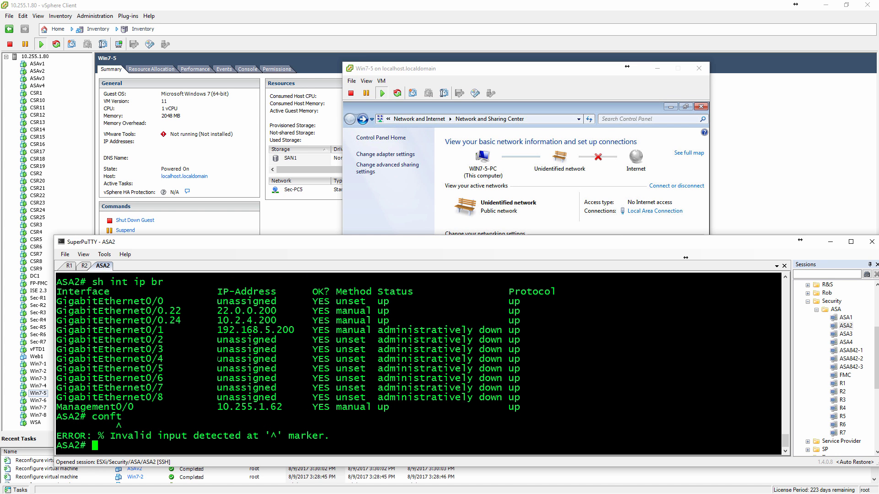
text(con)
text(int )
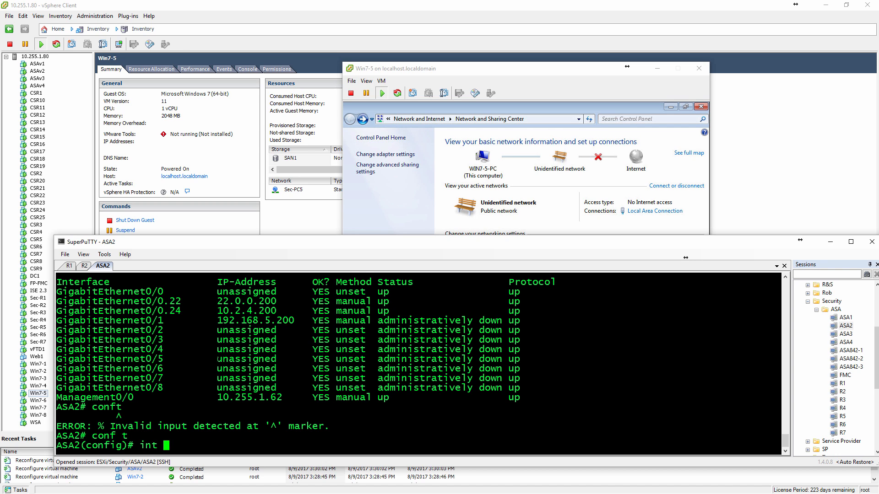
text(int)
key(BackSpace)
key(BackSpace)
key(BackSpace)
key(BackSpace)
text(g0/1)
key(Return)
text(no shut)
key(Return)
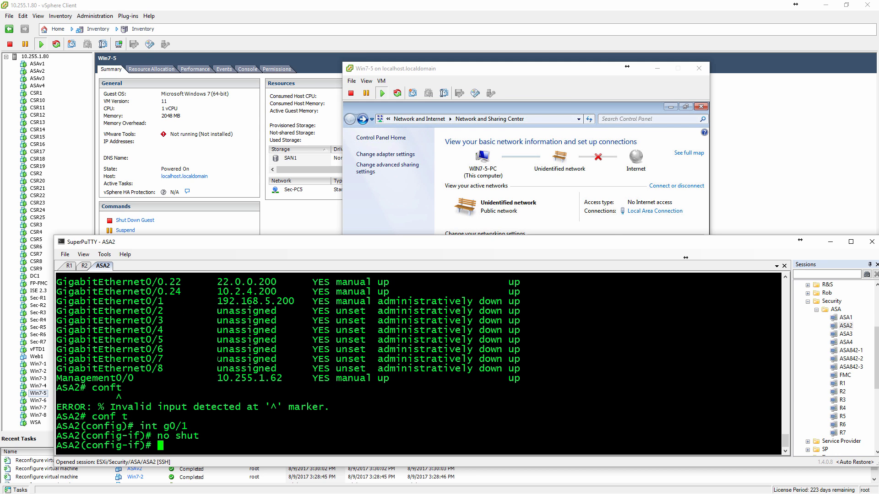
Recheck the brief interface status on ASA2 after enabling g0/1.
text(sh int ip br)
key(Return)
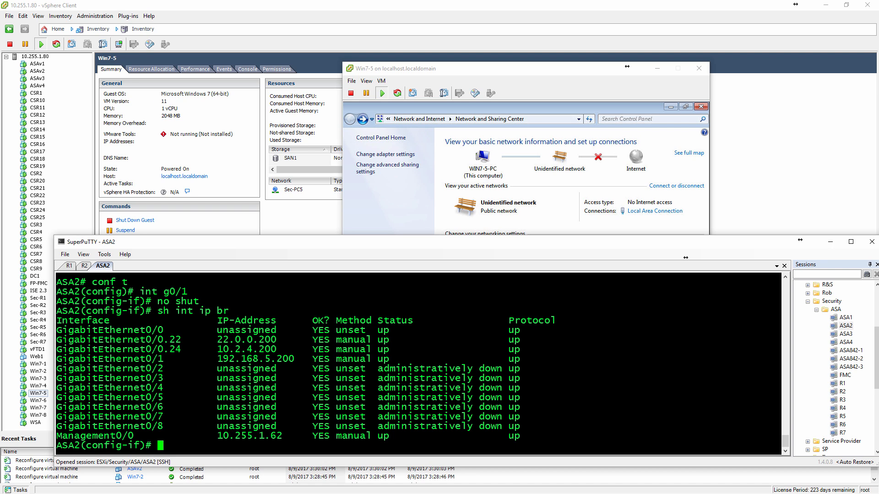
Leave configuration mode, look up the show dhcpd options and display the DHCP bindings on ASA2.
text(end)
key(Return)
text(show dhcp)
key(Tab)
text(d)
key(Tab)
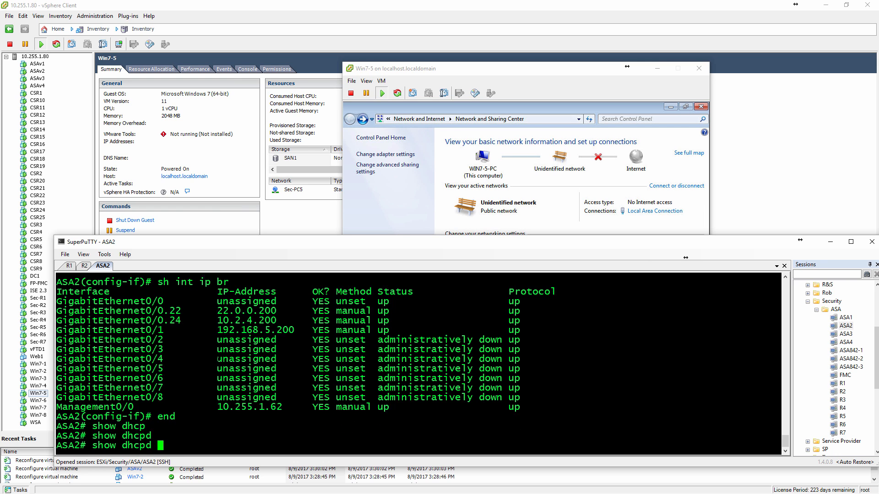
text(?bin)
key(Tab)
key(Return)
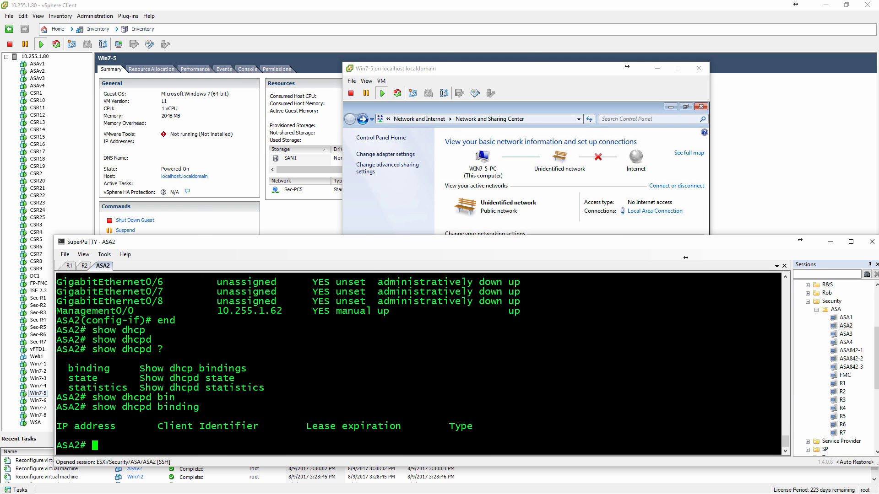
Bring the Win7-5 console forward, move it clear of the terminal and disable its Local Area Connection.
click(529, 68)
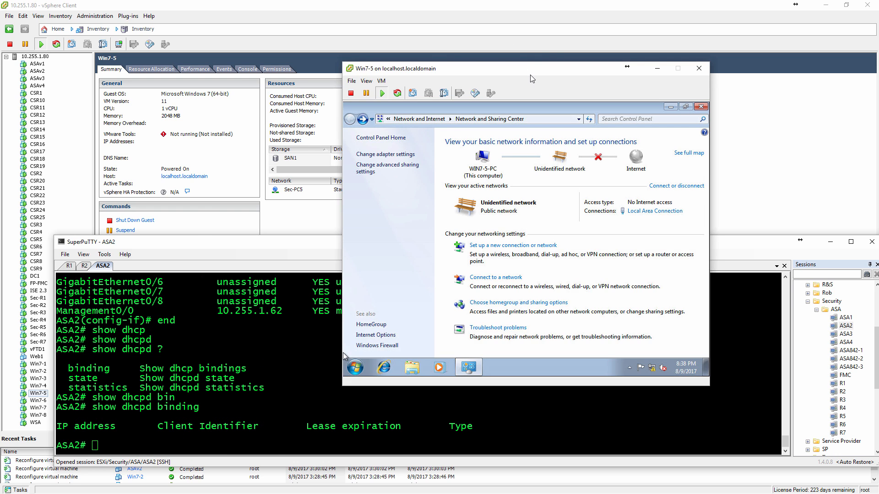
drag(528, 69, 552, 39)
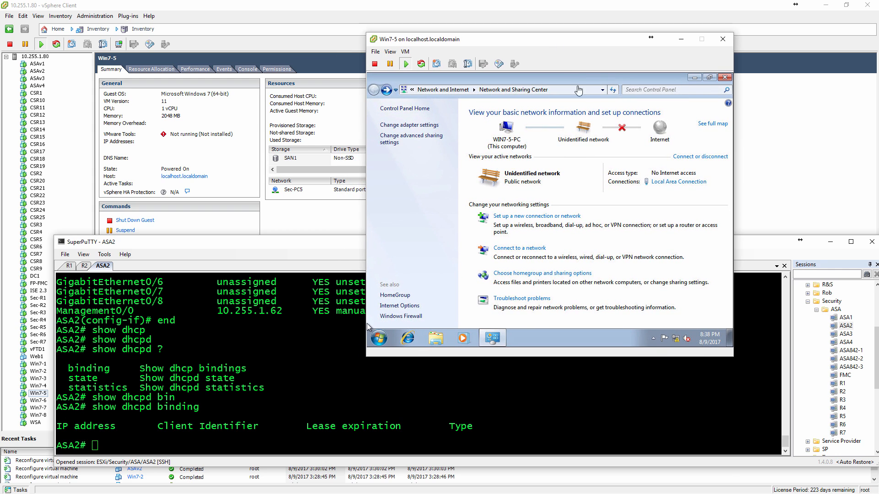
click(660, 183)
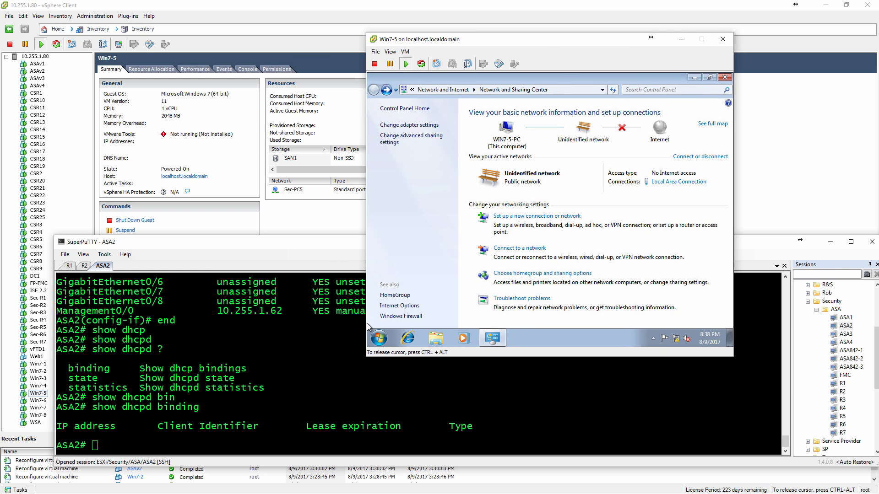
click(671, 182)
click(538, 277)
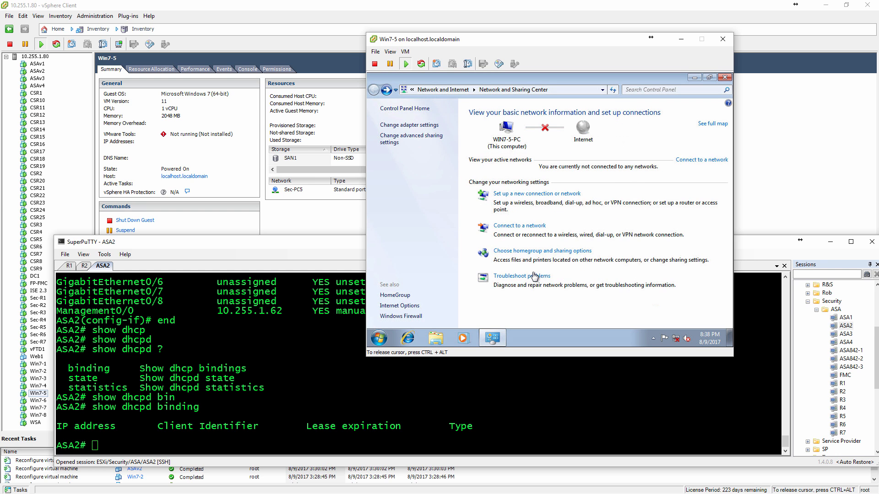
Re-enable the Local Area Connection in Win7-5's adapter settings and set the network location to Home network.
click(420, 126)
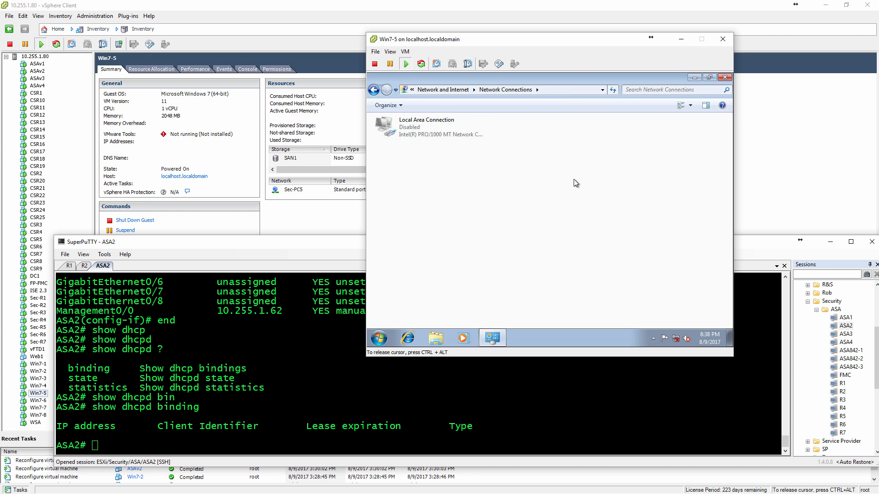
click(406, 121)
click(443, 104)
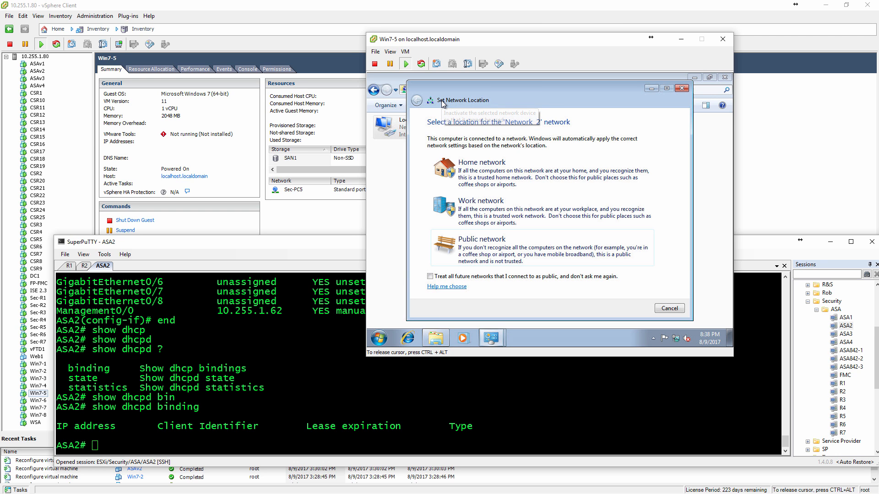
click(546, 181)
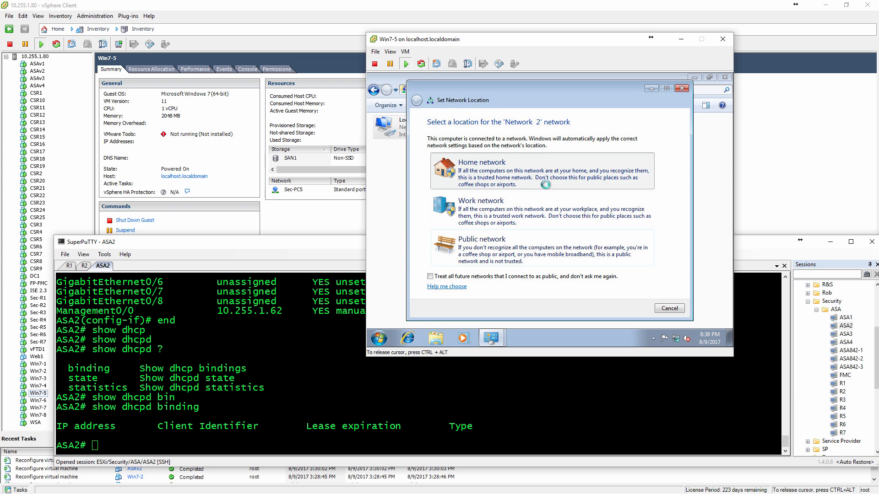
Return to the ASA2 session and rerun show dhcpd binding to check for a client lease.
key(ctrl+alt)
click(685, 258)
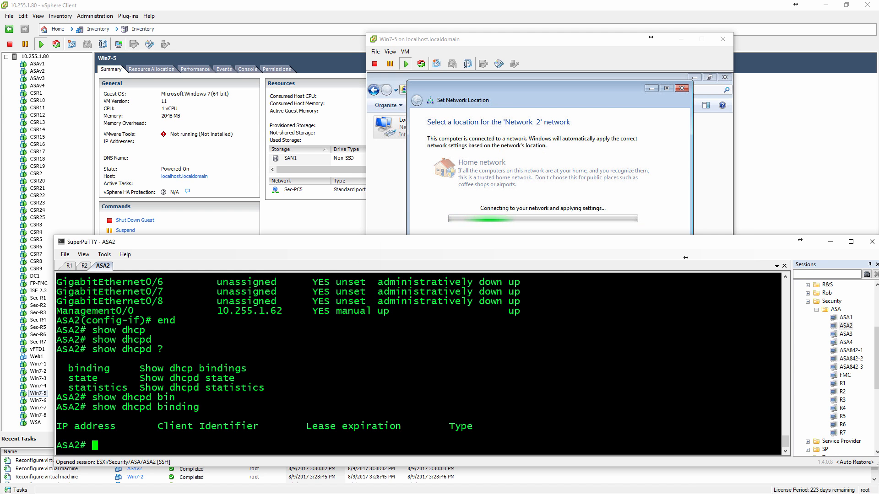
key(Up)
key(Return)
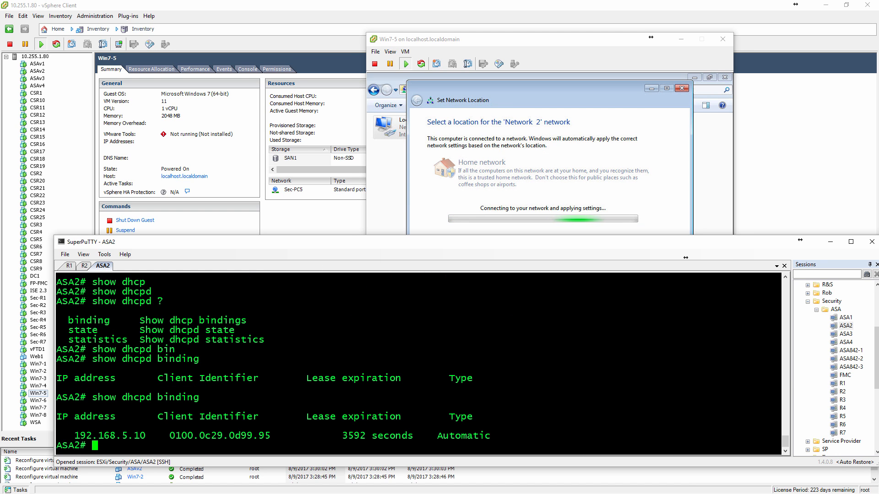
Cancel the homegroup setup on Win7-5 and open a Windows command prompt.
click(490, 89)
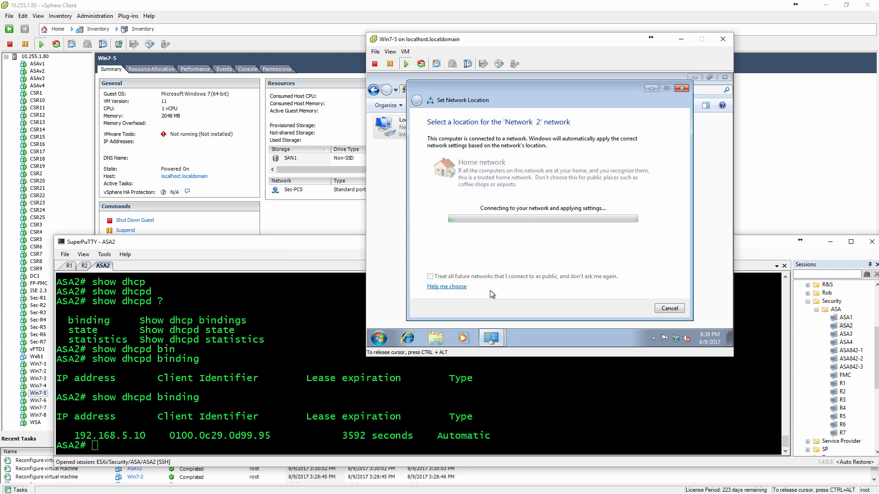
click(657, 310)
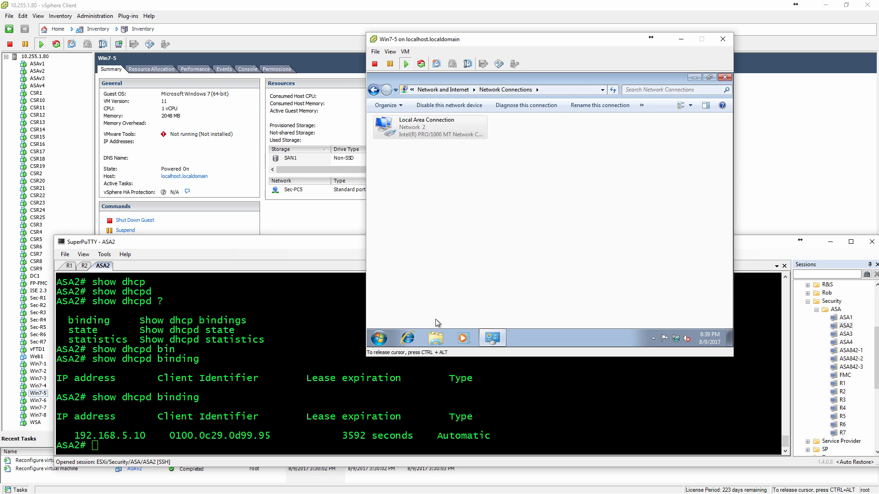
click(378, 338)
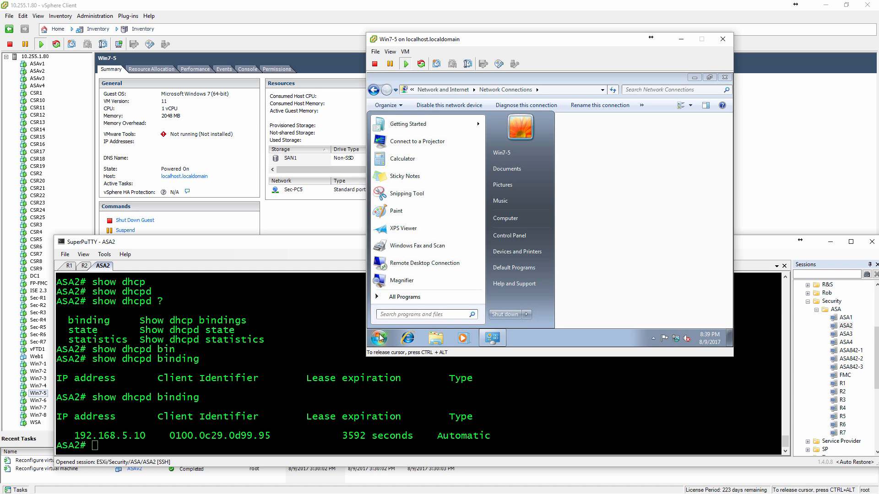
text(cmd)
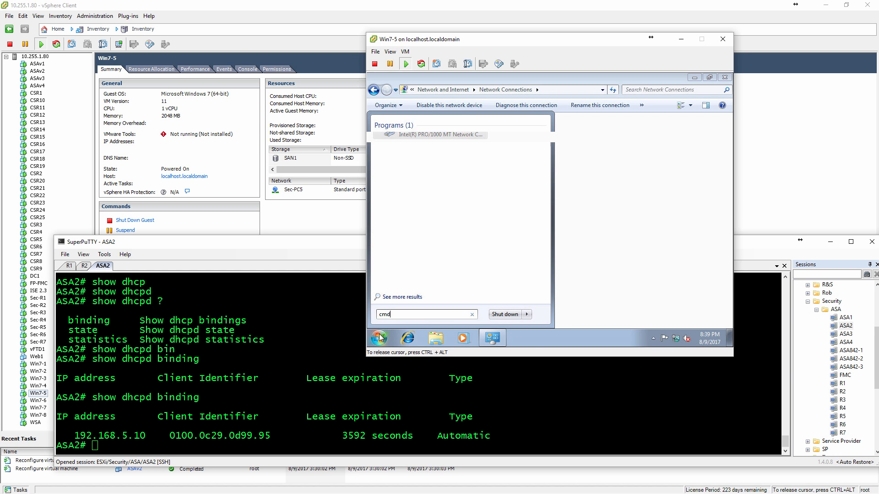
key(Return)
Run ipconfig on Win7-5 to check its assigned address and default gateway.
text(ping)
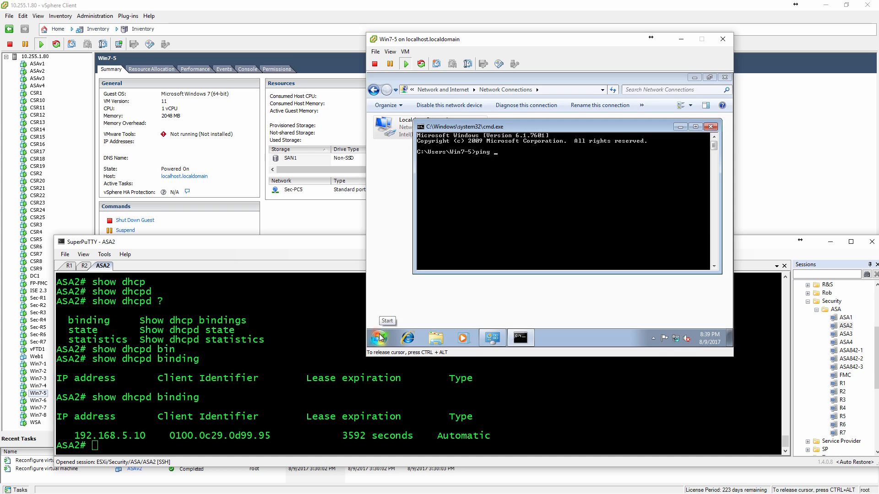
key(BackSpace)
key(BackSpace)
key(BackSpace)
text(ipconfig)
key(Return)
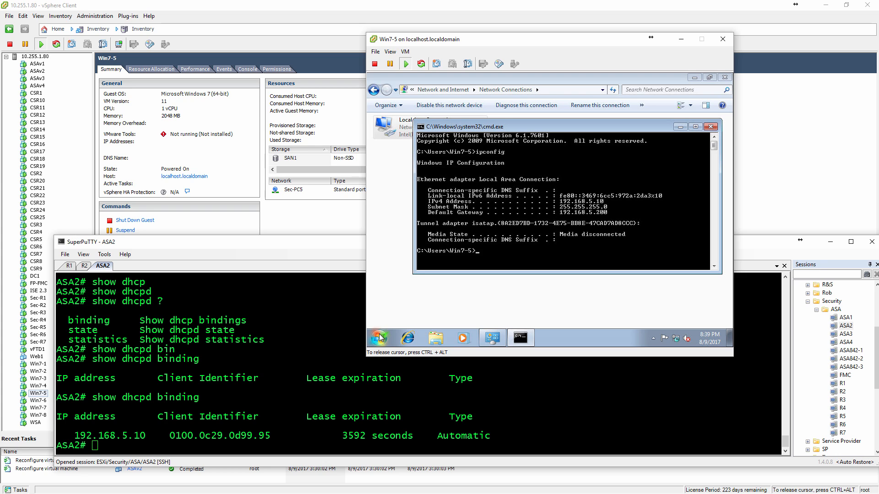
Ping ASA2's inside address 192.168.5.200 from the Win7-5 command prompt.
text(pin)
key(Up)
key(BackSpace)
key(BackSpace)
key(BackSpace)
key(BackSpace)
key(BackSpace)
key(BackSpace)
key(BackSpace)
key(BackSpace)
key(BackSpace)
key(BackSpace)
key(BackSpace)
key(Return)
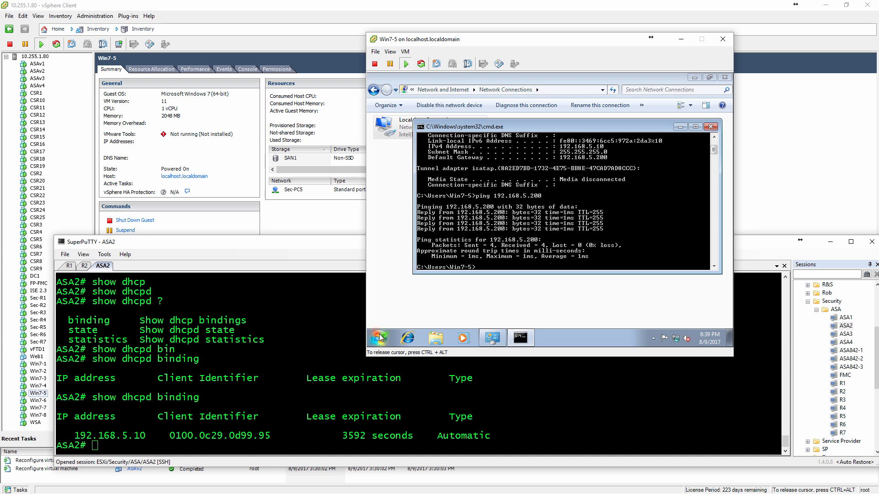
Minimize the Win7-5 console, switch to the Security.png diagram in Paint and move the terminal clear of the ASA2 section.
key(ctrl+alt)
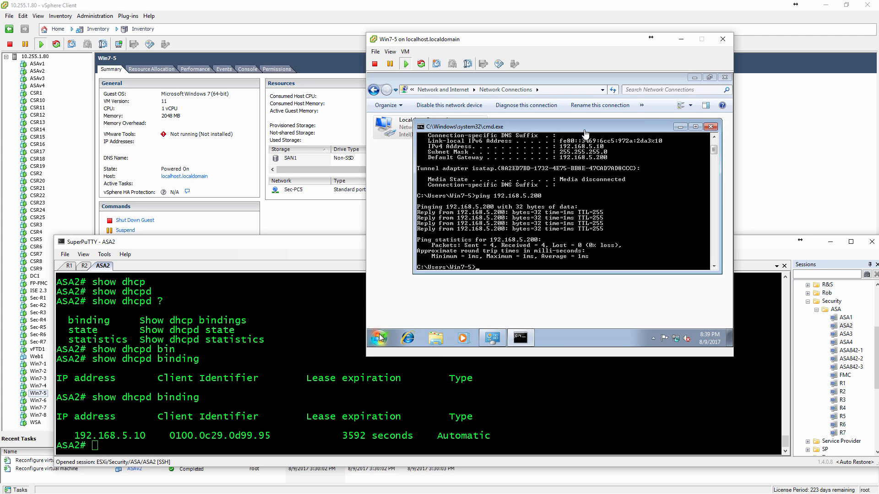
click(681, 39)
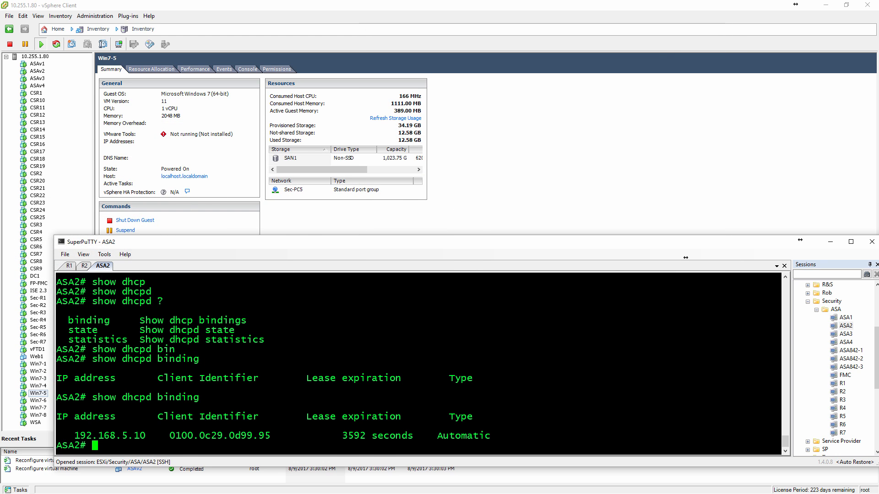
key(alt+Tab)
key(alt+Tab)
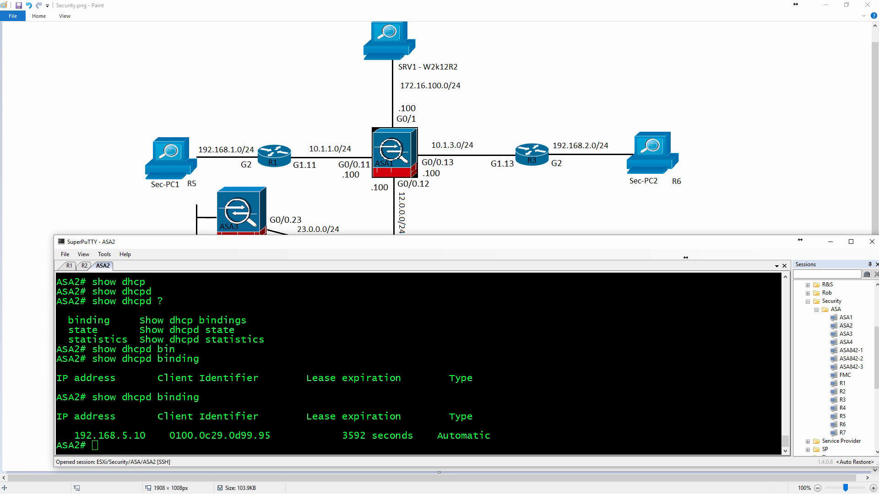
mouse_move(370, 232)
mouse_down()
mouse_move(386, 46)
mouse_move(357, 58)
mouse_up()
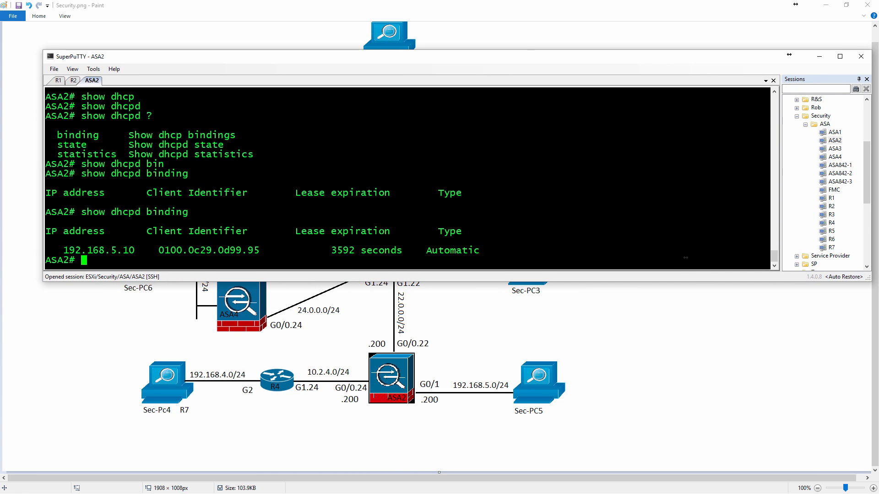
Review the earlier interface and dhcpd configuration commands in ASA2's terminal history.
scroll(685, 258, up, 9)
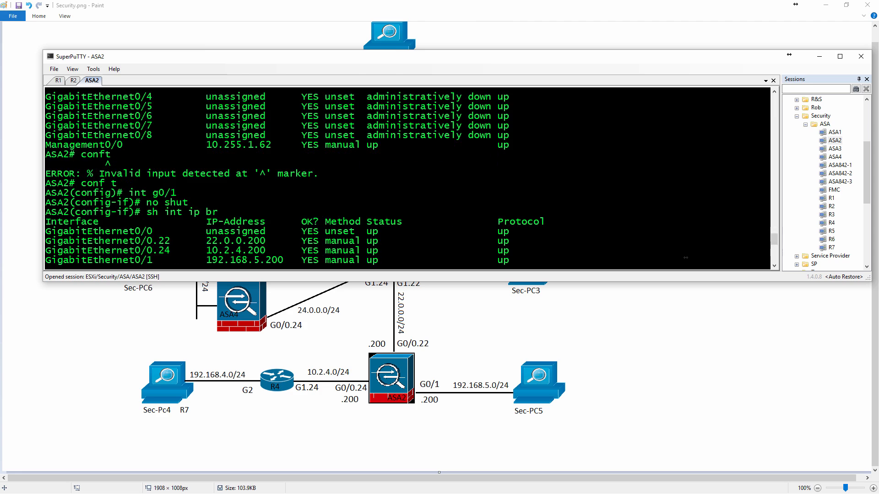
scroll(685, 258, down, 6)
scroll(685, 258, up, 3)
scroll(685, 258, down, 15)
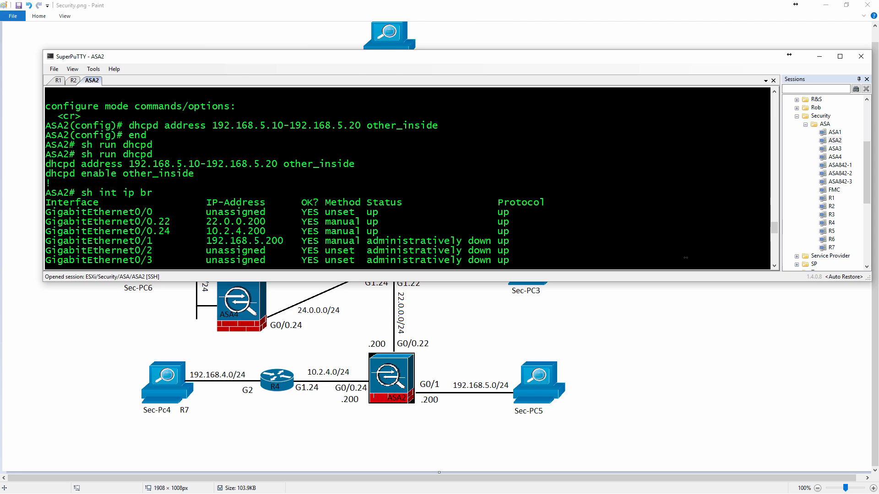
scroll(685, 257, up, 6)
scroll(685, 257, up, 3)
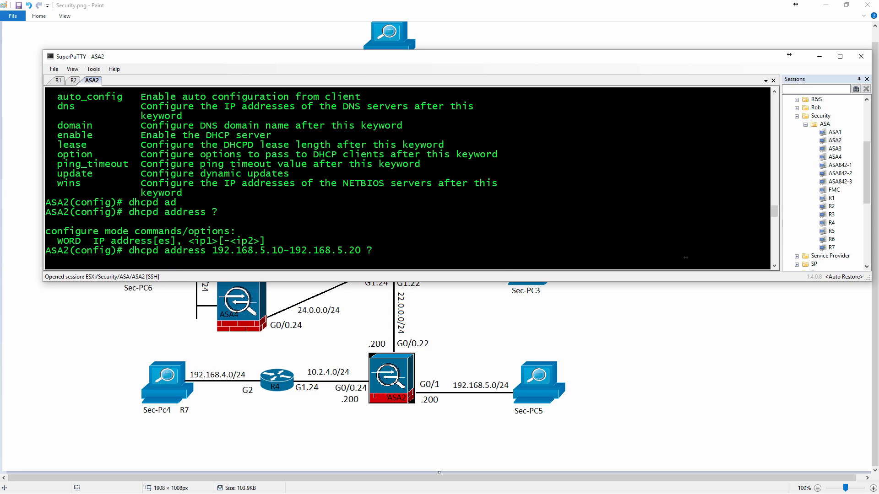
scroll(685, 258, down, 13)
scroll(685, 257, up, 3)
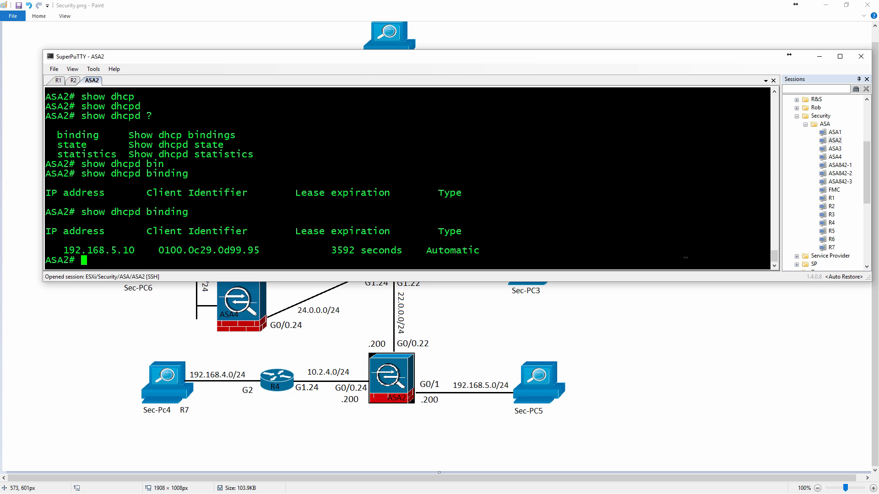
Display ASA2's routing table and add a default route through the outside interface via gateway 22.0.0.2.
text(sh route)
key(Return)
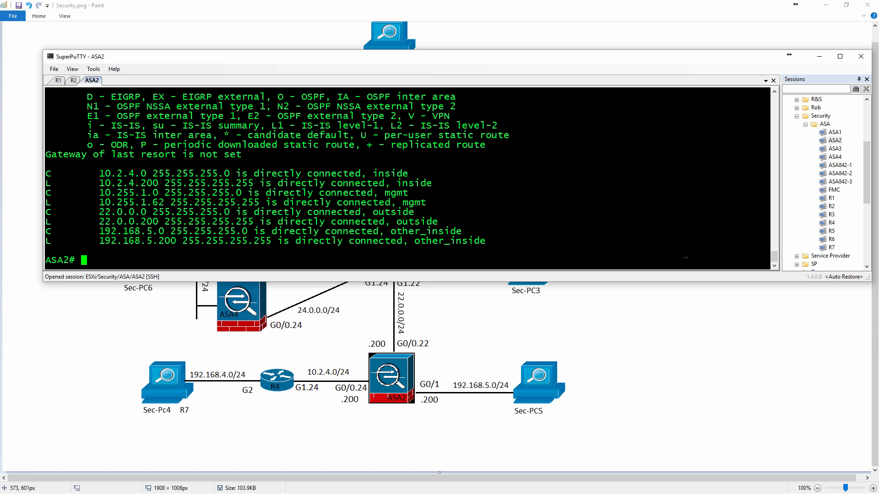
text(conf t)
key(Return)
text(route out)
key(Tab)
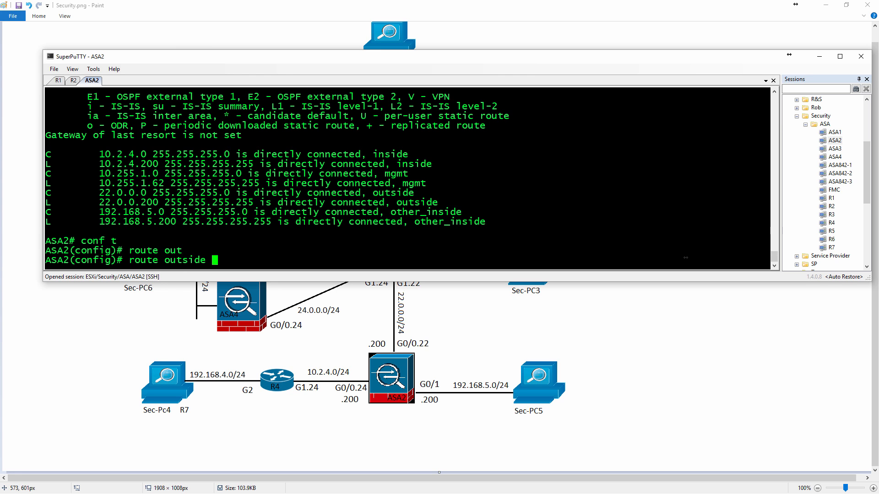
text(0 0 ?)
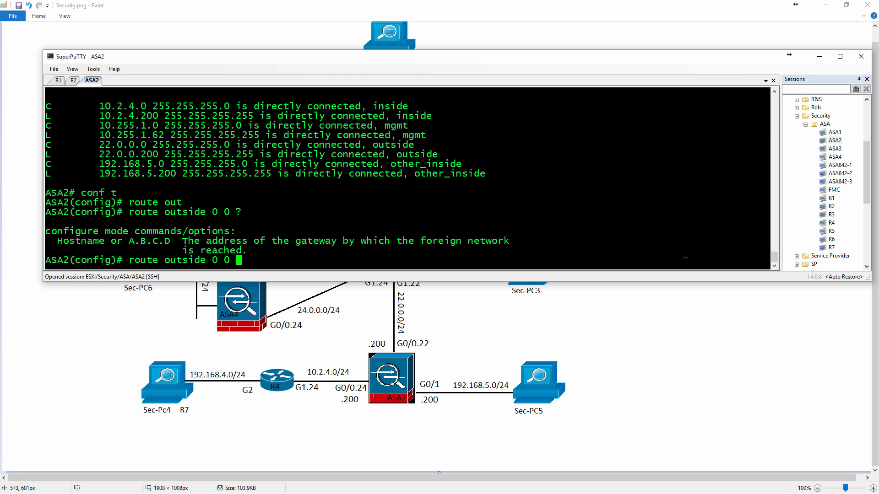
text(22.0.0.2)
Switch to the R2 session, move the terminal clear of R2 in the diagram and set the router's hostname to R2.
click(74, 81)
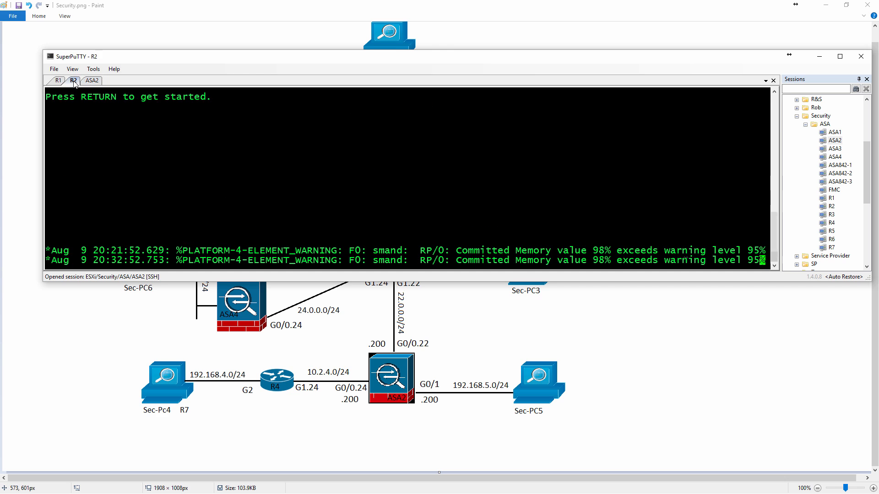
key(Return)
text(en)
key(Return)
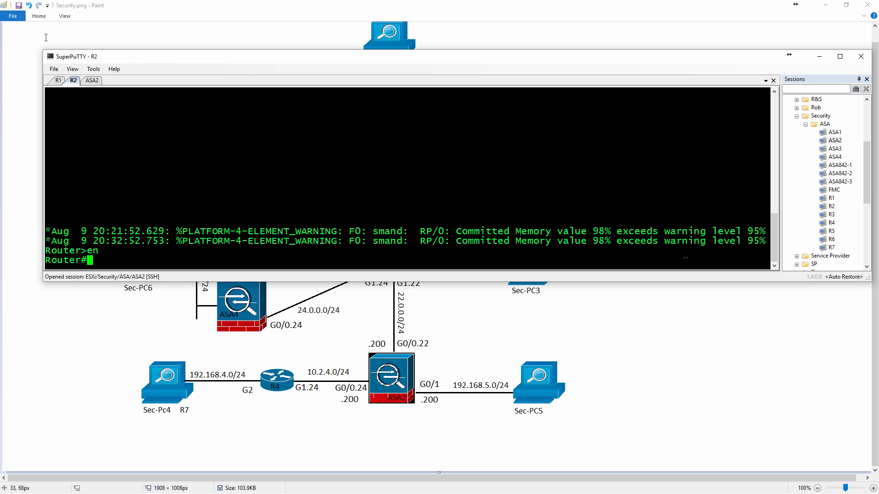
drag(137, 60, 132, 12)
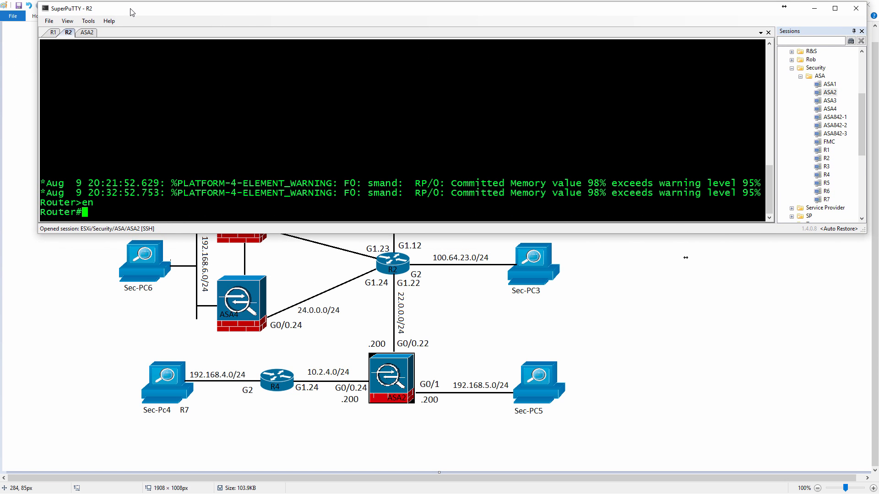
text(conf t)
key(Return)
text(hostn )
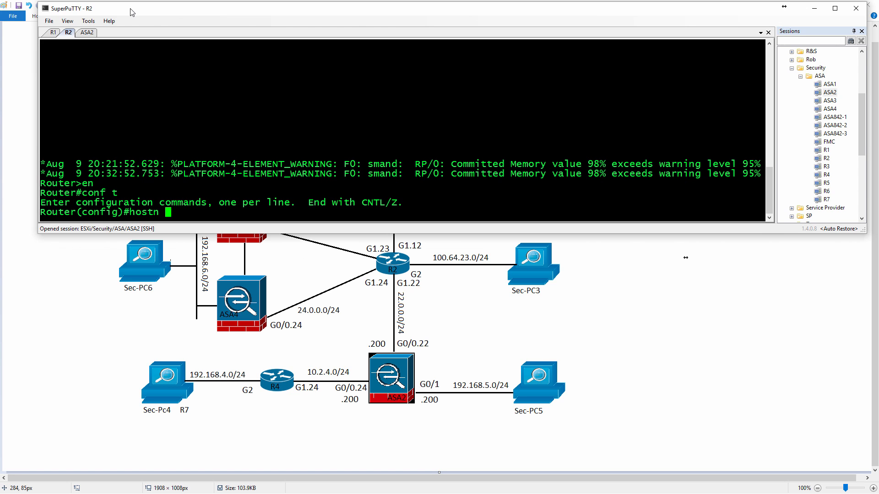
text(R2)
key(Return)
Enable R2's physical interface g1 with no shut.
text(int g1.)
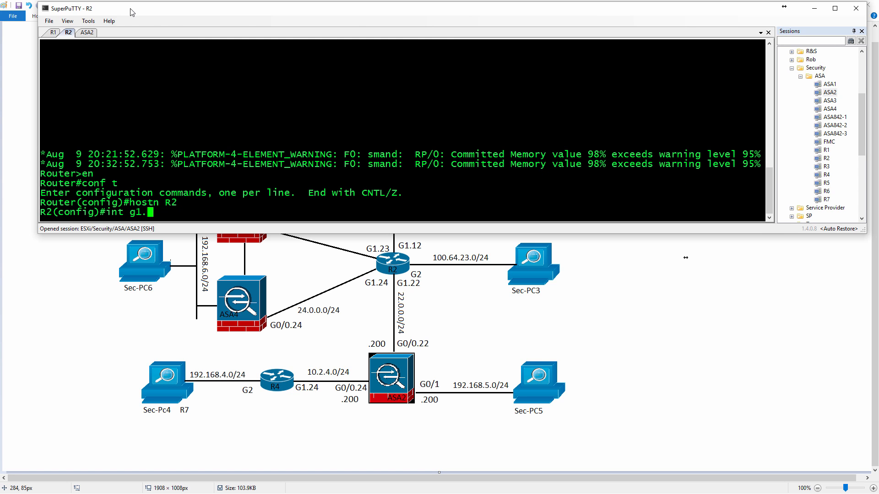
key(BackSpace)
key(Return)
text(no shut)
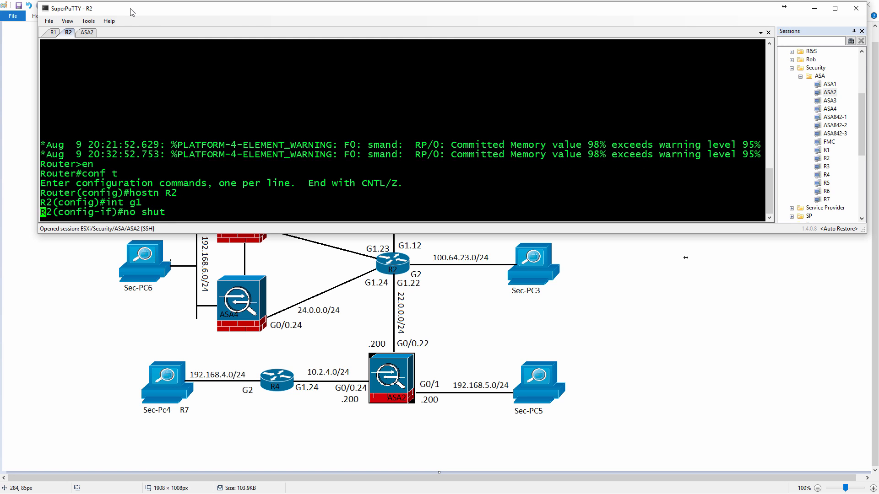
key(Return)
text(int g1.22)
key(Return)
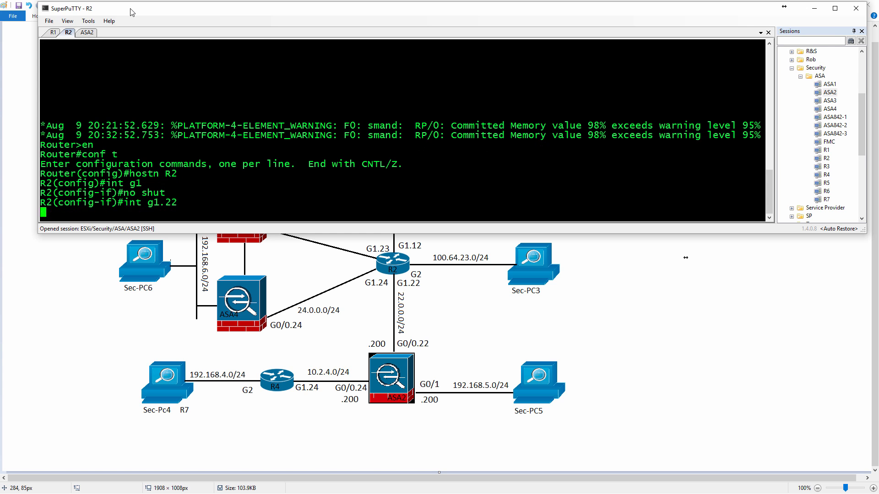
text(end o)
key(Return)
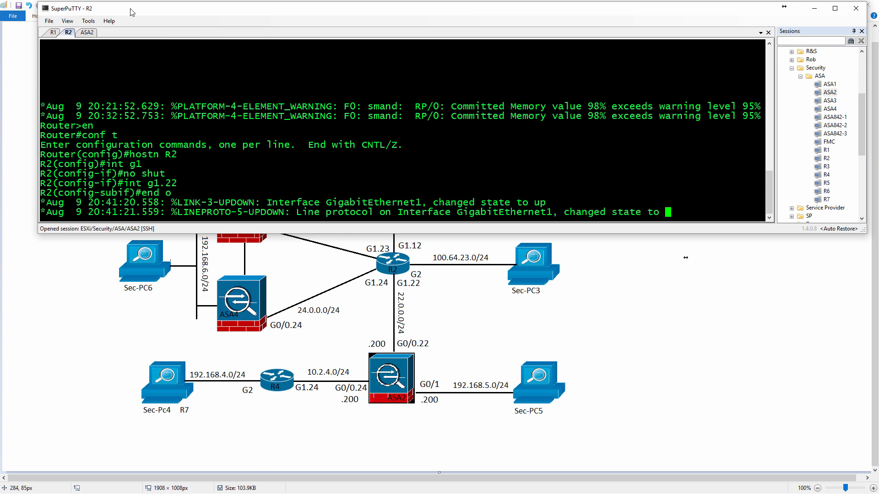
text(conf t)
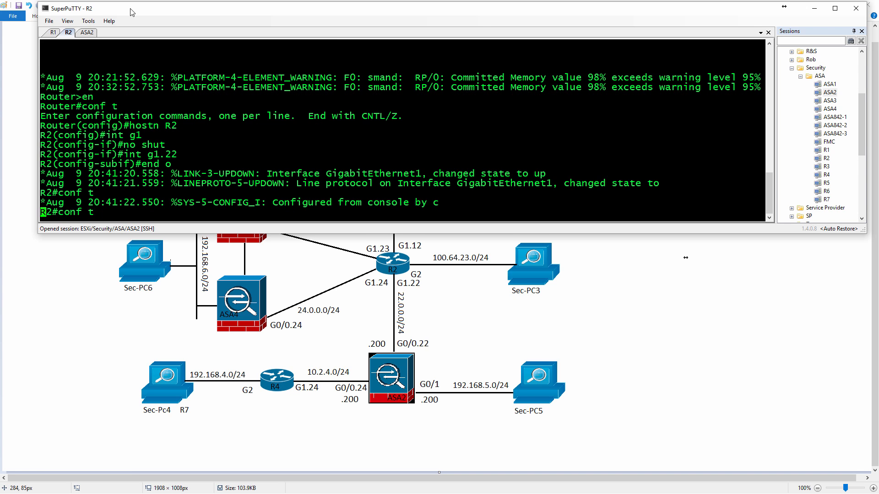
key(Return)
Configure R2's subinterface g1.22 with dot1q encapsulation VLAN 22 and IP address 22.0.0.2 255.255.255.0.
text(int g1.22)
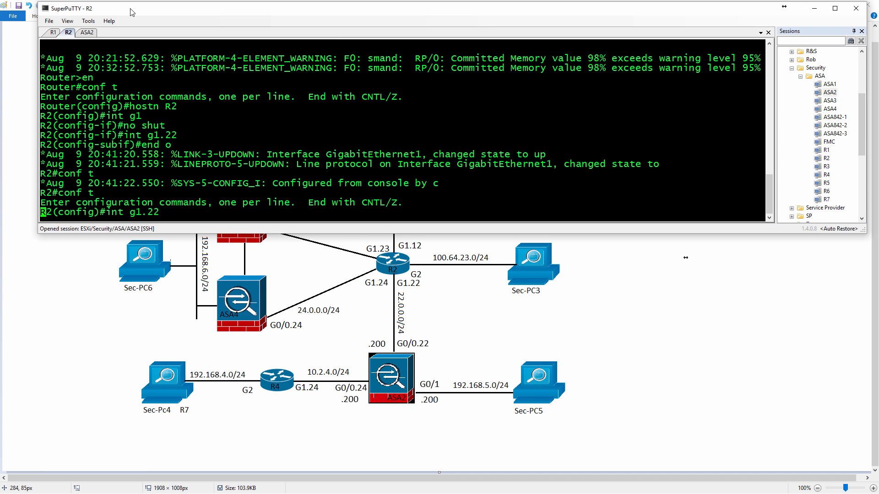
key(Return)
text(en do 22)
key(Return)
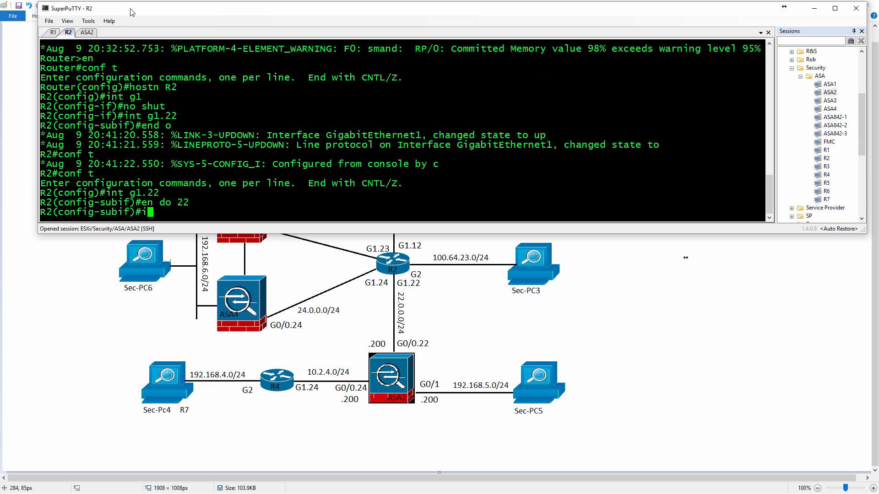
text(ip add 22.)
text(0.0.2 255.255.255.0)
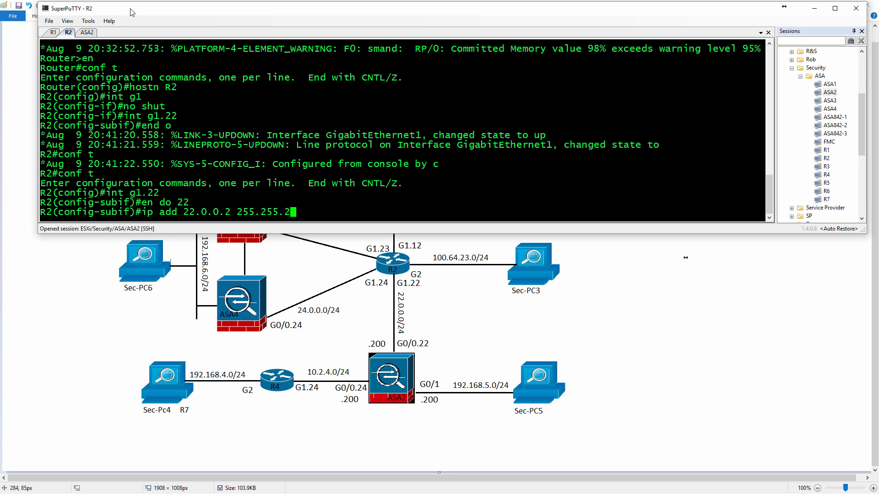
key(Return)
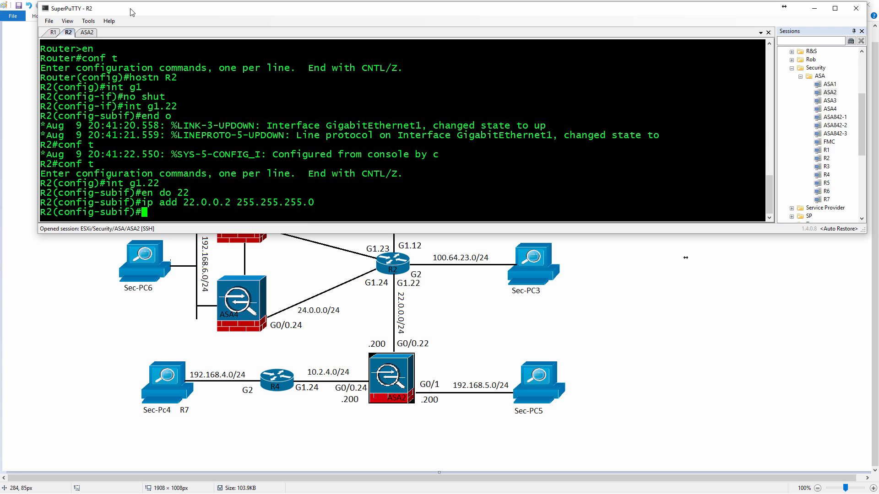
Return to the ASA2 session, leave configuration mode and display the routing table to check the default route.
click(84, 34)
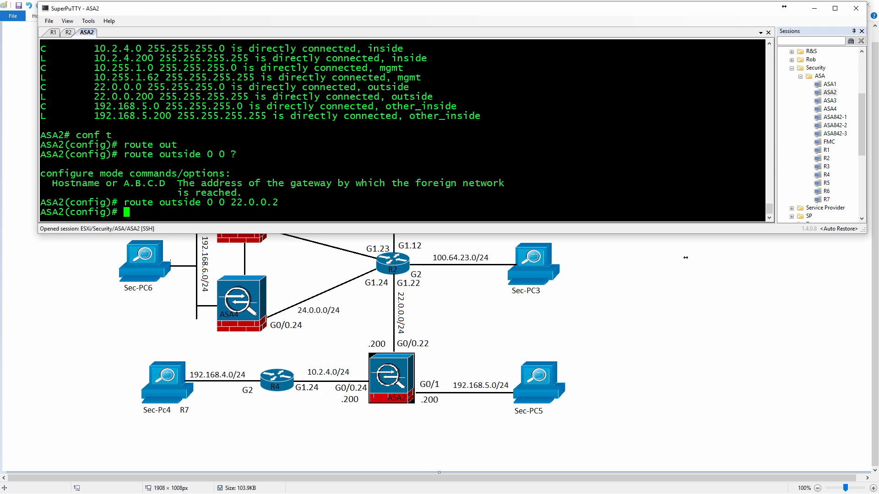
text(end)
key(Return)
text(show route)
key(Return)
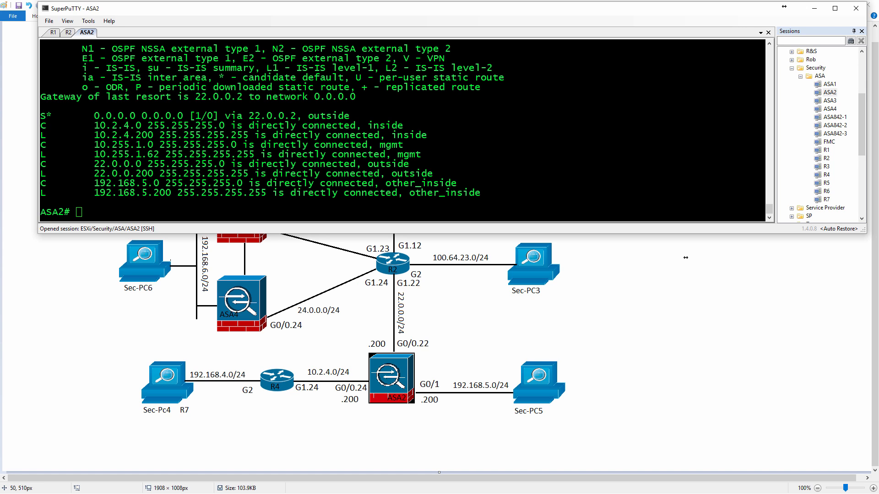
Switch to vSphere Client, open the Win7-5 console and place it beside the terminal over the topology diagram.
key(alt+Tab)
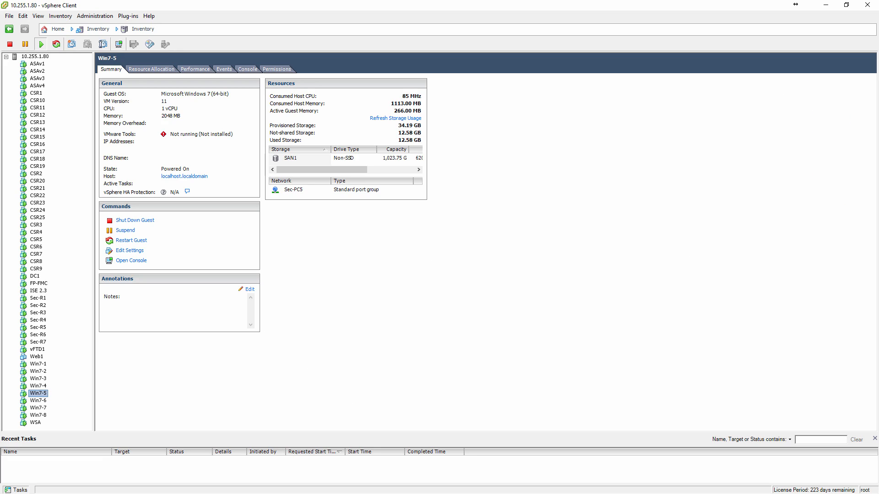
click(123, 262)
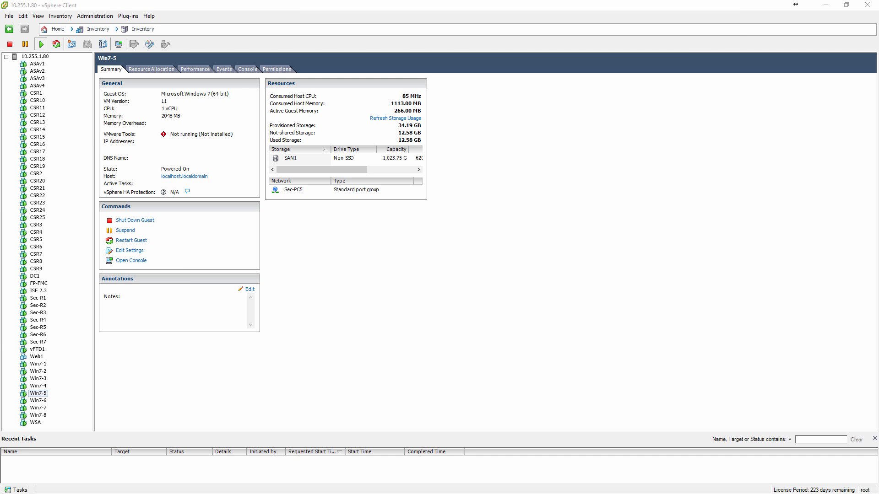
click(833, 5)
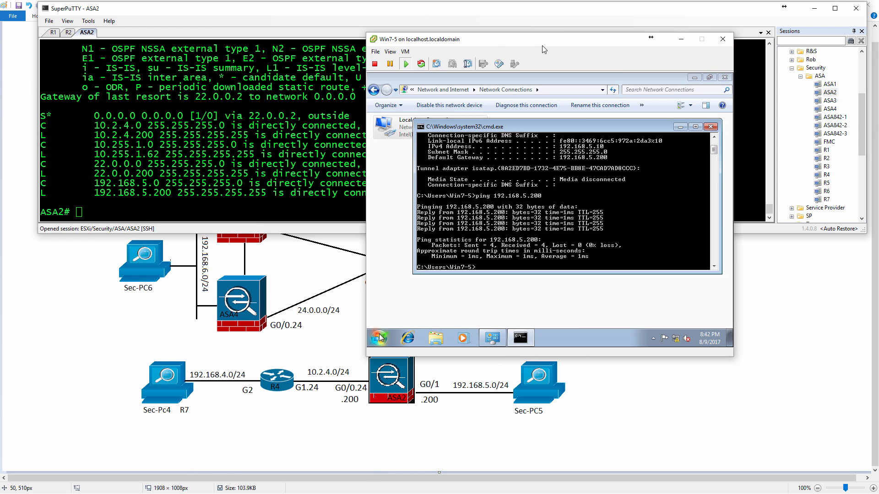
drag(542, 49, 606, 28)
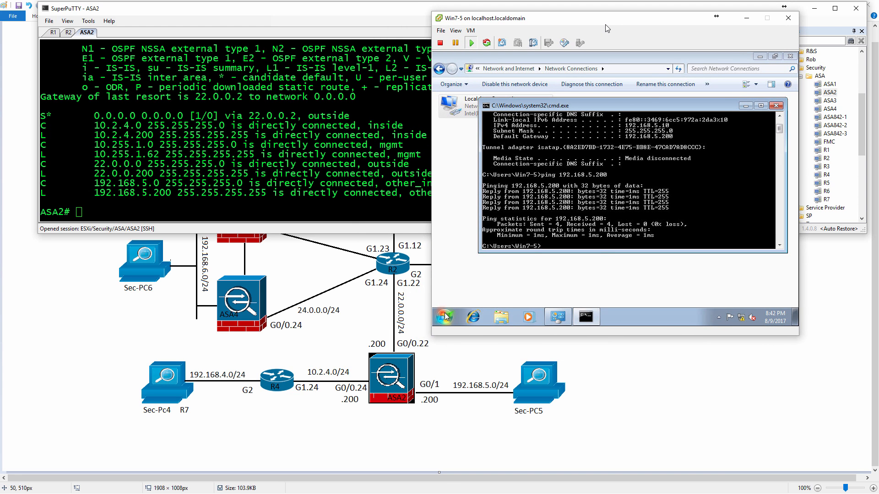
key(ctrl+d)
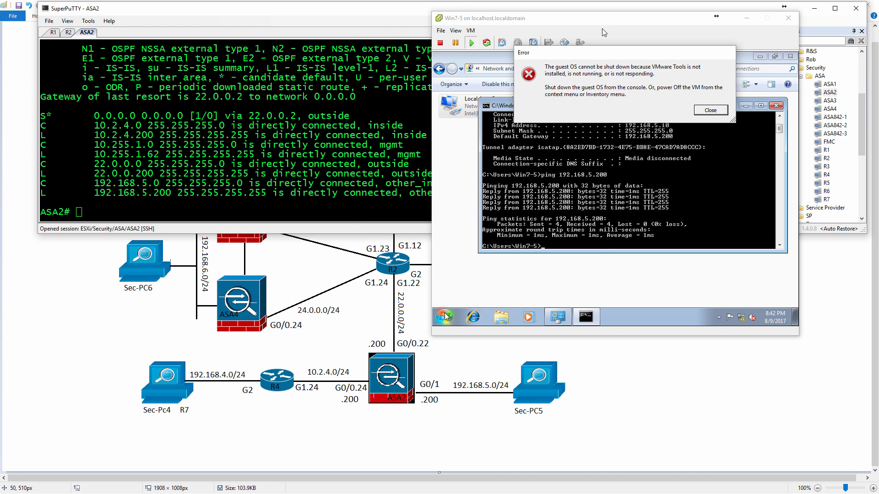
click(710, 110)
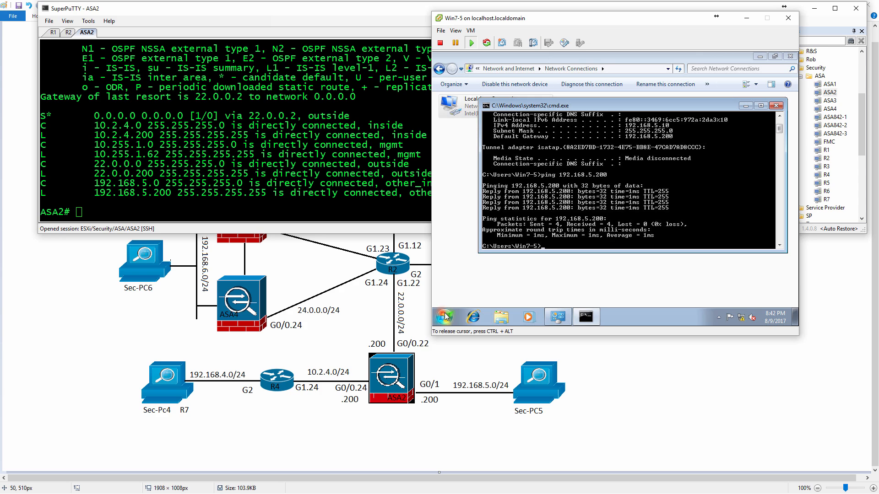
Ping R2's address 22.0.0.2 from the Win7-5 command prompt, stop the ping and release the cursor from the console.
text(ping 22.0.0.2)
key(Return)
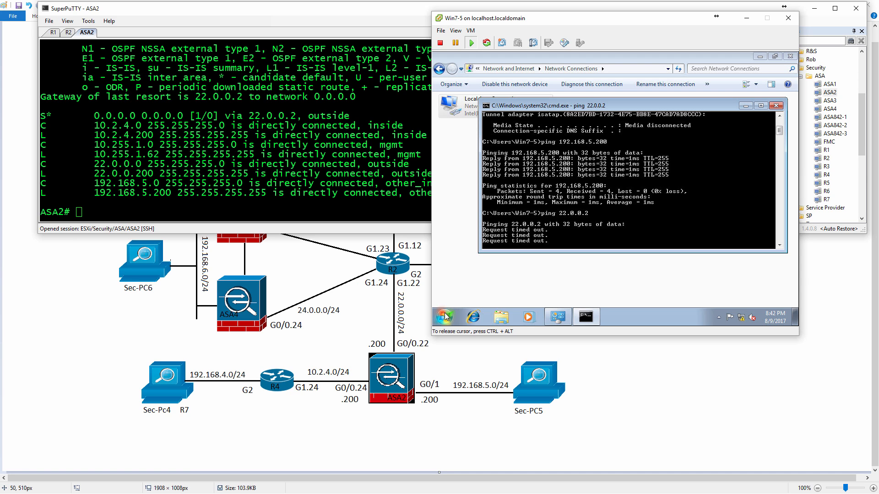
key(ctrl+c)
key(ctrl+shift+6)
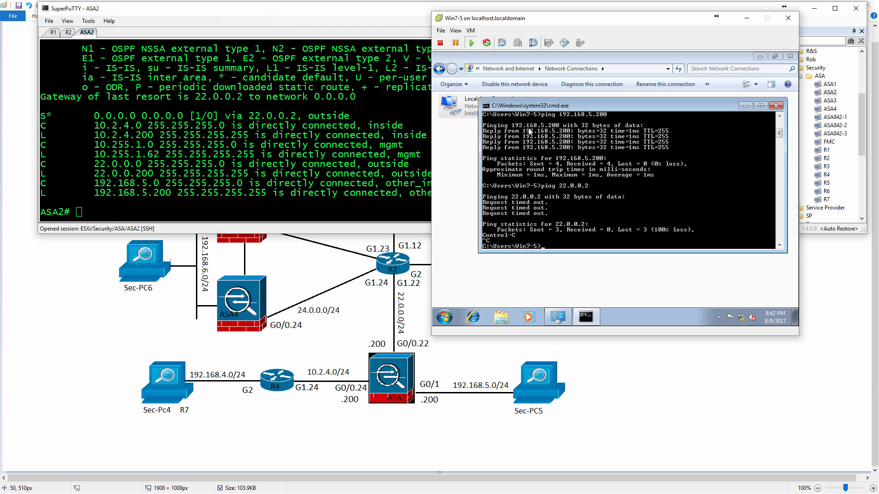
Add a static route on R2 to 192.168.0.0 255.255.0.0 via 22.0.0.200.
click(68, 33)
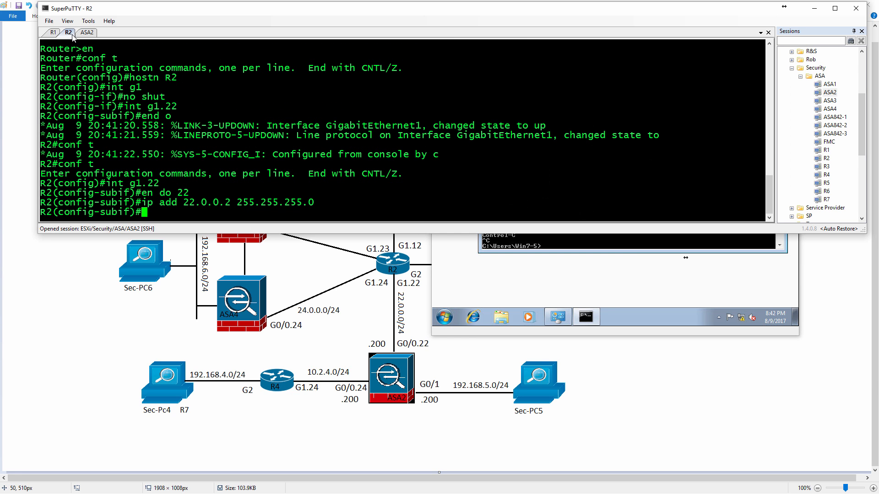
text(exit)
key(Return)
text(ip )
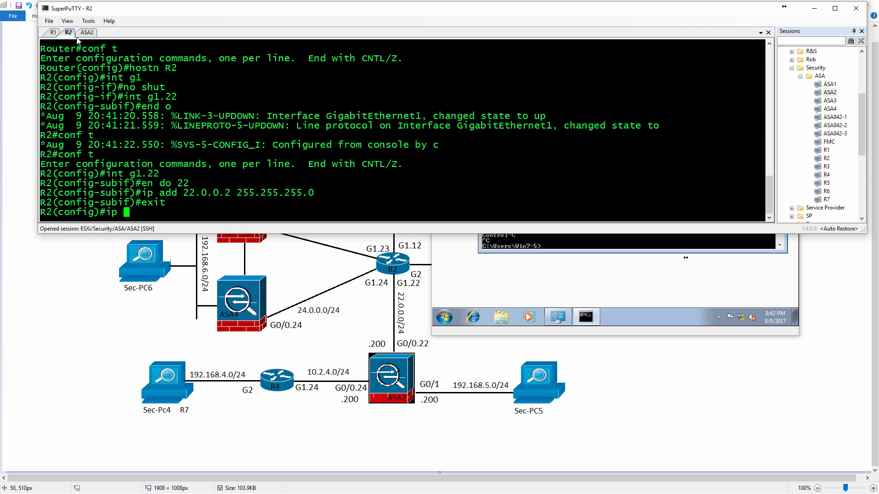
text(route 192.168.)
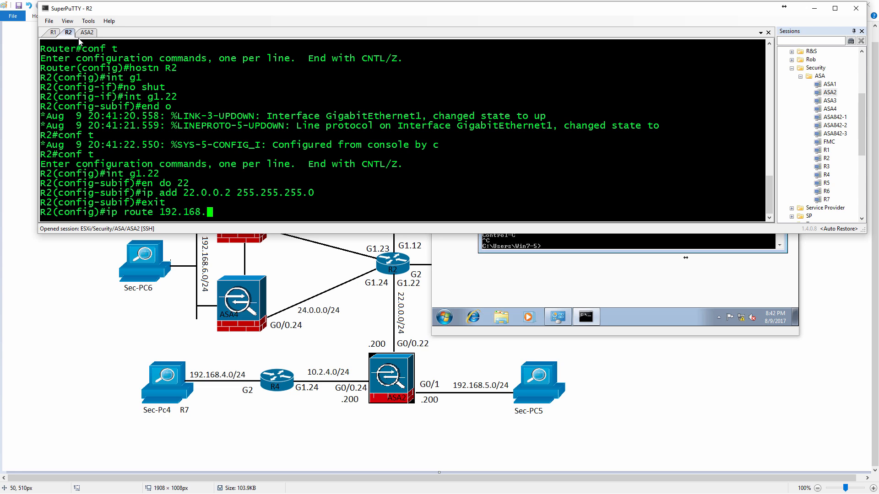
text(0.0 255.255.0.0 )
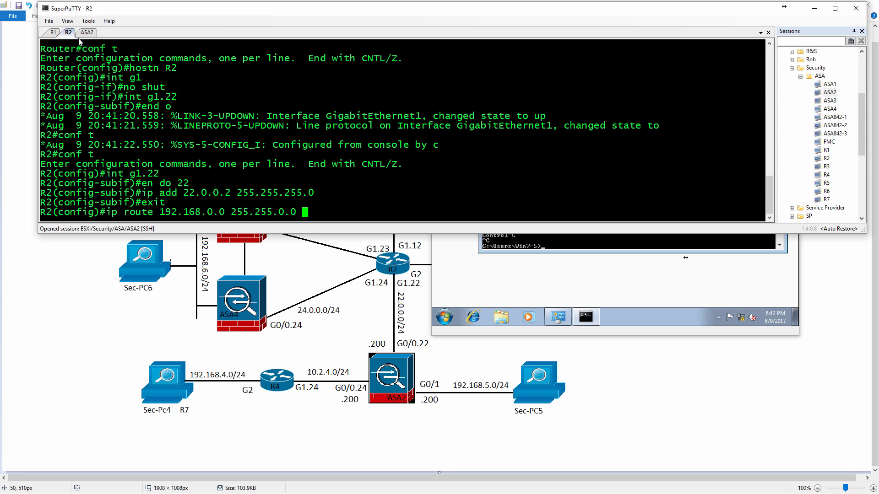
text(22.0.0.200)
key(Return)
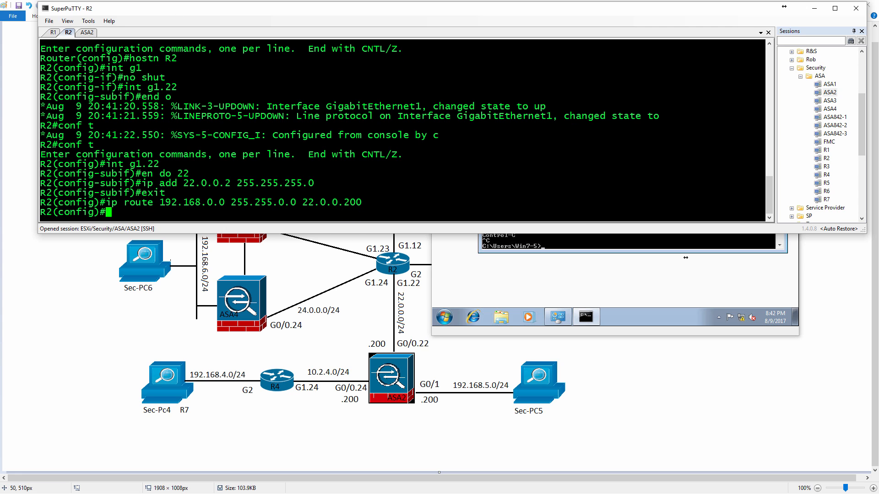
Leave configuration mode on R2 and display its IP routing table to check the static route.
text(end)
key(Return)
text(sh ip route)
key(Return)
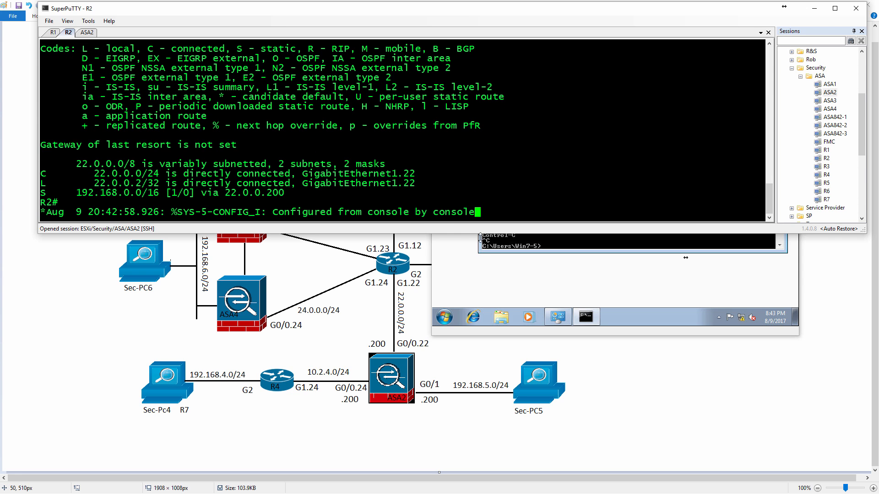
Return to the Win7-5 command prompt and repeat the ping to 22.0.0.2.
click(591, 249)
click(590, 249)
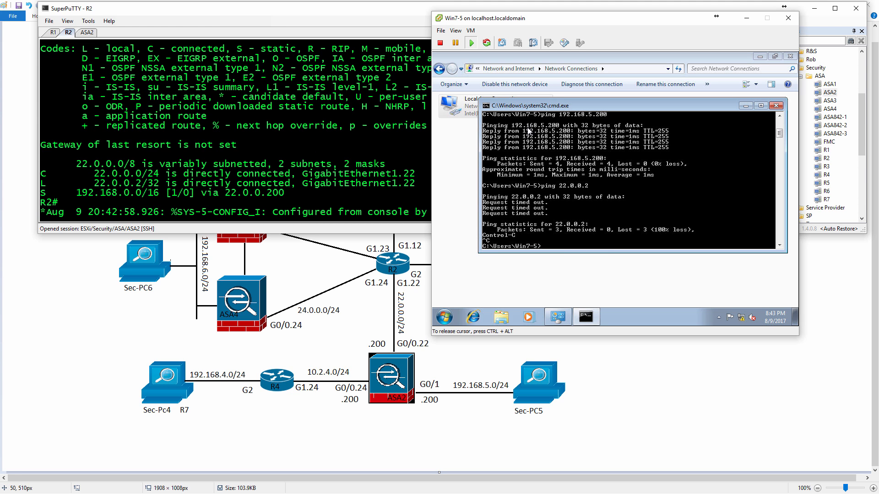
key(Up)
key(Return)
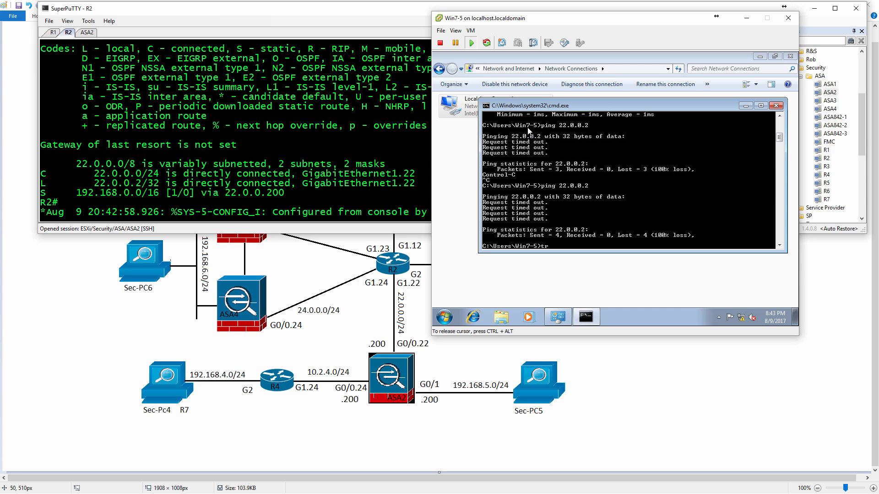
Trace the route from Win7-5 to 22.0.0.2 without resolving names, and stop the trace.
text(ert -d 22.0.0.2)
key(Return)
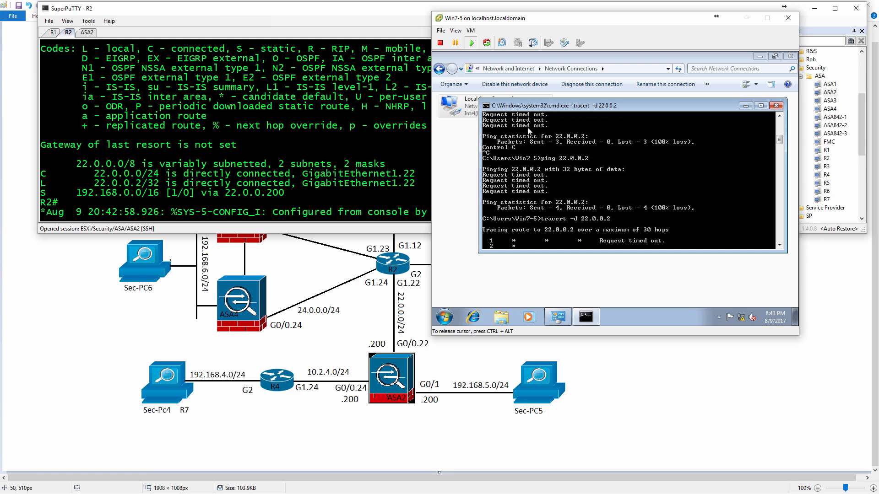
key(ctrl+shift+6)
key(ctrl+c)
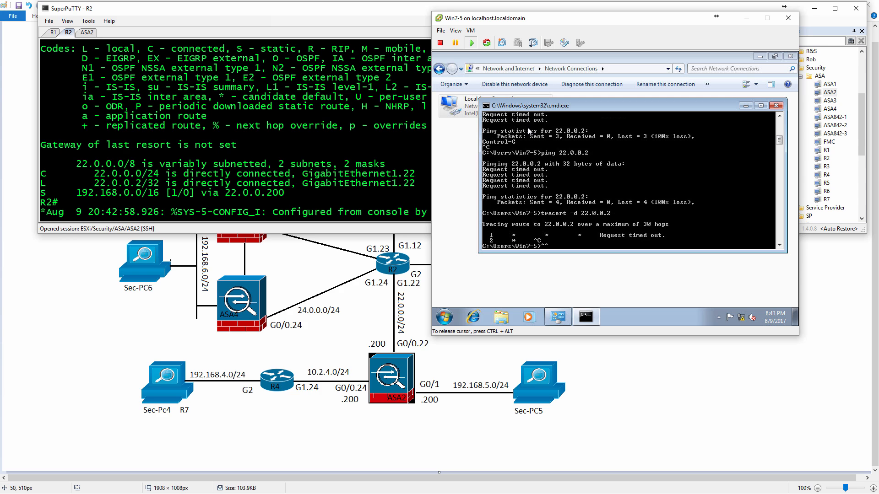
Trace the route from Win7-5 to ASA2's address 192.168.5.200 without resolving names.
text(tracert -d 192.168.5.20)
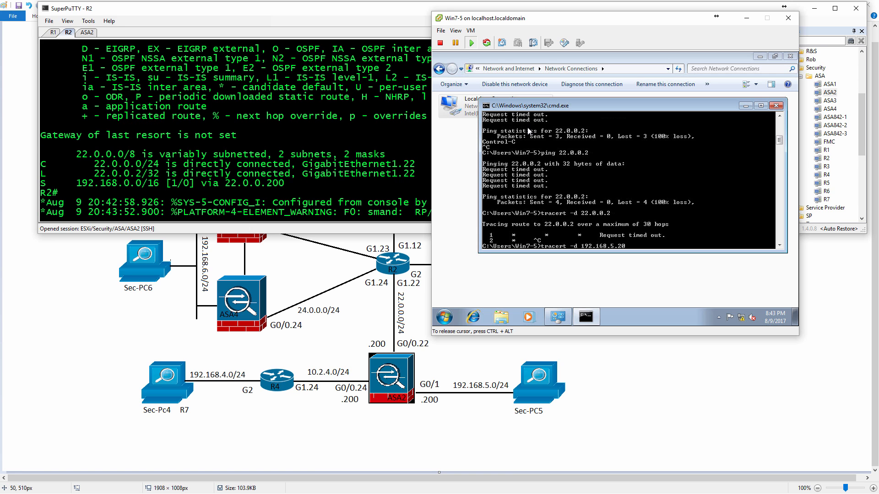
text(0)
key(Return)
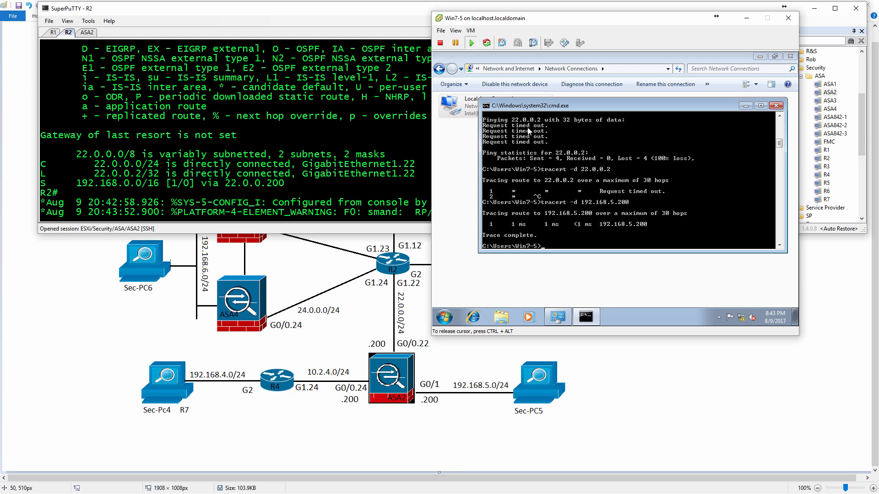
Display Win7-5's routing table with route print to check its default gateway.
text(trace)
key(BackSpace)
key(BackSpace)
key(BackSpace)
key(BackSpace)
key(BackSpace)
text(route print)
key(Return)
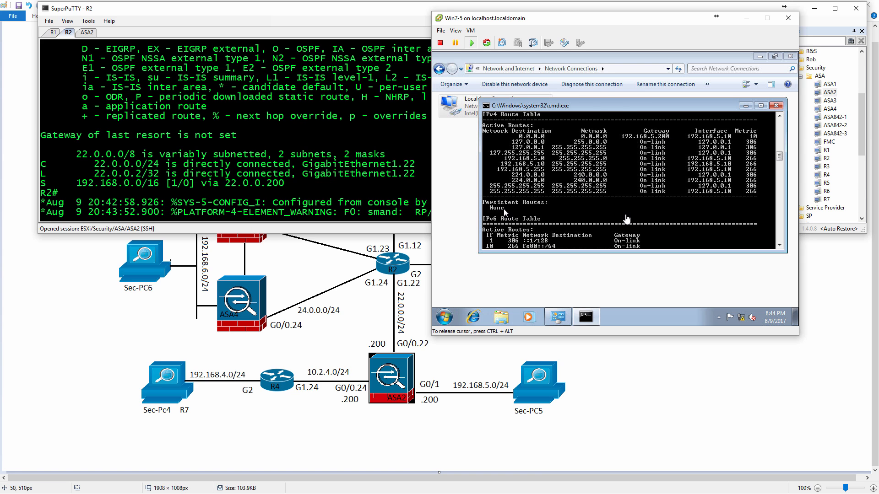
Release the console cursor and list the interface names and security levels on ASA2.
key(ctrl+alt)
click(87, 32)
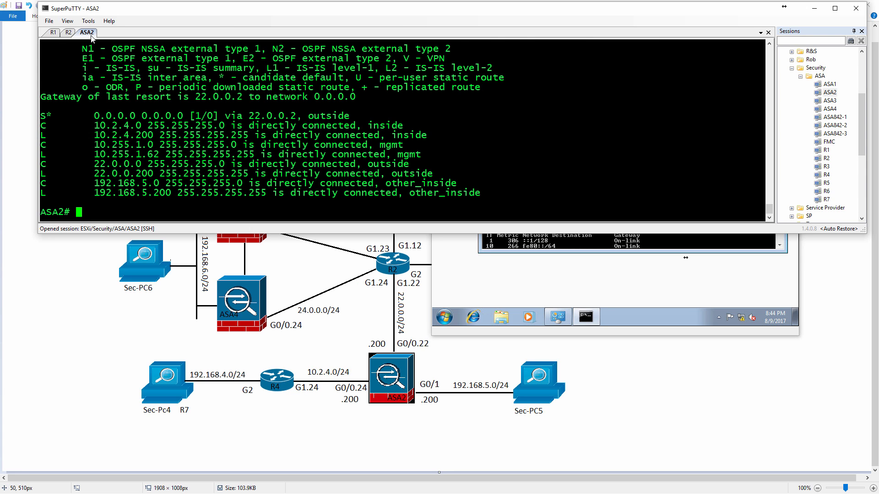
text(sh nameif)
key(Return)
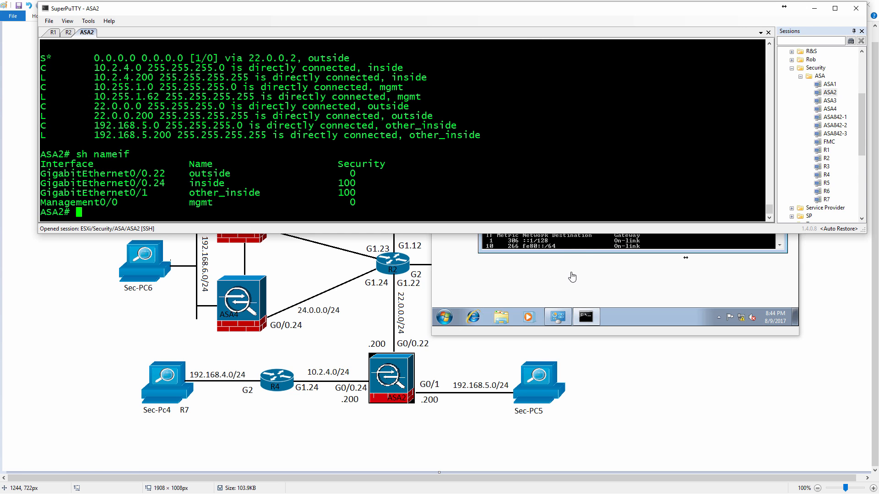
Start a continuous ping from the Win7-5 command prompt to 10.2.4.4.
click(582, 247)
key(Return)
key(Return)
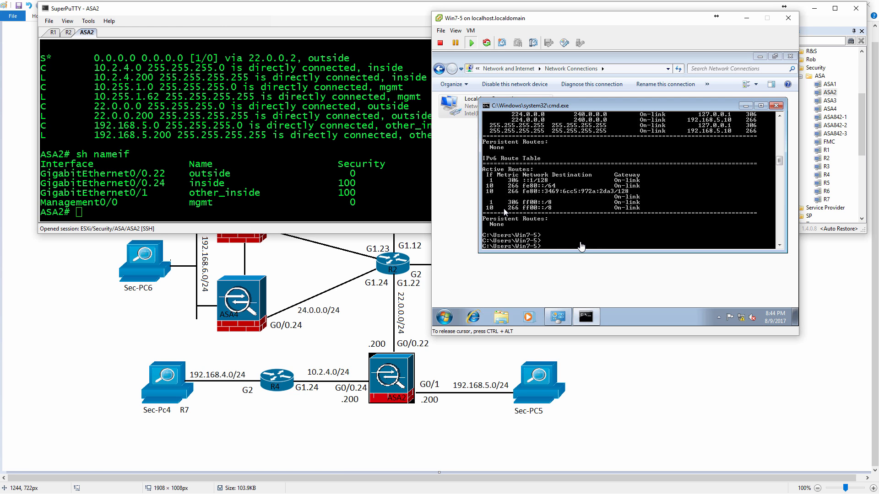
text(ping)
text(10.2.4.4 -t)
key(Return)
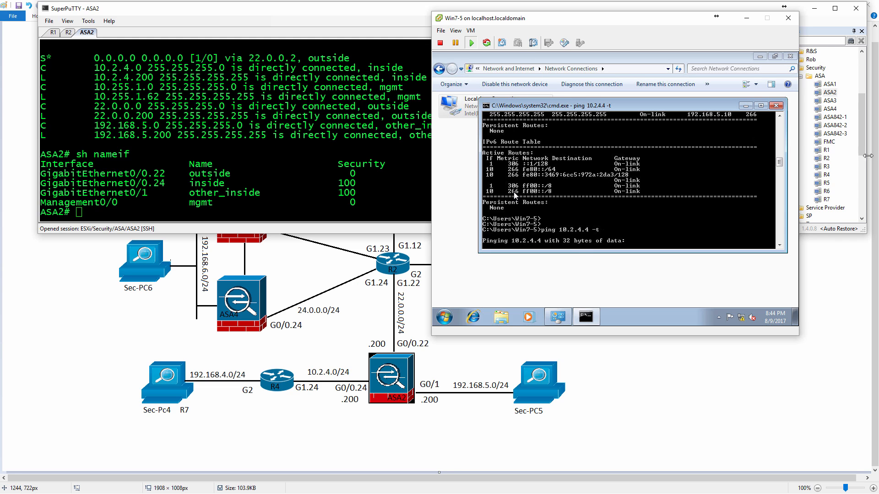
Open the R4 session, enter global configuration mode and set the router's hostname to R4.
double_click(827, 176)
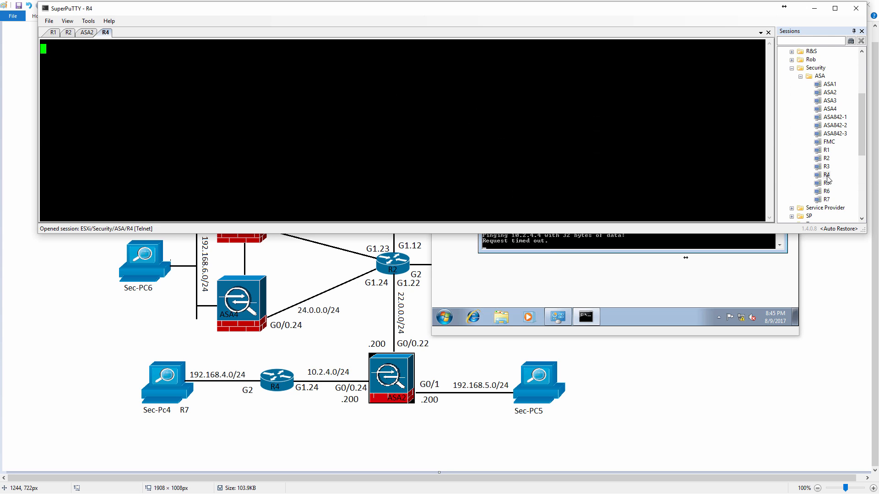
key(Return)
text(en)
key(Return)
text(conf t)
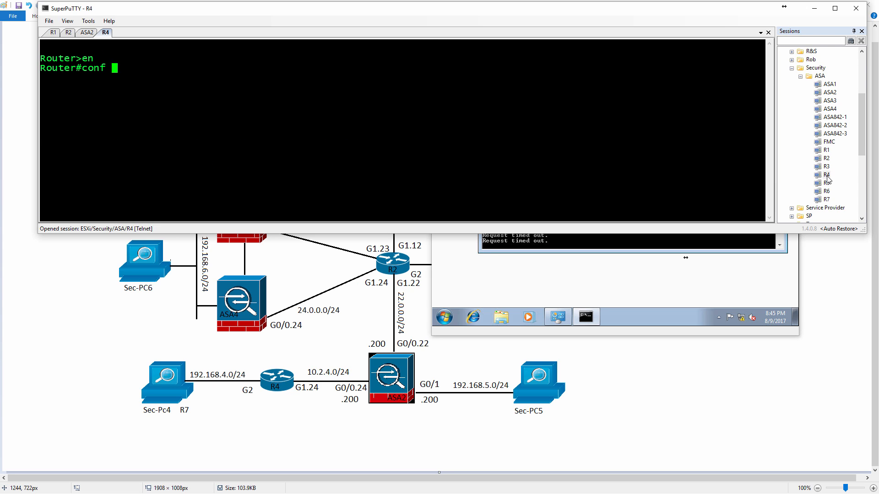
key(Return)
text(hostn R4)
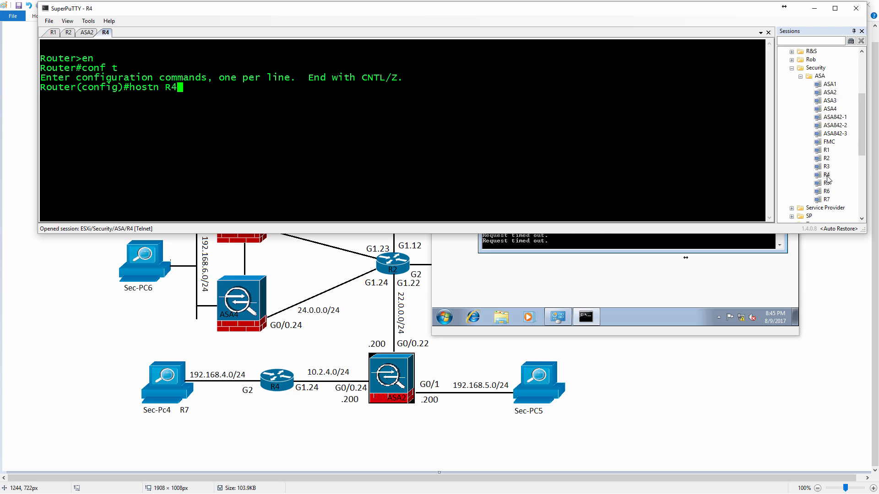
key(Return)
Enable interface G1 on R4 with no shutdown.
text(int g1)
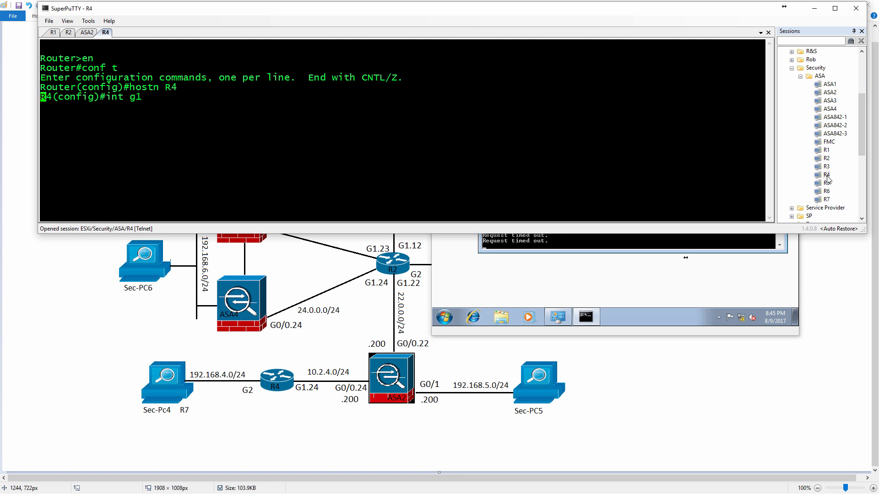
key(Return)
text(no shut)
key(Return)
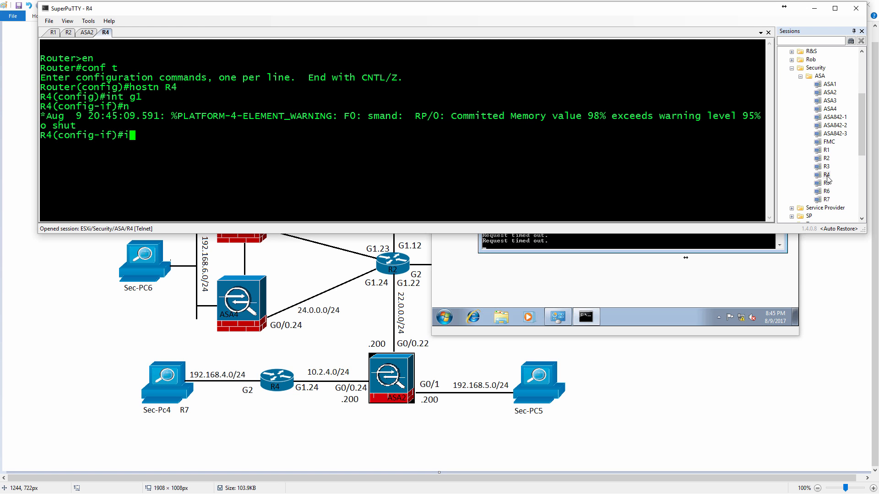
Configure subinterface G1.24 on R4 with dot1Q VLAN 24 encapsulation and IP address 10.2.4.4 255.255.255.0.
text(int g1.24)
key(Return)
text(en do 24)
key(Return)
text(ip)
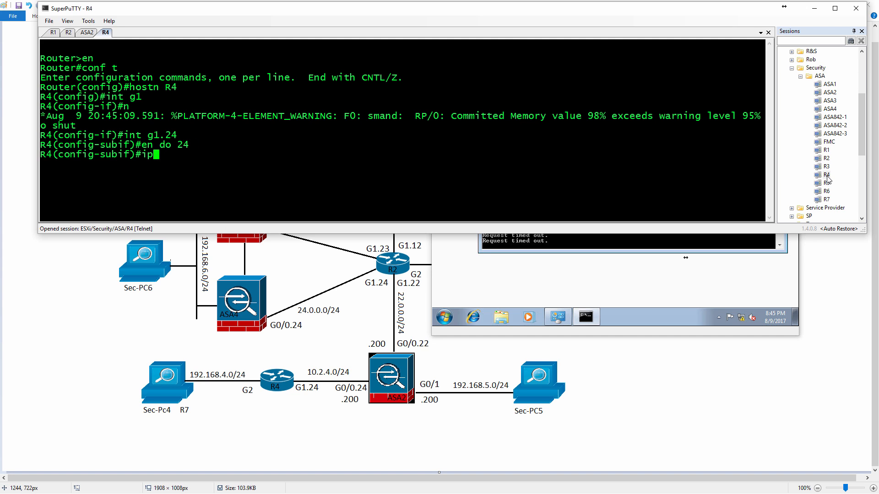
text( add 10.2.4.4 255.255.255.0)
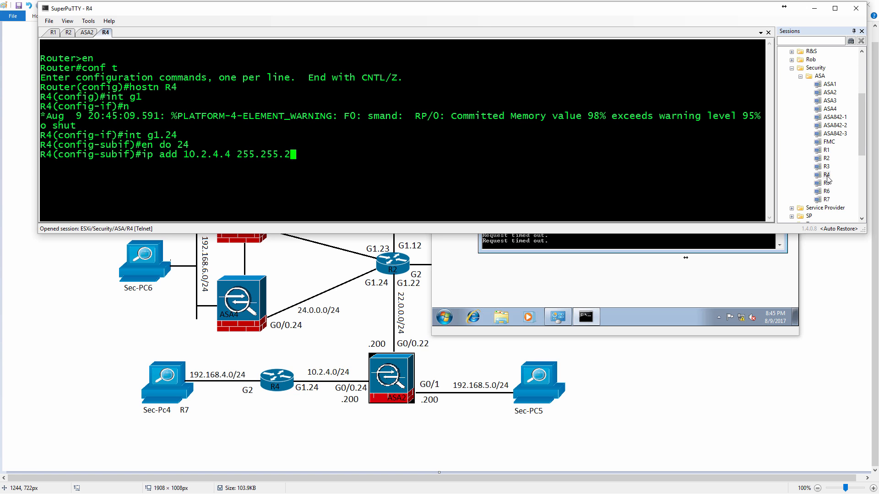
key(Return)
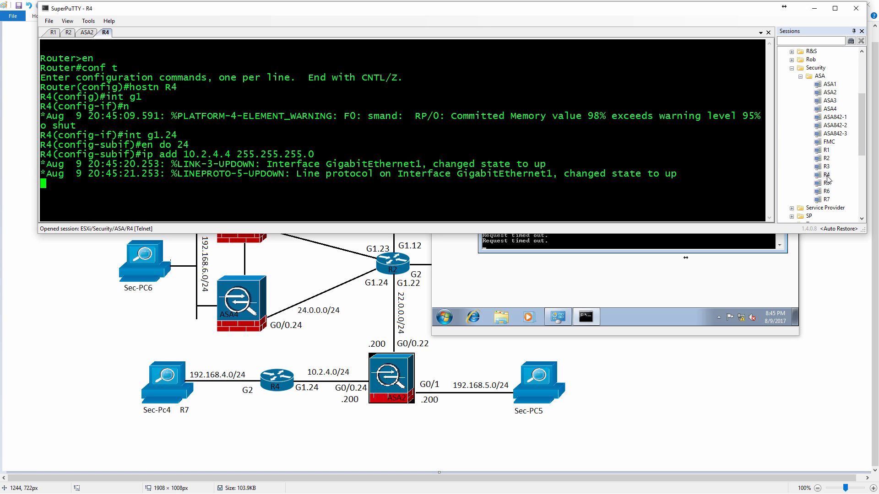
key(Return)
Leave configuration mode on R4 and display the brief IP interface summary.
text(end)
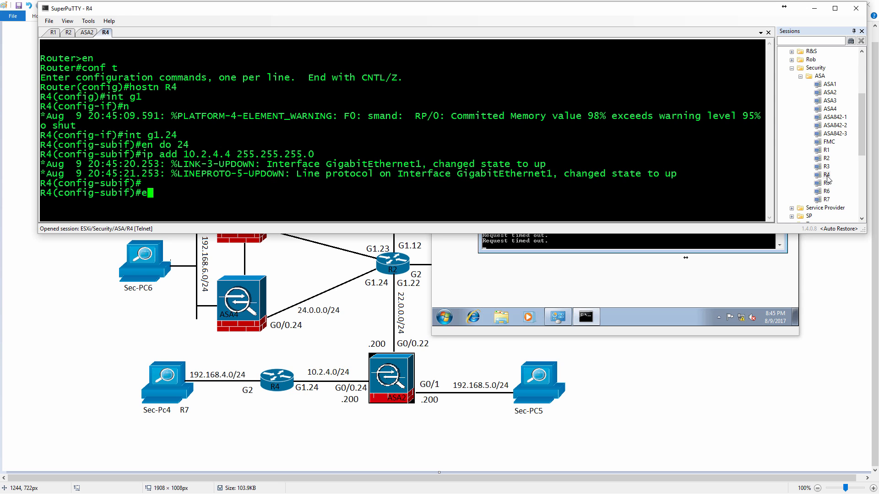
key(Return)
text(sh ip int br)
key(Return)
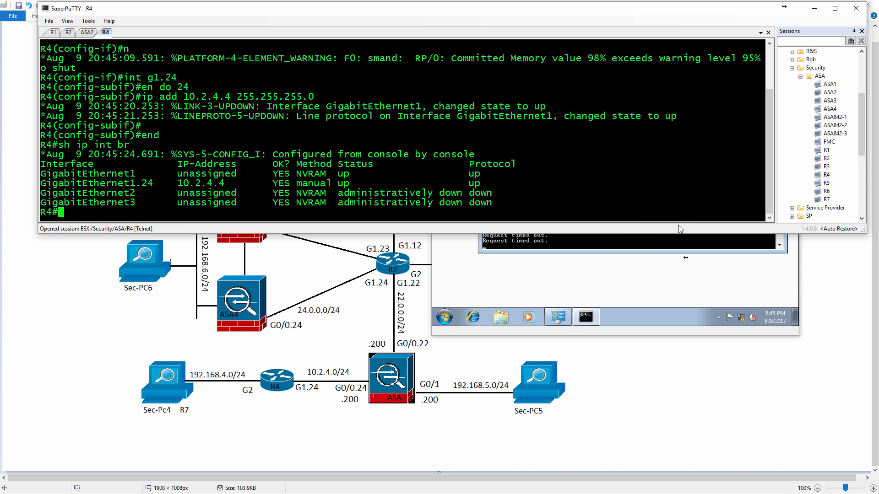
Check the running ping on Win7-5 and move its console window clear of the router terminal, then return to SuperPuTTY.
click(618, 247)
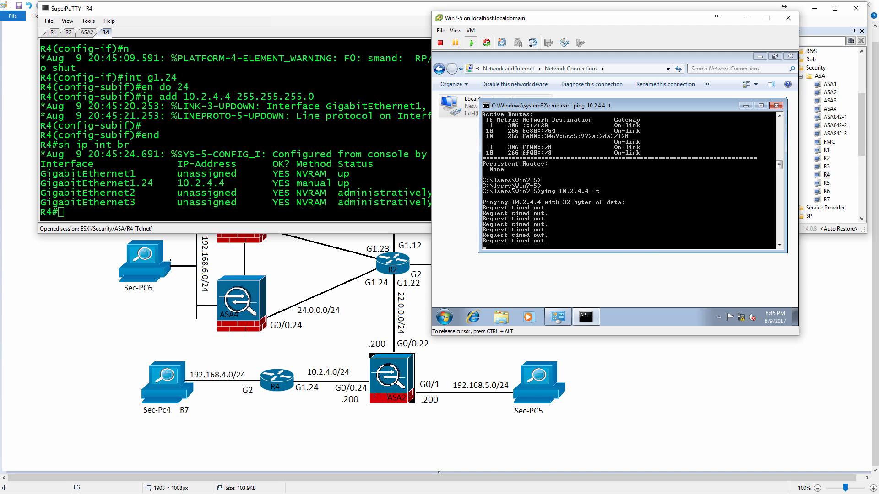
drag(641, 20, 665, 156)
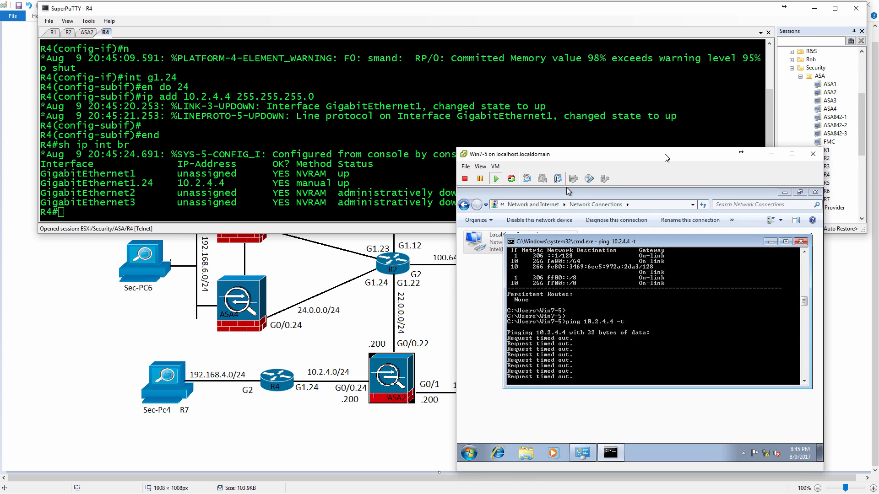
click(643, 133)
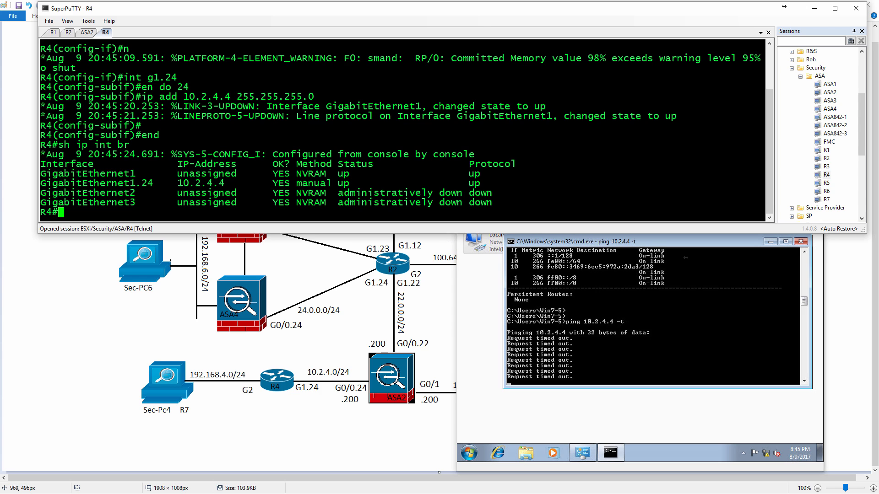
Permit same-security inter-interface traffic on ASA2, consulting the command help for the available options.
click(88, 33)
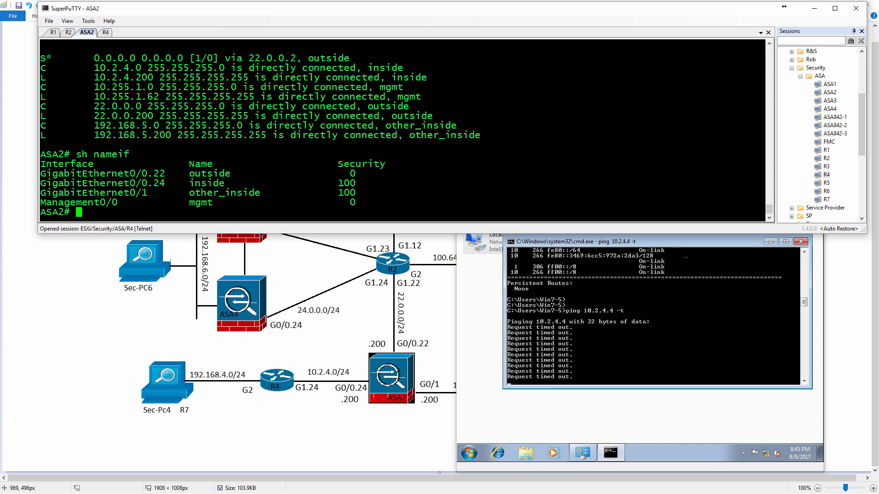
text(conf t)
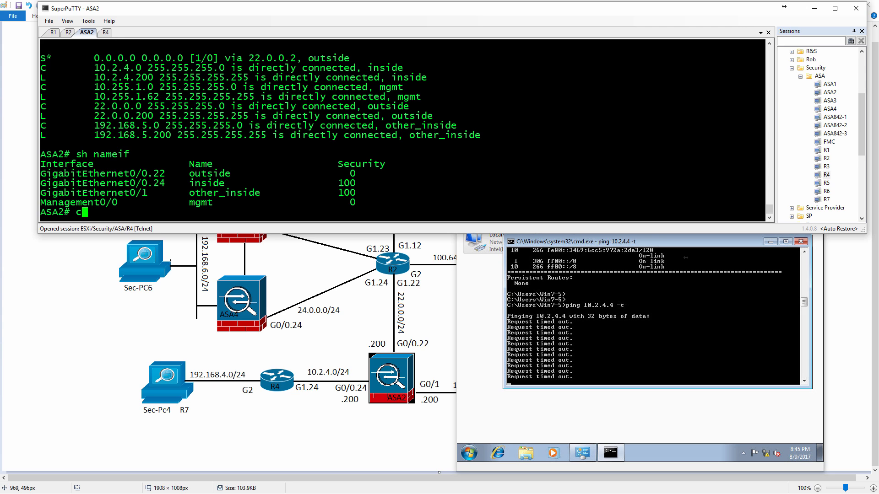
key(Return)
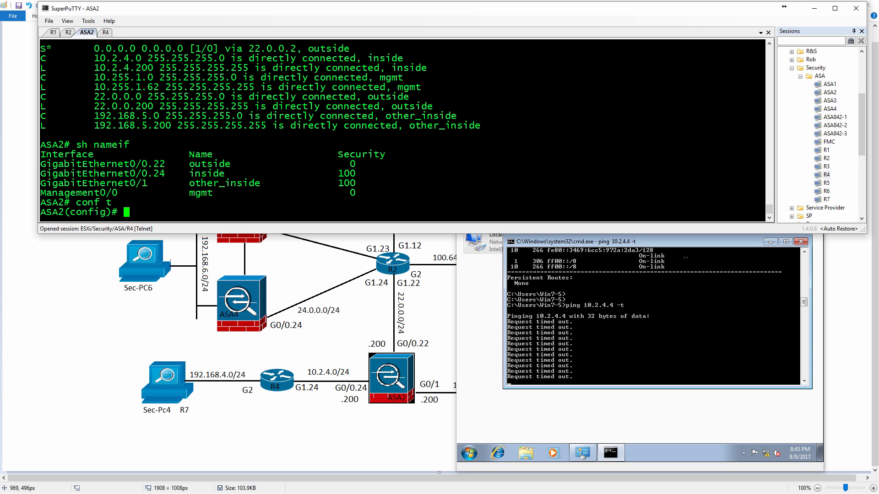
text(sam)
key(Tab)
text(?)
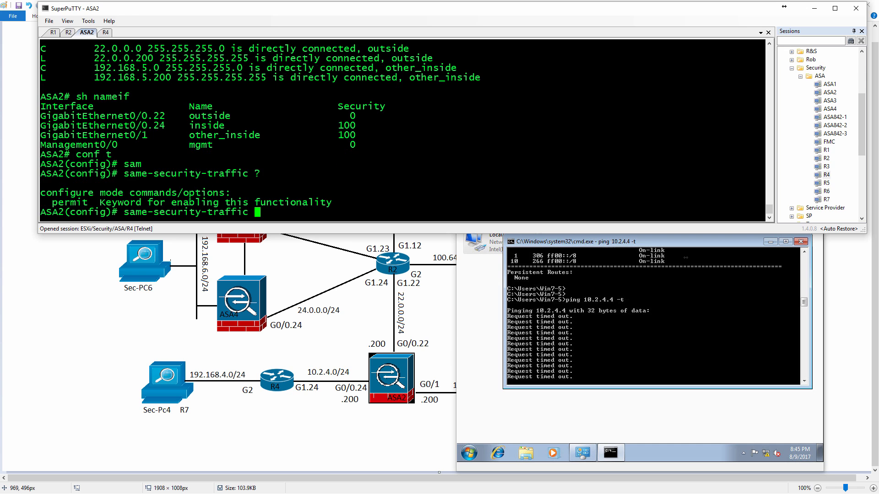
text(p)
key(Tab)
text(?)
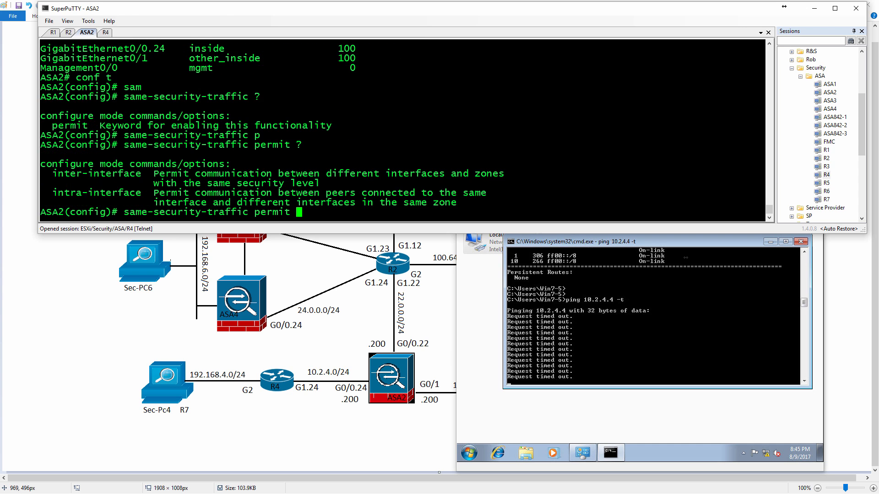
text(in)
key(Tab)
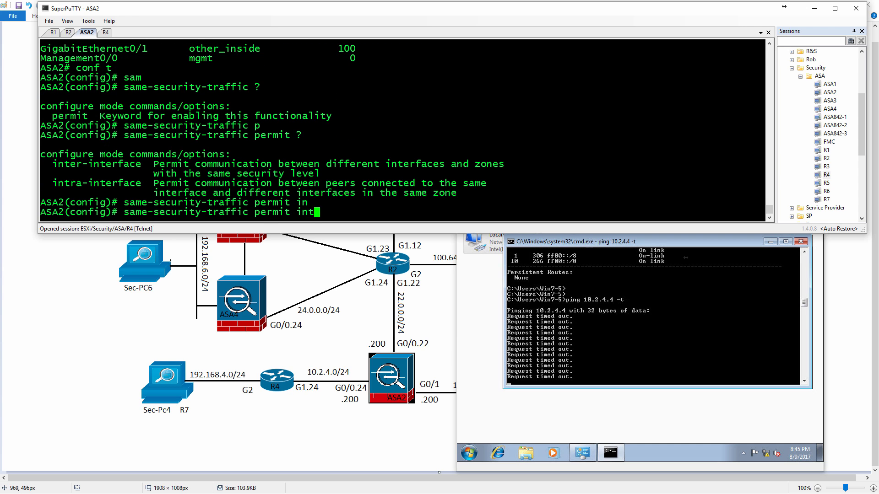
text(ter)
key(Tab)
key(Return)
Permit same-security intra-interface traffic on ASA2 and leave configuration mode.
key(Up)
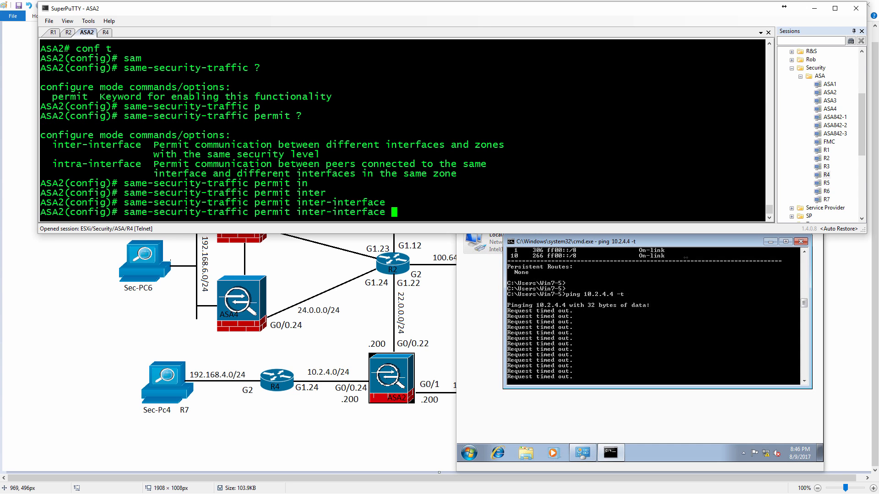
key(BackSpace)
key(BackSpace)
key(BackSpace)
key(BackSpace)
key(BackSpace)
key(BackSpace)
key(BackSpace)
key(BackSpace)
key(BackSpace)
key(BackSpace)
key(BackSpace)
key(BackSpace)
key(BackSpace)
key(BackSpace)
key(BackSpace)
key(BackSpace)
key(BackSpace)
key(BackSpace)
key(BackSpace)
key(BackSpace)
text(per)
key(Tab)
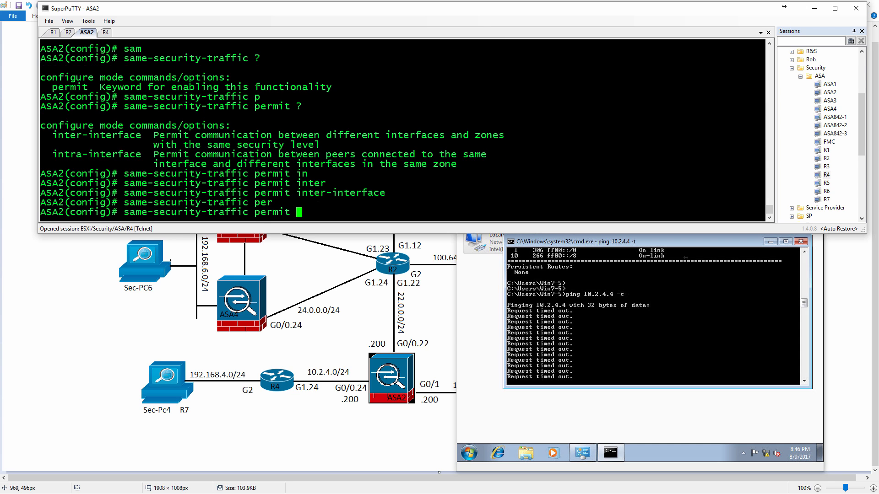
text(intr)
key(Tab)
key(Return)
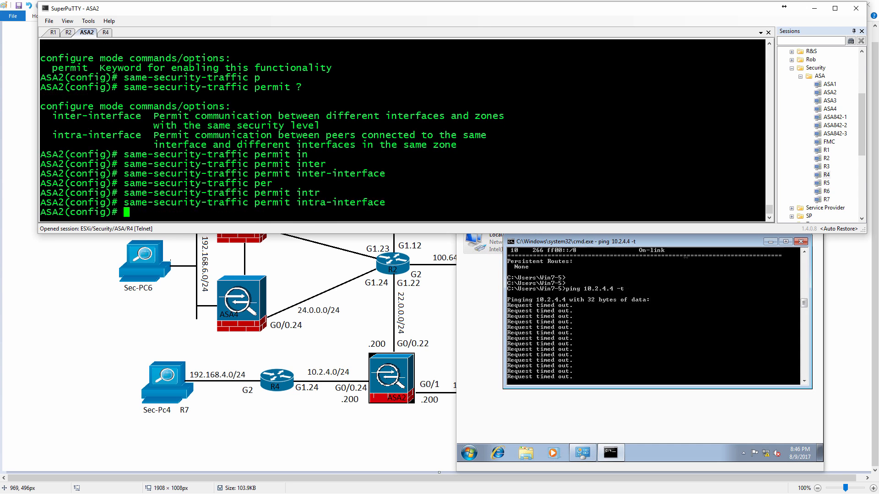
text(end)
key(Return)
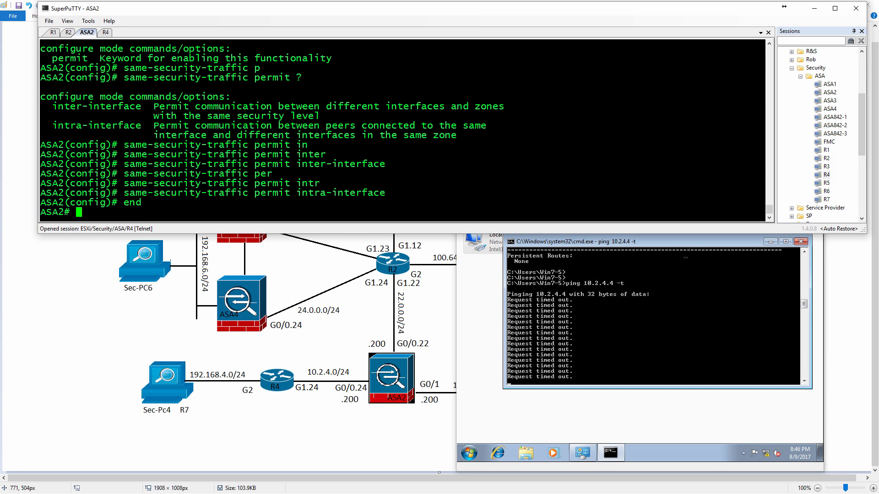
Add a default route on R4 to 0.0.0.0 0.0.0.0 through next hop 10.2.4.200 and leave configuration mode.
click(105, 32)
text(conf t)
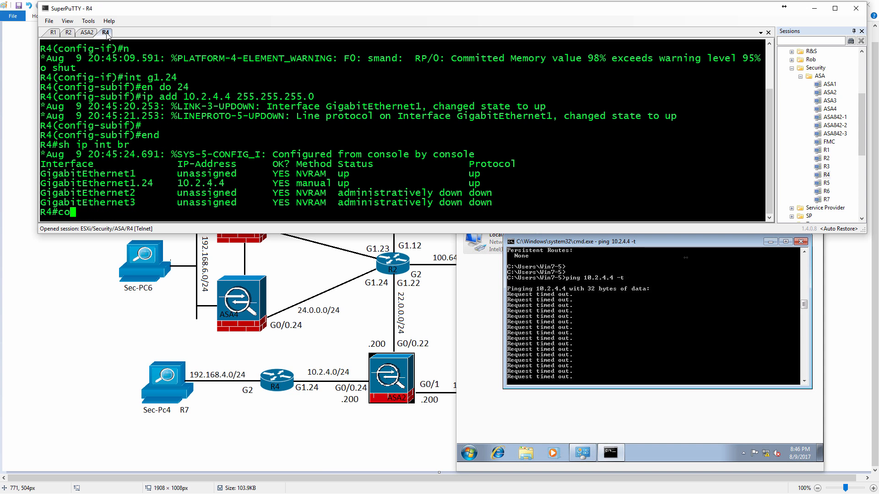
key(Return)
text(ip route)
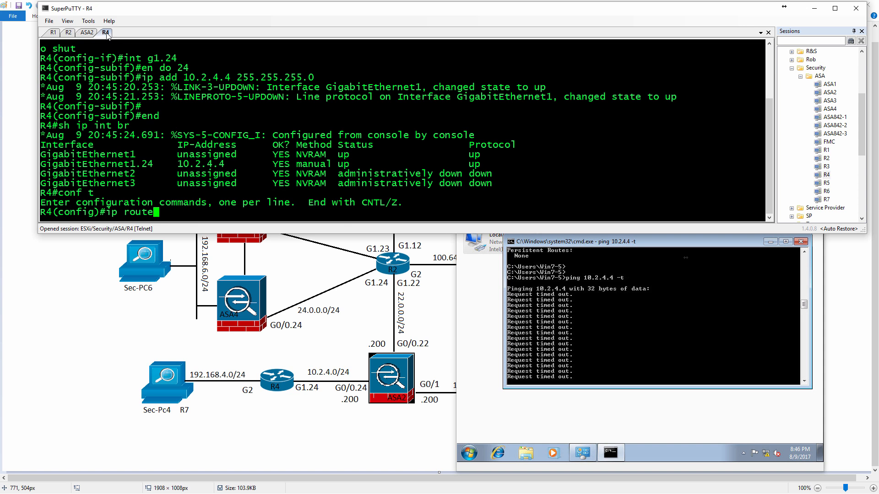
text( 0.0.0.0)
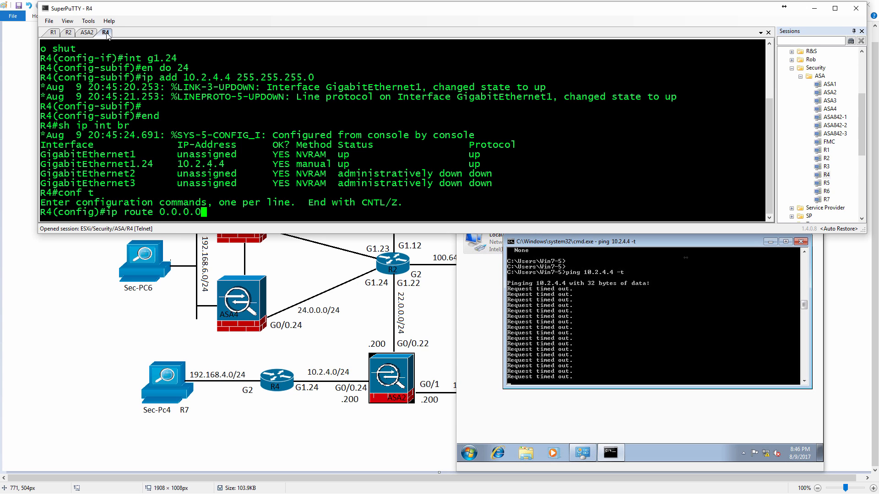
text( 0.0.0.)
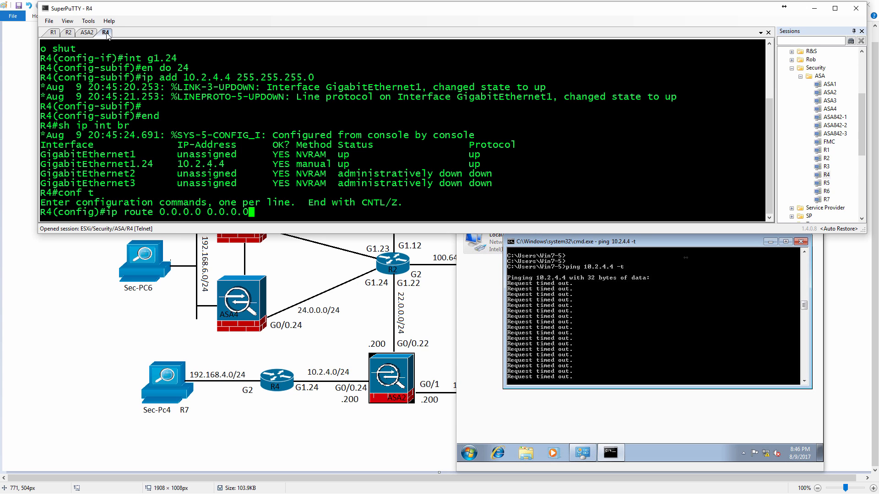
text(0 10.2.4.200)
key(Return)
text(end)
key(Return)
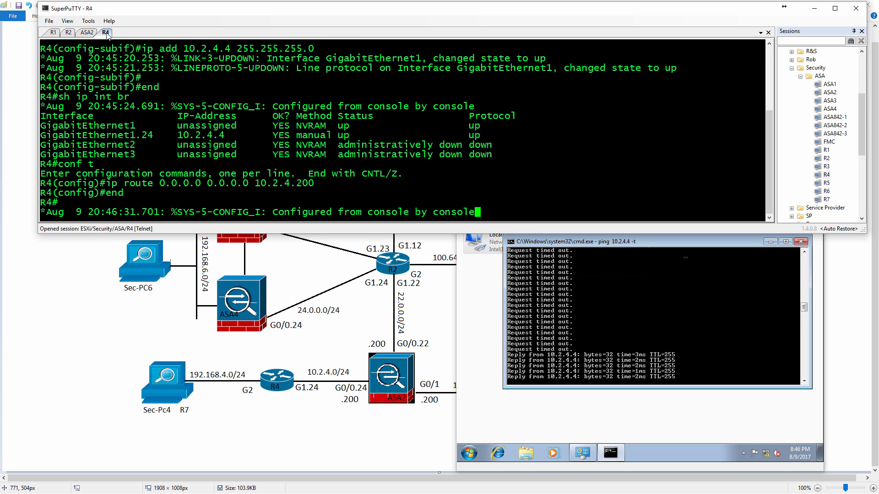
key(Return)
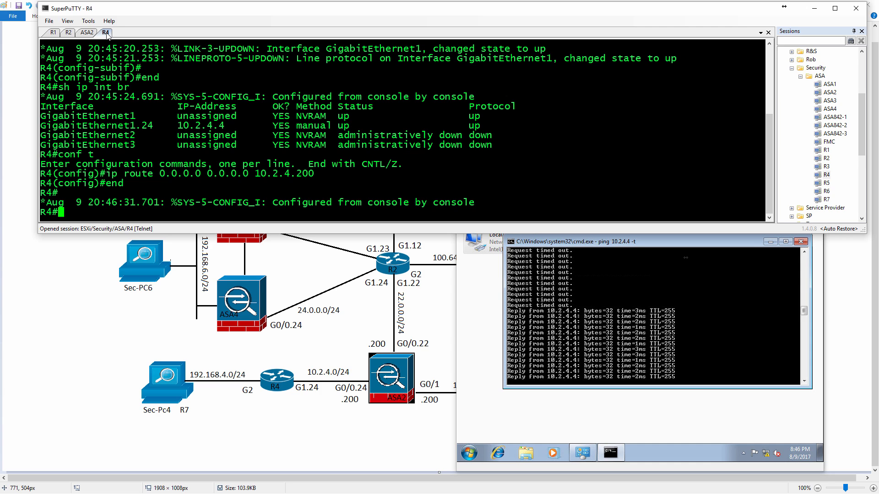
Enter configuration mode on R4 and enable login on VTY lines 0 through 4.
text(conf t)
key(Return)
text(l)
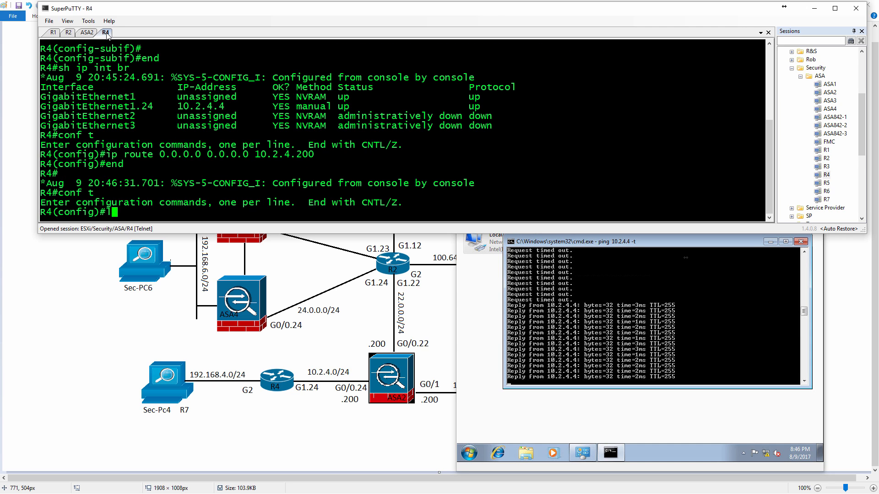
text(ine vty 0 4)
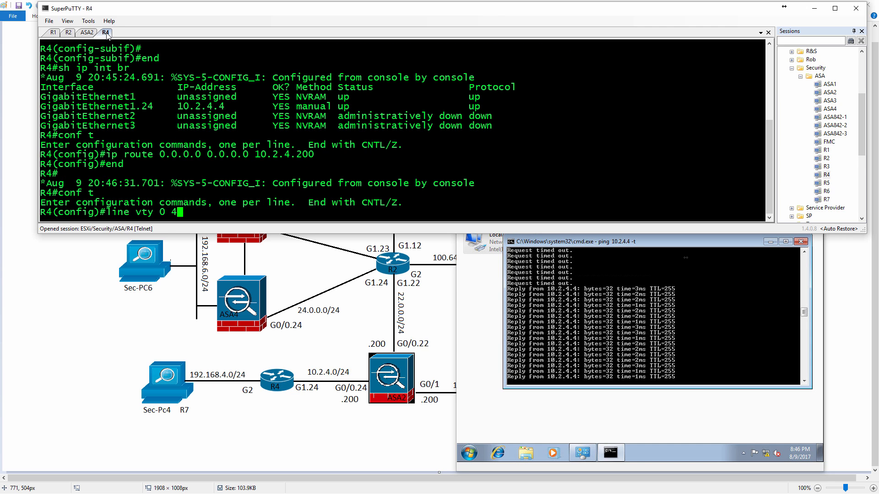
key(Return)
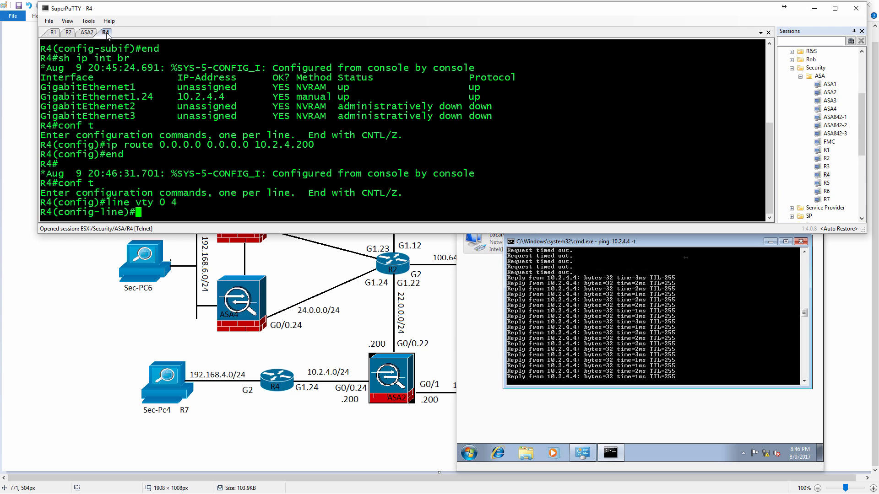
text(li)
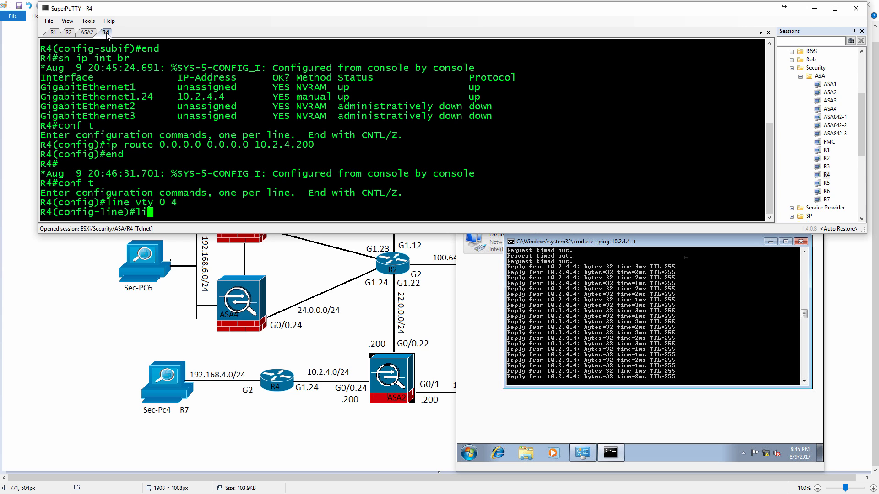
key(BackSpace)
text(go)
key(BackSpace)
key(BackSpace)
text(goin)
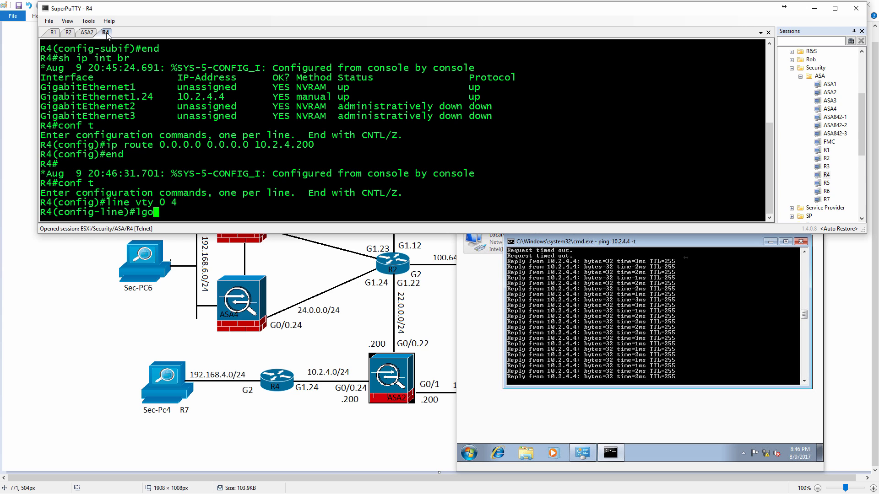
key(BackSpace)
key(BackSpace)
key(BackSpace)
key(BackSpace)
text(logi)
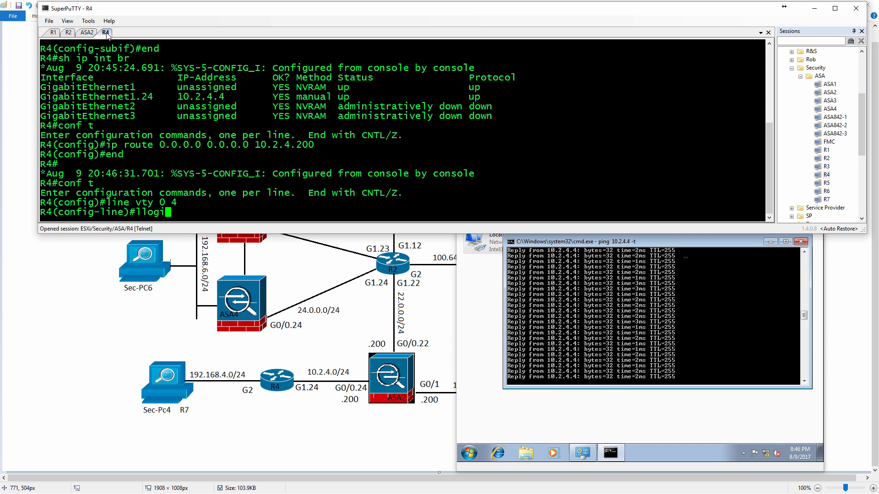
key(BackSpace)
key(BackSpace)
key(BackSpace)
key(BackSpace)
text(ogin)
key(Return)
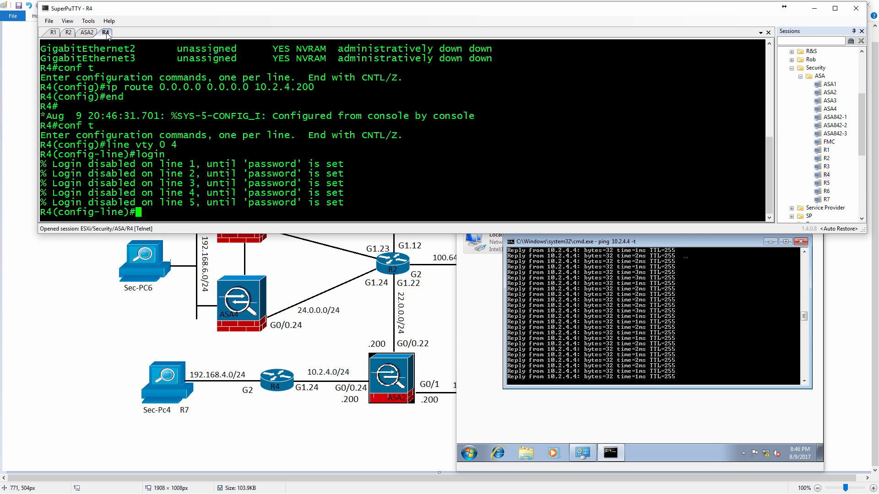
Set the VTY line password on R4, correcting the mistyped entry, and exit line configuration.
text(pas)
key(Tab)
text(csico)
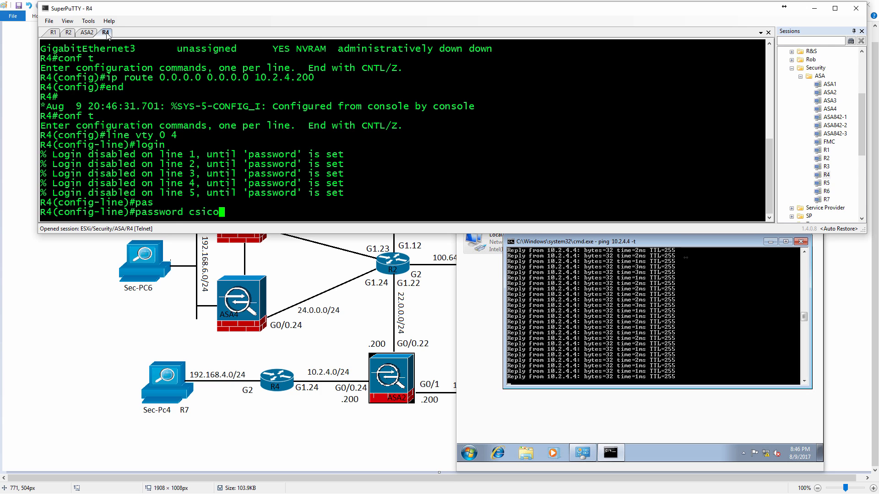
key(Return)
key(Up)
key(BackSpace)
key(BackSpace)
key(BackSpace)
key(BackSpace)
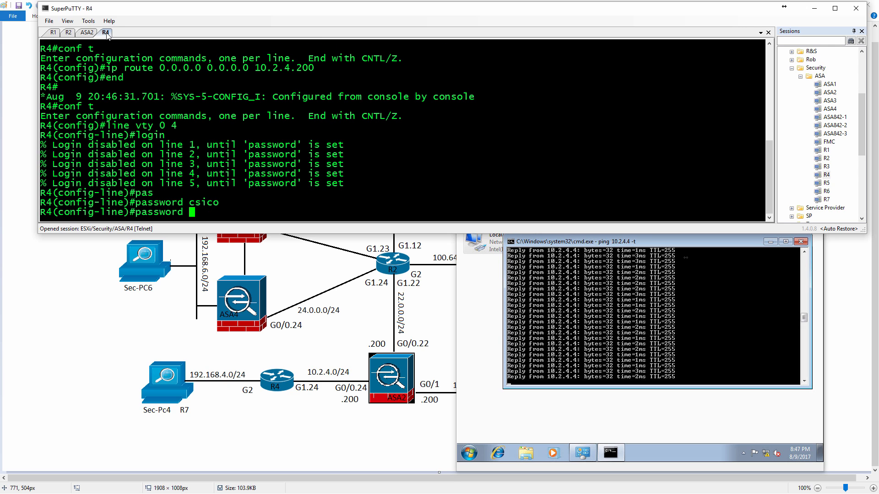
text(isco)
key(Return)
text(exit)
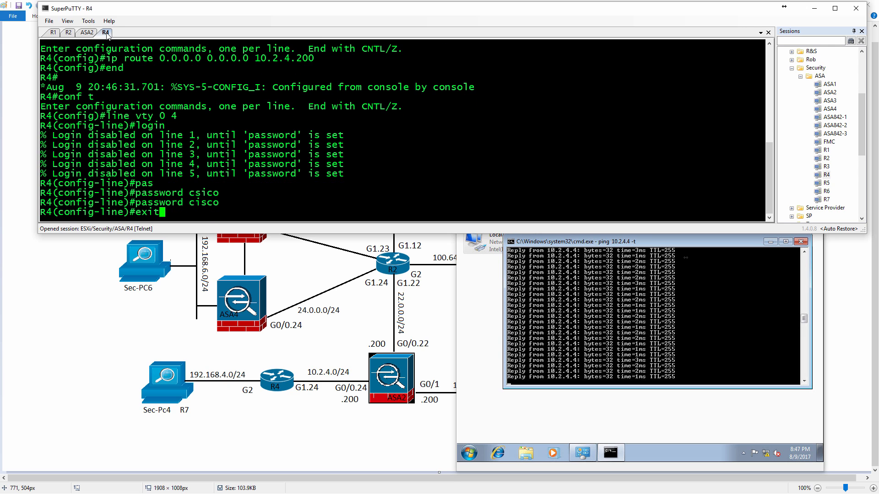
key(Return)
Set the enable password on R4 and leave configuration mode.
text(enabl)
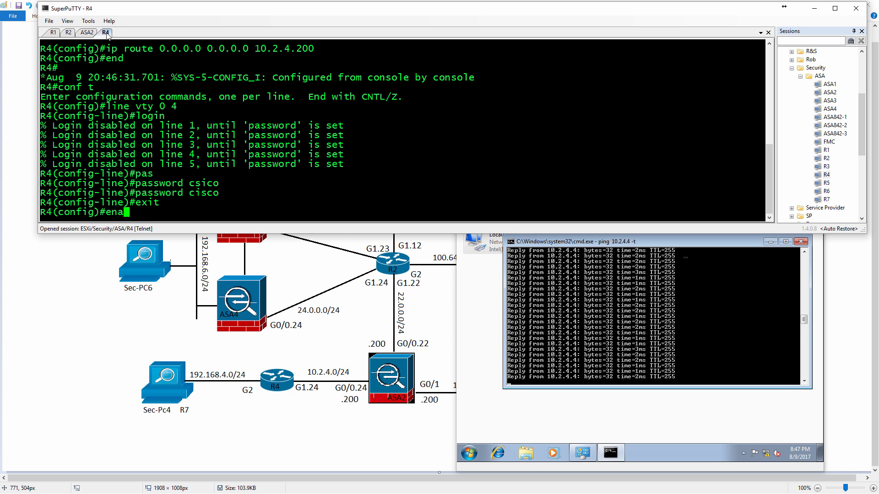
key(Tab)
text(pa)
key(Tab)
text(cisco)
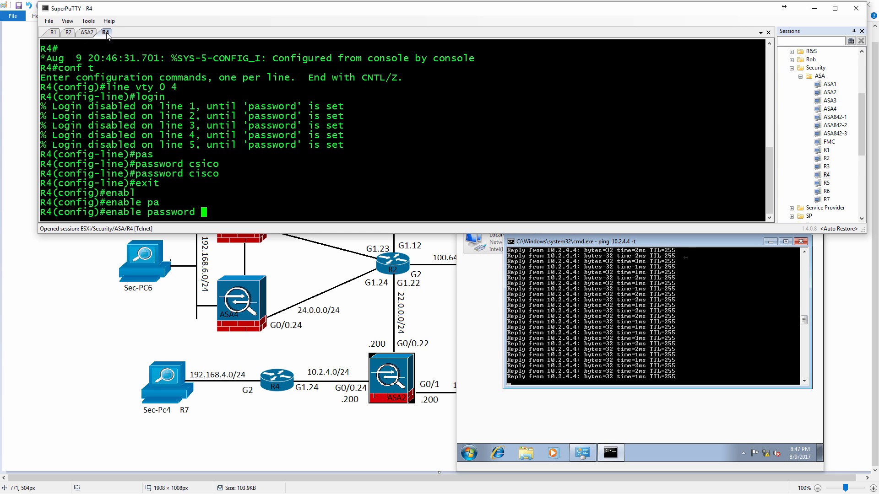
key(Return)
text(end)
key(Return)
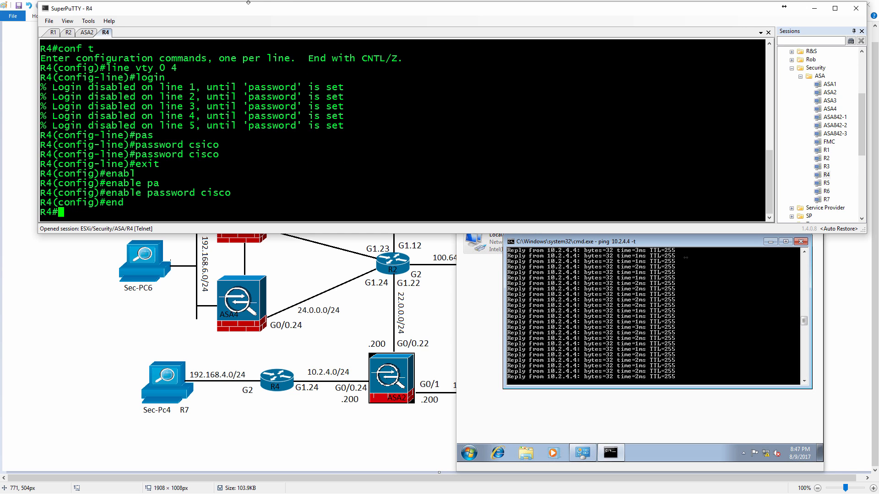
Switch to the Win7-5 console and open Programs and Features in the Control Panel.
click(513, 399)
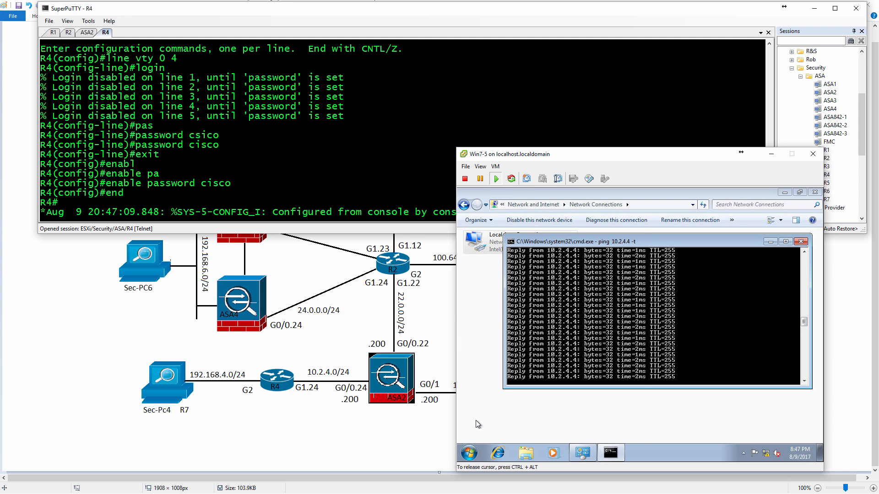
click(469, 450)
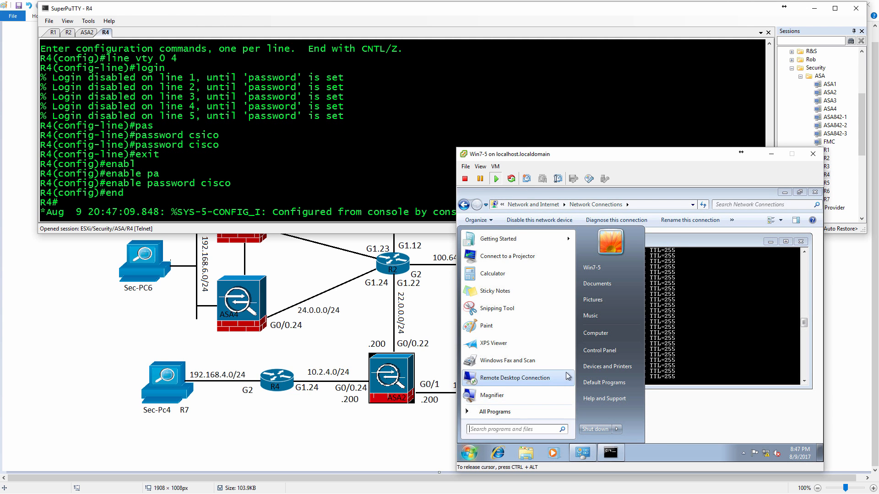
click(598, 351)
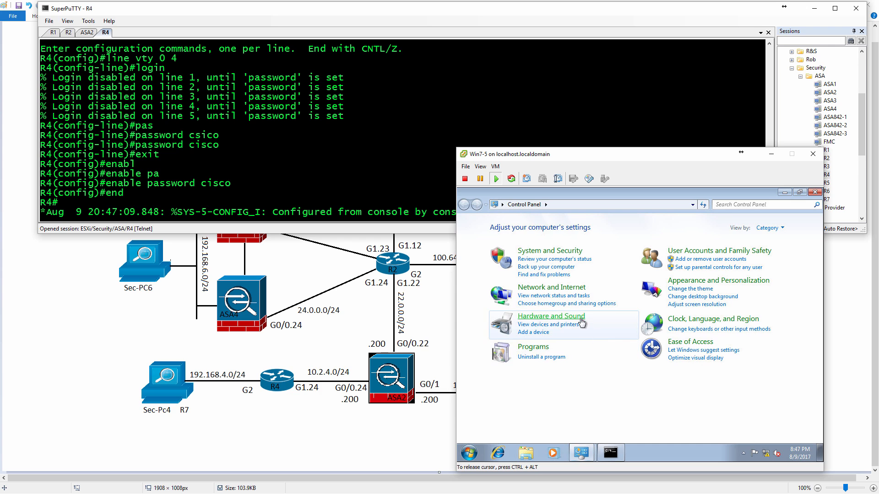
click(533, 348)
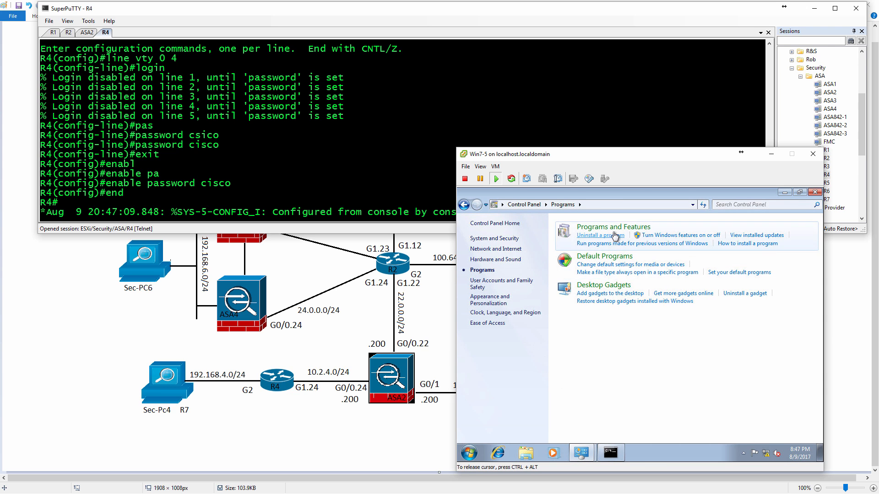
click(663, 234)
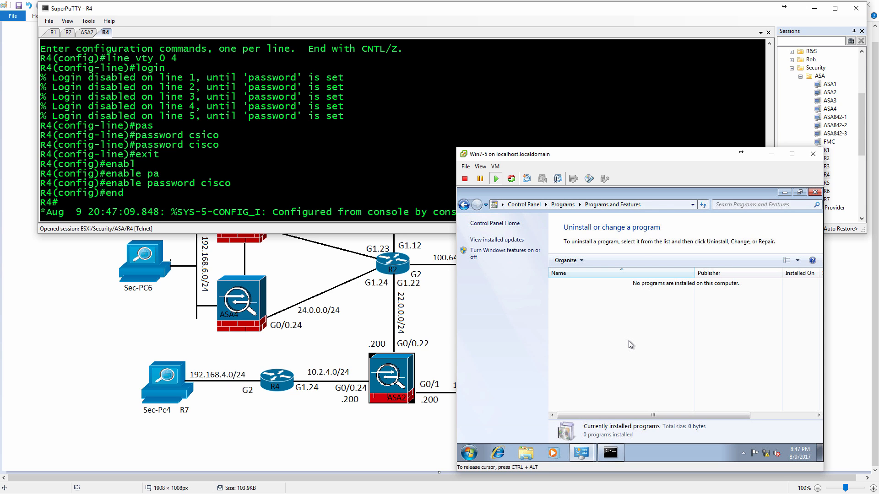
Turn on the Telnet Client Windows feature on Win7-5, apply the change, and release the cursor from the virtual machine.
click(500, 253)
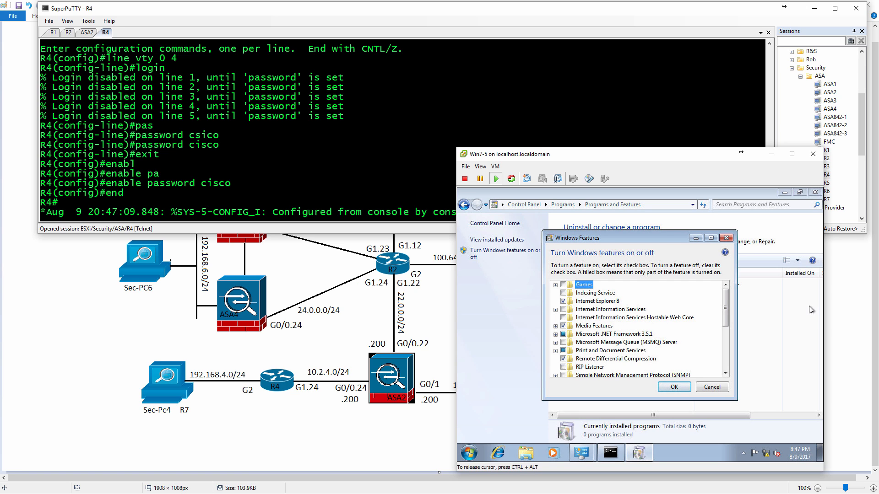
drag(727, 307, 727, 332)
click(565, 342)
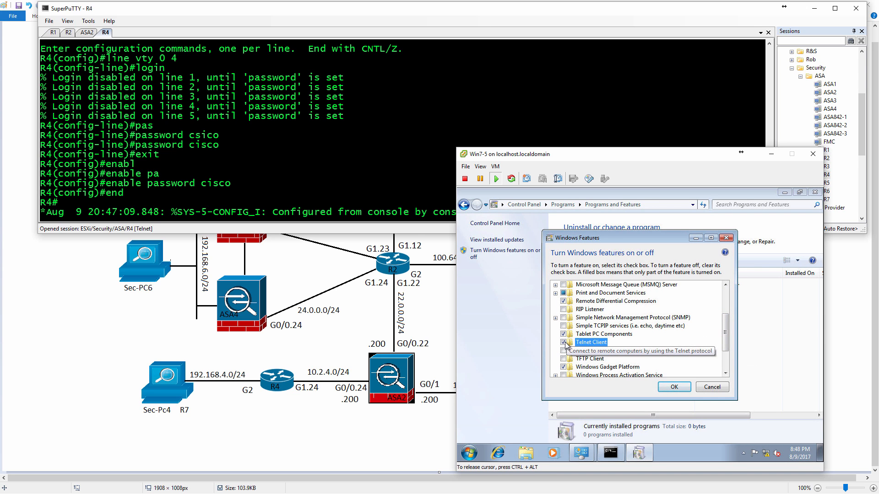
click(673, 386)
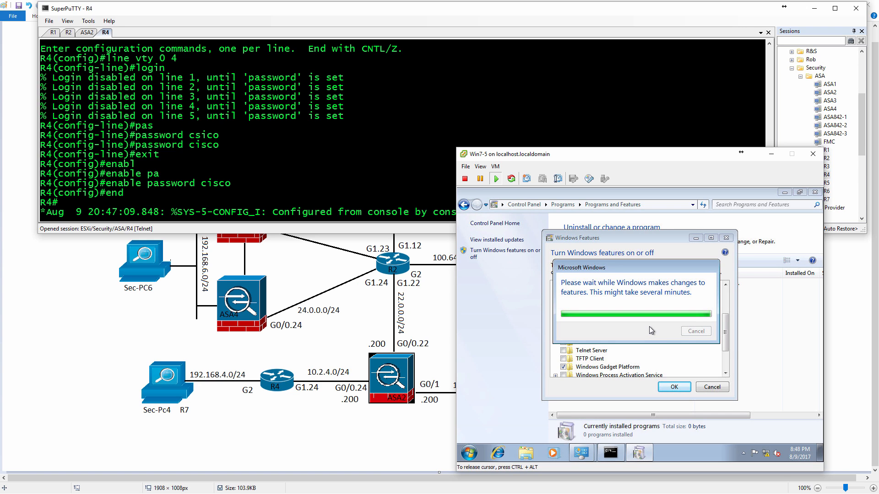
key(ctrl+alt)
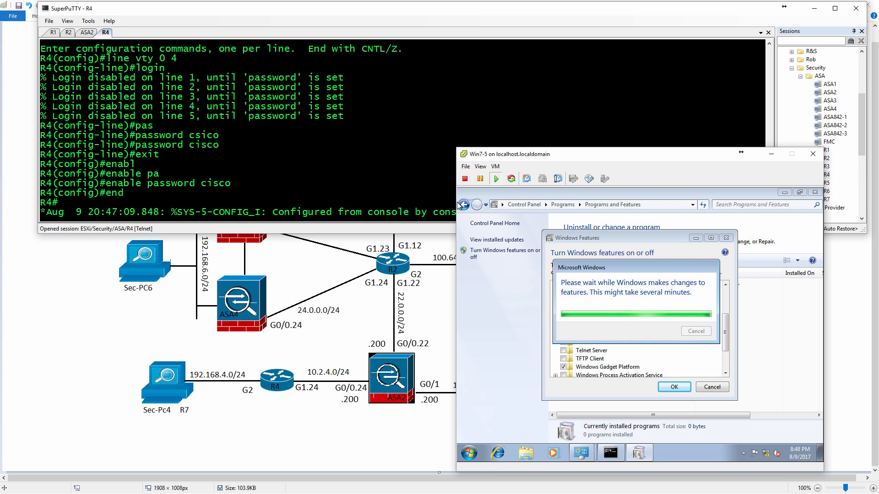
Return to the ASA2 session in SuperPuTTY and display the complete running policy-map configuration.
click(394, 183)
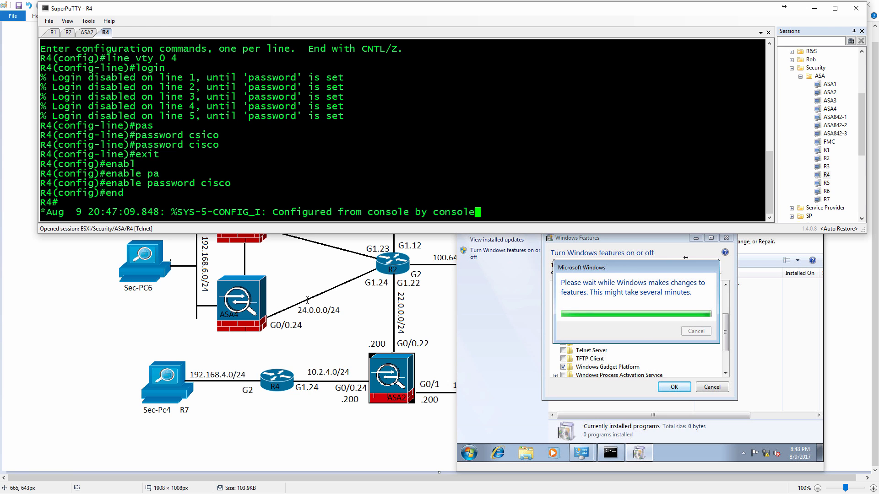
click(87, 33)
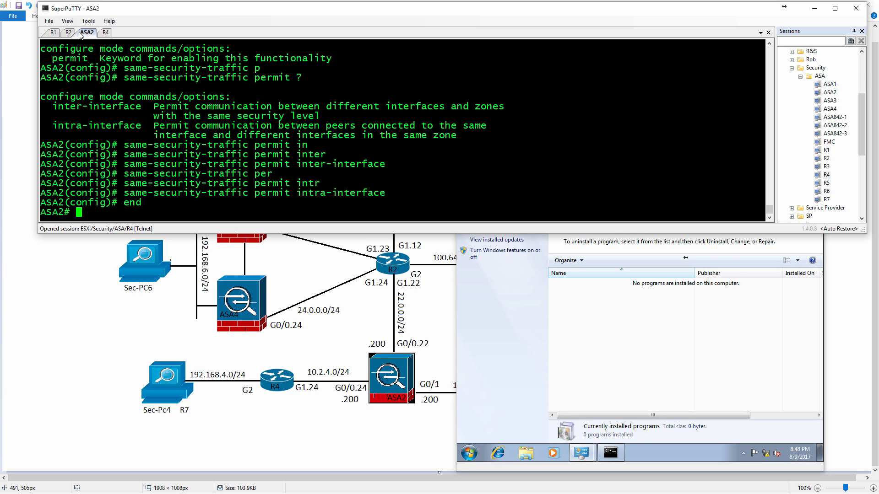
text(sh run pol)
key(Tab)
text(map)
key(Return)
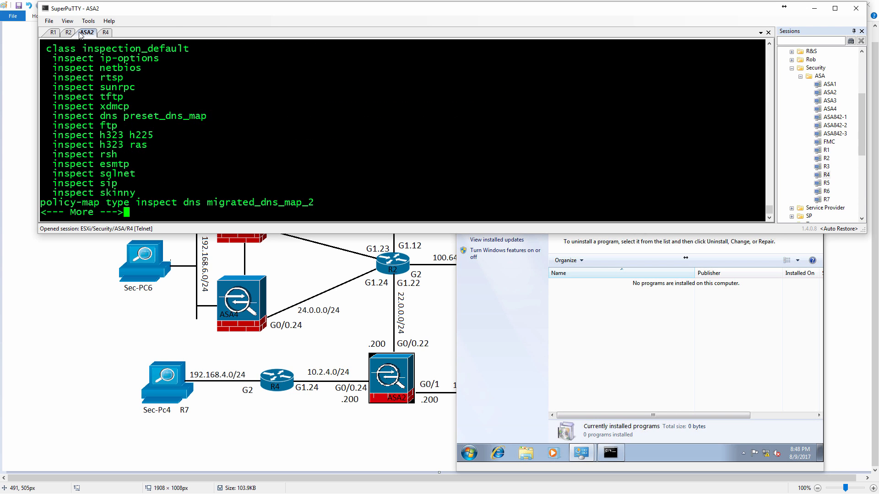
key(space)
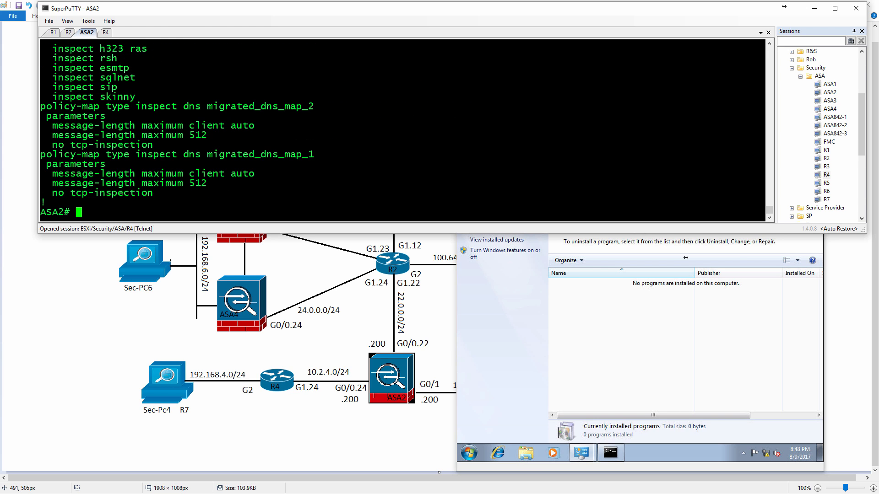
Examine the global_policy policy map and the inspections under its inspection_default class in the ASA2 output.
scroll(145, 144, up, 3)
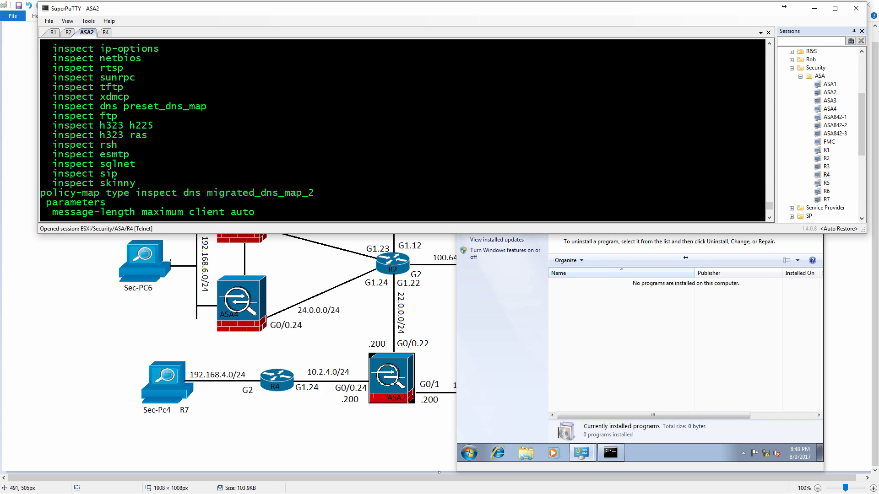
scroll(402, 131, up, 3)
double_click(54, 118)
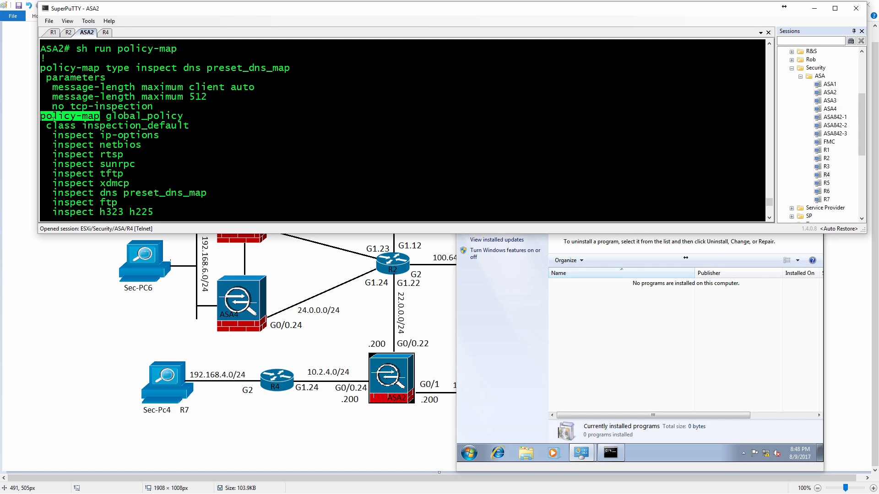
drag(54, 119, 117, 124)
scroll(120, 129, down, 2)
Add ICMP inspection to the inspection_default class of the global_policy policy map on ASA2.
text(conf t)
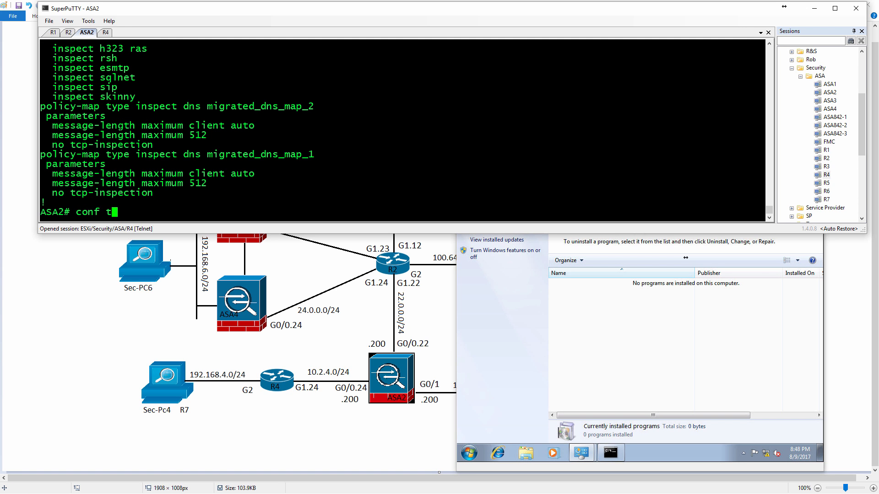
key(Return)
text(policy-map global_policy  class inspection_default)
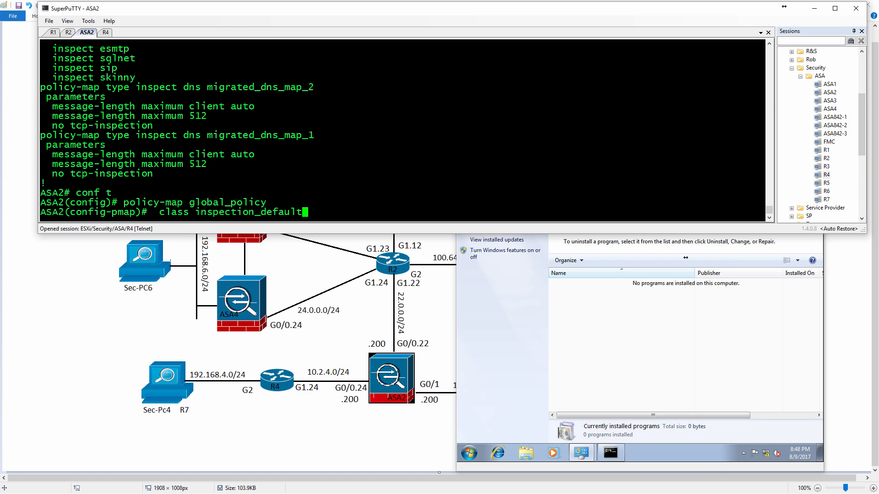
text(insp)
key(Tab)
text(icmp)
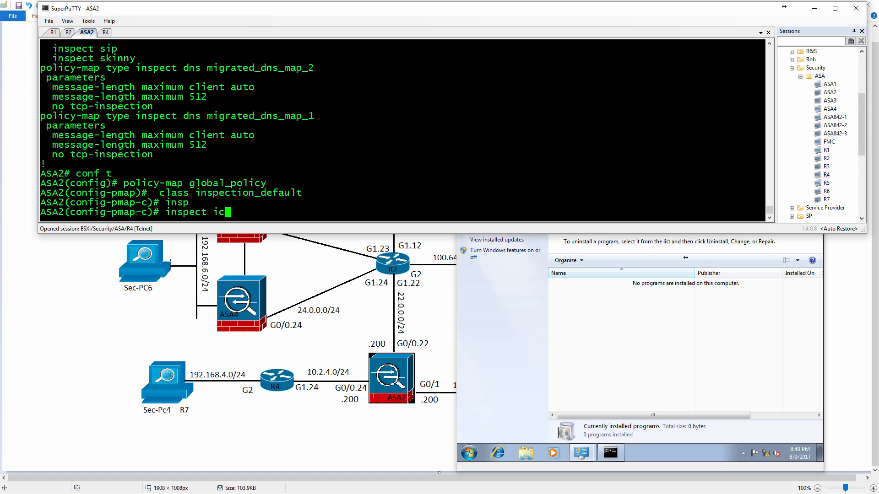
key(Return)
Leave configuration mode on ASA2 and save the running configuration.
text(end)
key(Return)
text(wr)
key(Return)
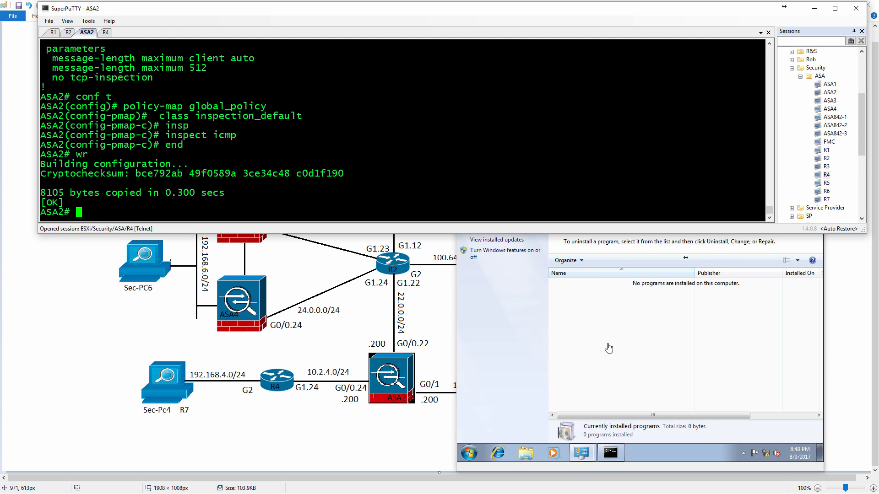
Open a second Command Prompt on Win7-5 and ping 22.0.0.2 from it.
click(614, 453)
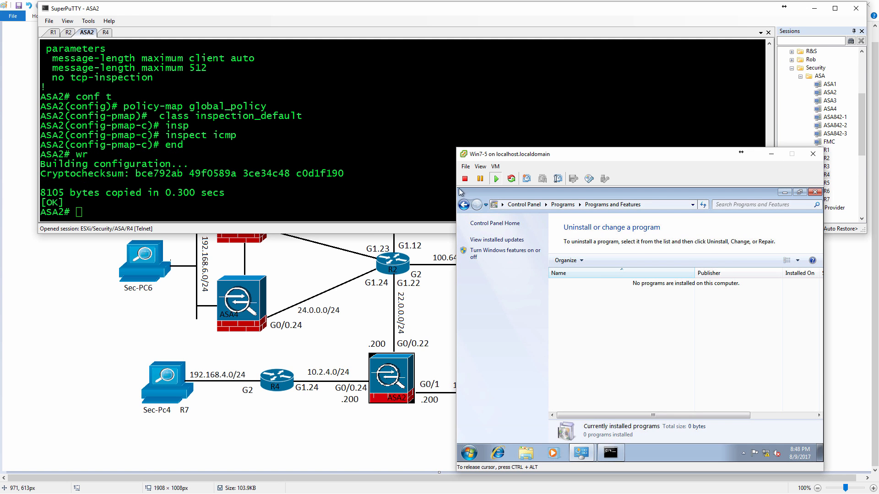
click(611, 453)
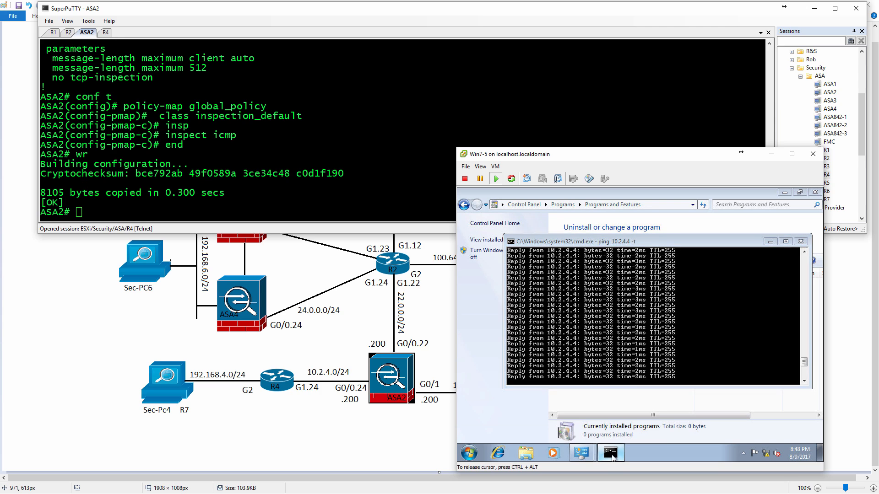
right_click(612, 456)
click(599, 414)
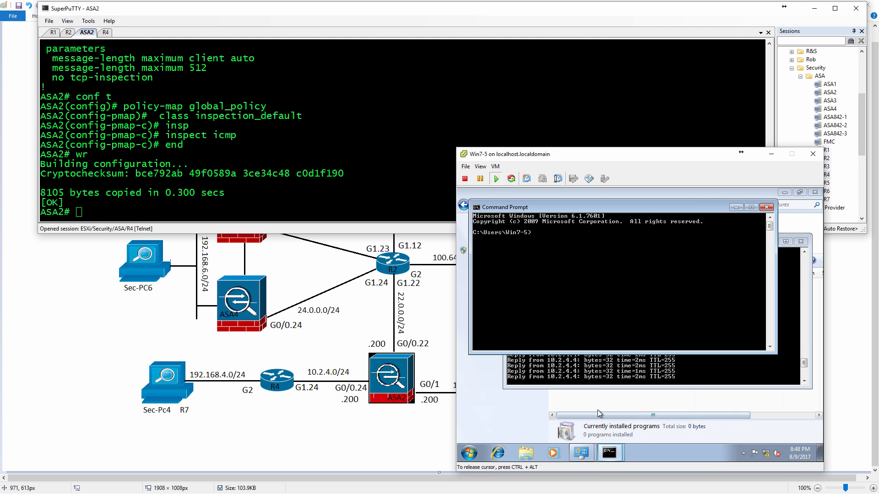
text(ping 22.0.0.2)
key(Return)
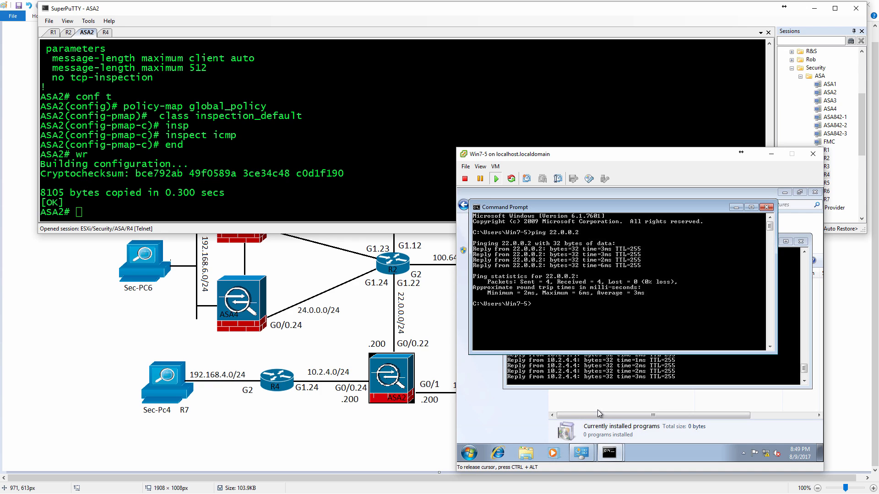
Start a Telnet connection from Win7-5 to R4 at 10.2.4.4.
text(telnet 10.2.4.4)
key(Return)
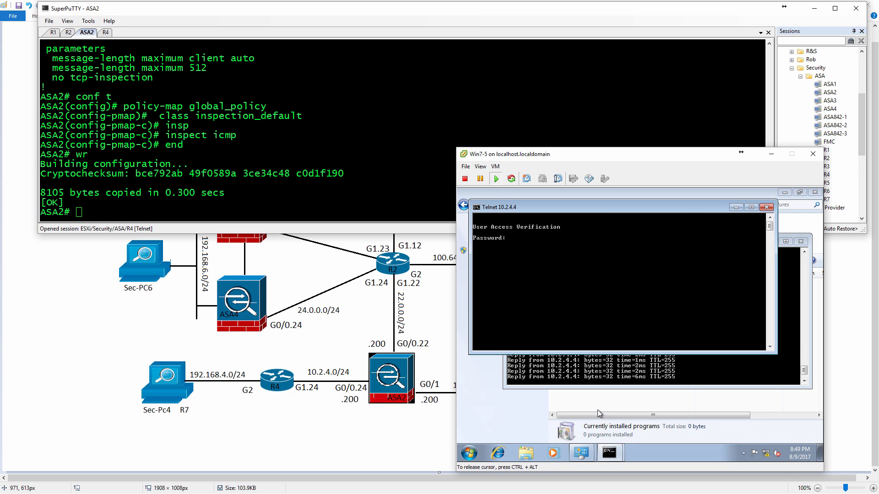
Log in to R4 with the Telnet password, enter privileged mode with the enable password, and release the cursor from the virtual machine.
text(cisco)
key(Return)
text(en)
key(Return)
text(cisco)
key(Return)
key(ctrl+alt)
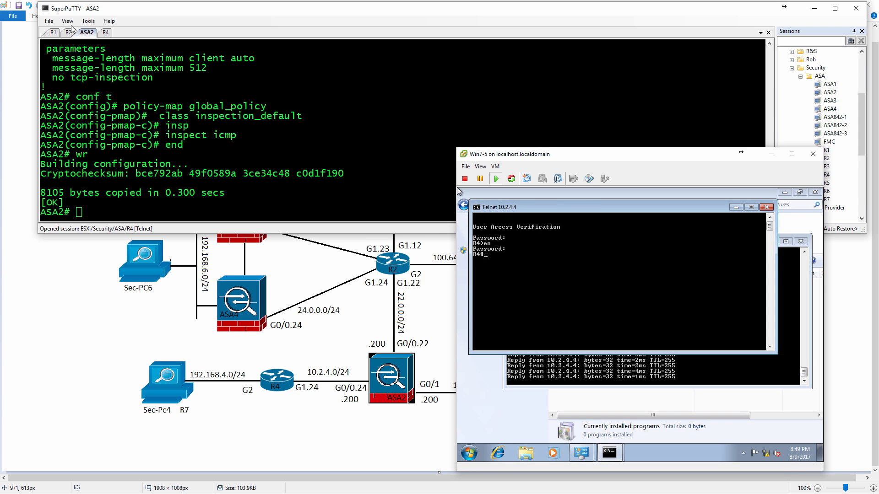
Switch to the R4 console session and display the users currently connected to the router.
click(106, 32)
key(Return)
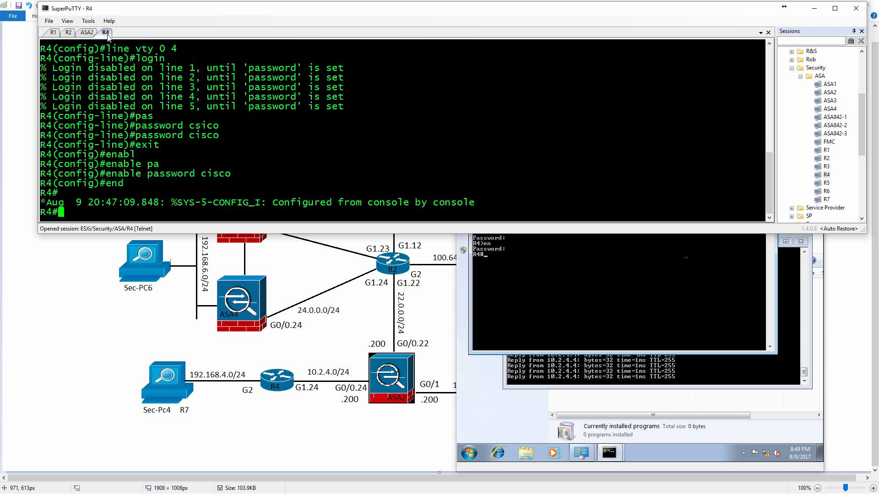
text(sh users)
key(Return)
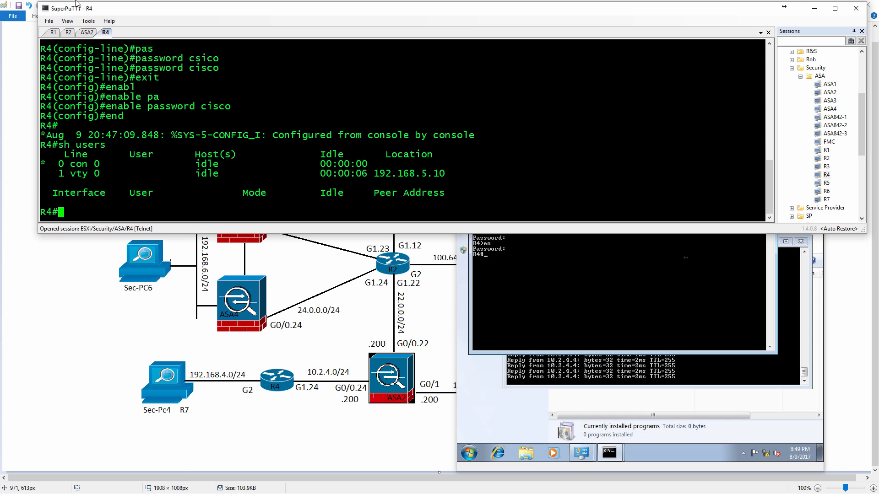
Return to the ASA2 session, list the show conn options, and display the active connections.
click(89, 32)
text(sh)
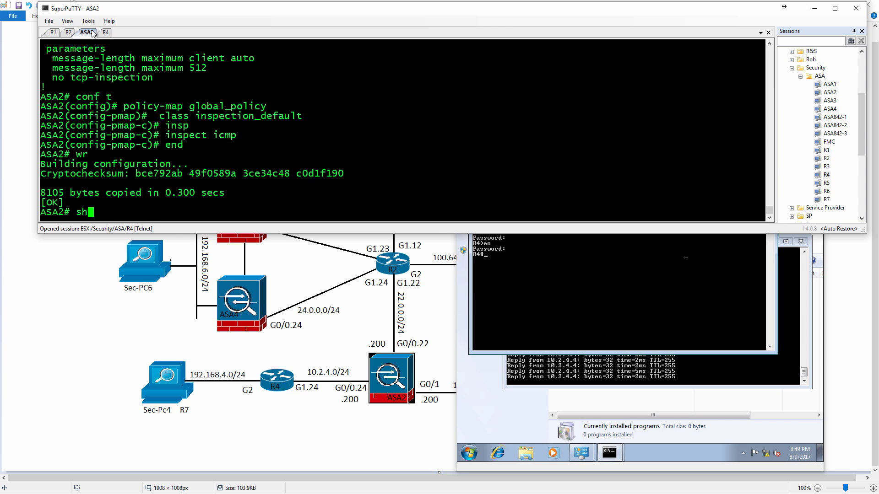
text(ow conn)
key(Tab)
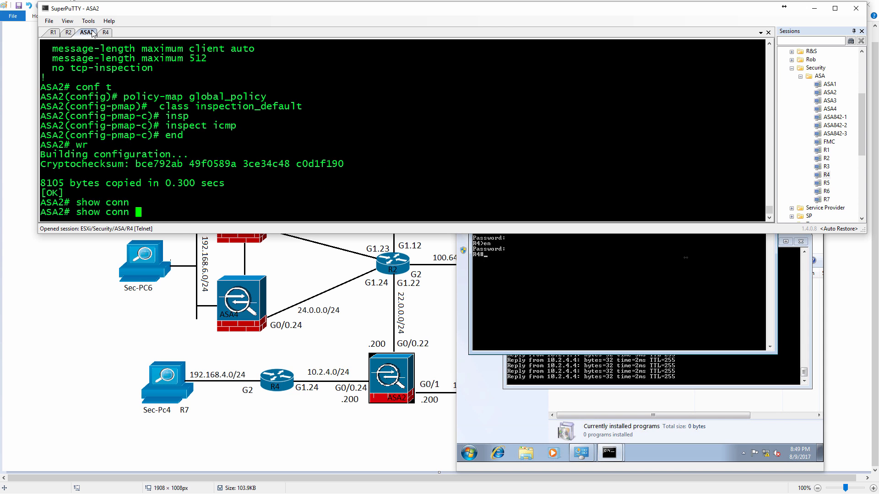
text(?)
key(Return)
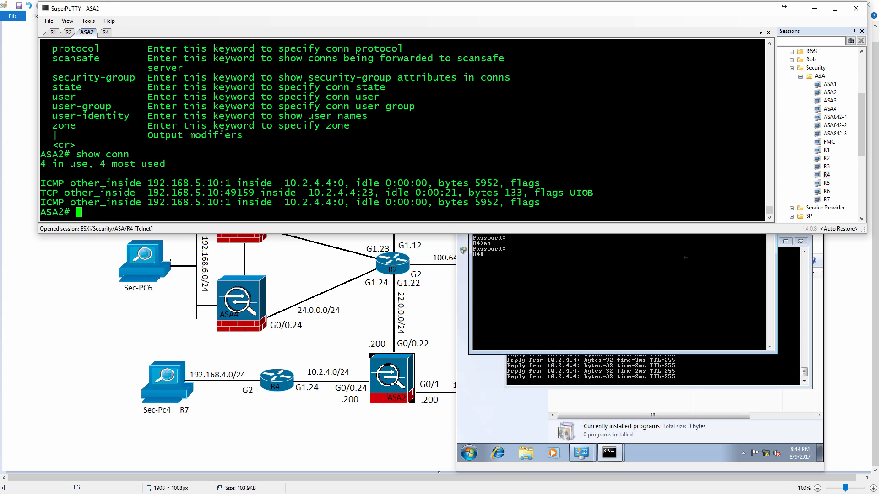
Examine the addresses, interfaces and flags of the ICMP and TCP connections in the ASA2 connection table.
drag(147, 183, 228, 183)
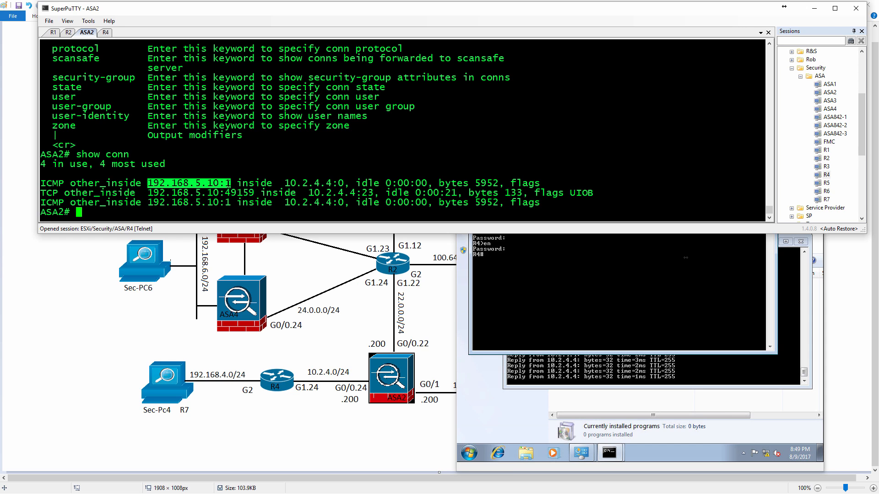
drag(236, 183, 338, 183)
click(338, 183)
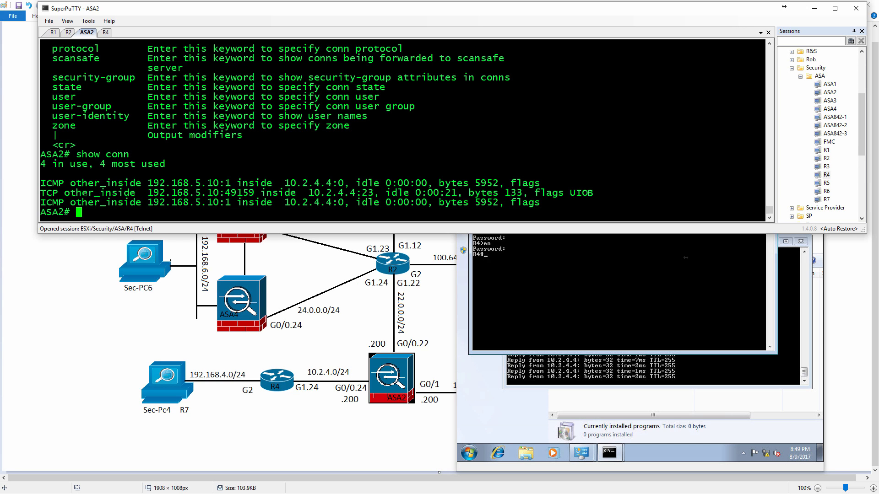
drag(40, 192, 485, 192)
double_click(266, 202)
click(275, 193)
click(571, 192)
drag(570, 193, 593, 193)
click(593, 193)
Display the ASA2 routing table and review its routes alongside the earlier connection output.
text(sh route)
key(Return)
scroll(403, 131, up, 4)
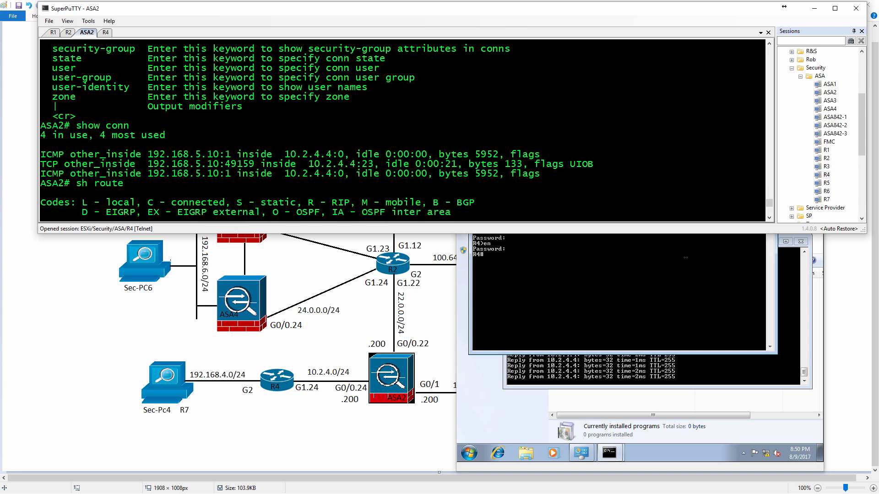
scroll(403, 130, down, 1)
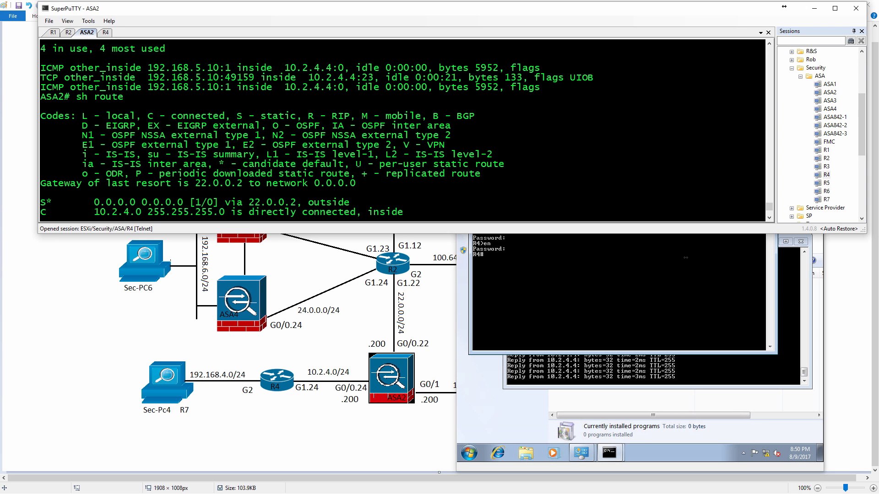
double_click(362, 163)
click(368, 158)
scroll(403, 131, up, 12)
scroll(403, 131, down, 4)
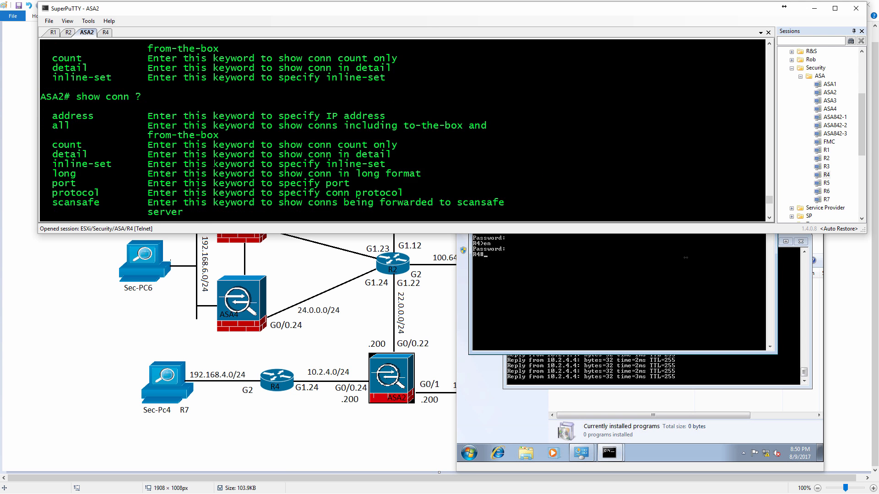
scroll(402, 131, down, 5)
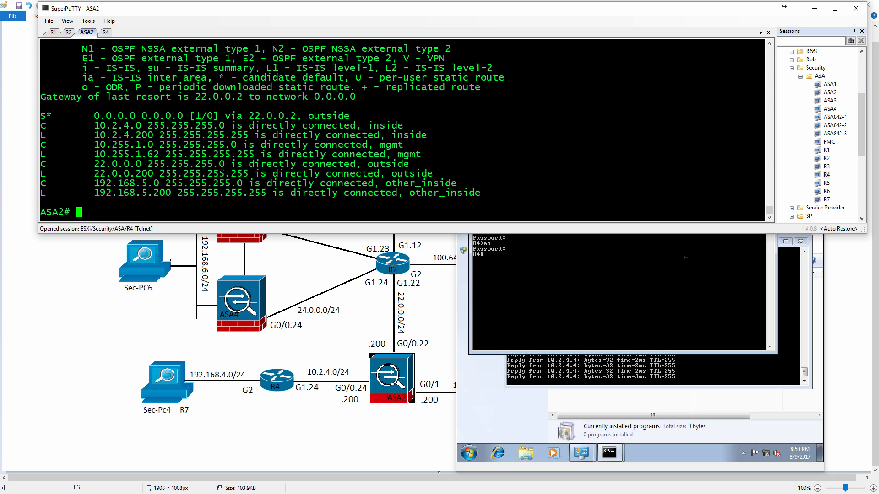
List the show conn options again and display the full detailed connection output on ASA2.
text(show con)
key(Tab)
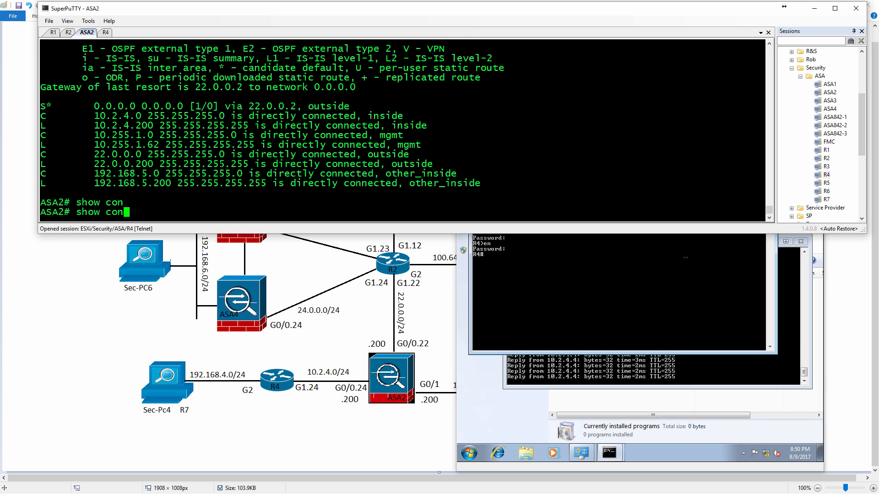
text(n )
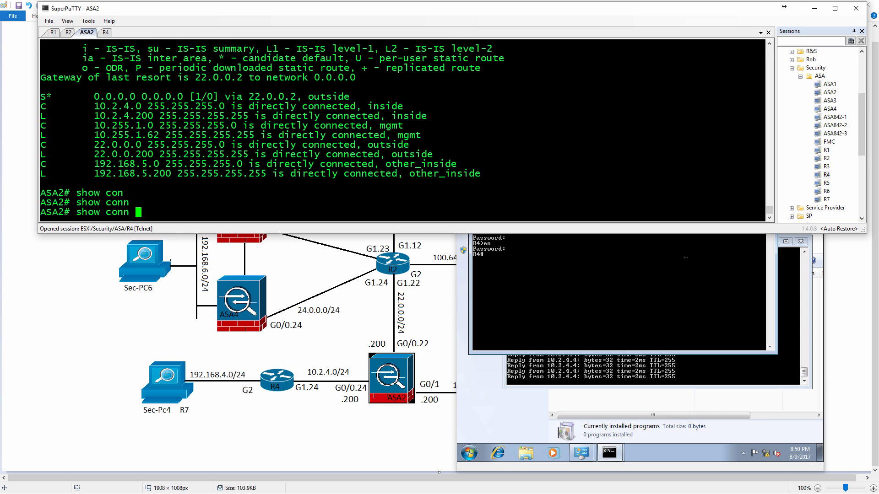
text(?detail ?)
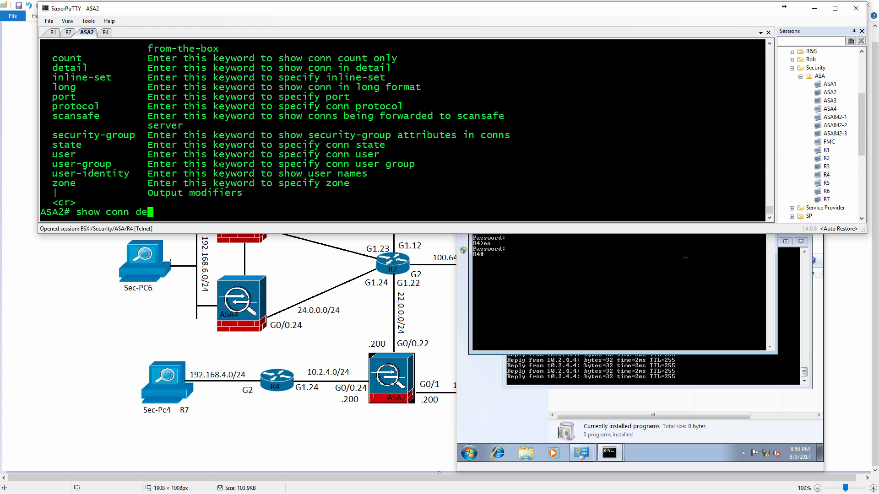
key(Return)
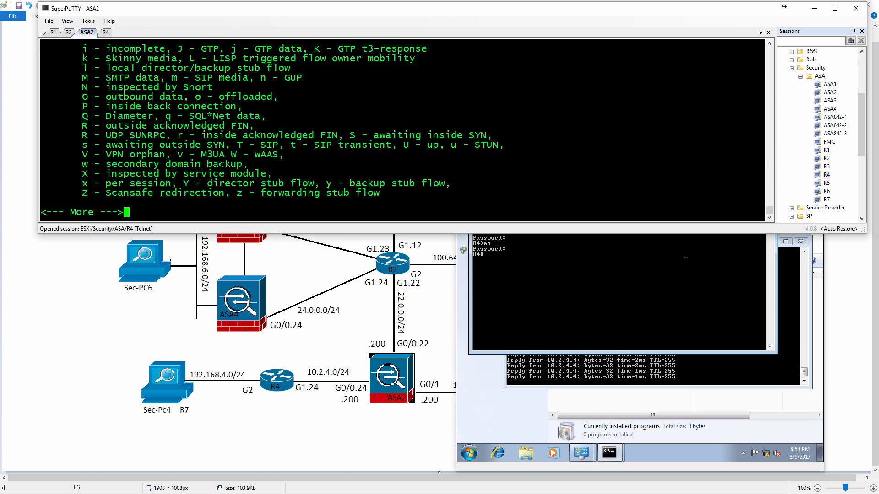
key(space)
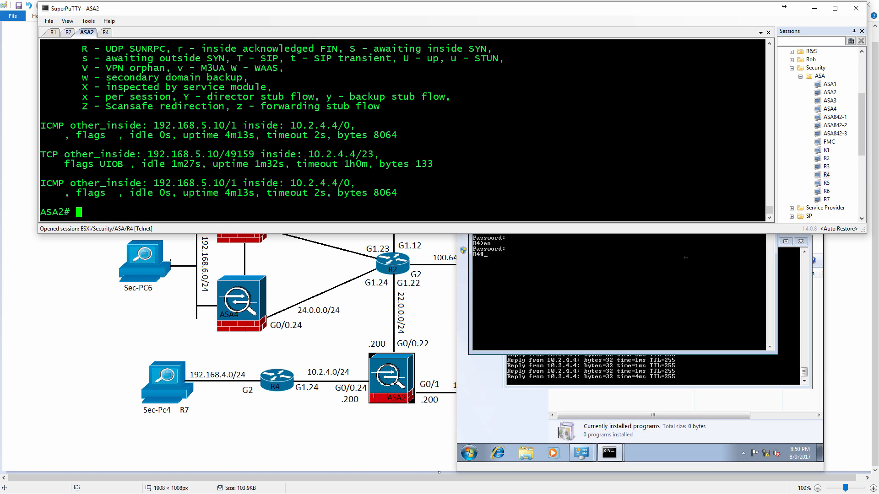
Examine the flag legend in the detailed connection output for the meanings of the U, I, O and B flags.
key(shift+Page_Up)
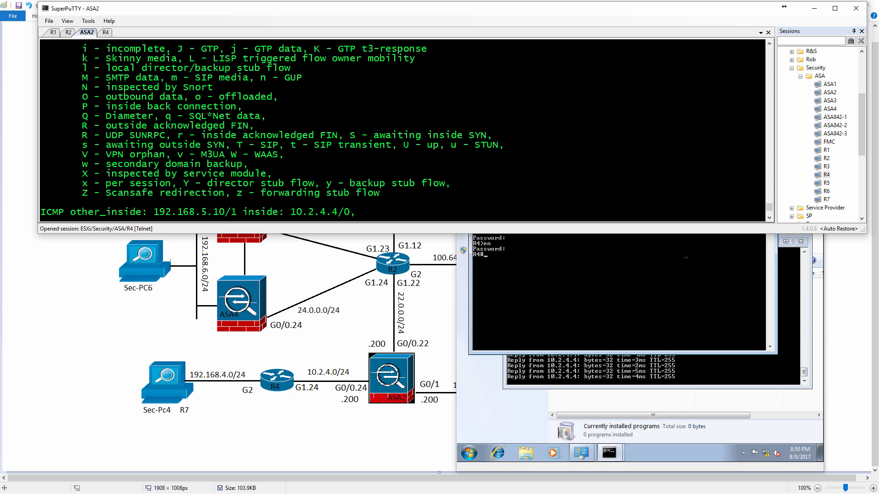
drag(404, 145, 413, 145)
scroll(403, 131, up, 3)
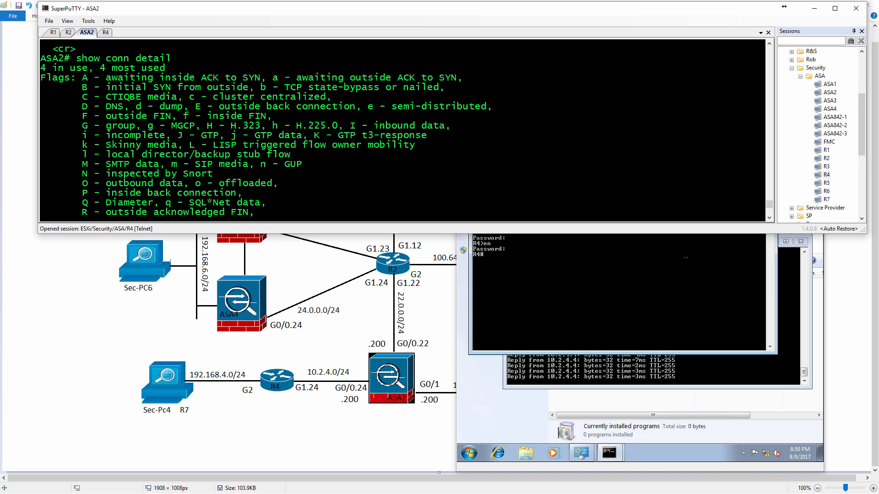
drag(350, 126, 444, 125)
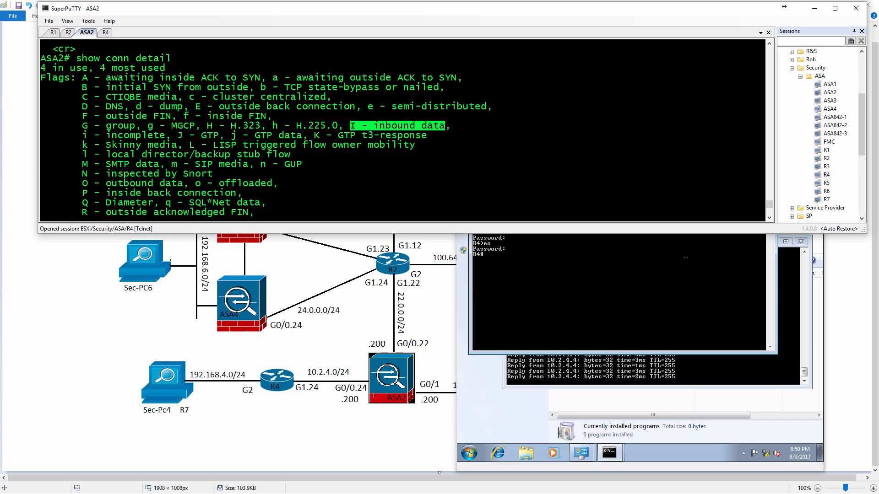
scroll(403, 131, down, 1)
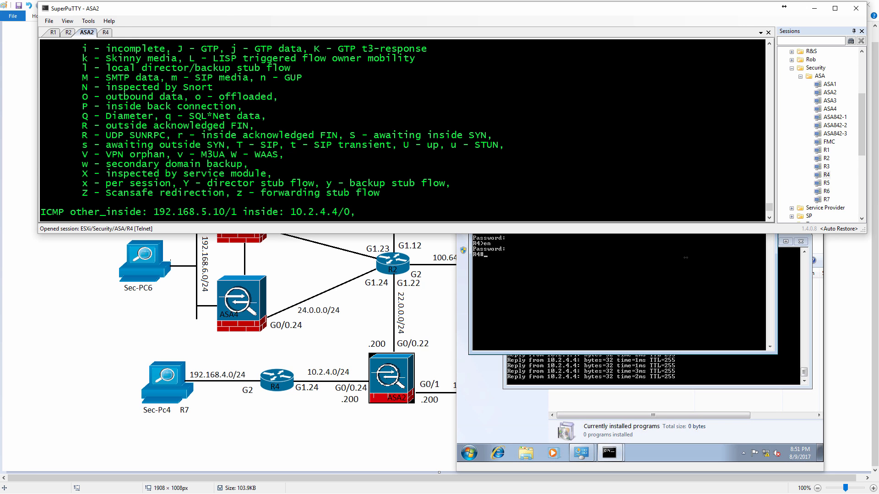
drag(106, 97, 183, 97)
scroll(150, 126, up, 1)
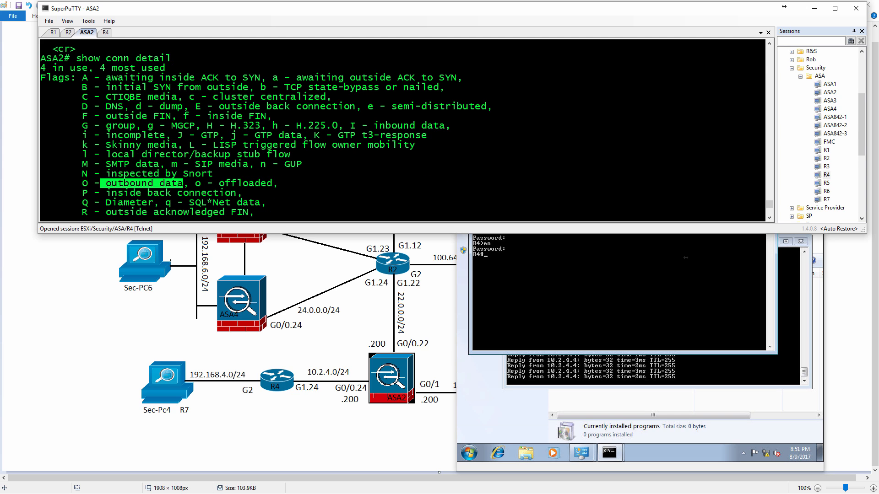
drag(107, 87, 247, 87)
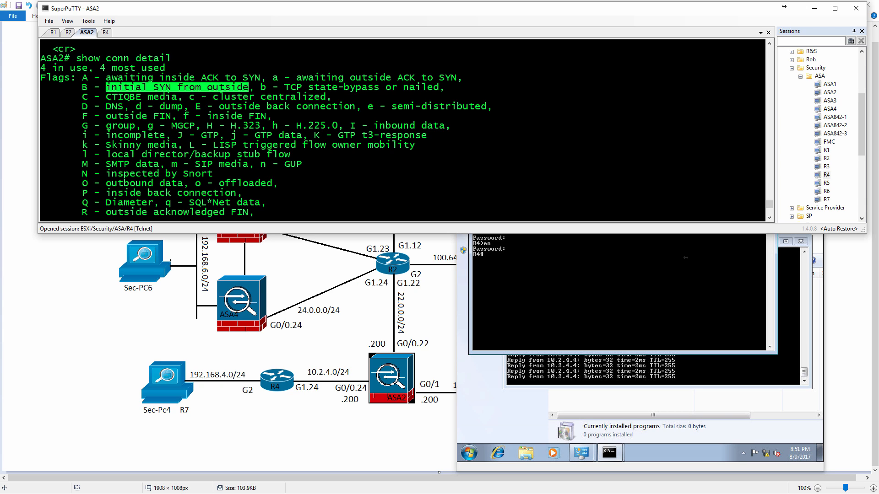
click(128, 87)
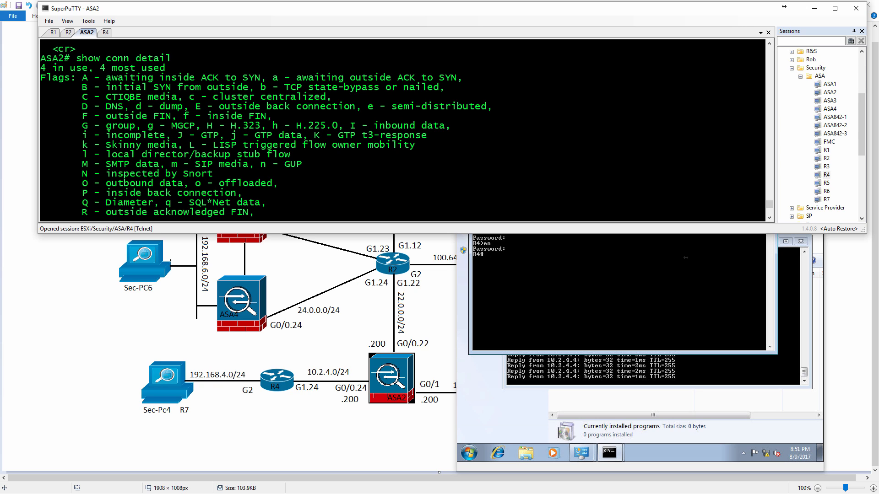
Exit the Telnet session to R4 on Win7-5 and stop the continuous ping to 10.2.4.4.
click(685, 257)
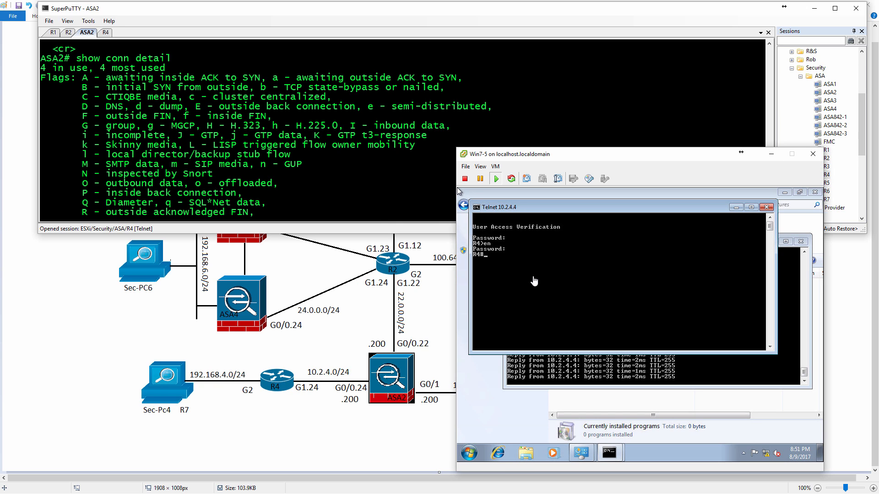
text(exit)
key(Return)
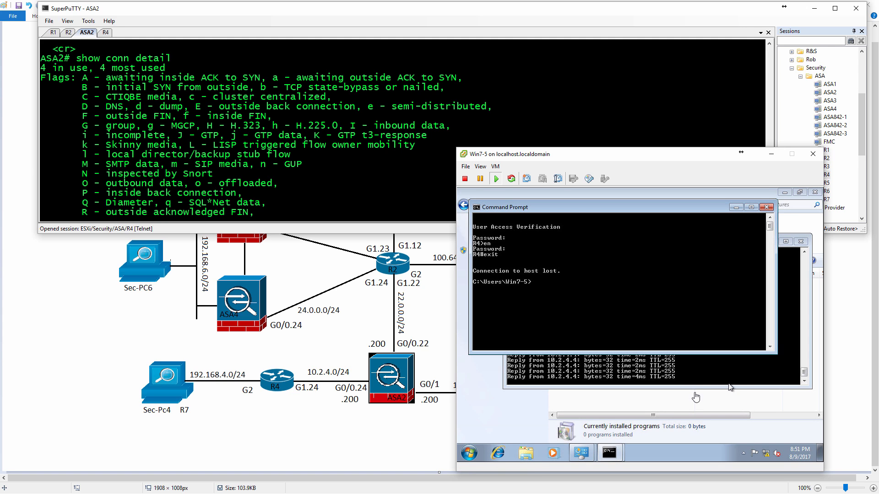
click(722, 370)
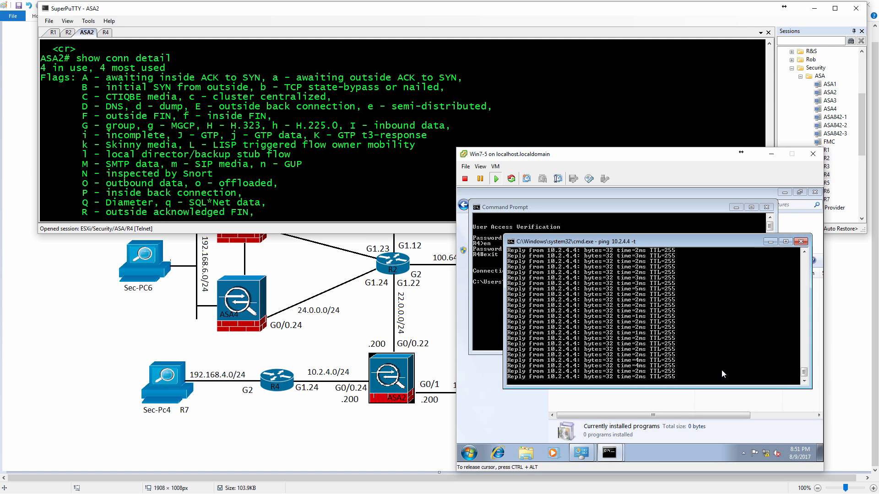
key(ctrl+c)
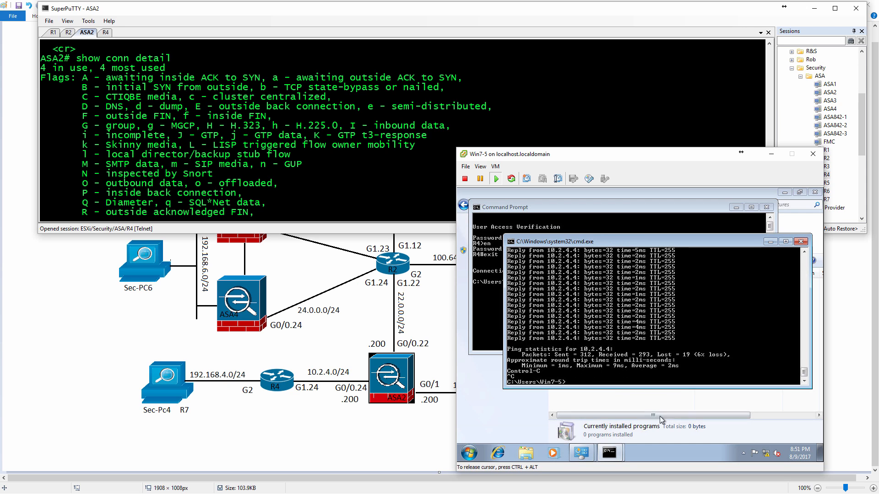
click(606, 455)
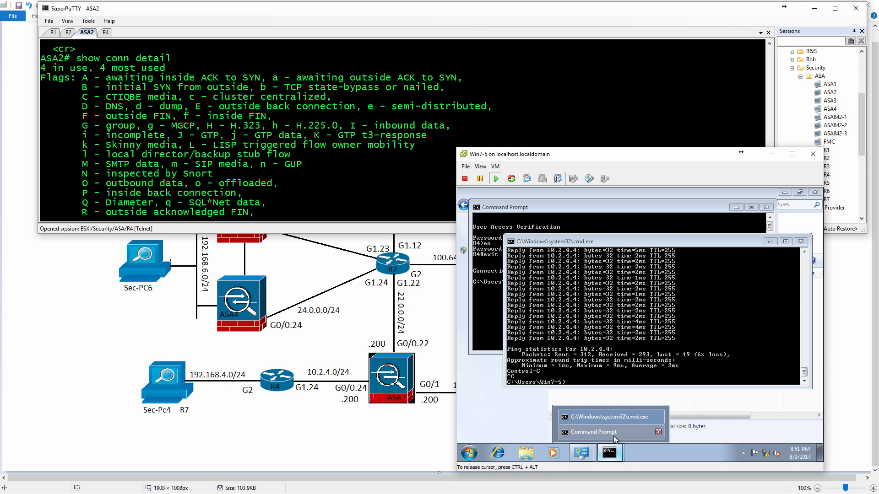
click(587, 370)
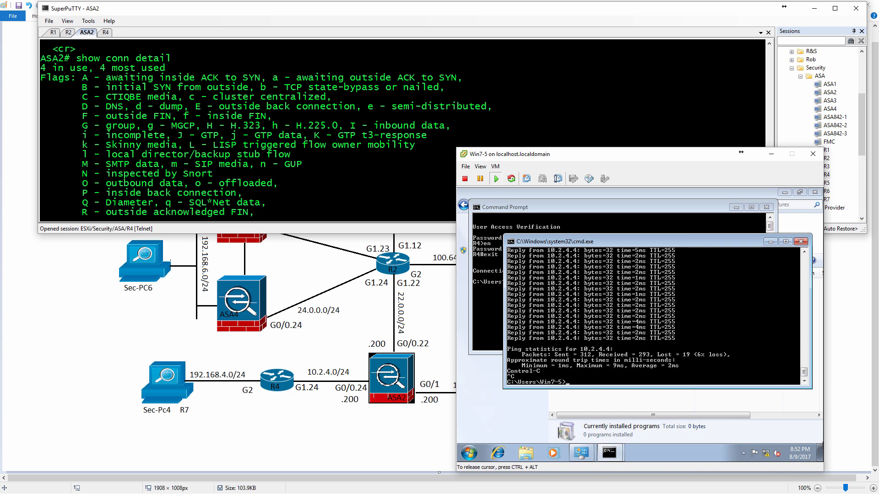
Switch to the browser and open Cisco's support page for ASA 5500-X Series Firewalls under Security, Firewalls, Adaptive Security Appliances (ASA).
key(ctrl+alt)
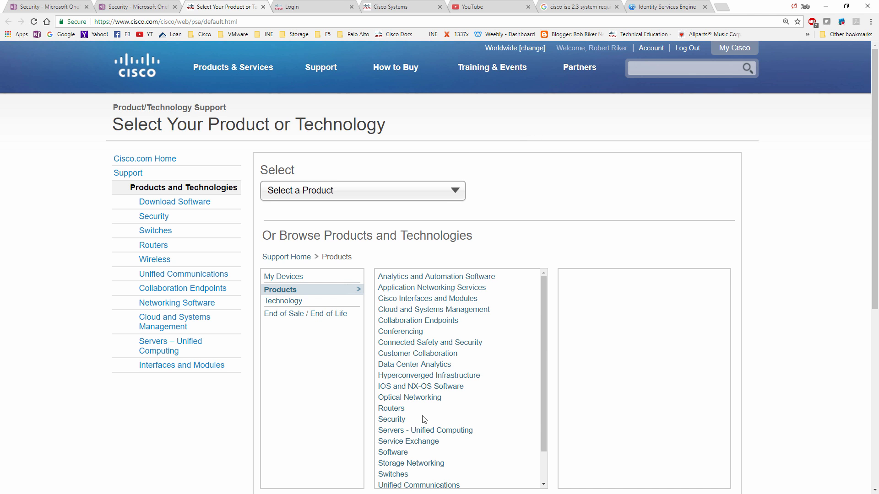
click(398, 420)
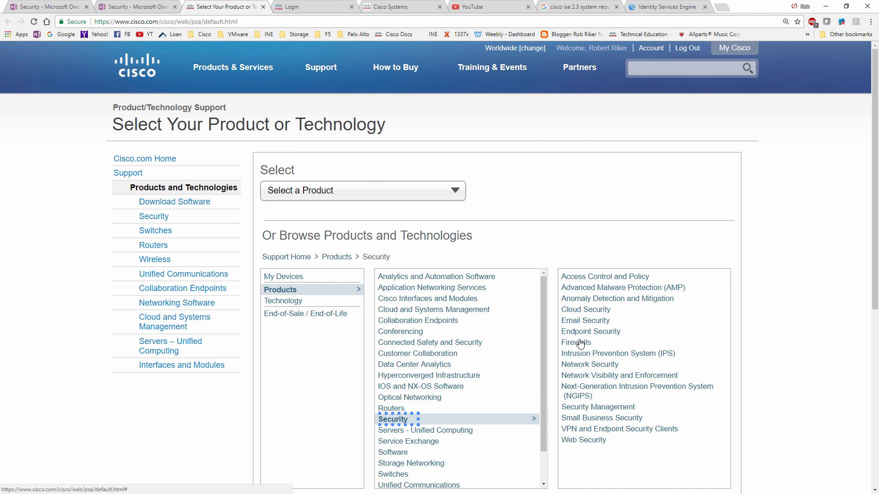
click(580, 343)
click(597, 298)
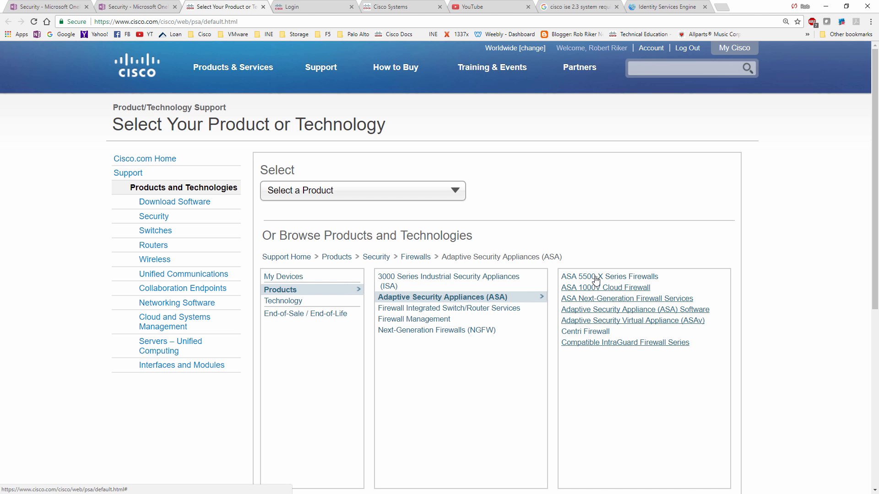
click(596, 278)
click(596, 277)
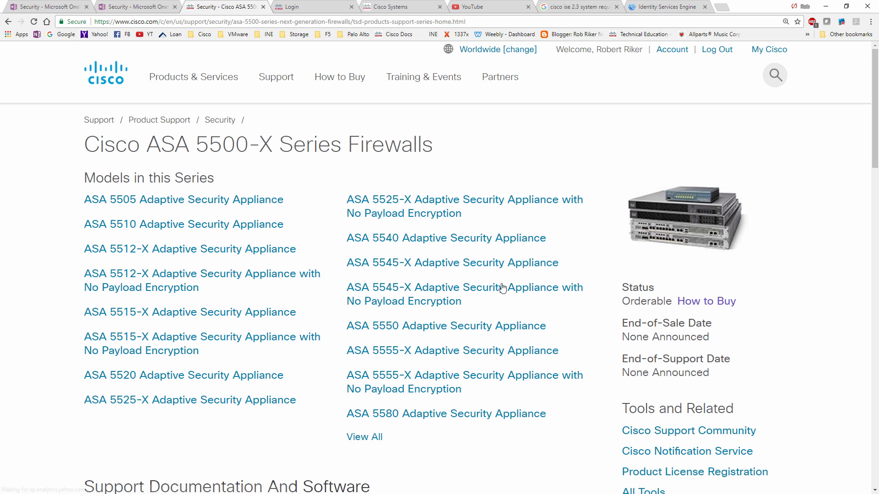
Open the Configuration Guides list for the ASA 5500-X series in a new browser tab and display it.
scroll(326, 308, down, 10)
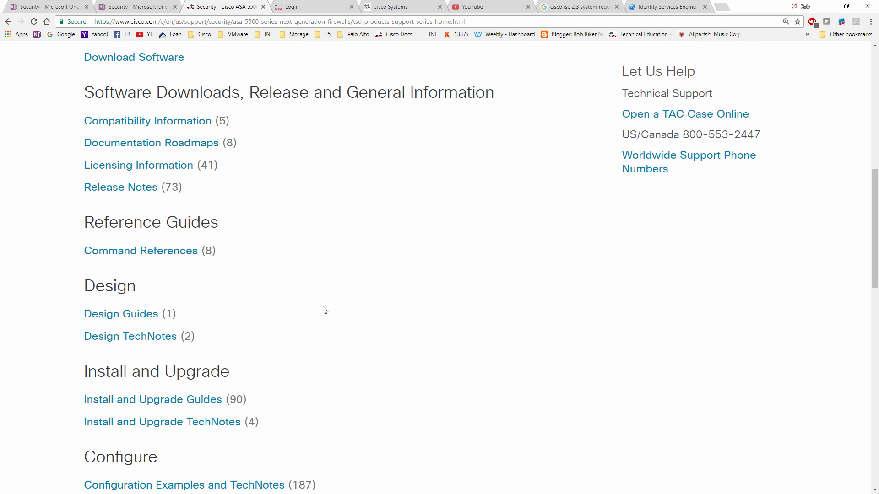
scroll(322, 311, down, 4)
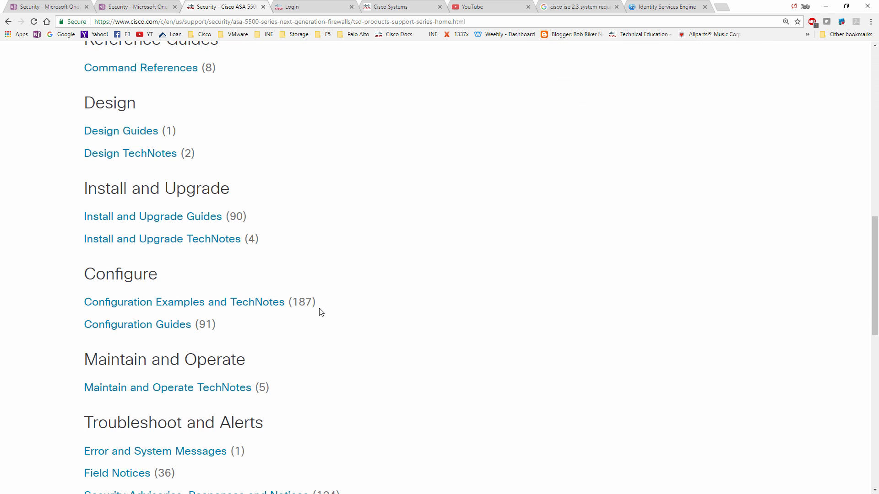
middle_click(165, 326)
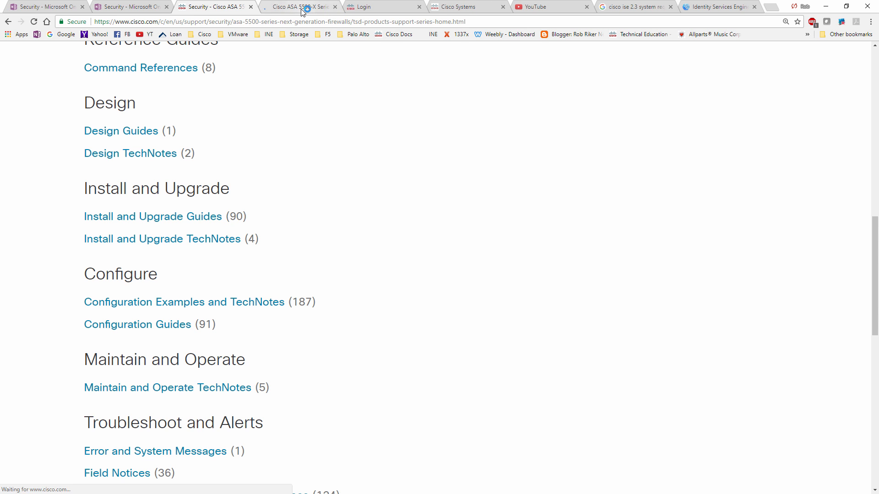
click(303, 8)
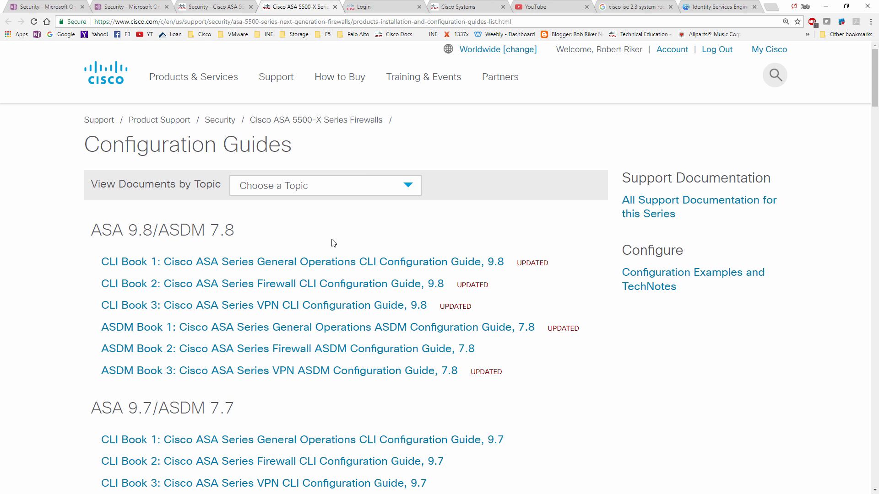
Open the ASA 9.8 CLI Book 1, CLI Book 2 and CLI Book 3 configuration guides in separate browser tabs.
scroll(344, 259, down, 1)
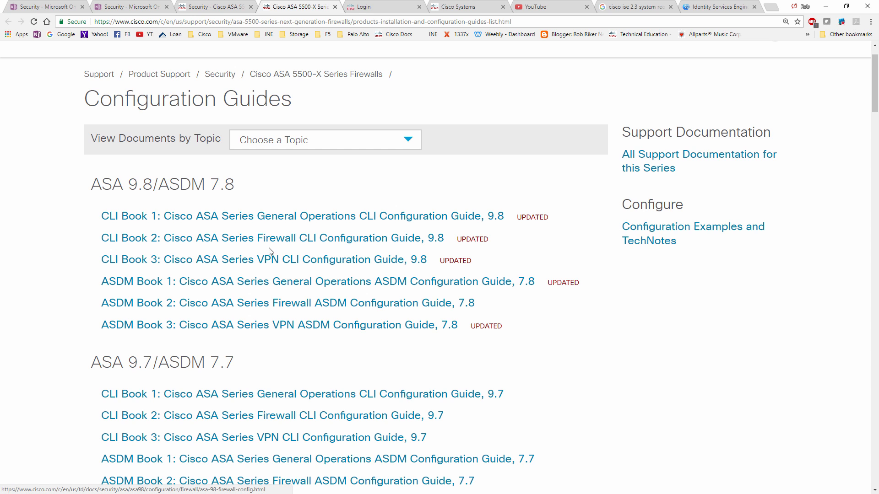
middle_click(285, 219)
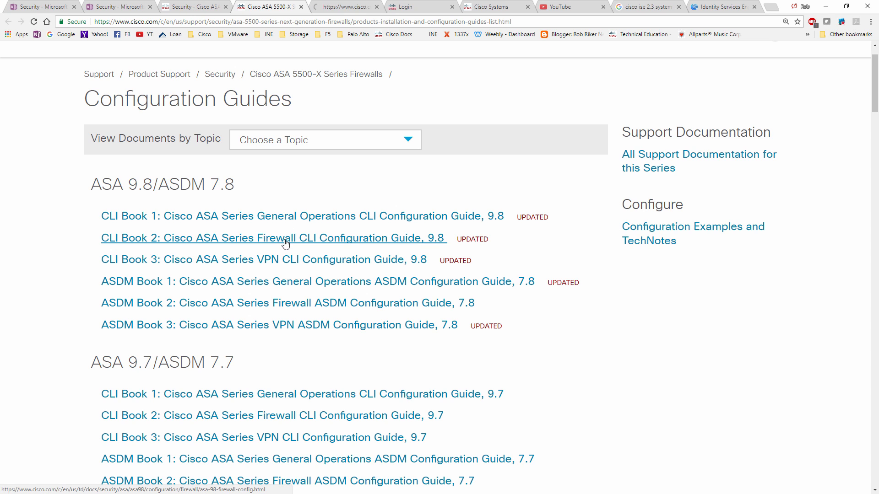
middle_click(285, 243)
middle_click(290, 258)
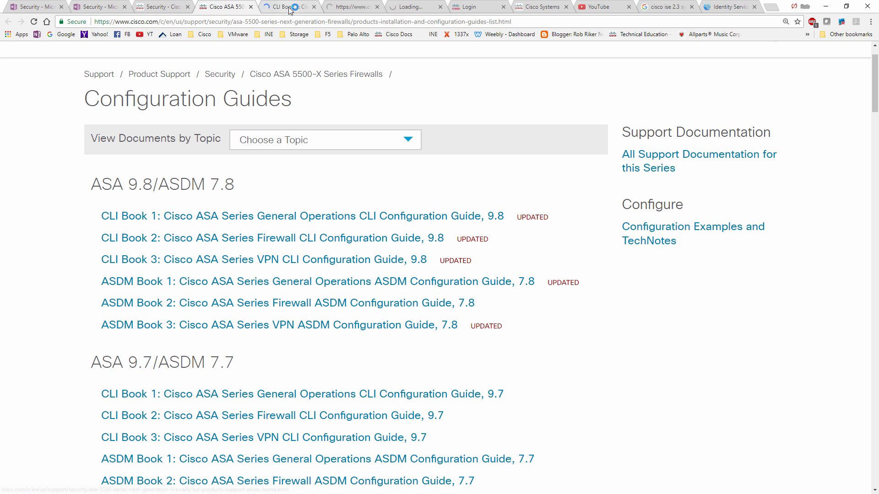
Review the tables of contents of the ASA 9.8 General Operations, Firewall and VPN CLI guides, returning to CLI Book 1.
click(290, 9)
scroll(326, 257, down, 2)
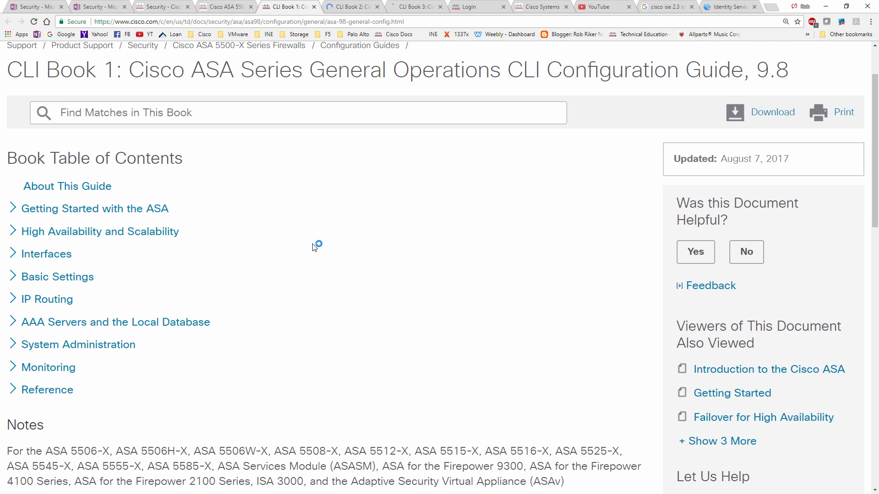
scroll(315, 247, up, 1)
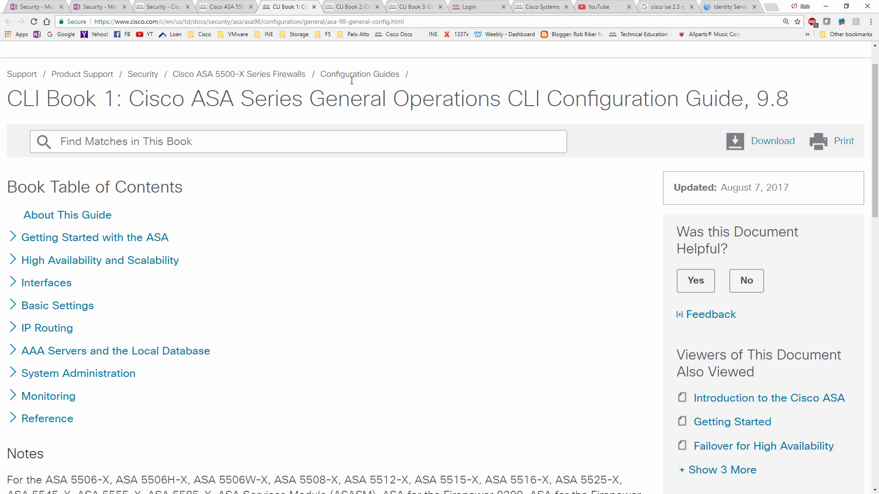
click(337, 8)
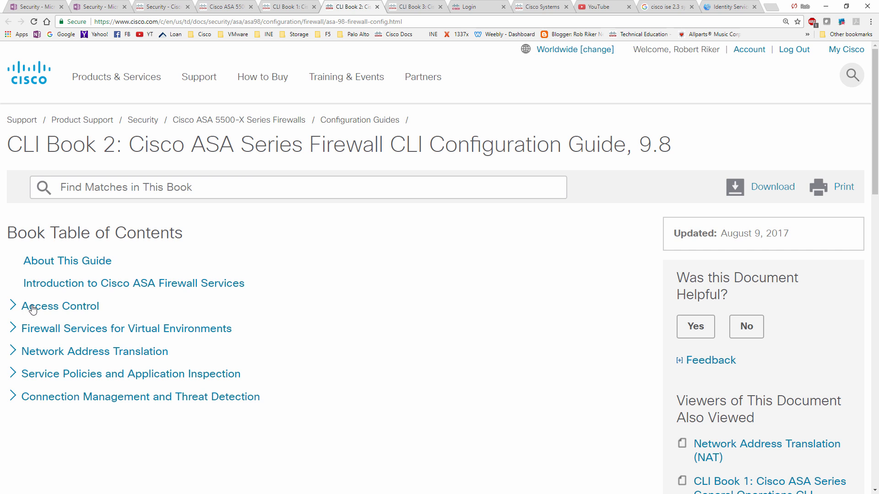
click(409, 7)
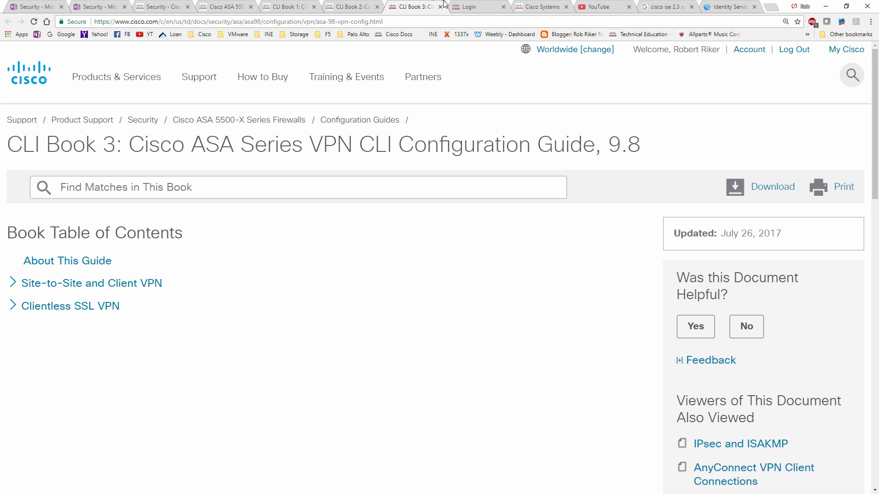
click(284, 13)
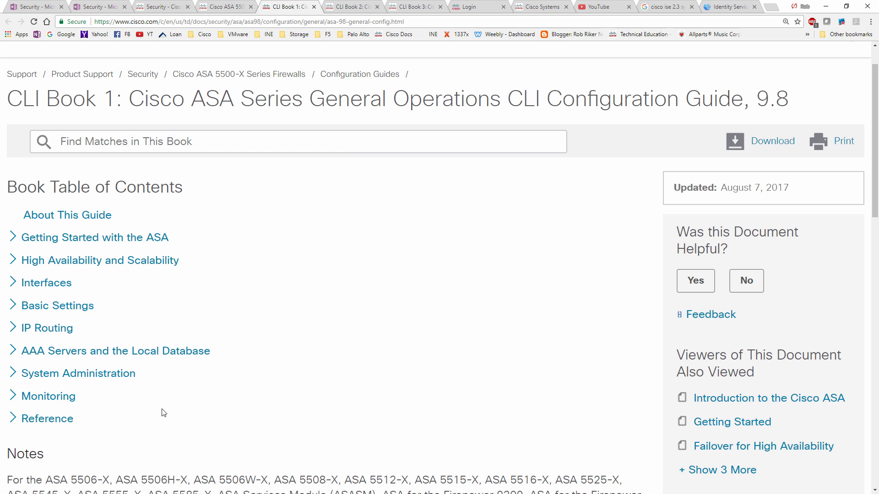
Close the Firepower login and Cisco software download tabs, and return to the ASA Configuration Guides list.
click(468, 7)
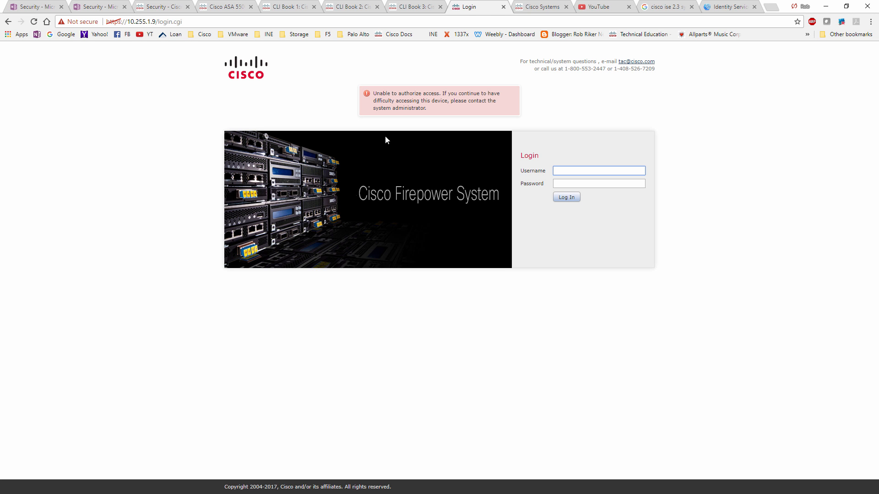
click(503, 7)
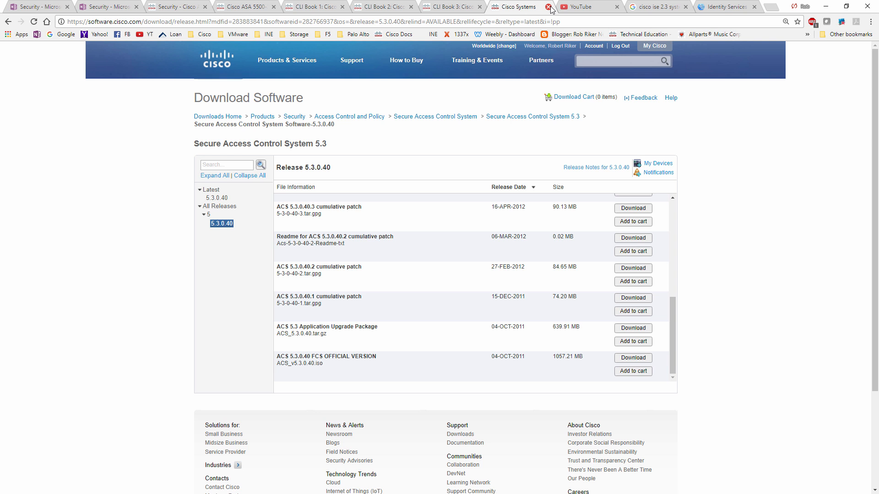
click(548, 7)
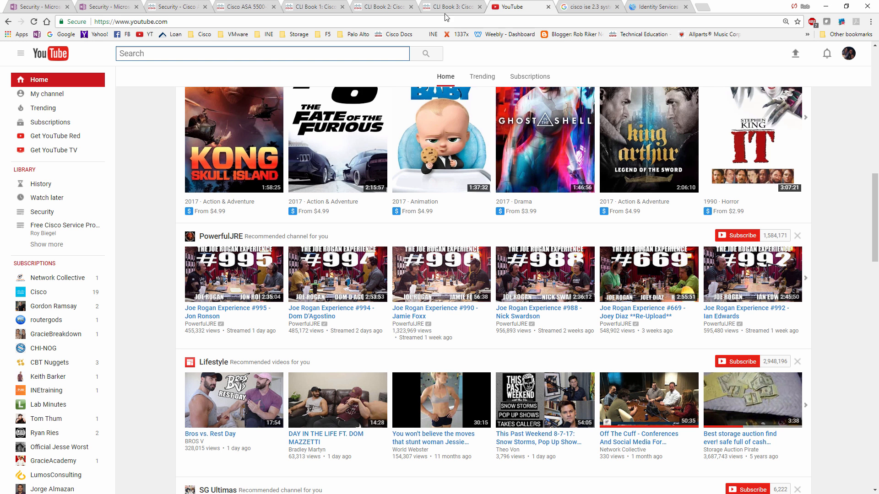
click(392, 10)
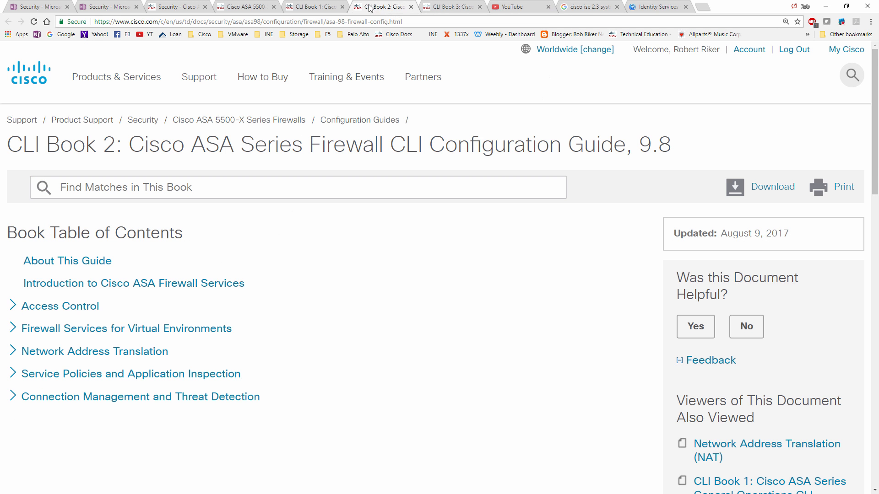
click(252, 10)
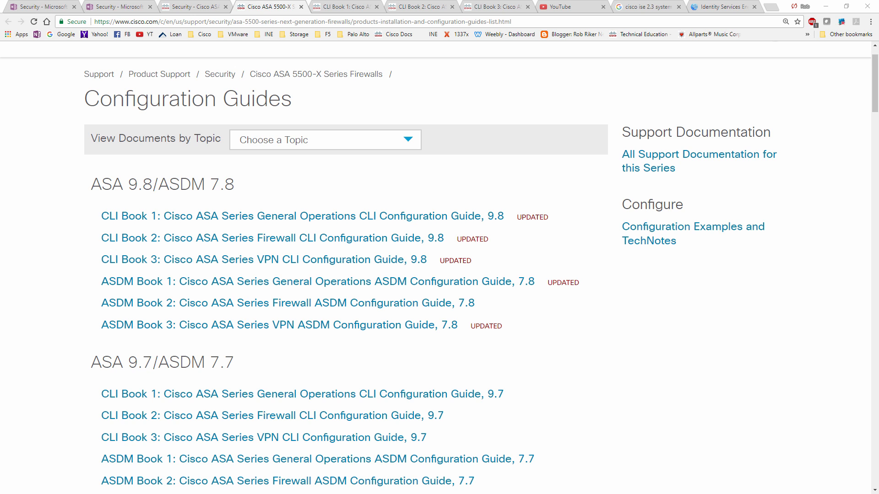
Open the Rikers Island Training website, log in with the saved account credentials and open the 001 Welcome! page.
drag(0, 108, 332, 7)
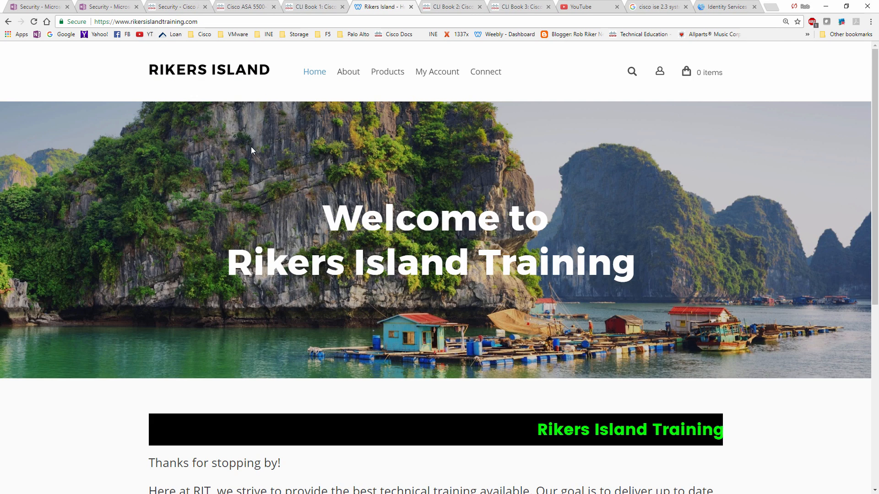
click(442, 74)
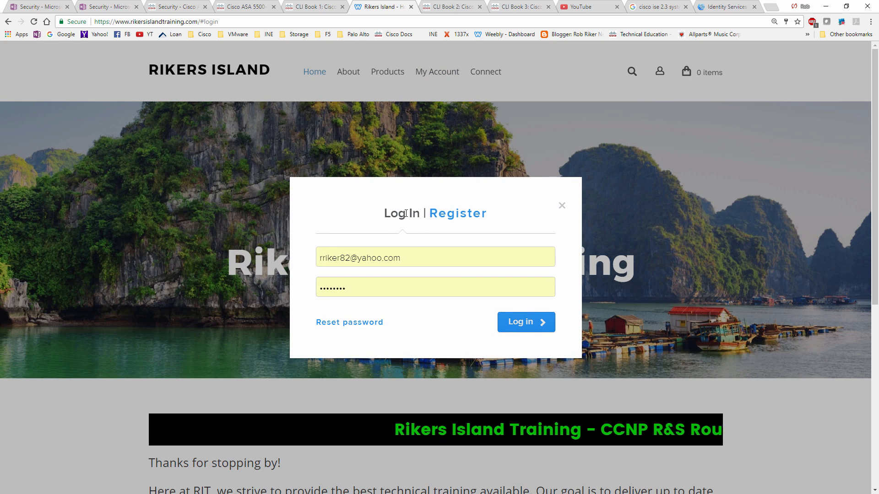
click(508, 321)
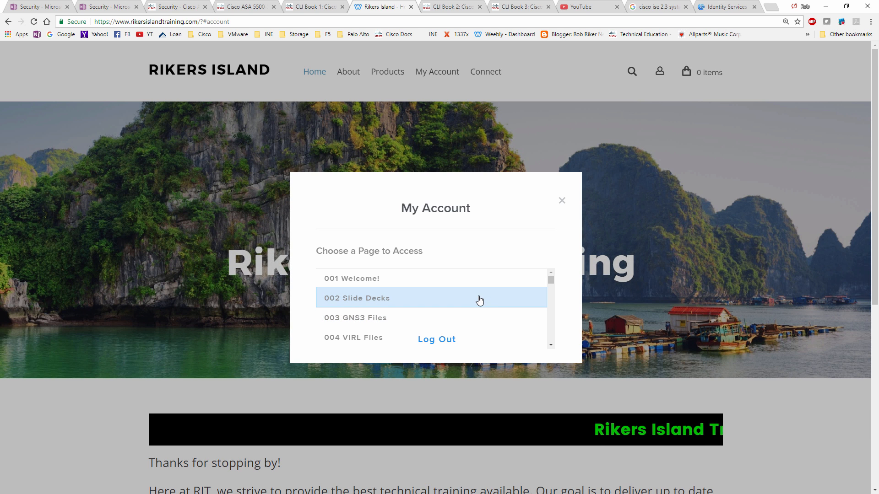
click(447, 287)
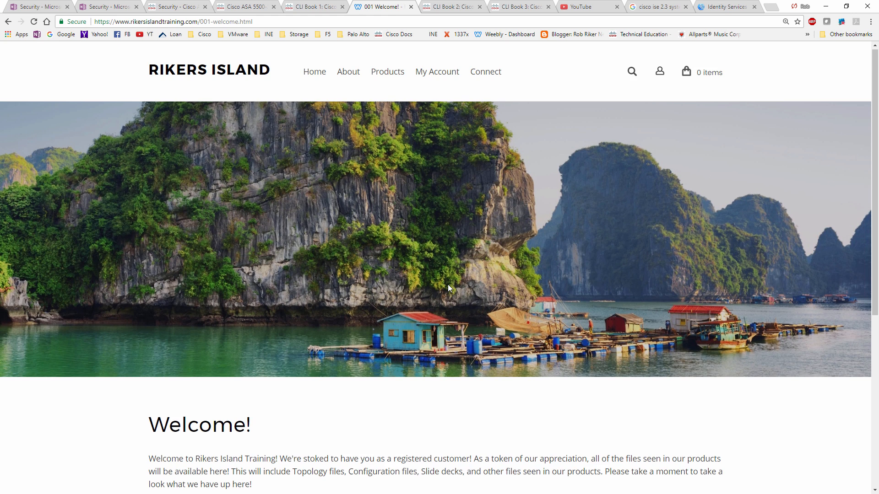
Look over the free downloads on the Welcome page, and open the Workbooks page from My Account.
scroll(447, 288, down, 6)
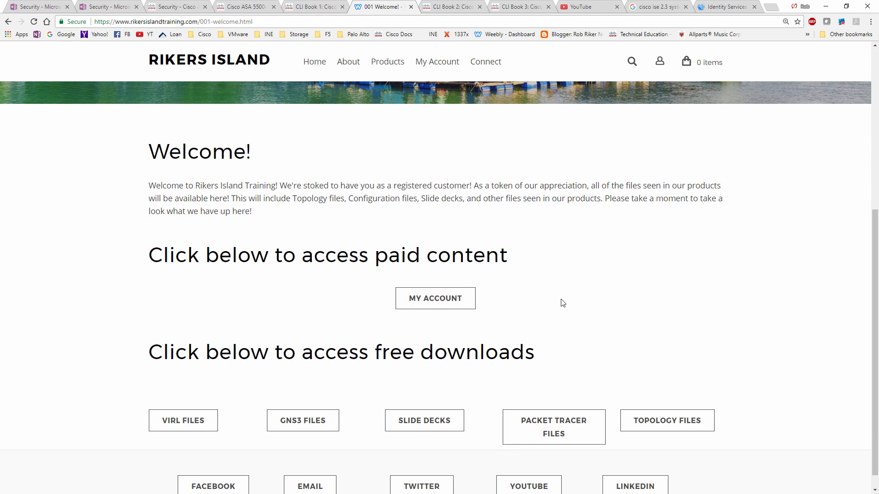
scroll(561, 302, down, 1)
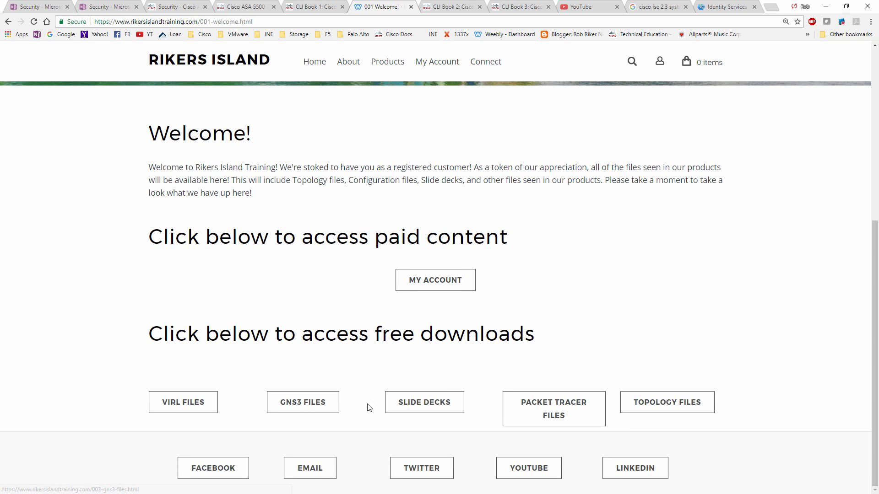
click(443, 287)
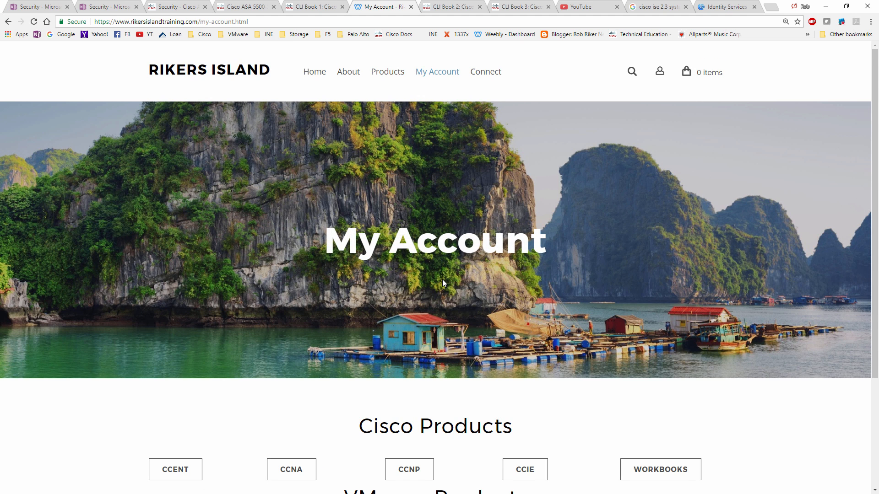
scroll(442, 280, down, 3)
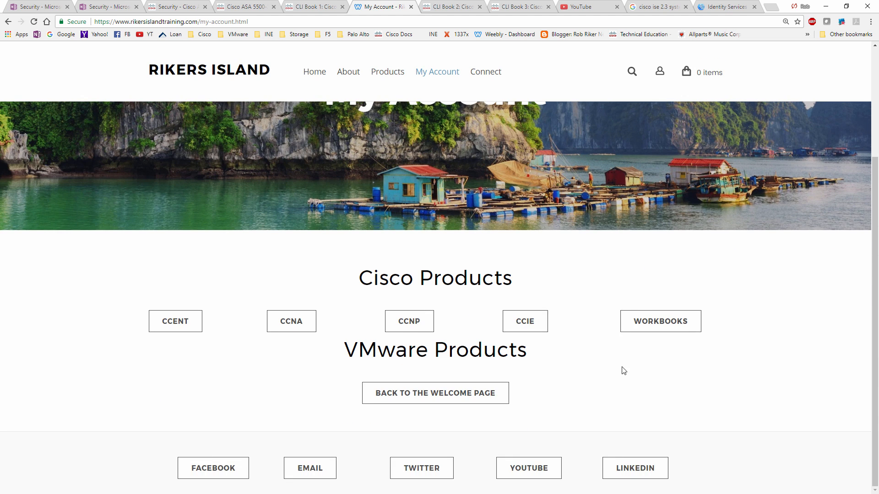
click(660, 331)
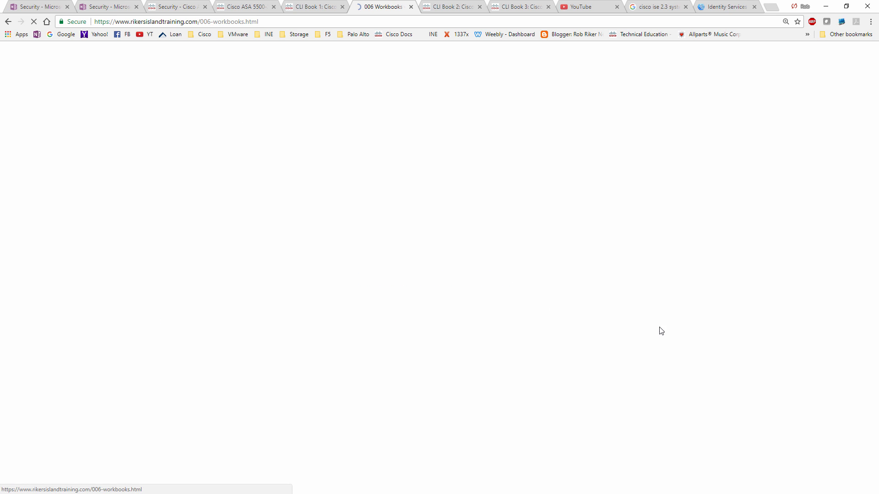
Open the CCNP R&S TSHOOT 300-135 online workbook and its RIPv2 Neighbor Adjacency challenge.
scroll(624, 314, down, 5)
scroll(628, 316, down, 3)
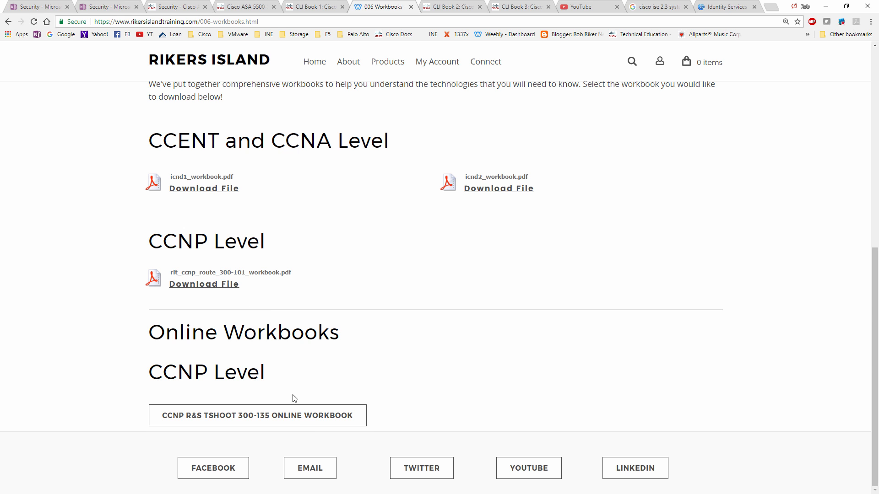
click(309, 424)
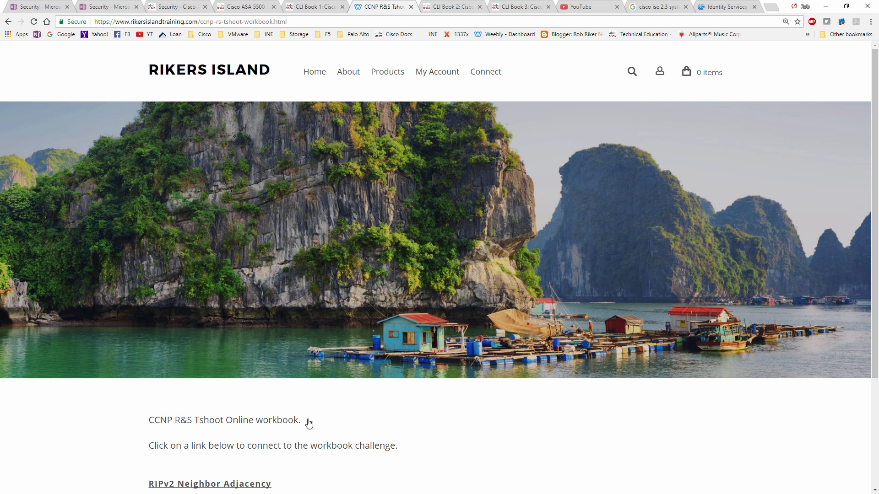
scroll(124, 360, down, 3)
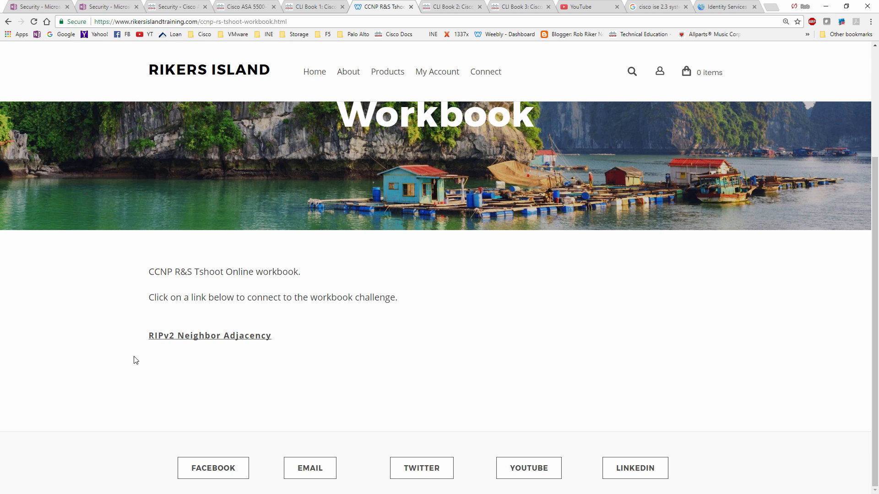
scroll(161, 377, up, 1)
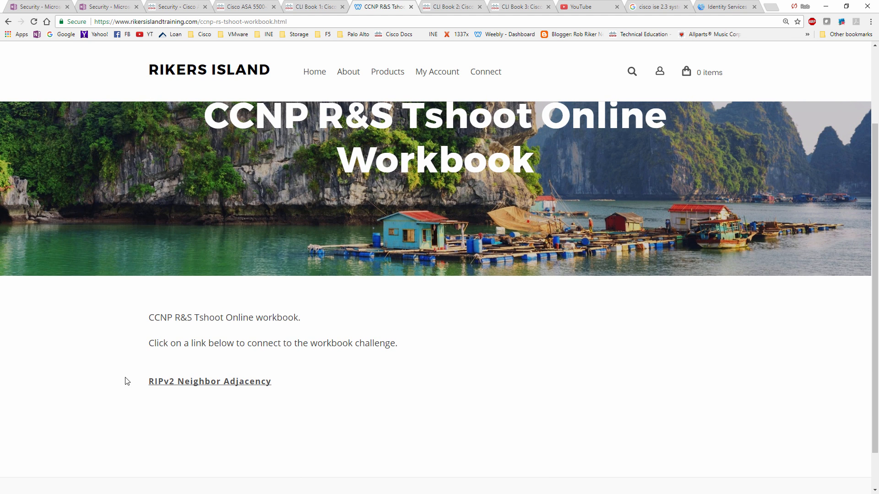
click(197, 383)
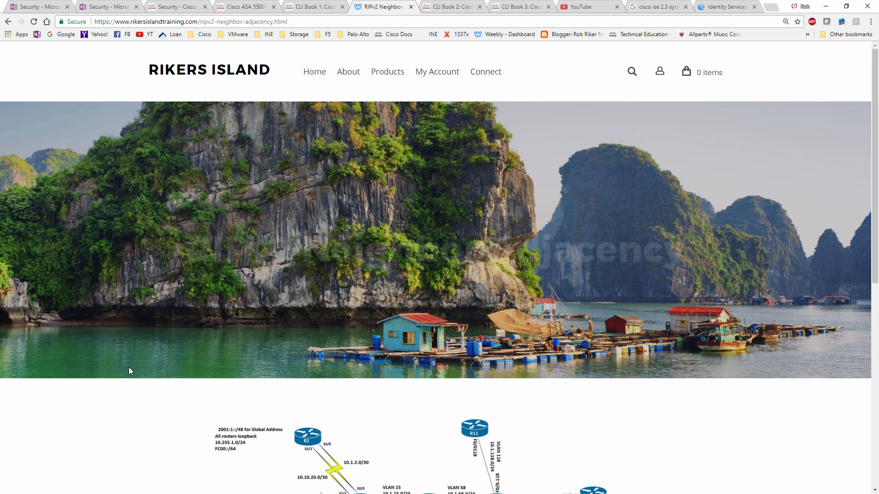
Review the RIPv2 Neighbor Adjacency challenge's topology diagram and task text, and open its task solution.
scroll(129, 367, down, 7)
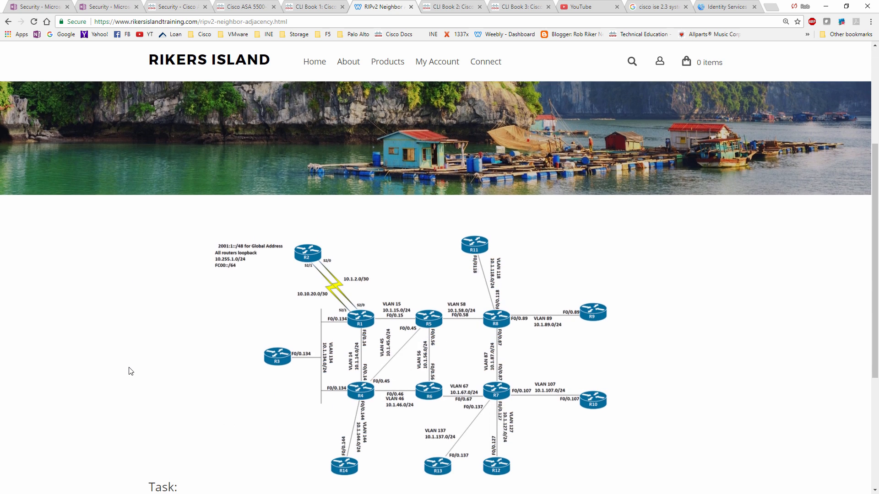
scroll(128, 371, down, 1)
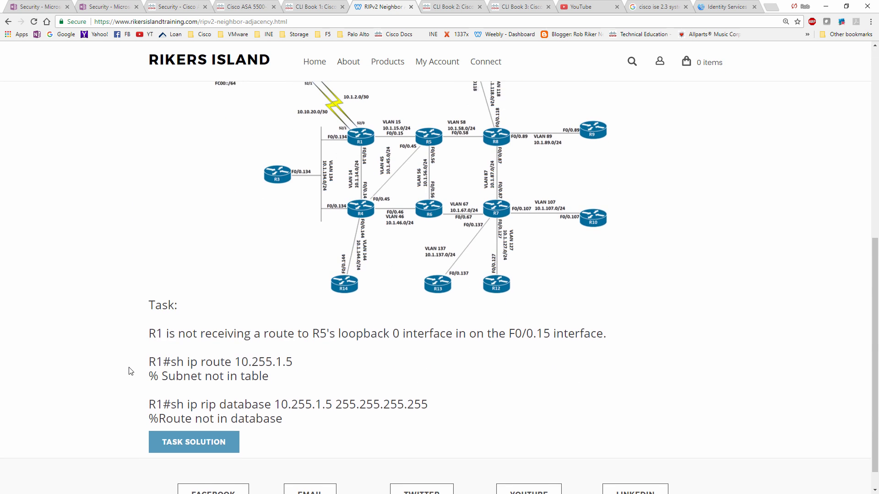
scroll(128, 370, up, 1)
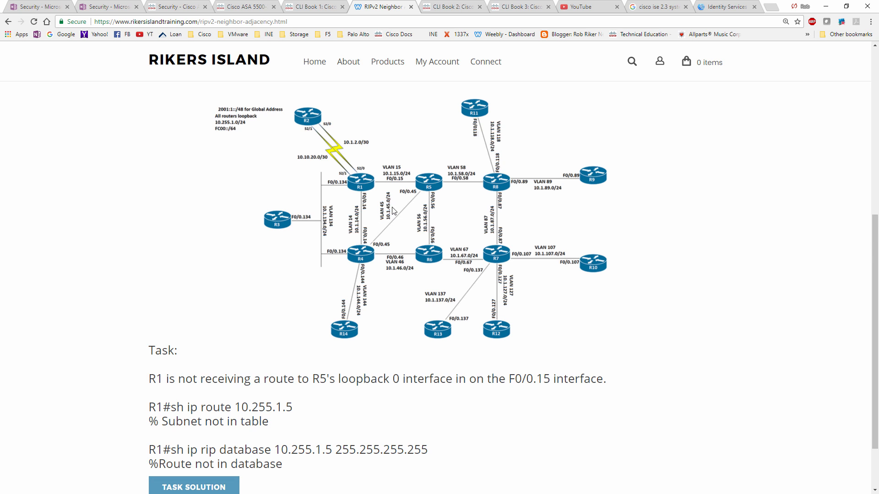
scroll(369, 298, down, 1)
scroll(370, 301, down, 1)
scroll(370, 301, up, 1)
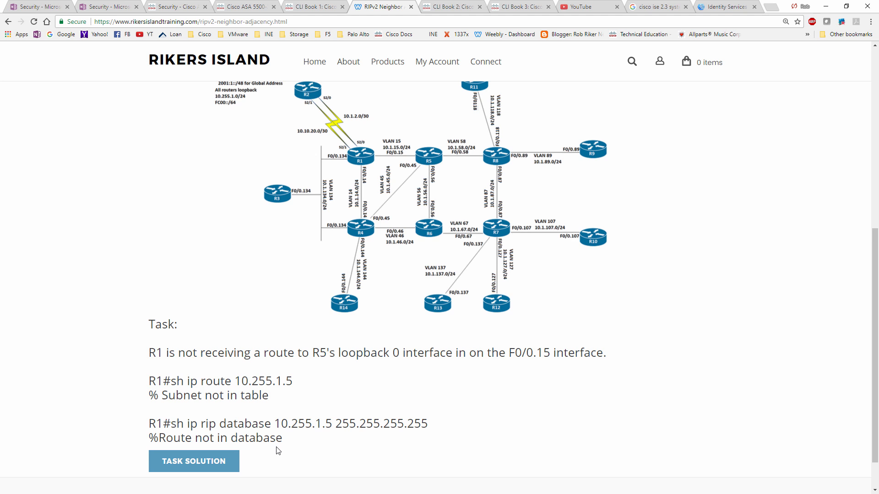
click(196, 467)
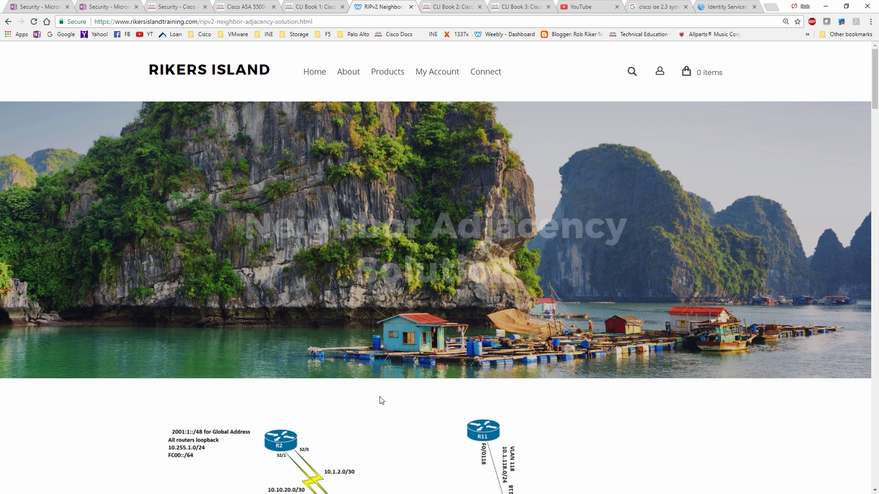
Read through the RIPv2 task solution from the topology diagram to the closing ping and traceroute verification.
scroll(578, 368, down, 7)
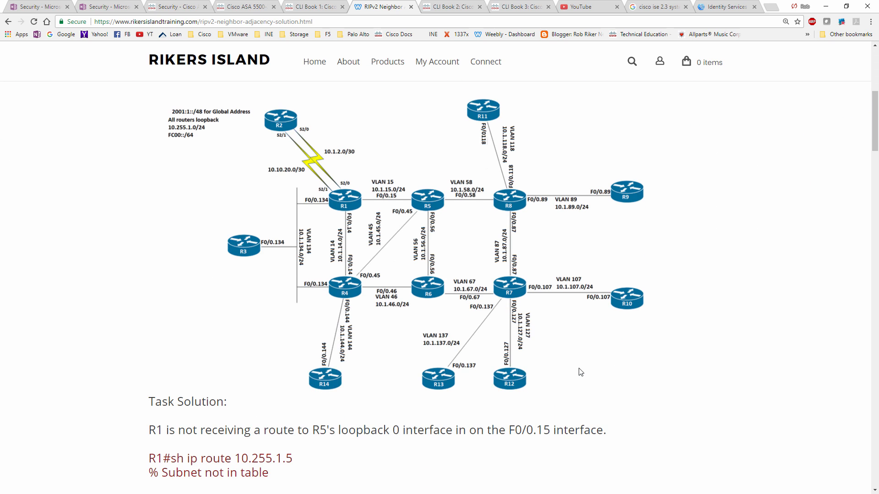
scroll(574, 370, down, 3)
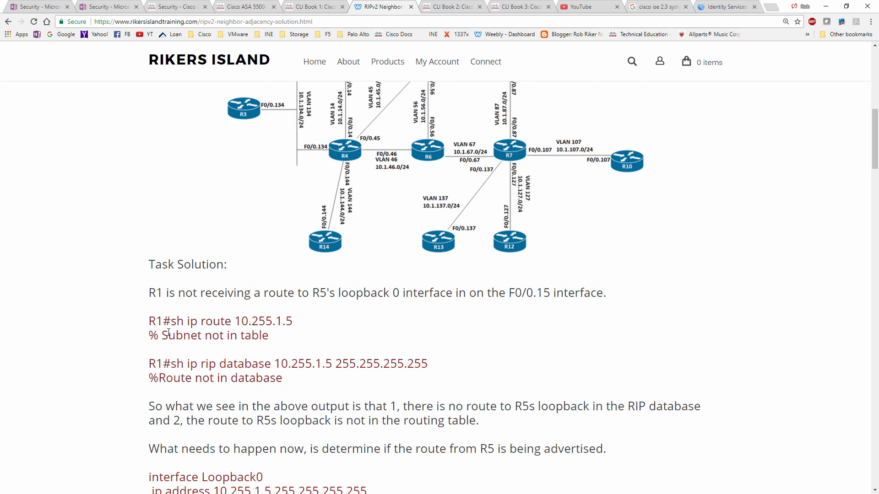
scroll(168, 333, down, 3)
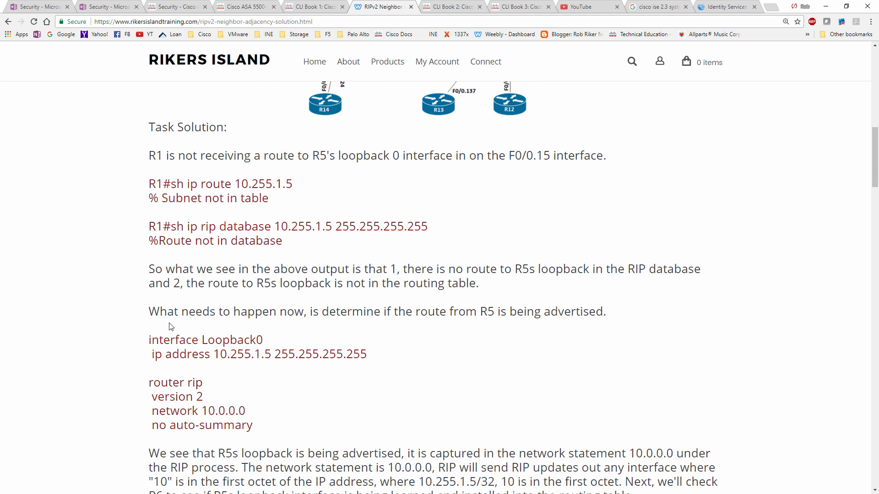
scroll(170, 327, down, 14)
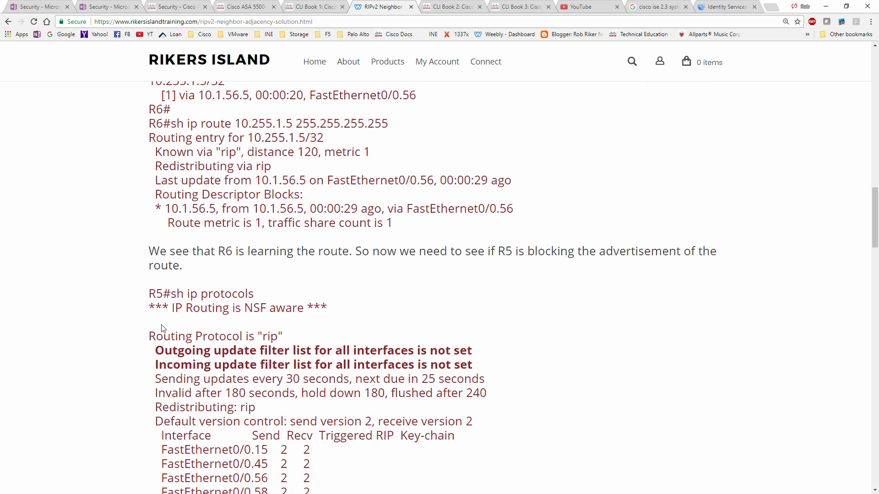
scroll(161, 327, down, 13)
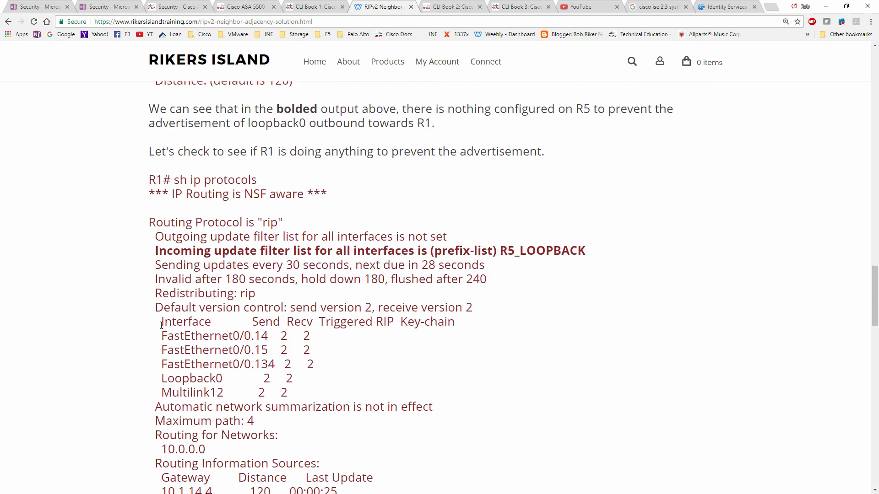
scroll(162, 327, down, 16)
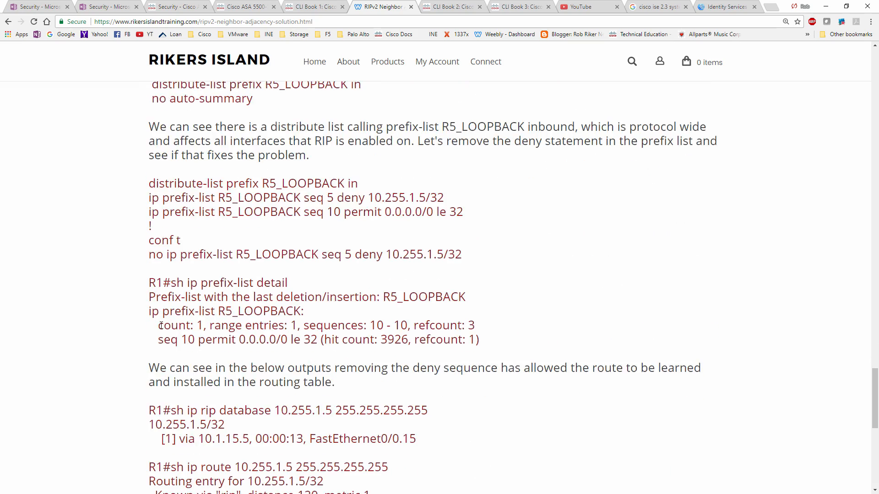
scroll(161, 327, down, 6)
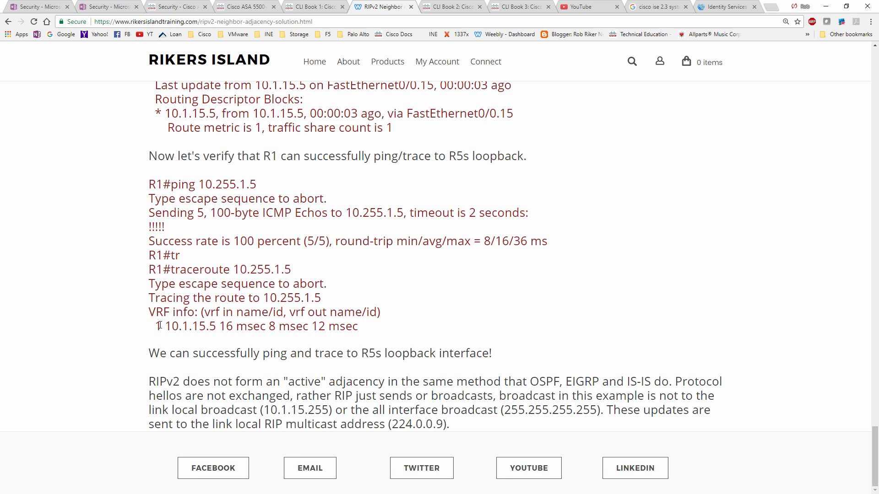
scroll(159, 326, up, 9)
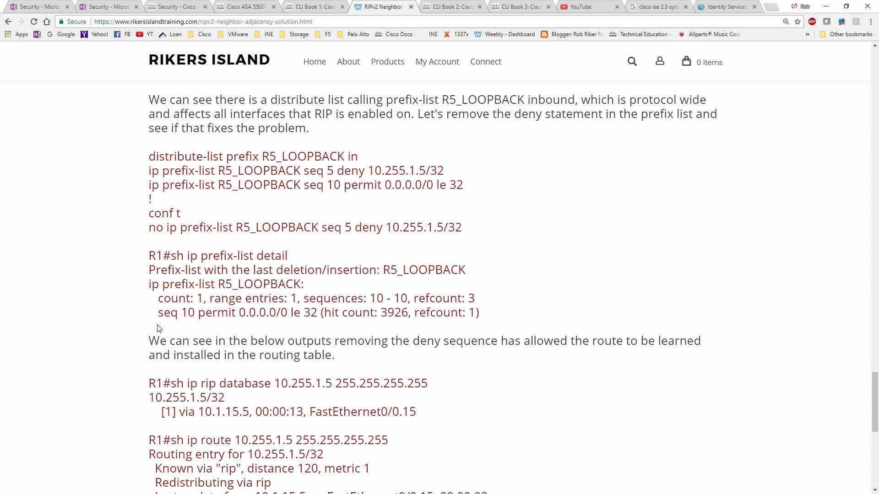
scroll(156, 330, down, 5)
scroll(156, 332, down, 4)
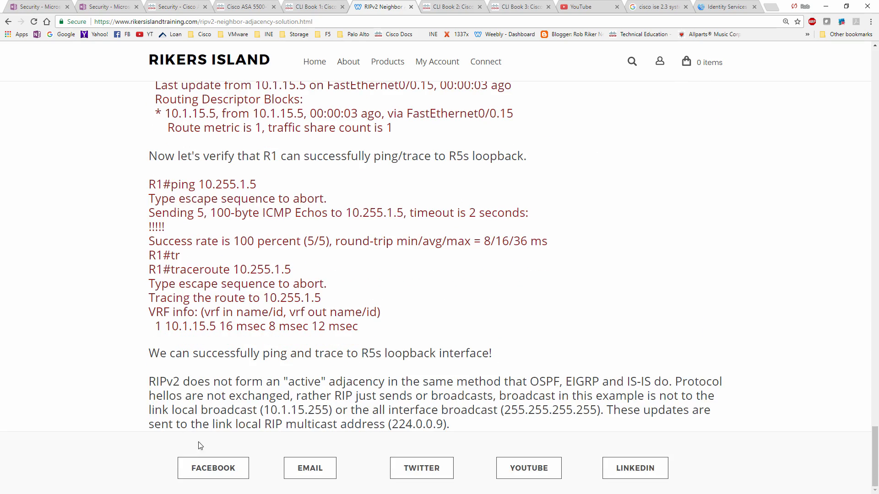
Look back over the solution's prefix-list section, topology diagram and opening task statement.
scroll(384, 425, up, 4)
scroll(383, 425, up, 20)
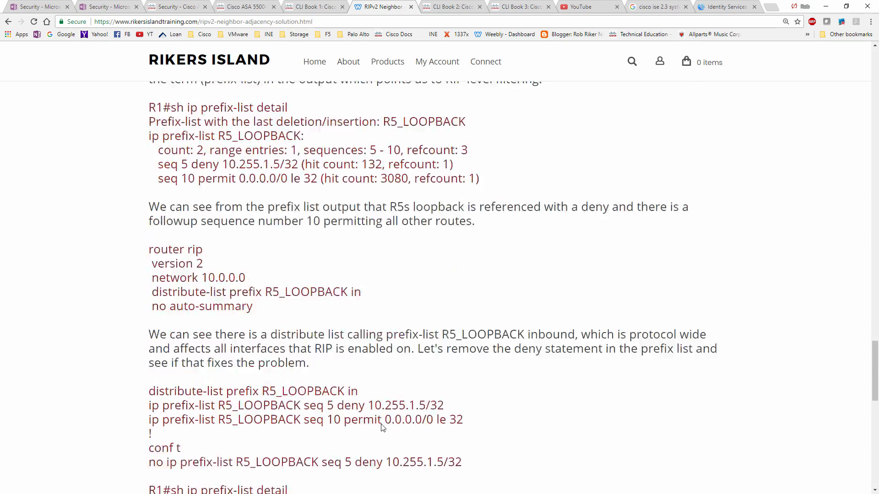
scroll(380, 426, up, 20)
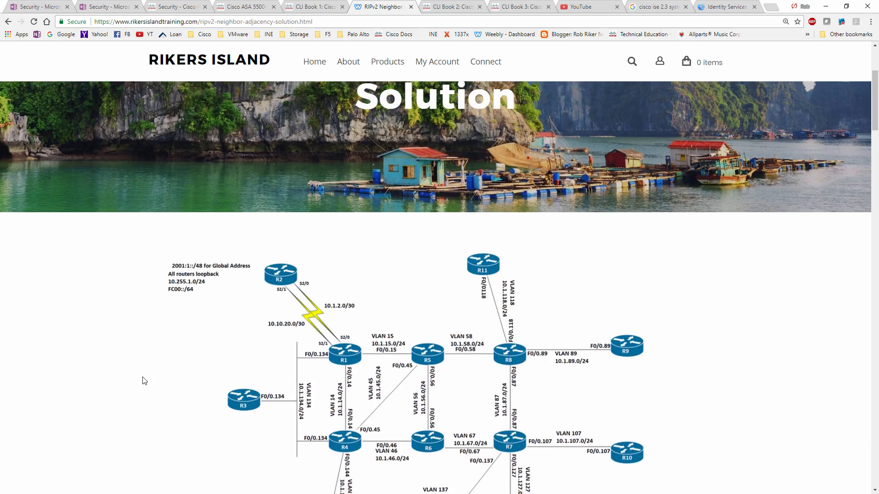
scroll(142, 380, down, 8)
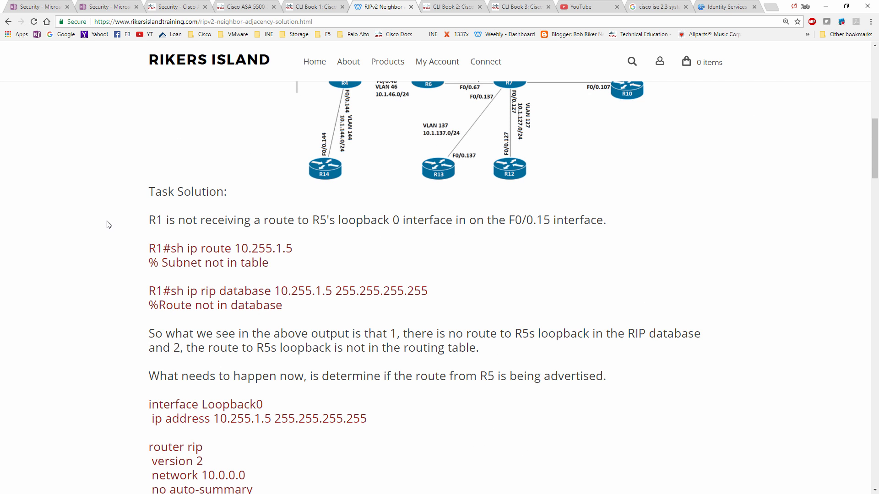
scroll(328, 178, up, 3)
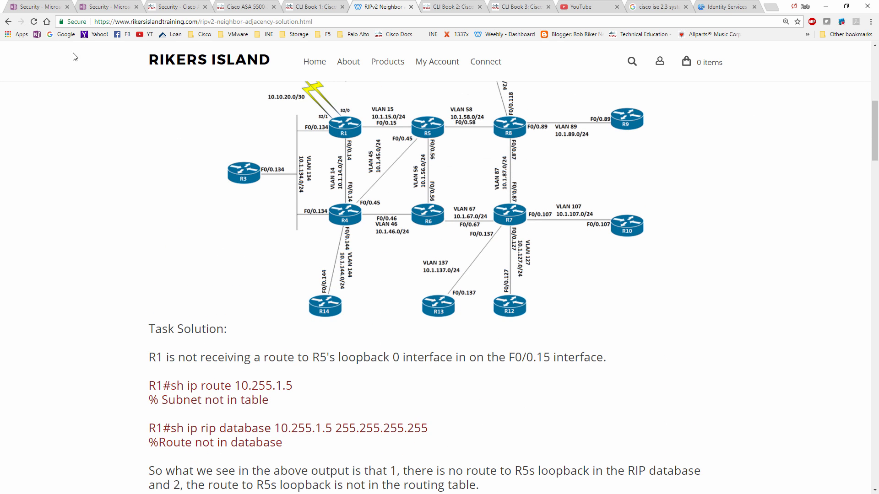
Go back to the CCNP R&S Tshoot Online Workbook page and reopen the RIPv2 Neighbor Adjacency challenge.
click(10, 21)
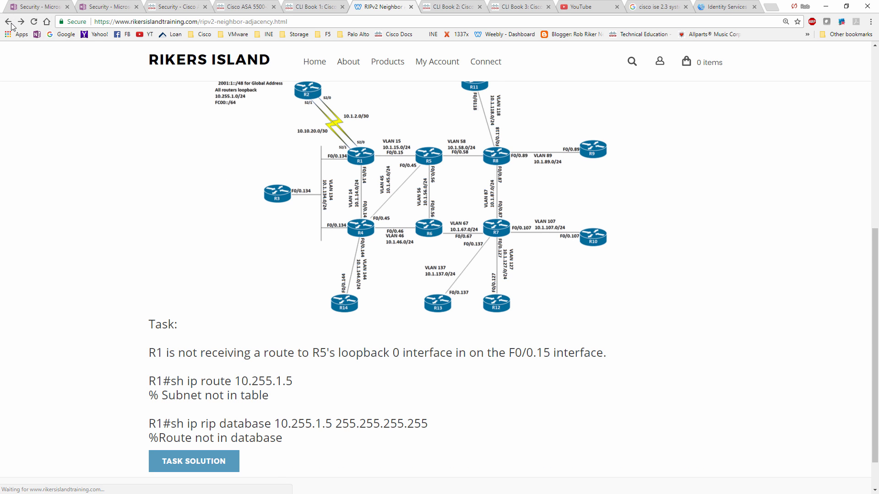
click(9, 22)
scroll(121, 290, down, 1)
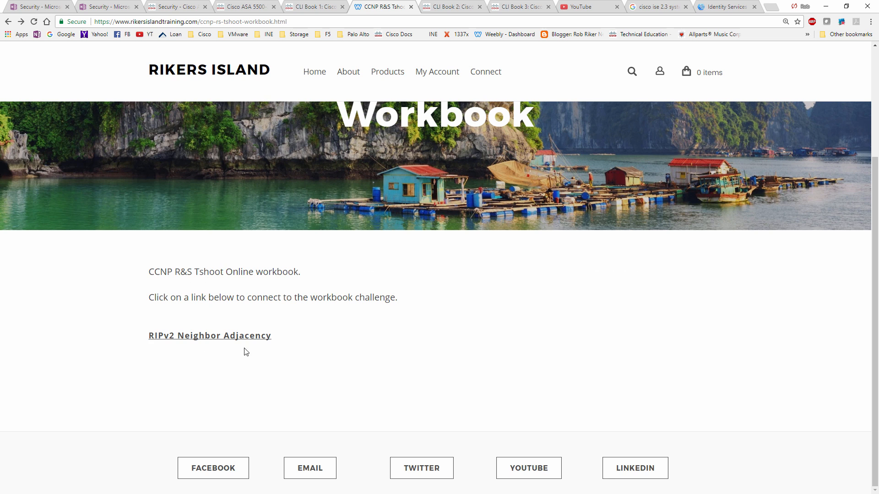
click(253, 337)
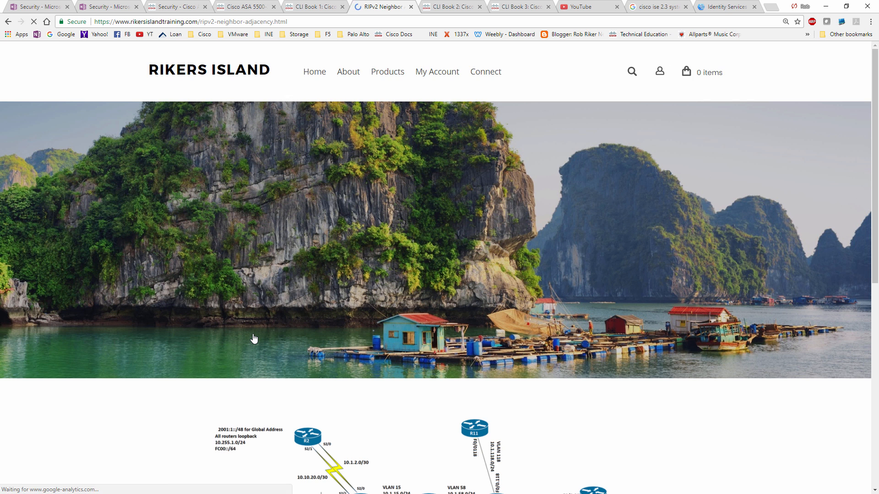
Review the challenge's task and topology diagram once more, and return to the CCNP R&S Tshoot Online Workbook page.
scroll(253, 338, down, 5)
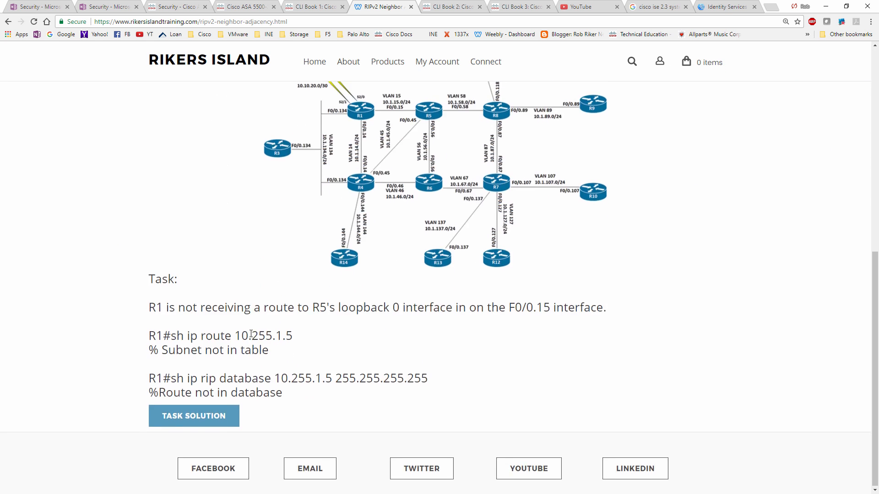
scroll(251, 337, up, 3)
scroll(252, 338, up, 3)
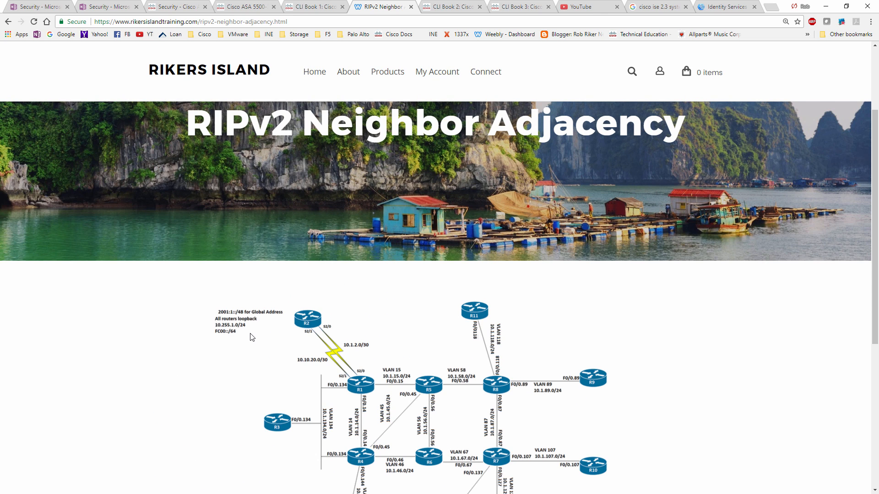
scroll(271, 372, down, 4)
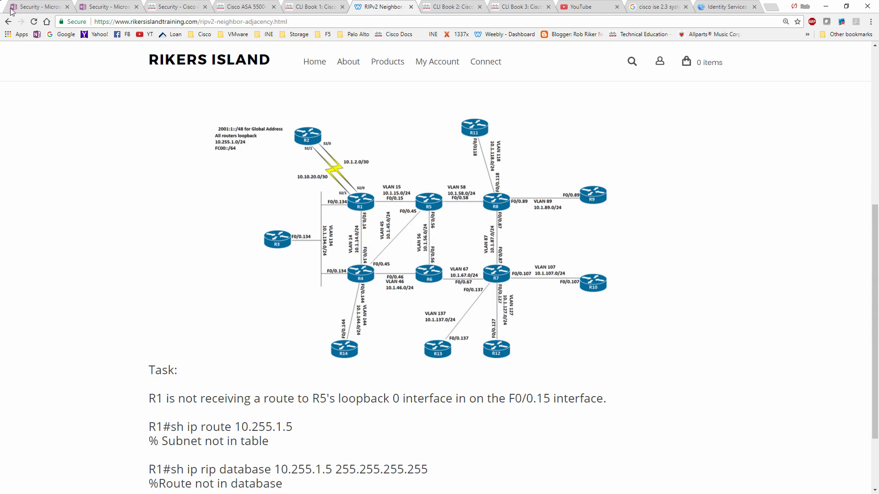
click(9, 21)
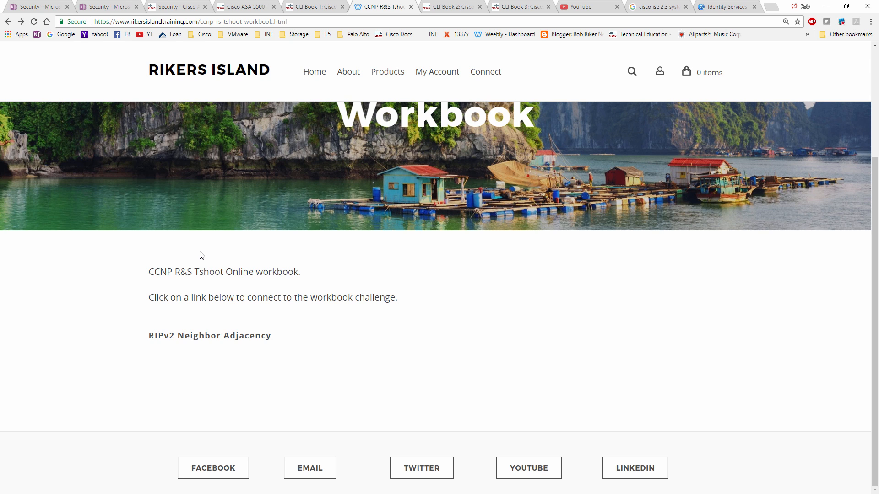
scroll(202, 256, up, 3)
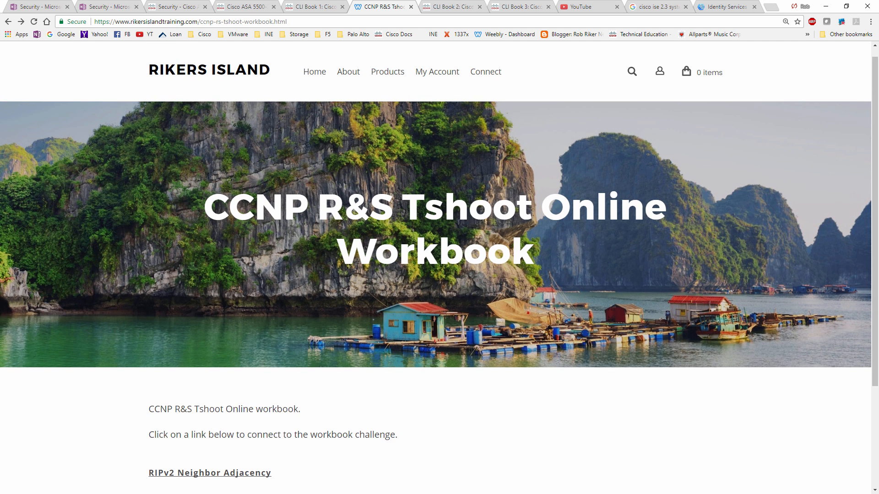
scroll(184, 272, down, 1)
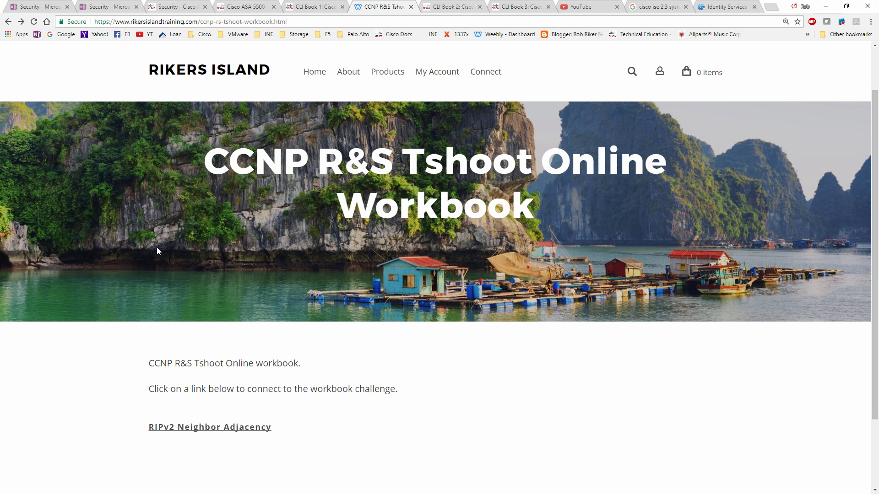
scroll(166, 265, up, 1)
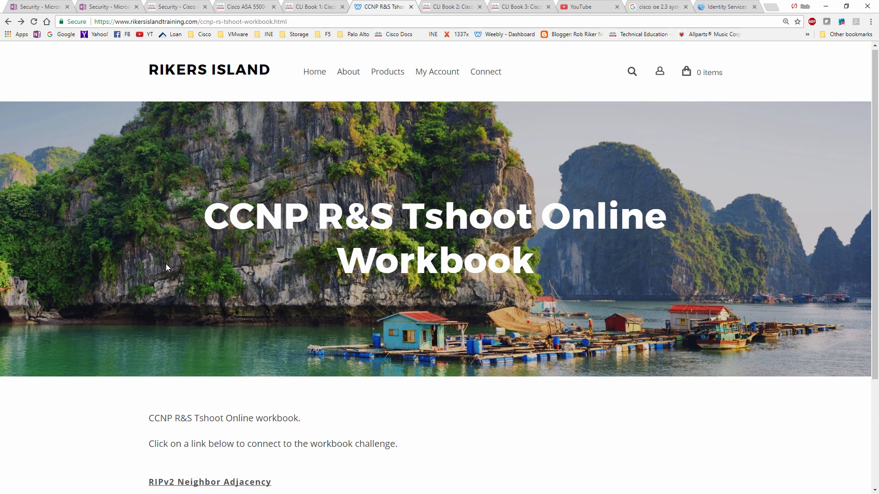
scroll(166, 268, down, 2)
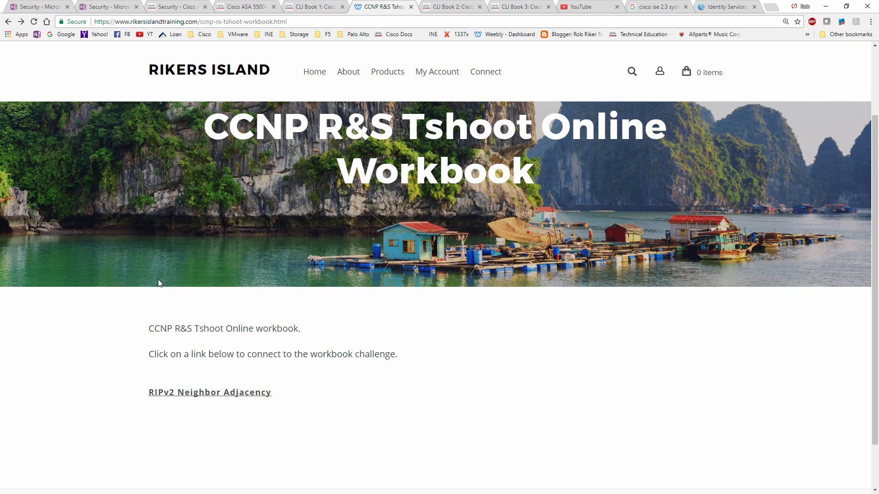
scroll(158, 280, up, 2)
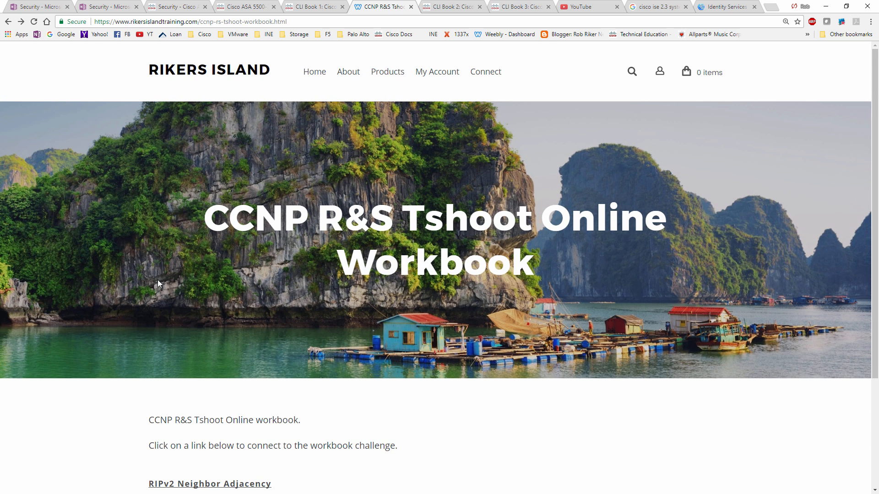